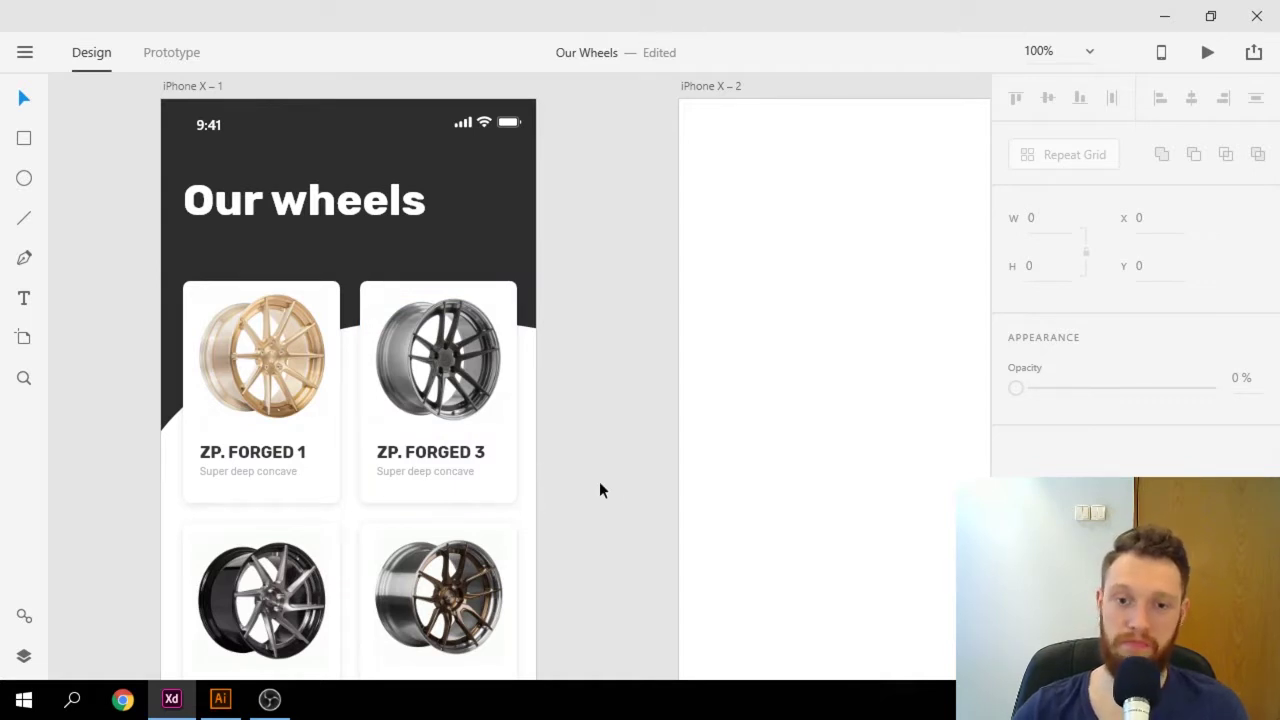
# - Look over the wheel cards and header of the finished "Our wheels" list screen on the iPhone X – 1 artboard
pyautogui.scroll(-3, 630, 495)
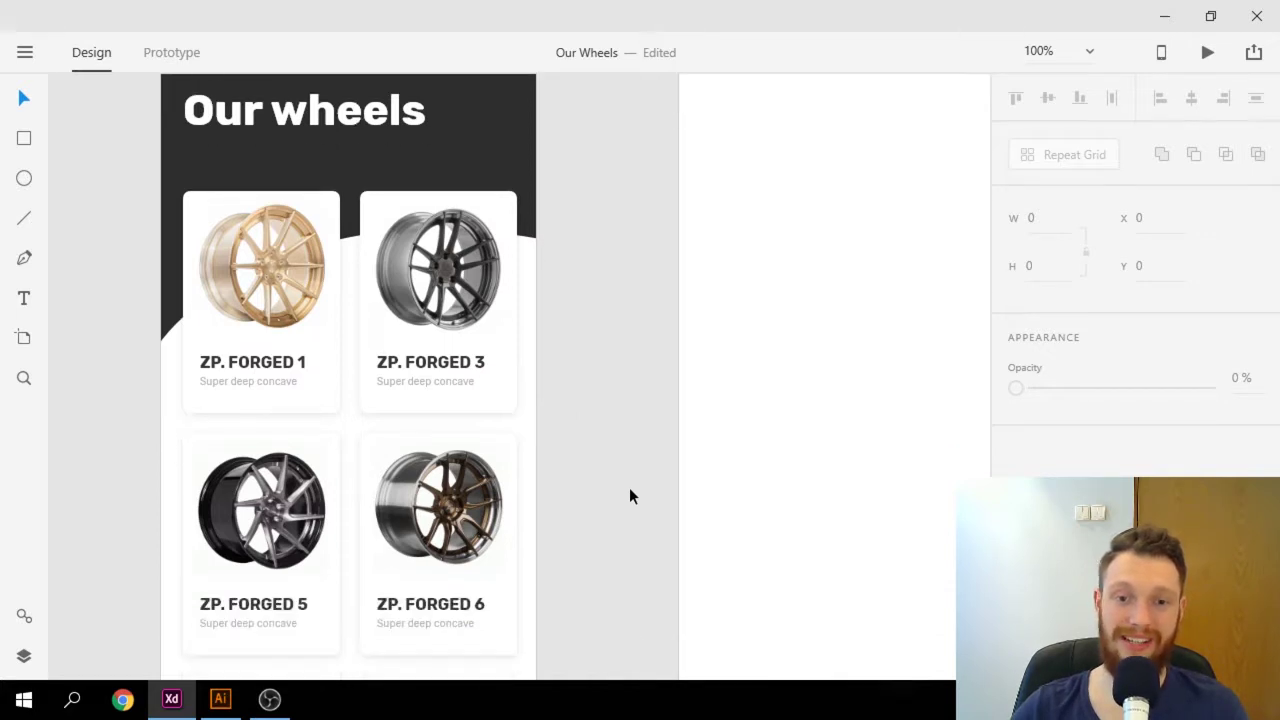
pyautogui.scroll(1, 631, 497)
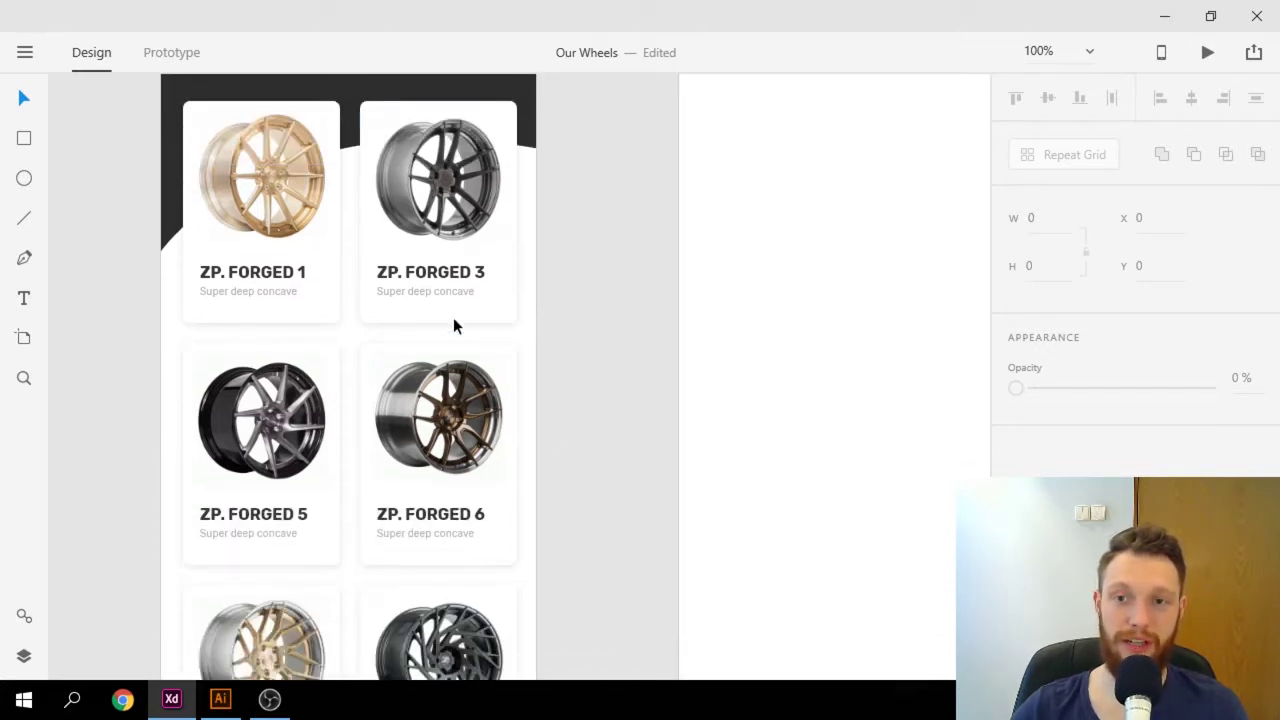
pyautogui.click(454, 237)
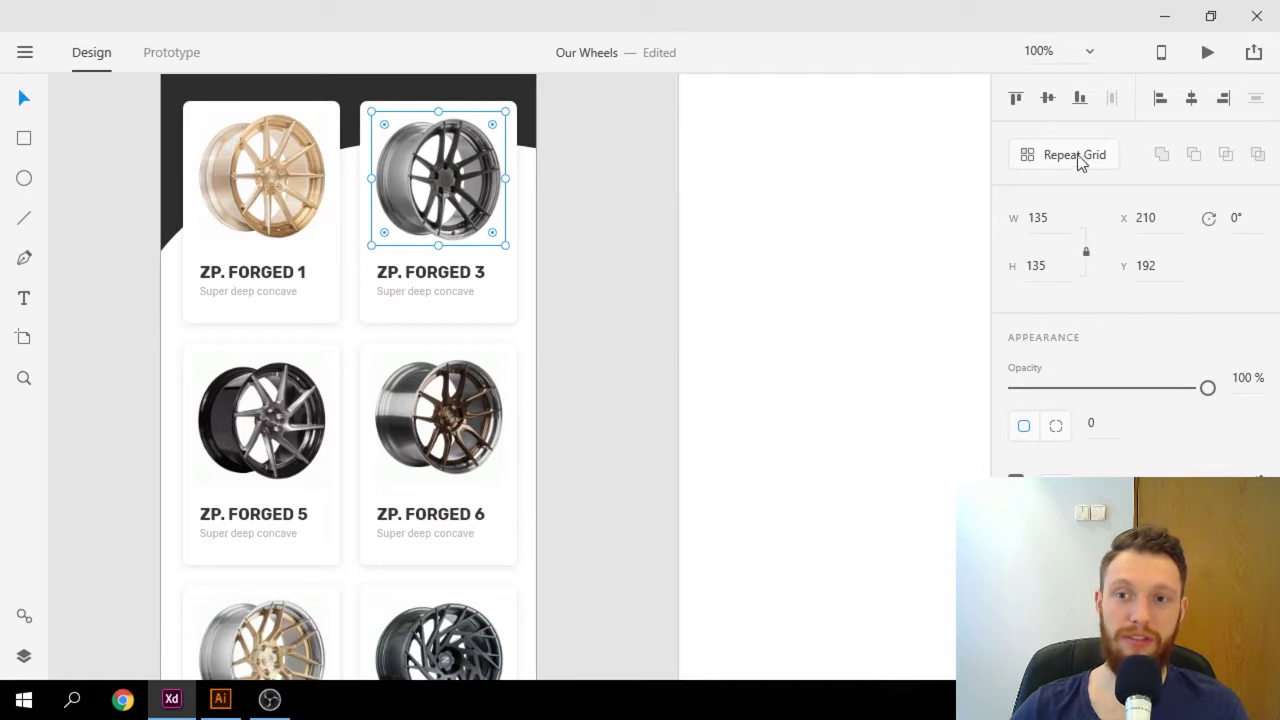
pyautogui.click(545, 191)
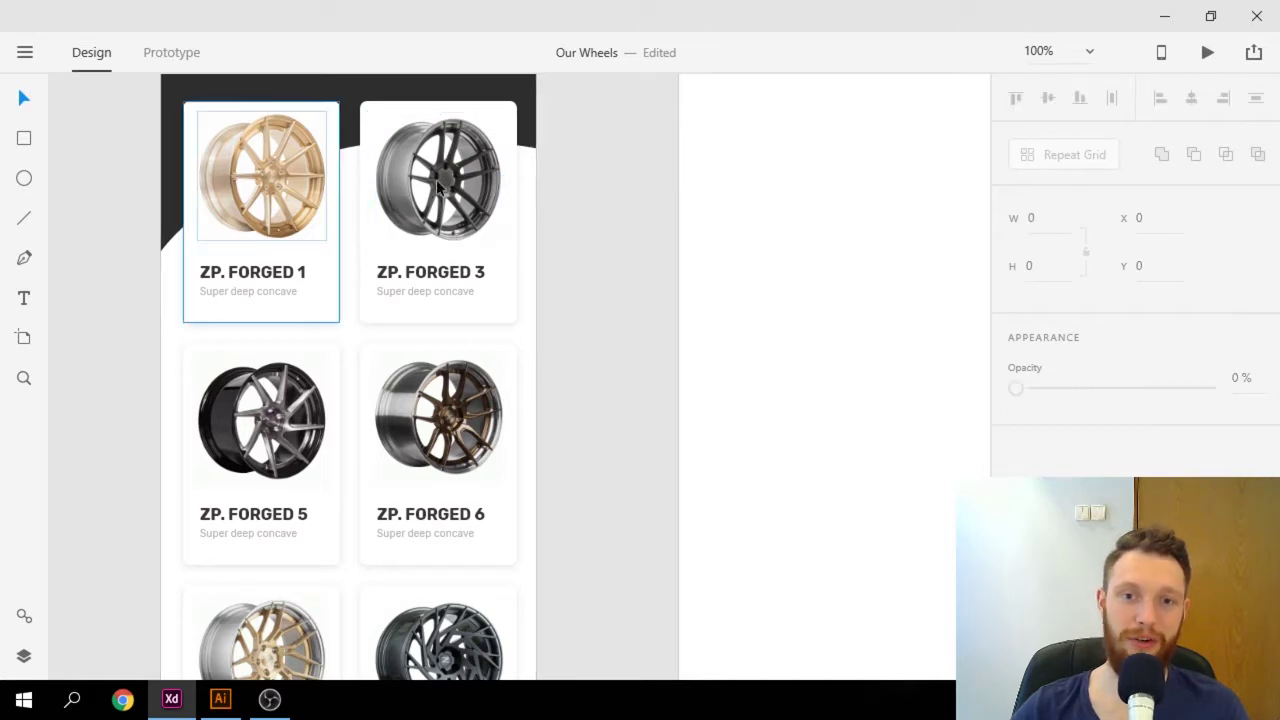
pyautogui.scroll(-2, 575, 410)
pyautogui.scroll(2, 605, 500)
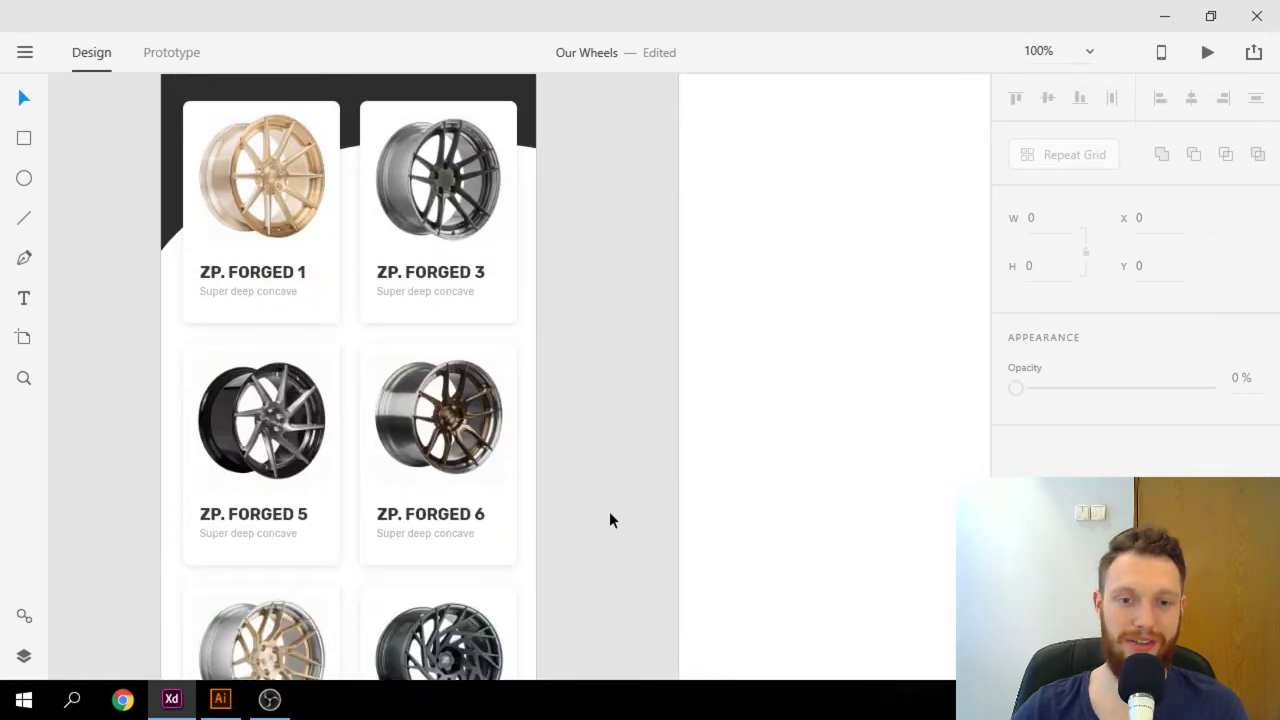
pyautogui.scroll(3, 609, 520)
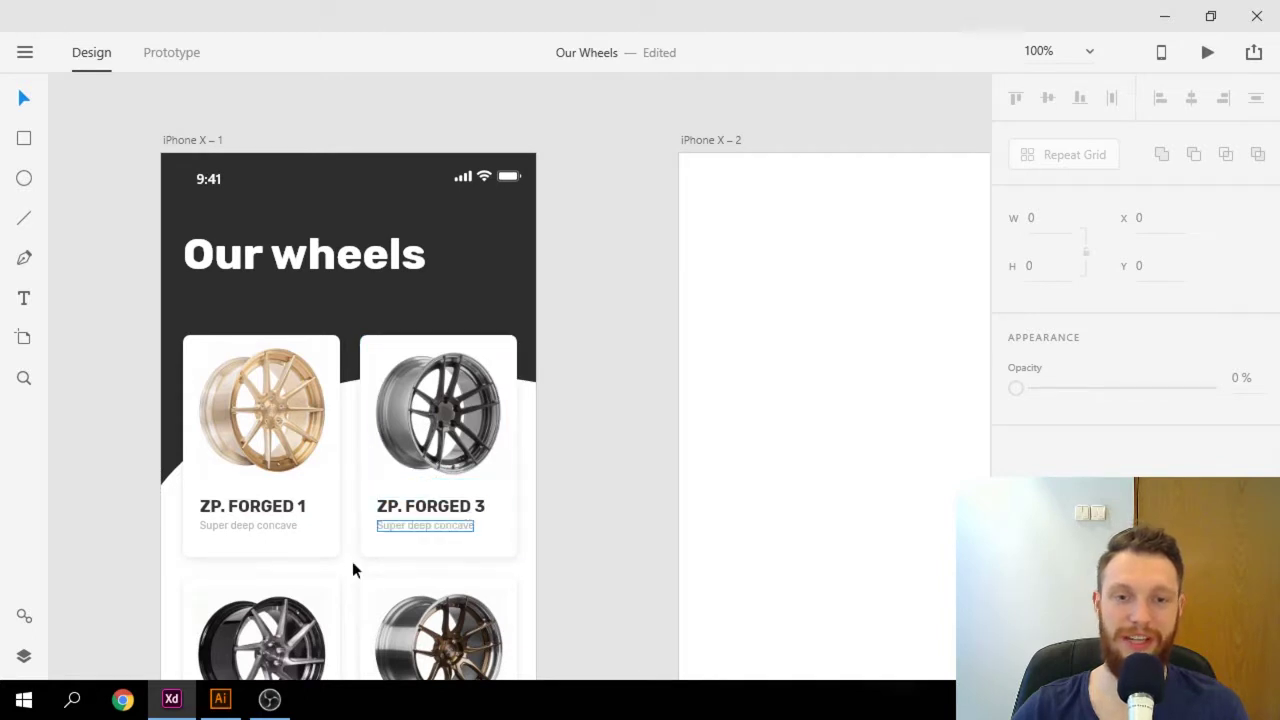
pyautogui.scroll(-3, 352, 563)
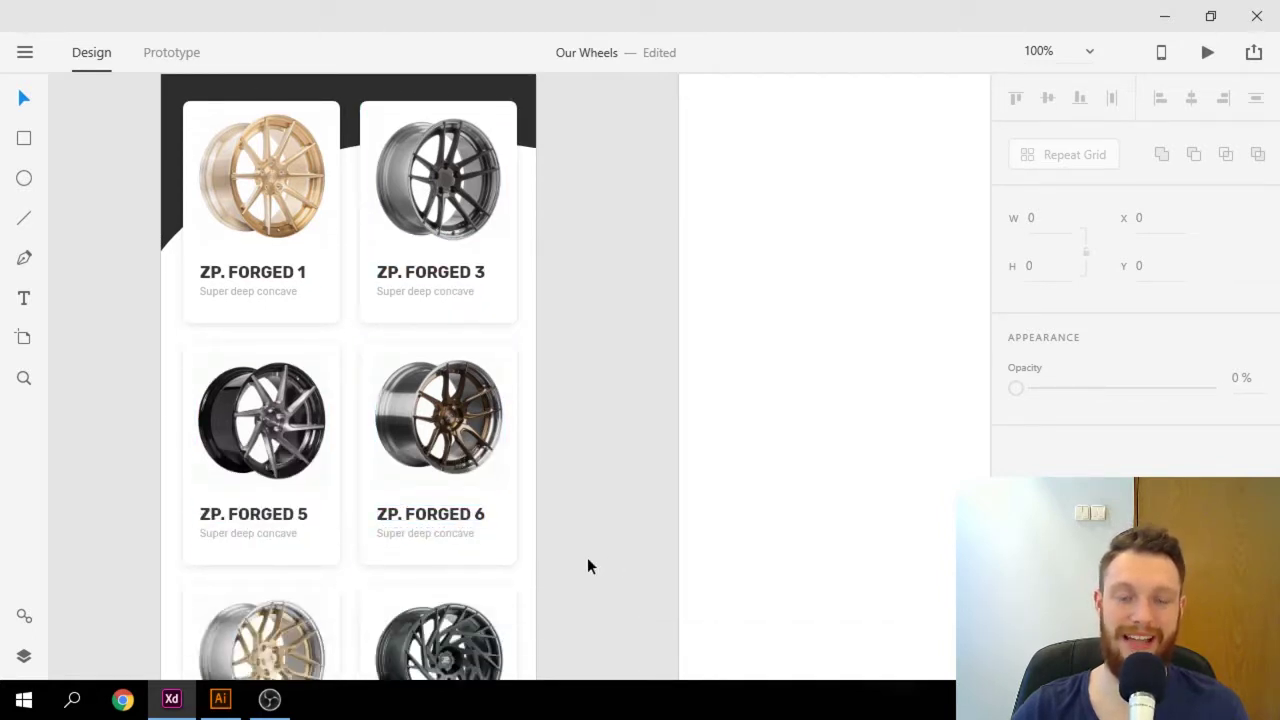
pyautogui.scroll(3, 586, 560)
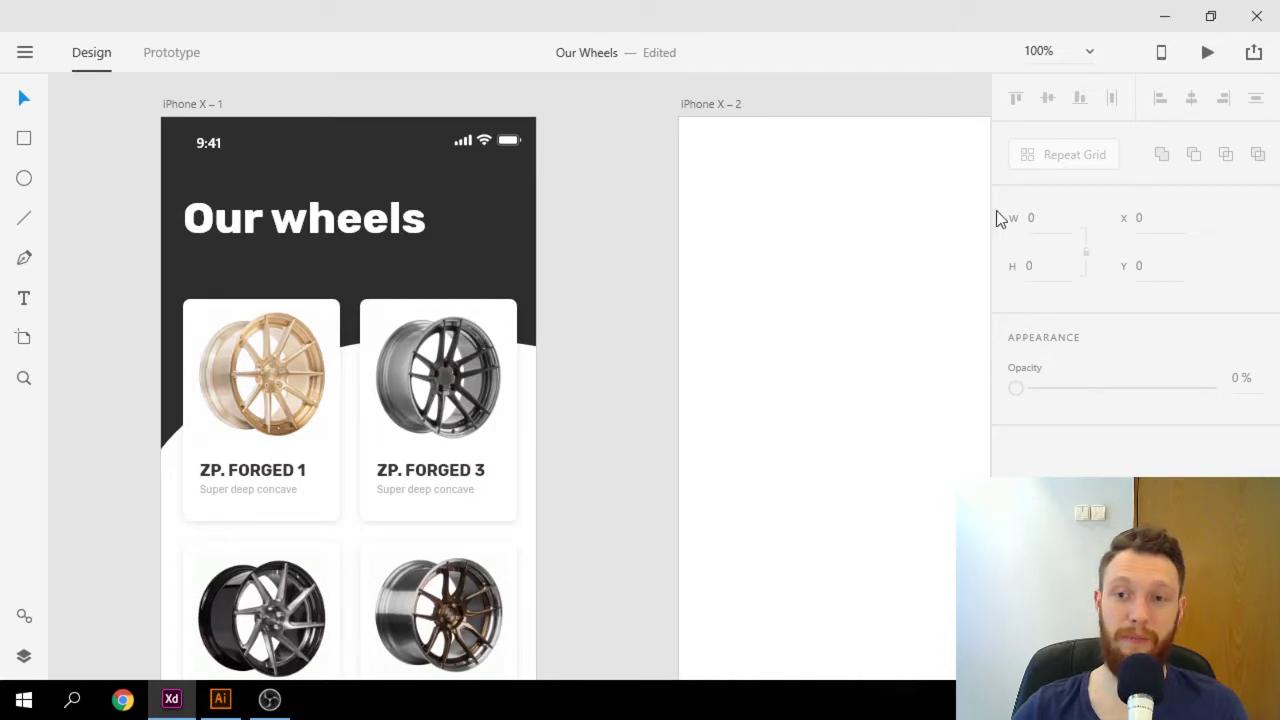
pyautogui.click(495, 305)
pyautogui.press('Escape')
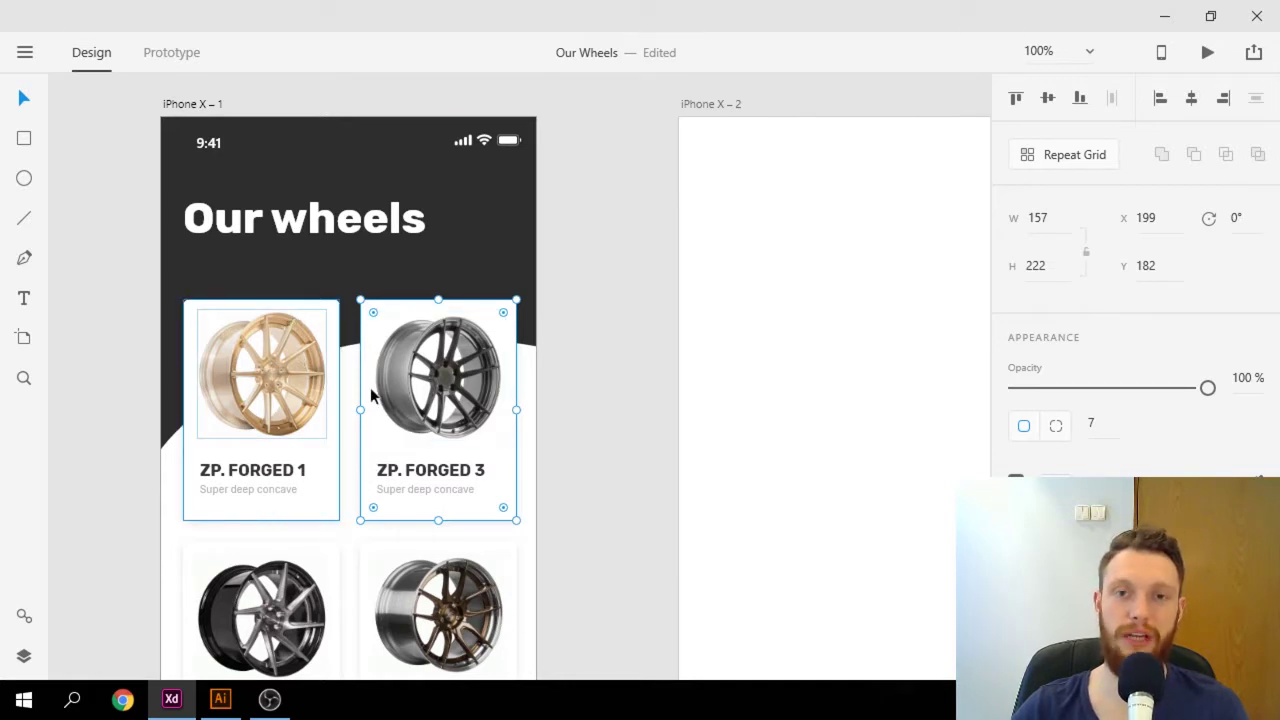
pyautogui.click(587, 400)
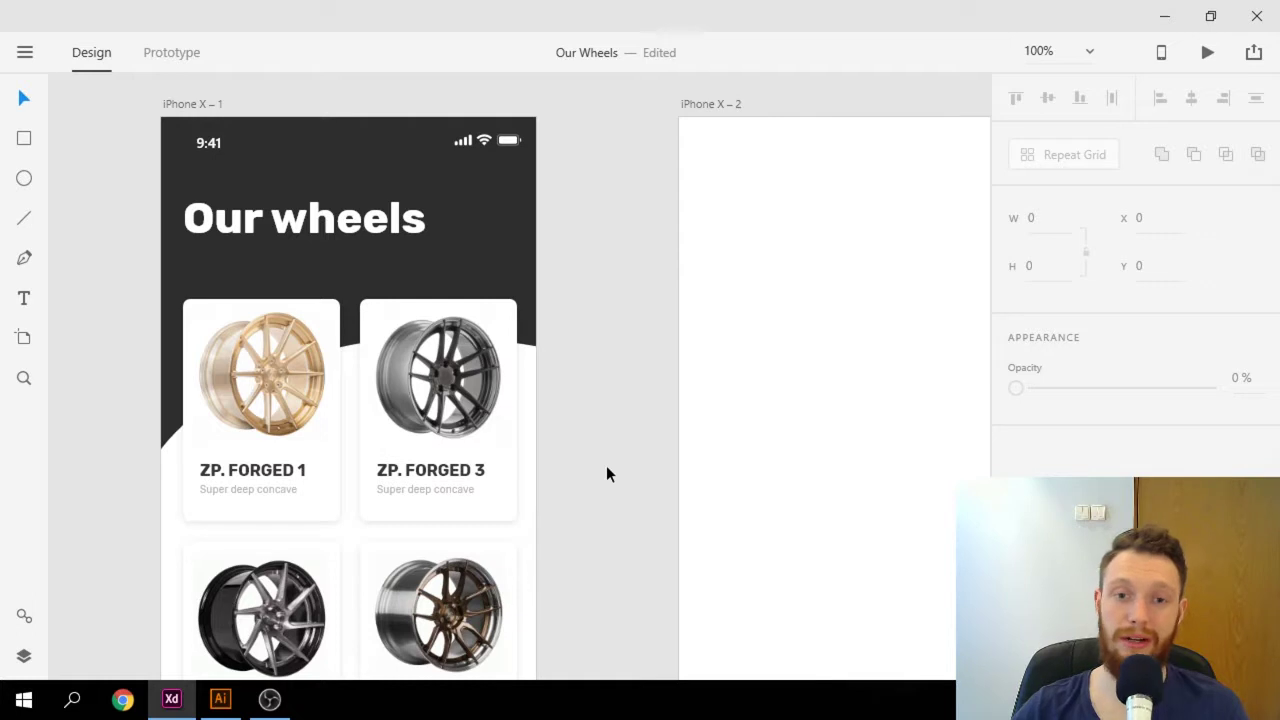
pyautogui.scroll(-2, 281, 371)
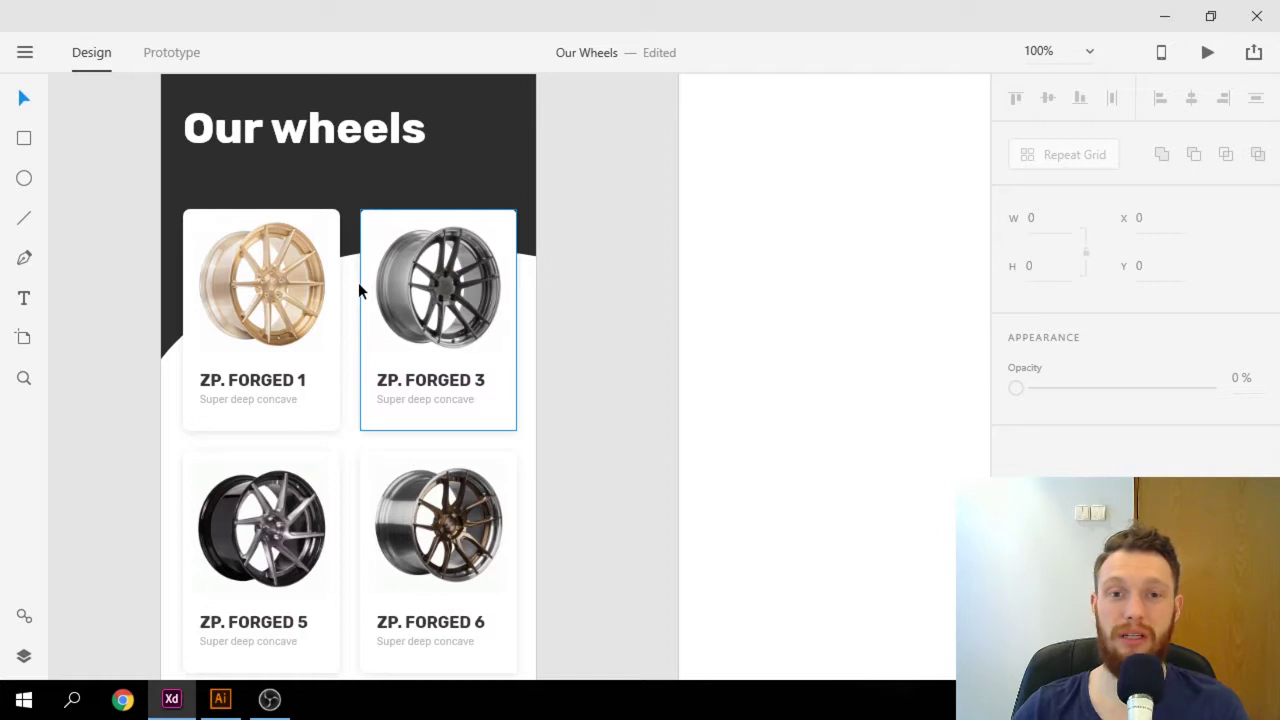
pyautogui.scroll(-1, 363, 282)
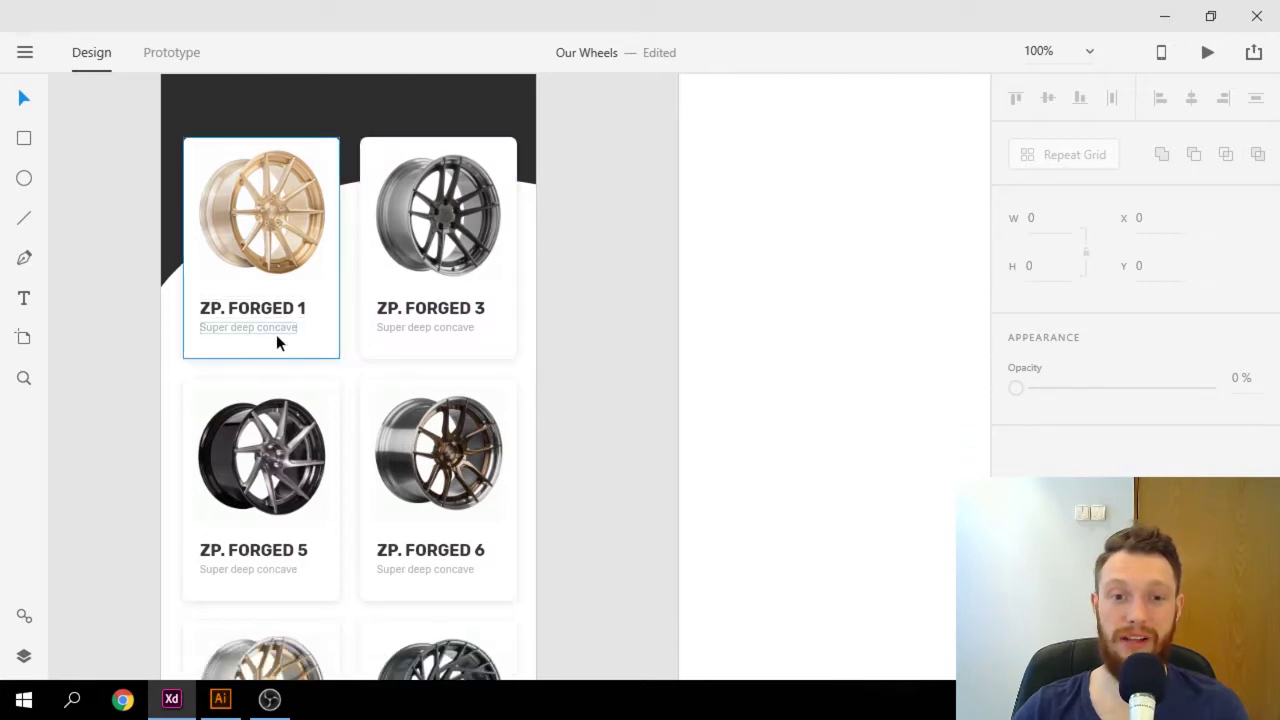
pyautogui.scroll(-2, 270, 315)
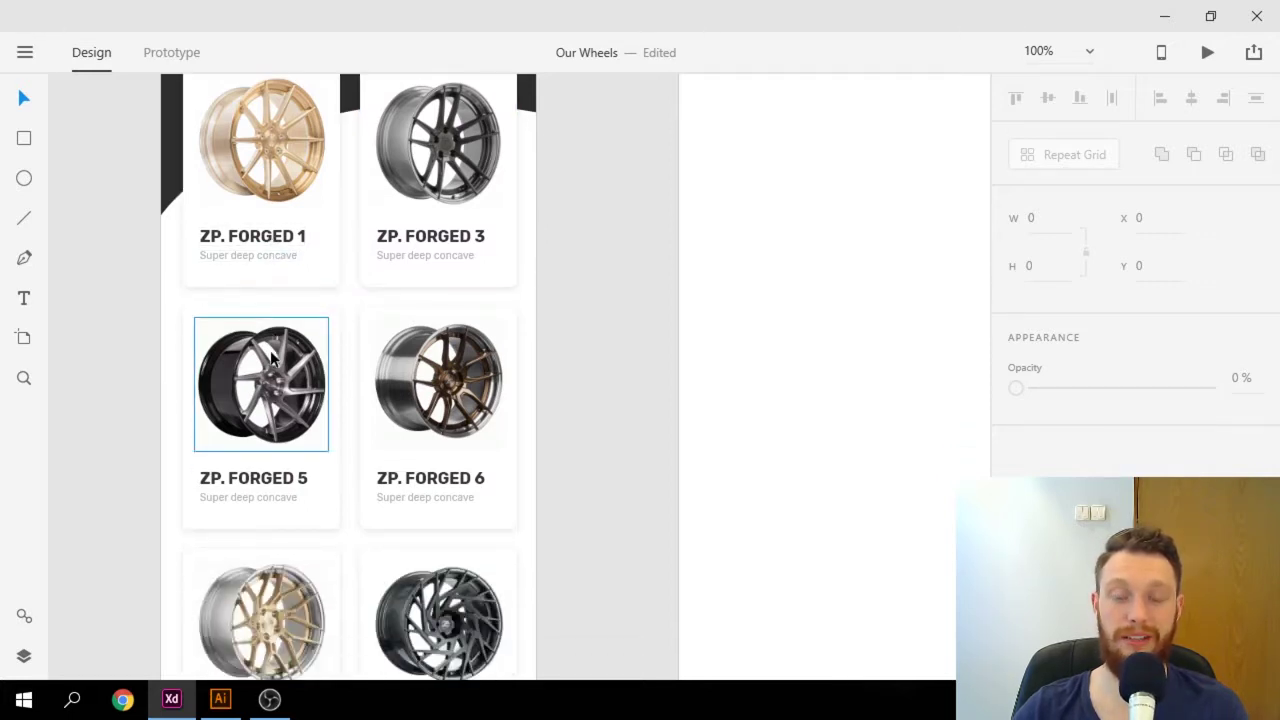
pyautogui.scroll(1, 246, 463)
pyautogui.scroll(2, 246, 463)
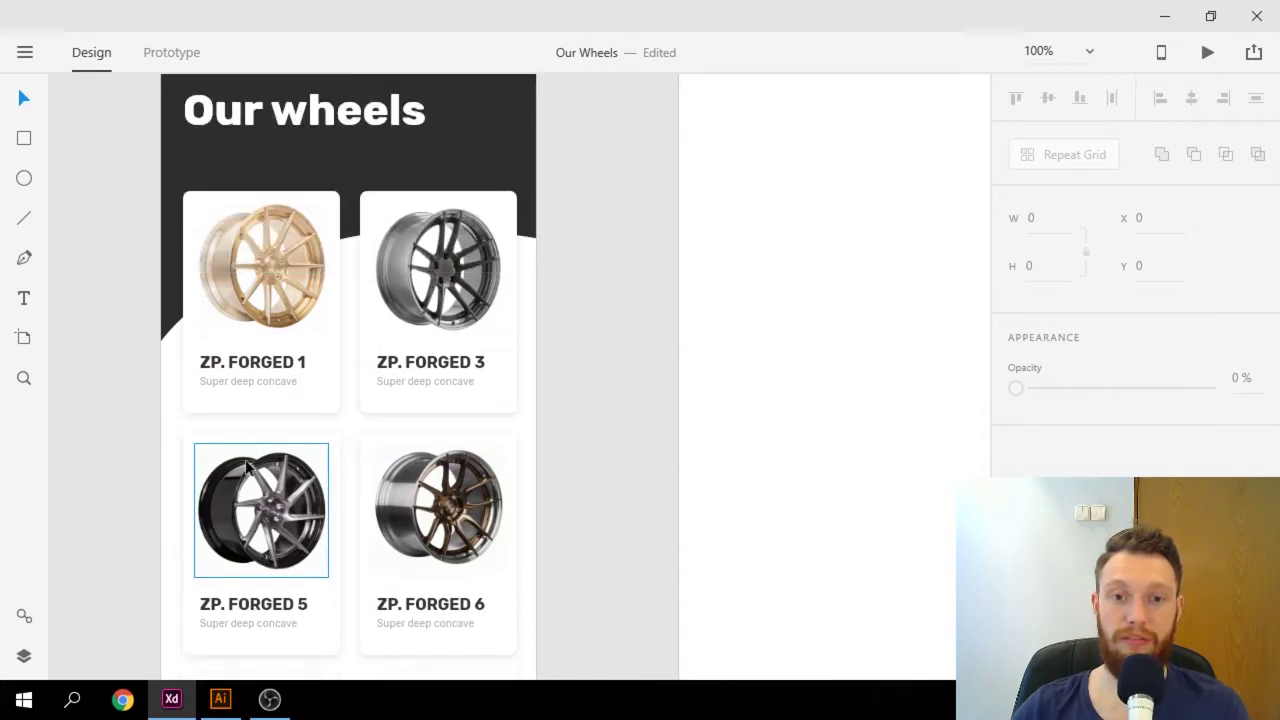
pyautogui.scroll(1, 240, 453)
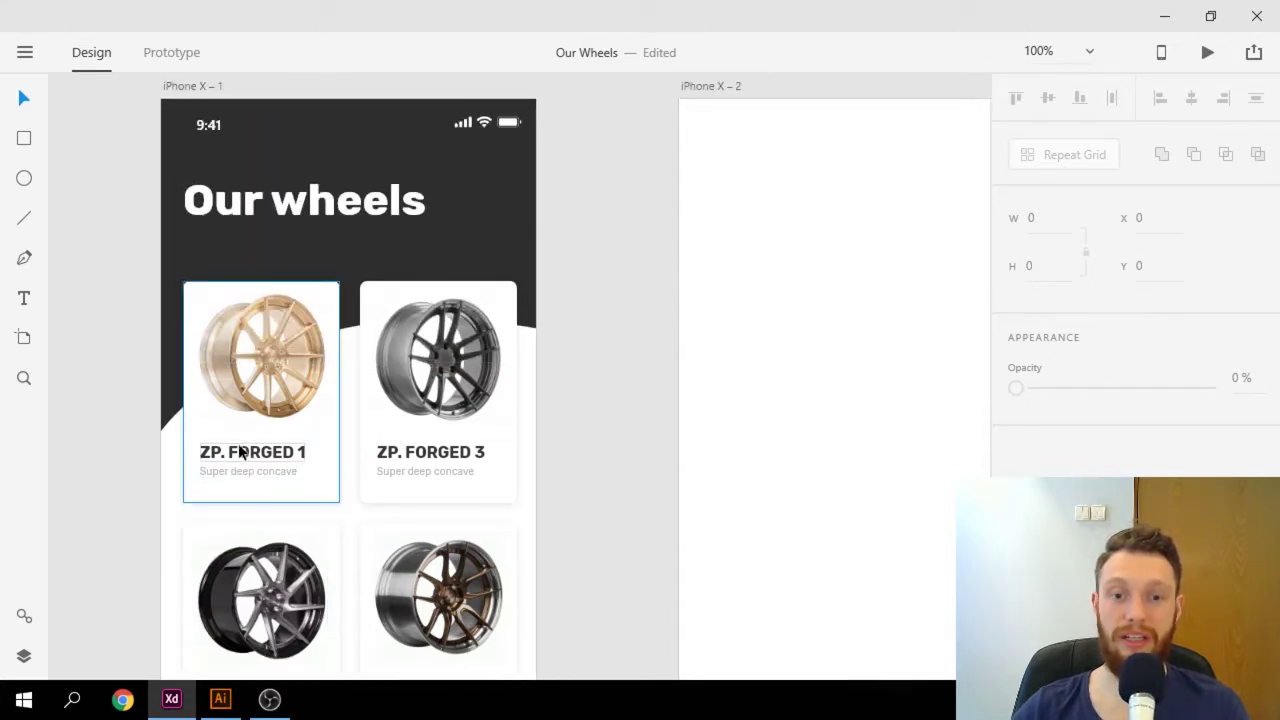
pyautogui.scroll(1, 240, 453)
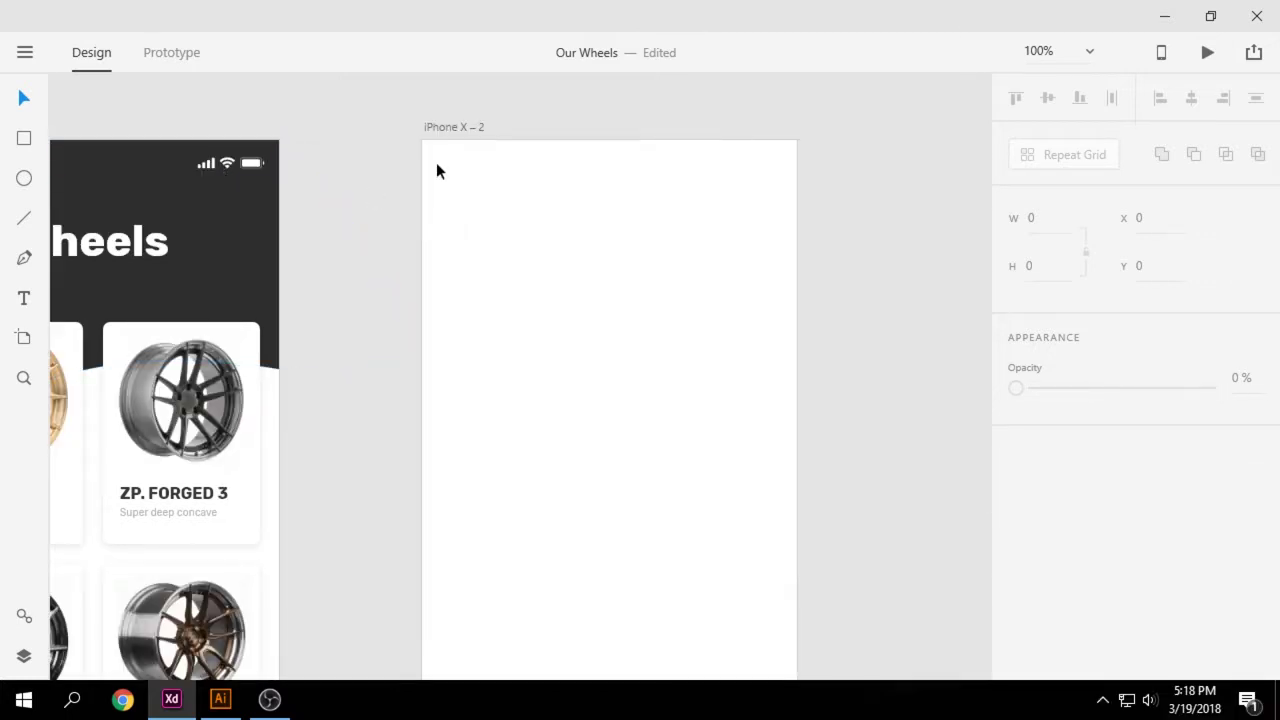
# - Open the UI Elements and Design Templates file from the iOS-11-AdobeXD kit folder in File Explorer
pyautogui.click(25, 52)
pyautogui.moveTo(120, 228)
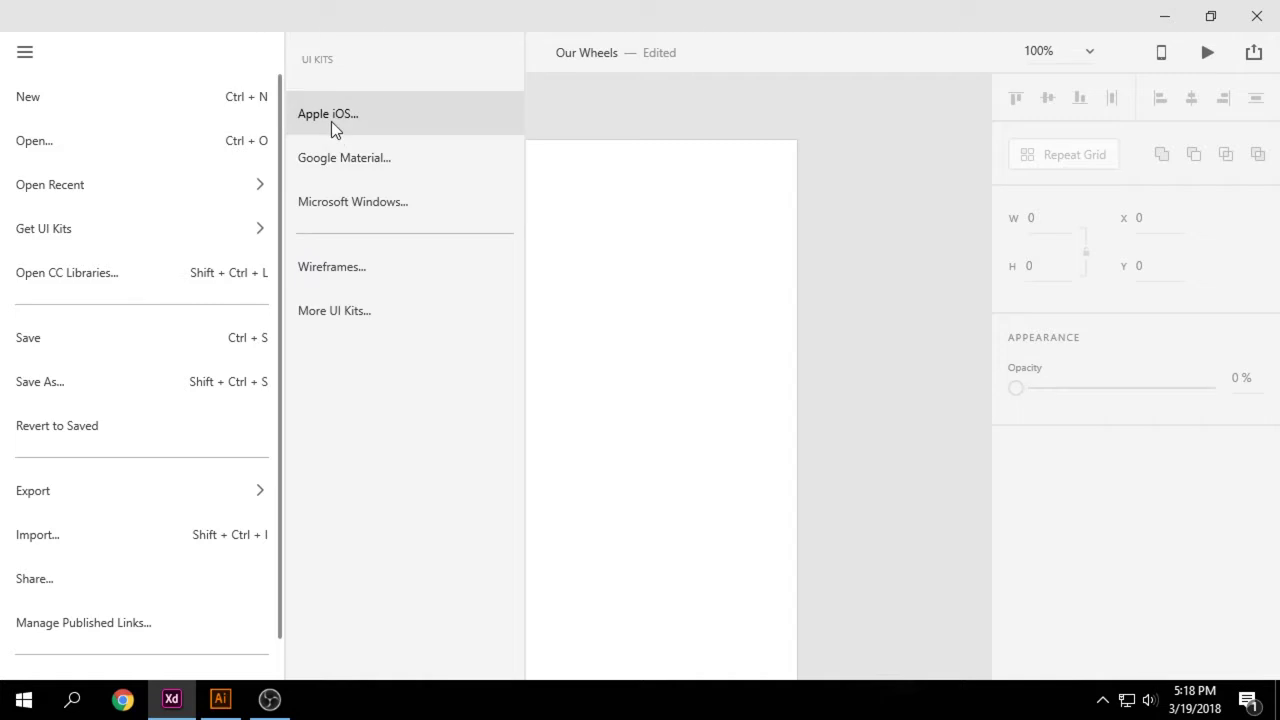
pyautogui.click(172, 699)
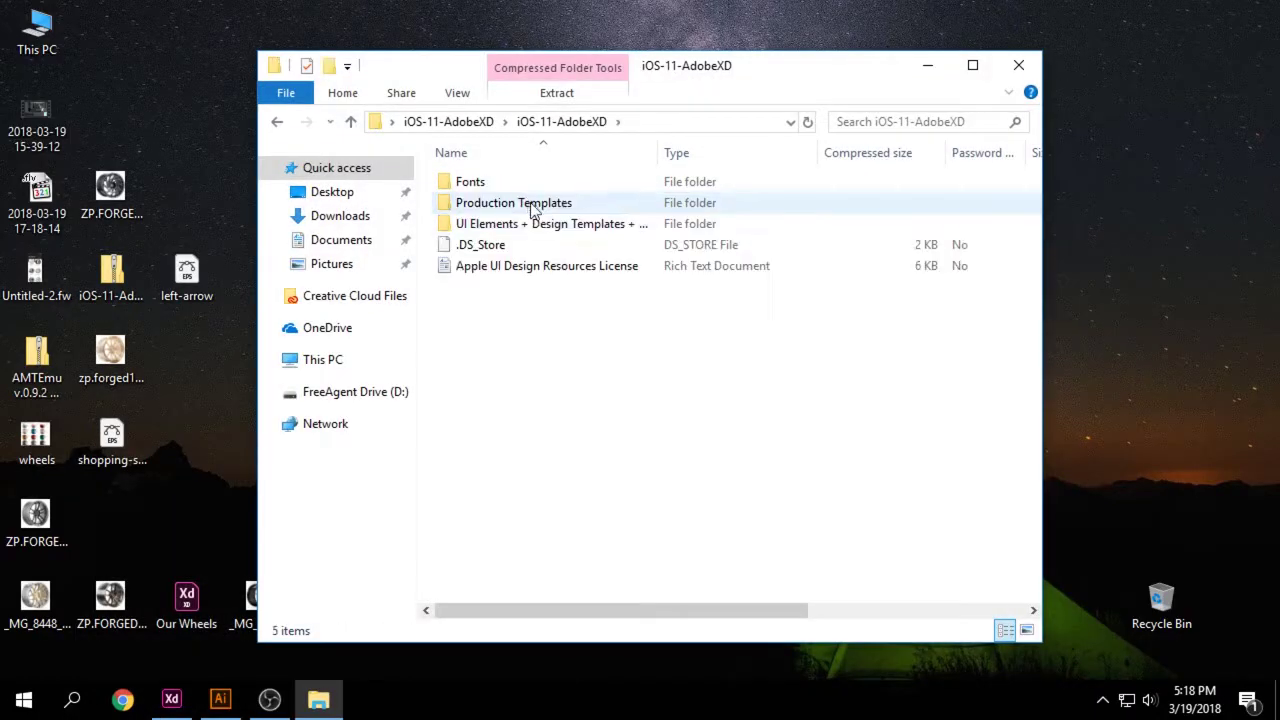
pyautogui.doubleClick(531, 223)
pyautogui.moveTo(452, 152); pyautogui.dragTo(614, 160)
pyautogui.doubleClick(690, 204)
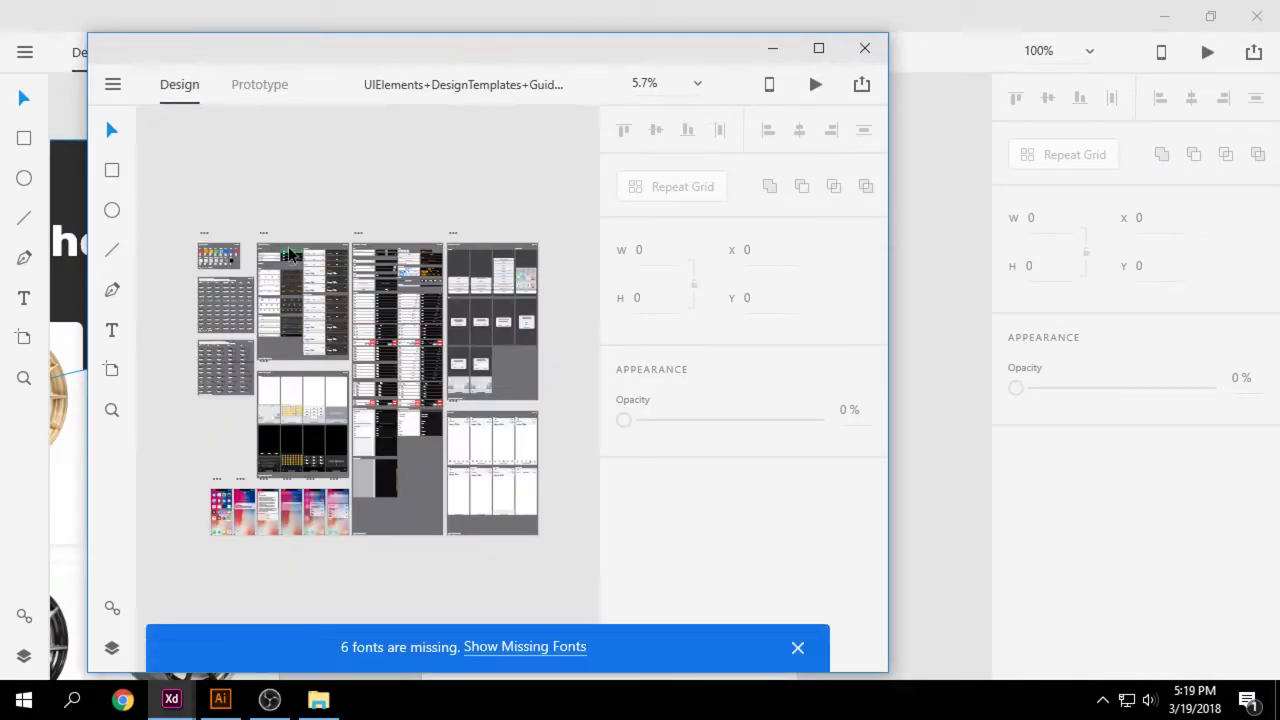
# - Copy the dark-text status bar from the kit's UI Elements - Bars artboard and place it along the top of the iPhone X – 2 artboard
pyautogui.click(275, 255)
pyautogui.scroll(5, 265, 258)
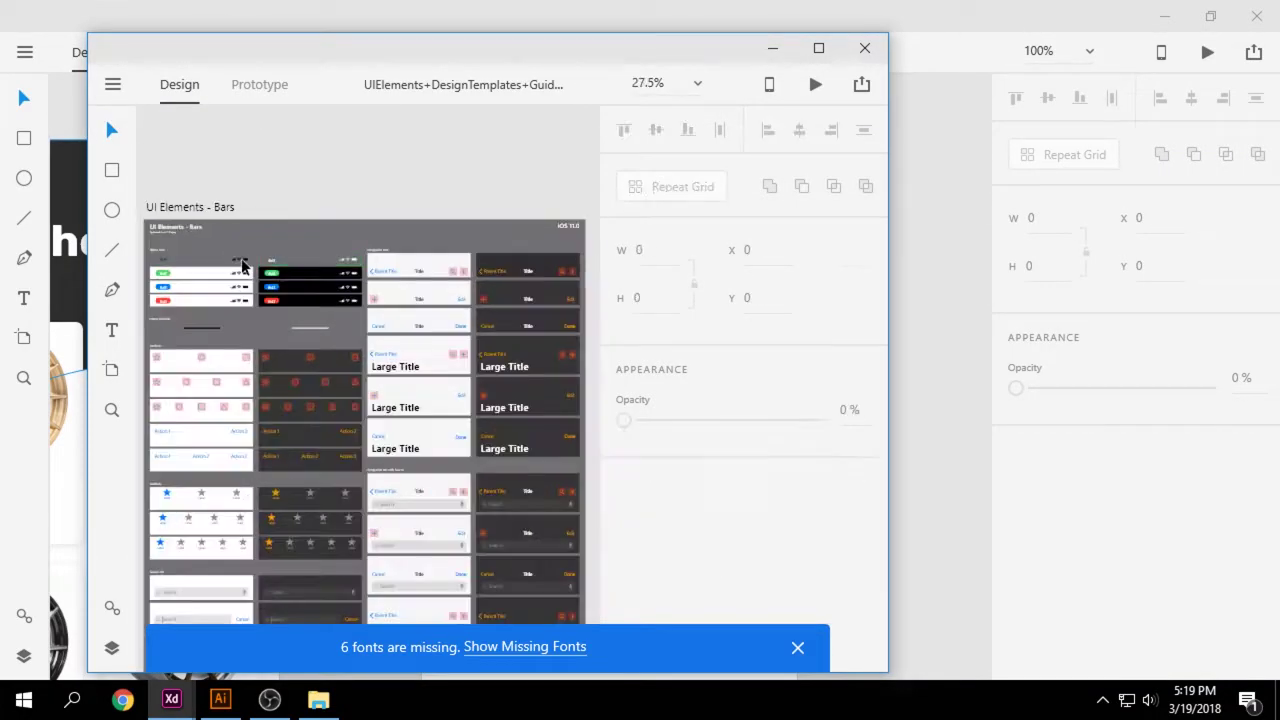
pyautogui.click(240, 265)
pyautogui.hotkey('ctrl', 'c')
pyautogui.click(772, 48)
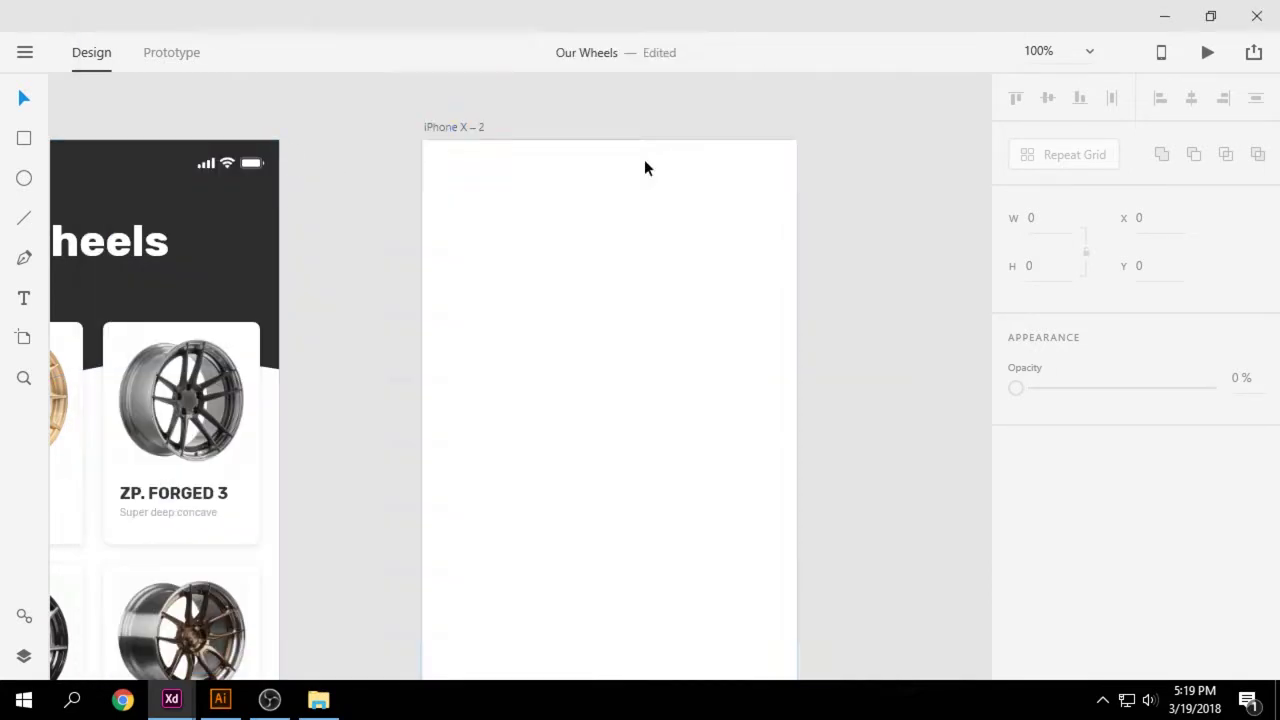
pyautogui.hotkey('ctrl', 'v')
pyautogui.moveTo(766, 280); pyautogui.dragTo(768, 167)
pyautogui.click(735, 286)
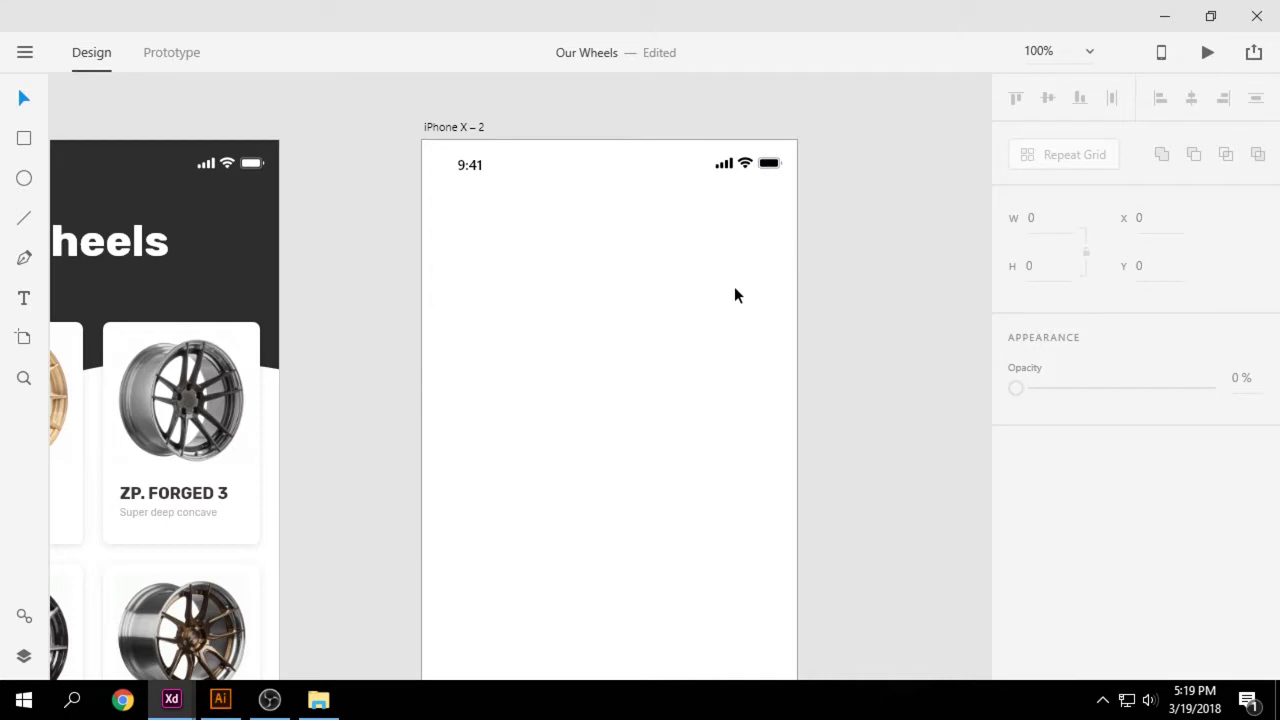
# - Copy the ZP. FORGED 1 card from the first artboard and paste it onto iPhone X – 2
pyautogui.scroll(-2, 405, 388)
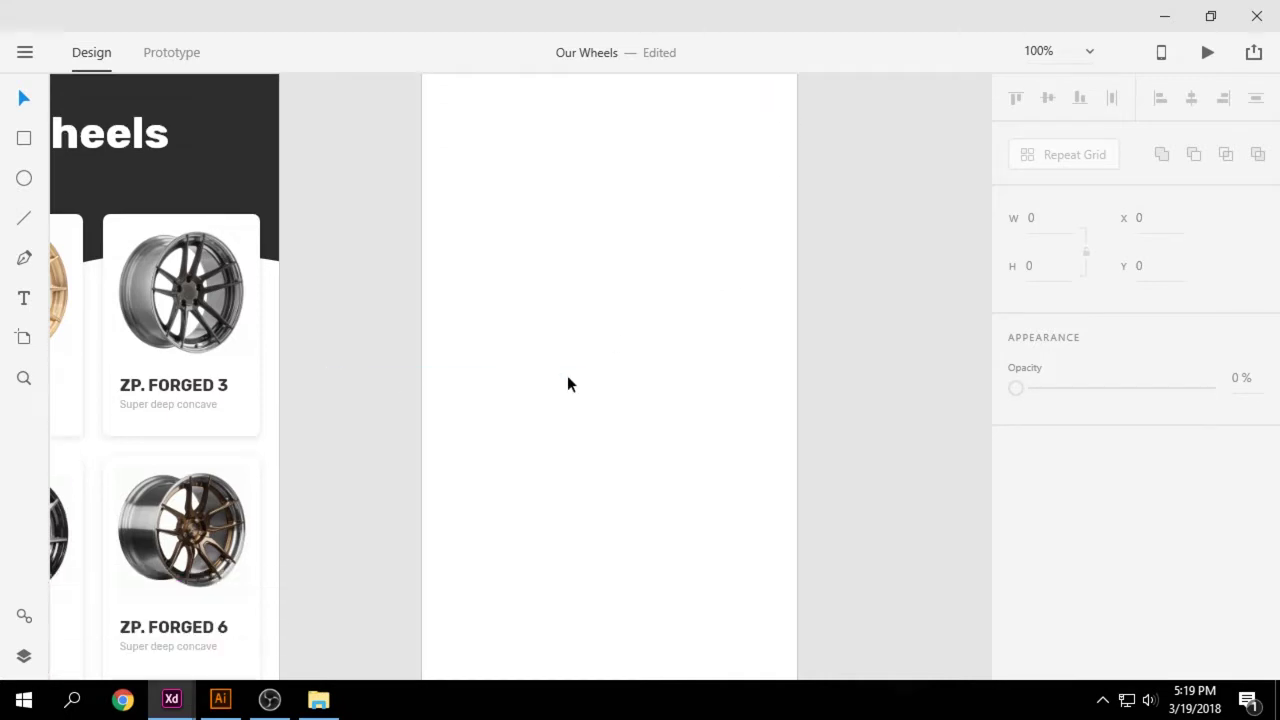
pyautogui.moveTo(331, 359); pyautogui.dragTo(518, 403)
pyautogui.click(266, 346)
pyautogui.rightClick(219, 323)
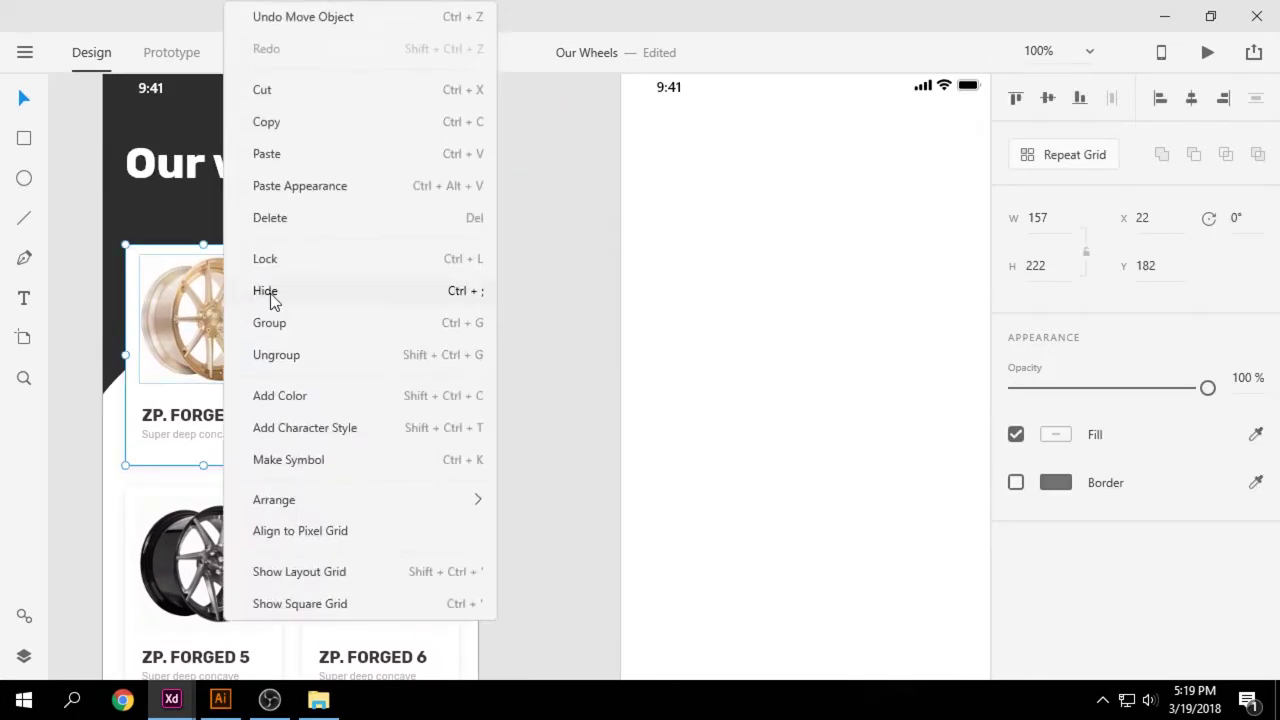
pyautogui.click(208, 334)
pyautogui.hotkey('ctrl', 'c')
pyautogui.click(733, 304)
pyautogui.hotkey('ctrl', 'v')
# - Ungroup the pasted card, move its wheel image up, and delete the card background and texts
pyautogui.rightClick(733, 304)
pyautogui.click(795, 357)
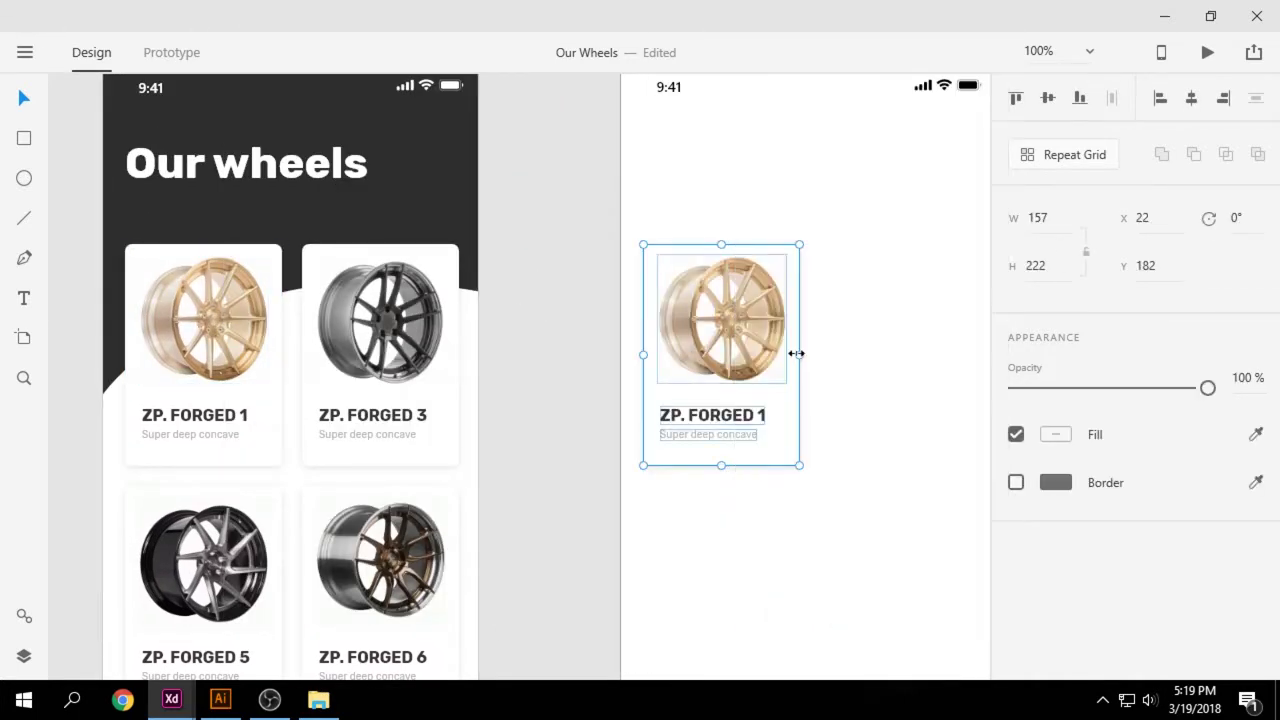
pyautogui.click(850, 354)
pyautogui.moveTo(722, 318); pyautogui.dragTo(775, 204)
pyautogui.click(731, 360)
pyautogui.press('Delete')
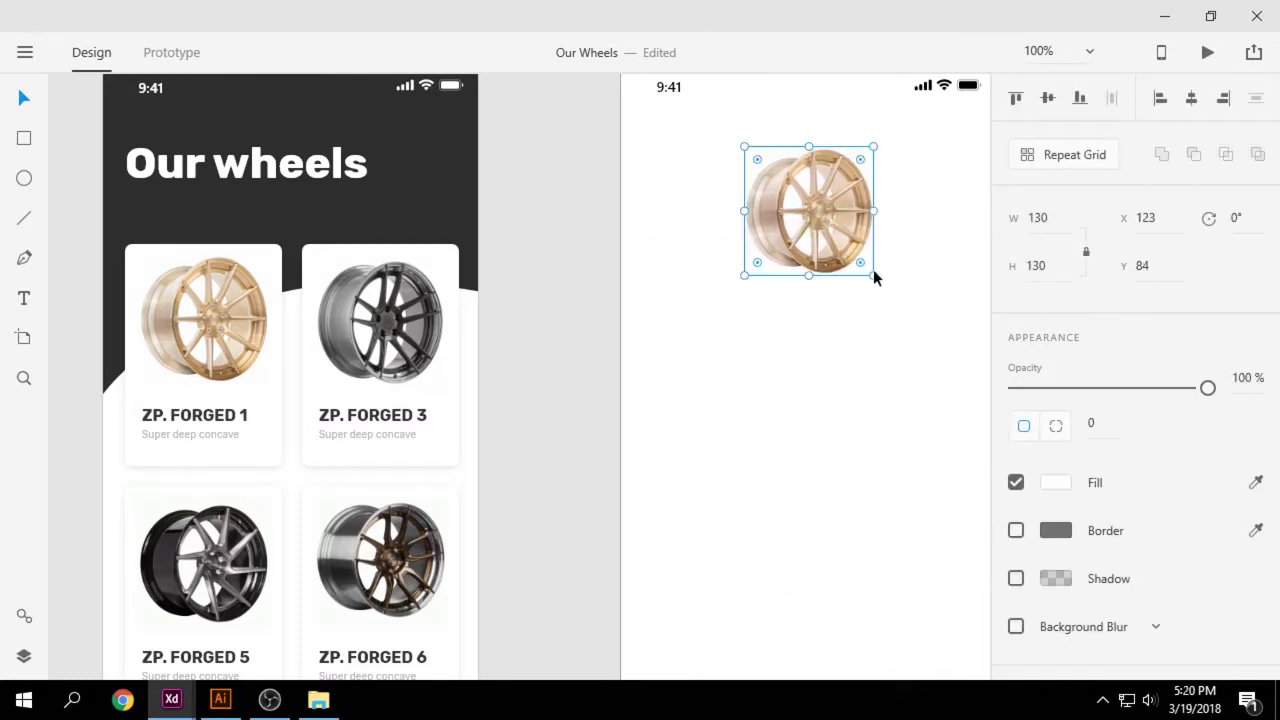
# - Enlarge the gold wheel image to about 303 × 303 and centre it below the status bar, at about X 36, Y 64
pyautogui.moveTo(874, 276); pyautogui.dragTo(968, 356)
pyautogui.moveTo(866, 249); pyautogui.dragTo(831, 233)
pyautogui.moveTo(706, 129); pyautogui.dragTo(683, 105)
pyautogui.moveTo(840, 201); pyautogui.dragTo(847, 213)
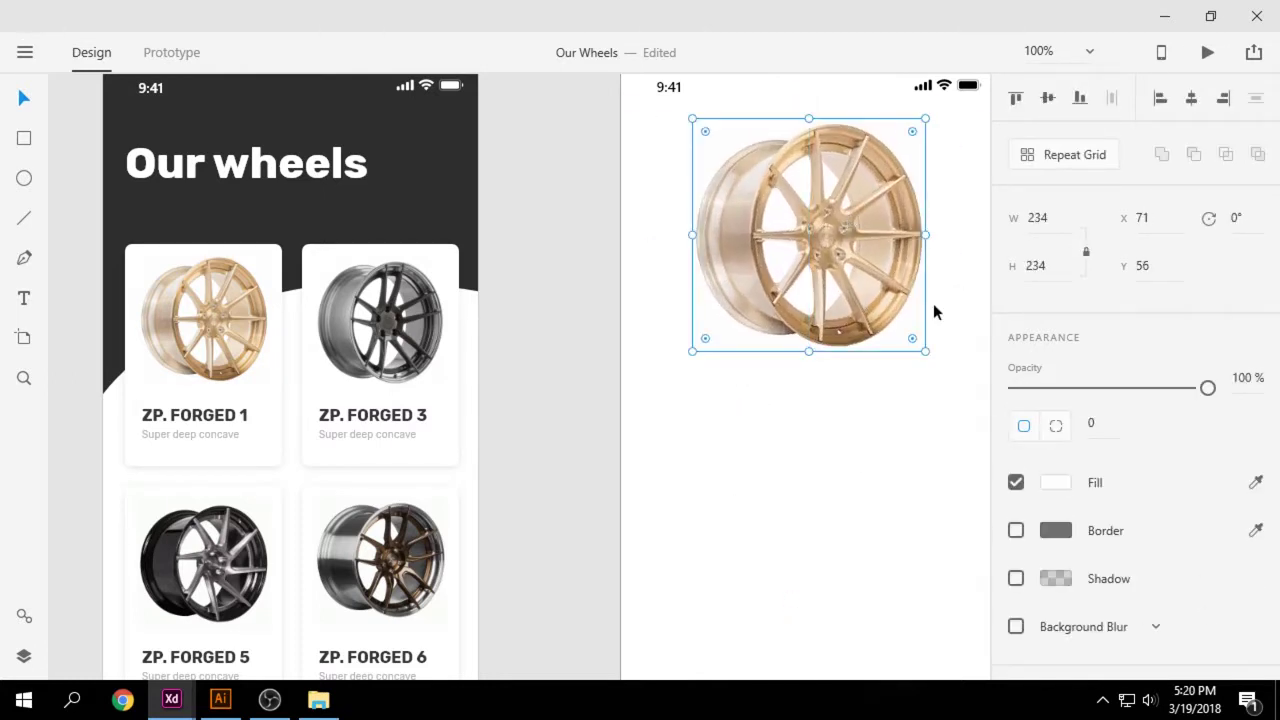
pyautogui.moveTo(927, 351); pyautogui.dragTo(982, 394)
pyautogui.moveTo(883, 478); pyautogui.dragTo(743, 492)
pyautogui.moveTo(718, 333); pyautogui.dragTo(696, 347)
pyautogui.moveTo(805, 418); pyautogui.dragTo(860, 449)
pyautogui.moveTo(726, 353); pyautogui.dragTo(709, 341)
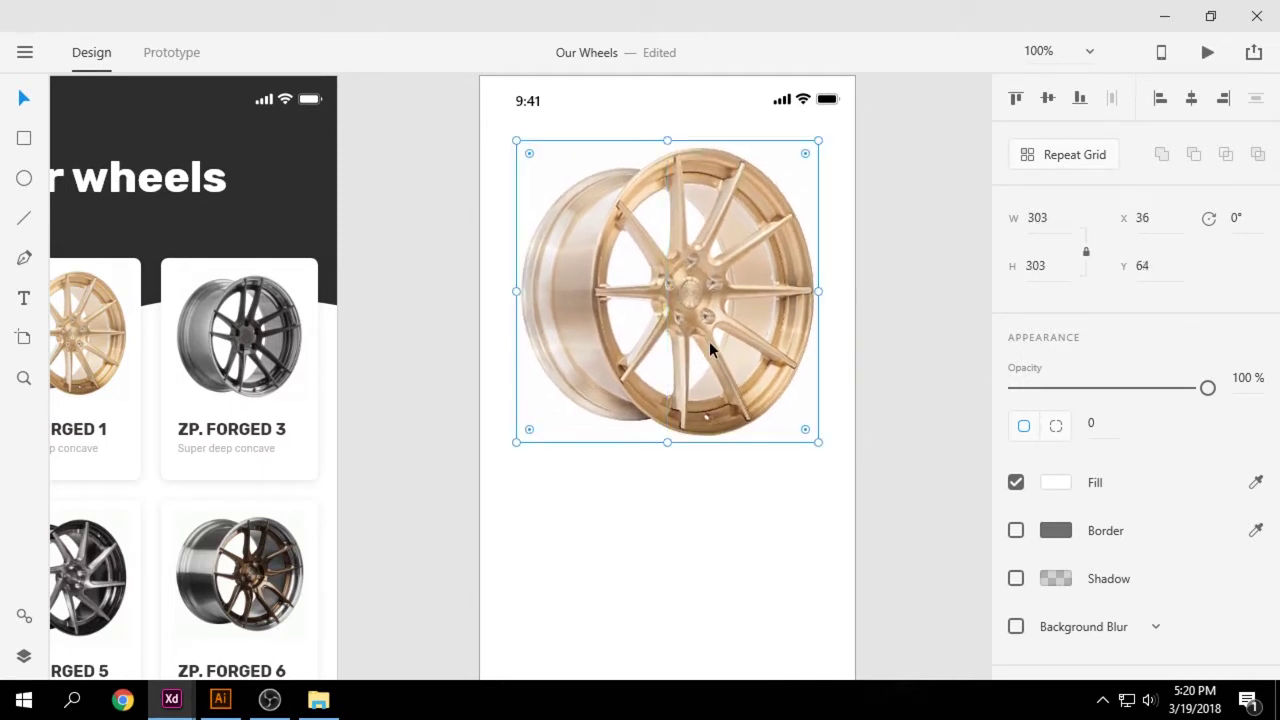
pyautogui.click(875, 349)
# - Add the title text "ZP. FORGED 1" below the wheel image on iPhone X – 2
pyautogui.scroll(-4, 703, 406)
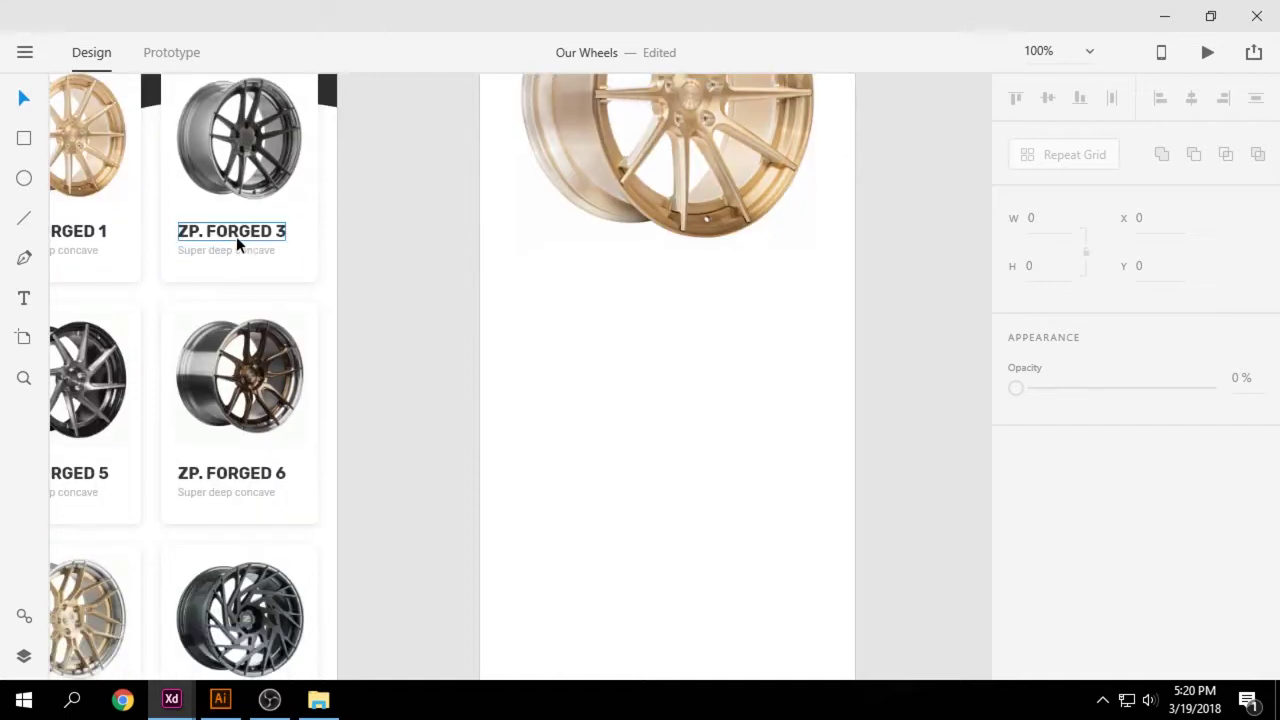
pyautogui.click(19, 302)
pyautogui.click(518, 337)
pyautogui.write('ZP')
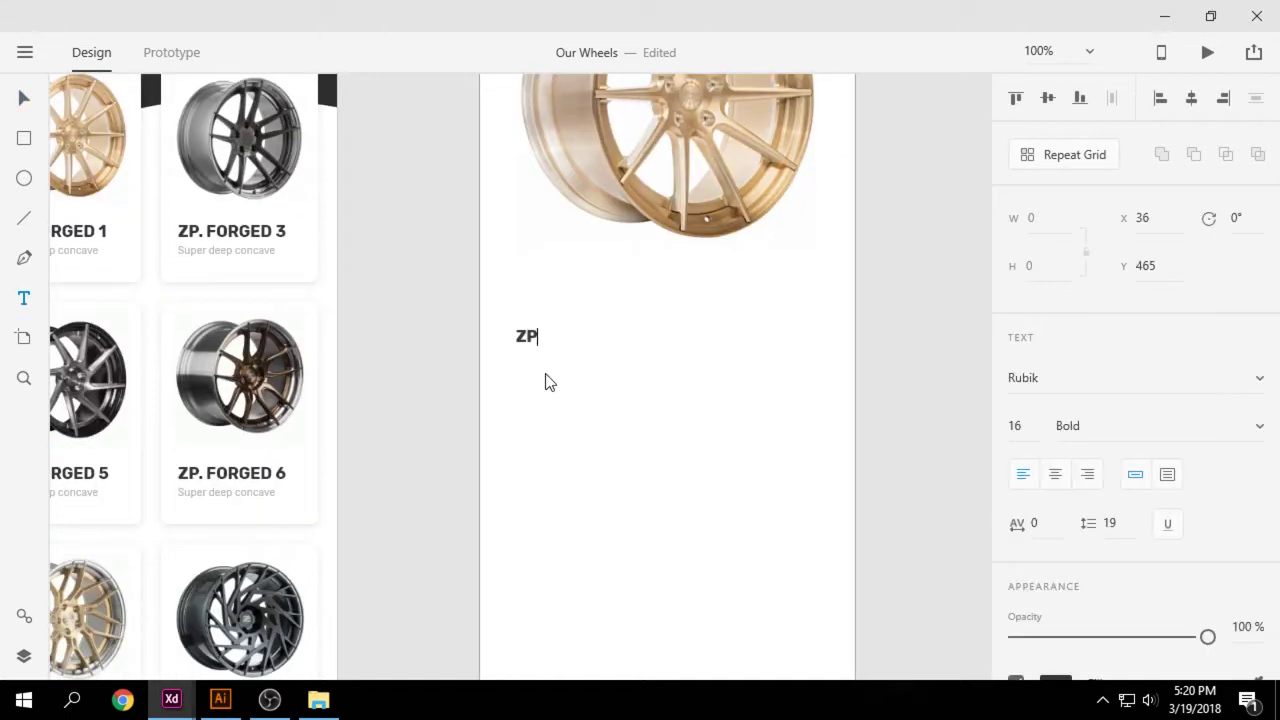
pyautogui.write('. FORGED 1')
pyautogui.click(25, 94)
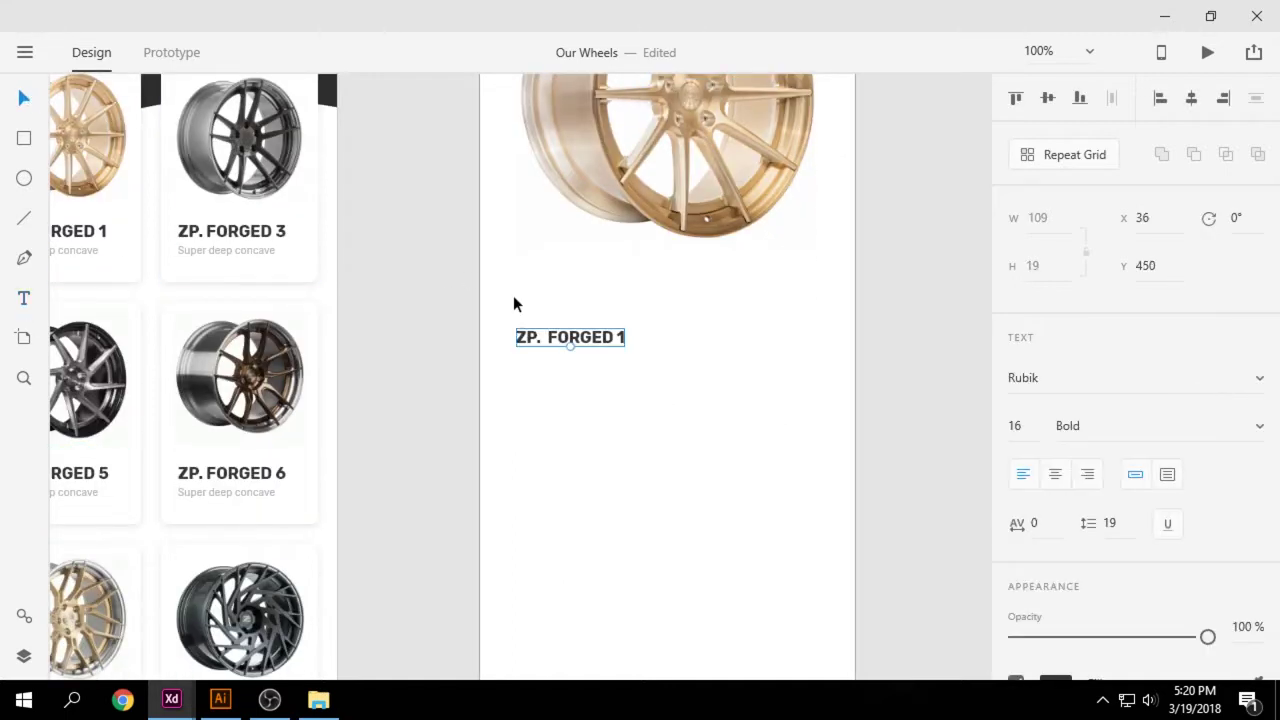
# - Set the title's font size to 28 and move it slightly up and closer to the artboard's left edge
pyautogui.click(1015, 426)
pyautogui.press('Up')
pyautogui.press('Up')
pyautogui.press('Up')
pyautogui.press('Up')
pyautogui.press('Up')
pyautogui.press('Up')
pyautogui.press('Up')
pyautogui.write('28')
pyautogui.press('Return')
pyautogui.moveTo(612, 342); pyautogui.dragTo(597, 312)
pyautogui.click(599, 368)
# - Add the text "Finishing" below the ZP. FORGED 1 title, left-aligned with it at X 22, Y 480
pyautogui.scroll(2, 599, 390)
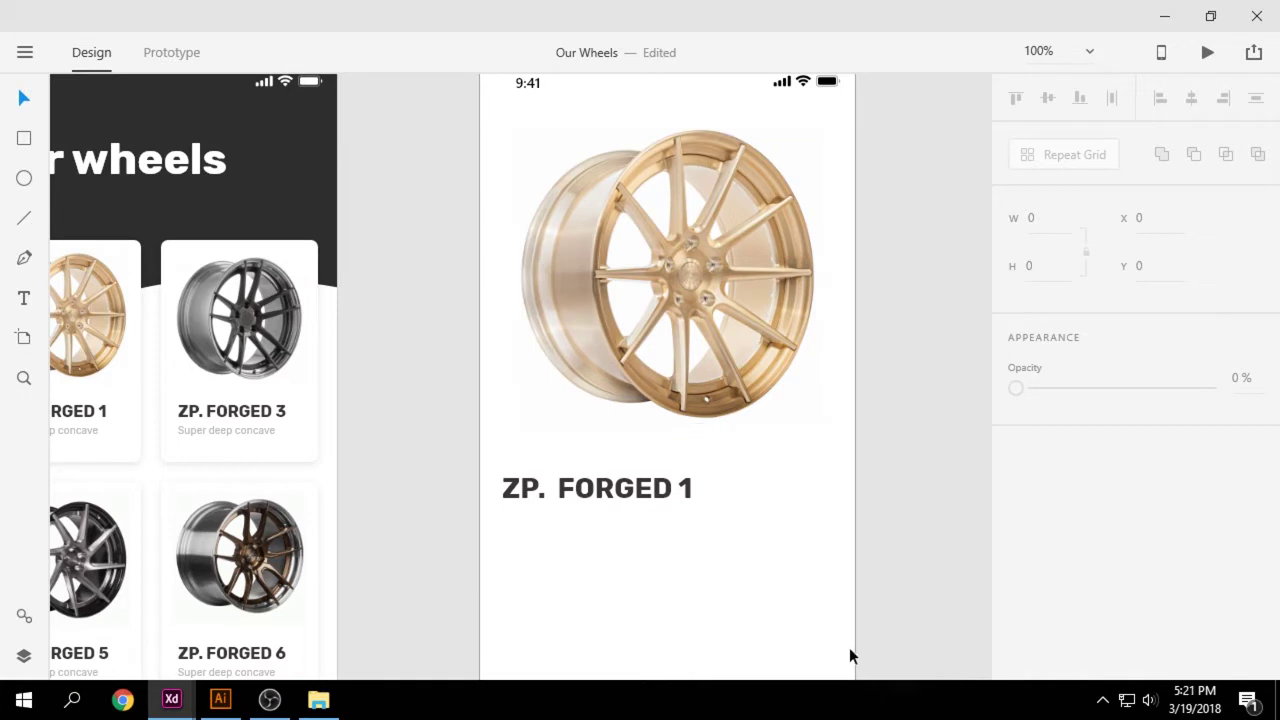
pyautogui.scroll(-2, 661, 550)
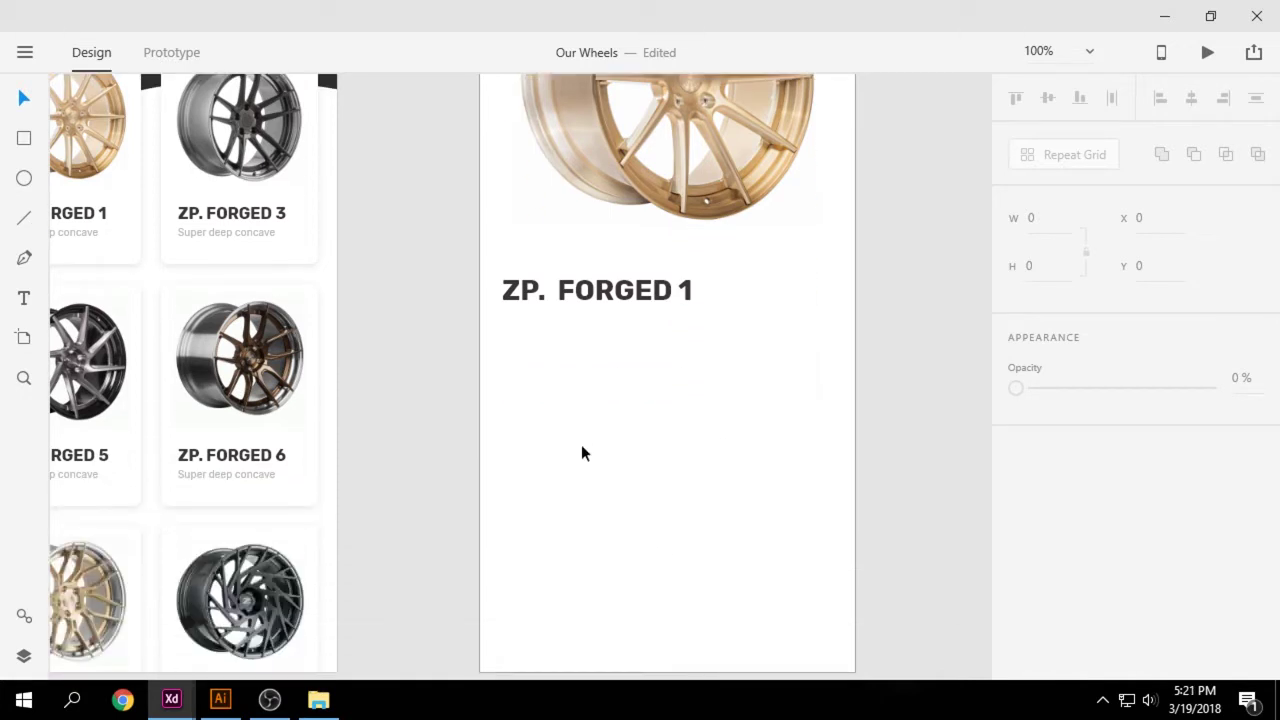
pyautogui.click(24, 298)
pyautogui.click(499, 358)
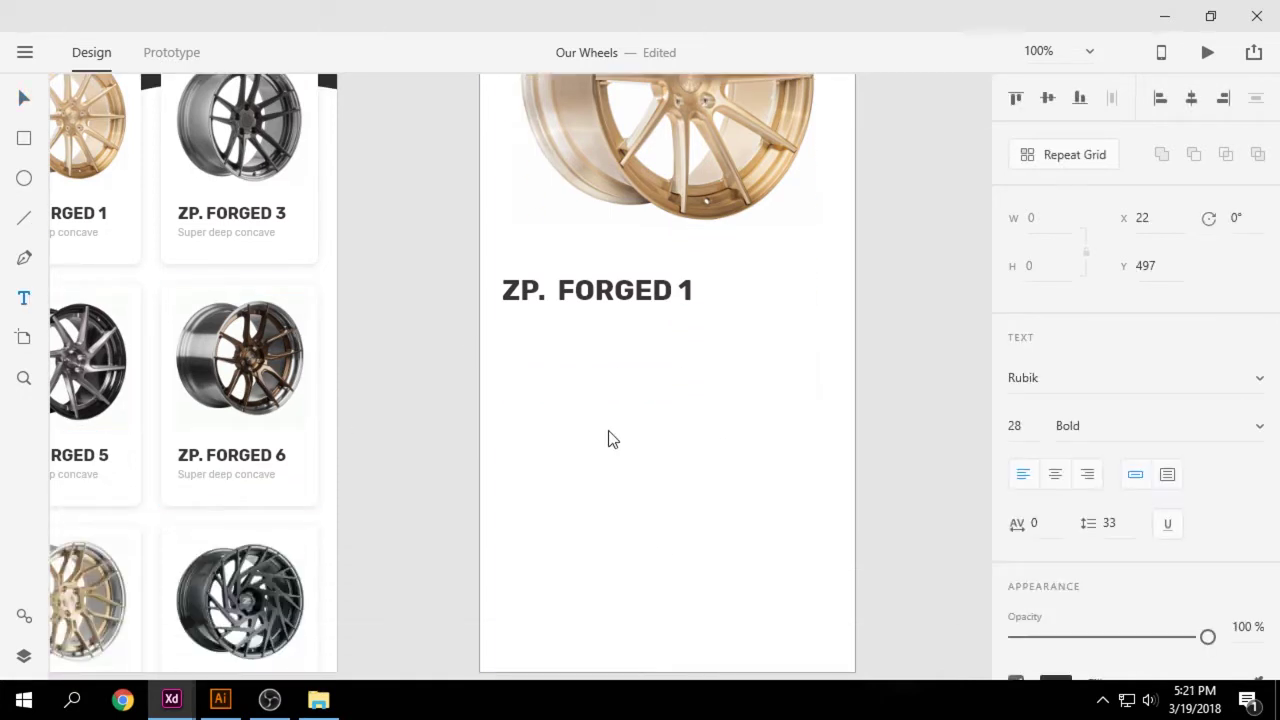
pyautogui.write('f')
pyautogui.press('BackSpace')
pyautogui.write('Finishing')
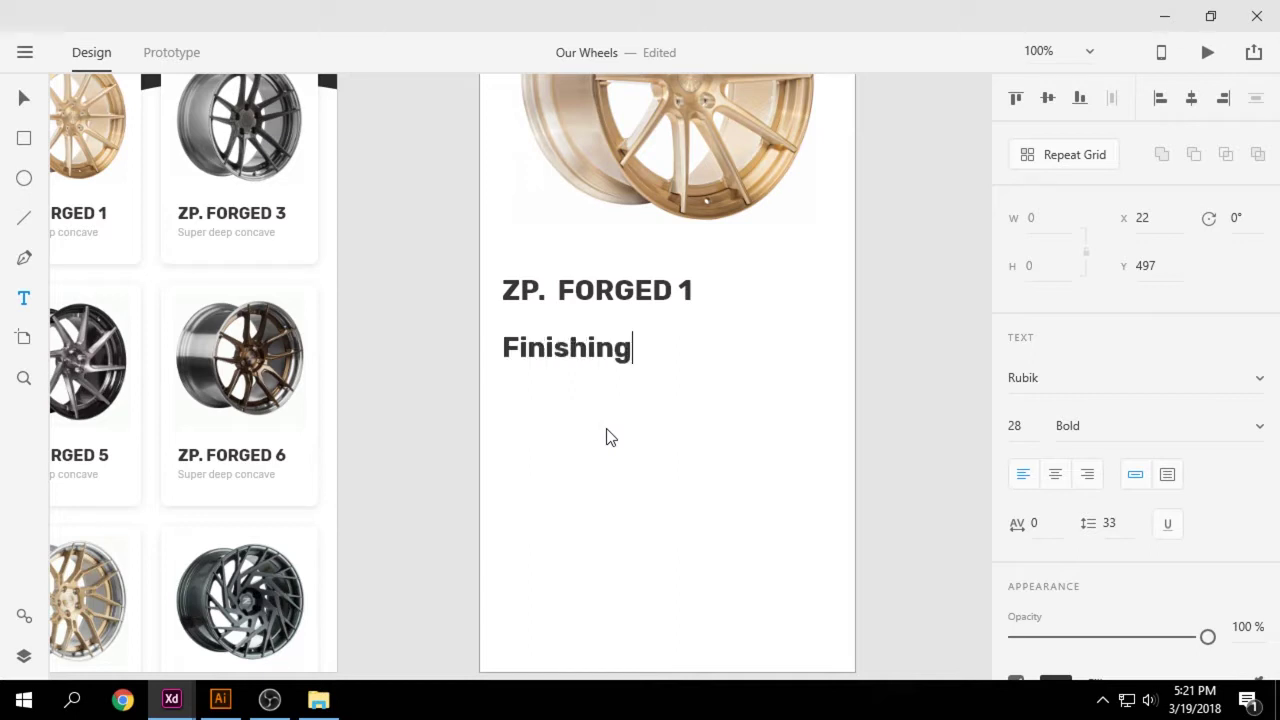
pyautogui.moveTo(544, 349); pyautogui.dragTo(544, 358)
pyautogui.click(593, 294)
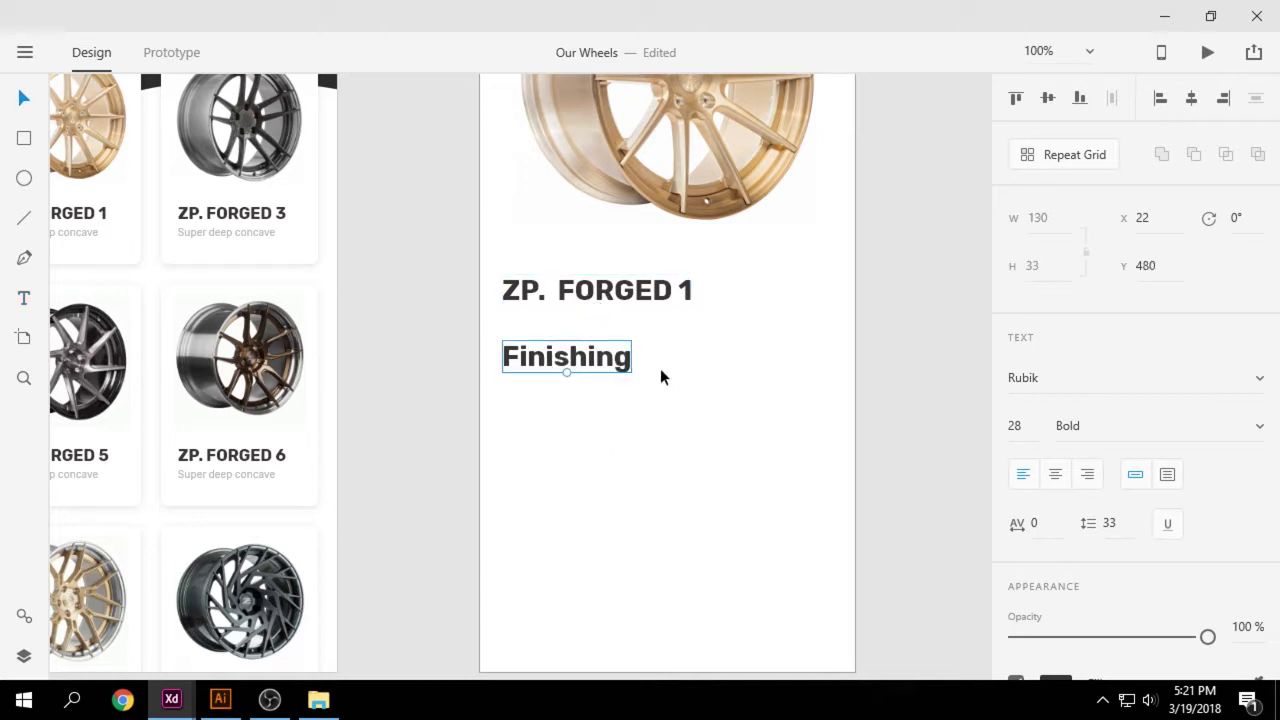
# - Set the "Finishing" text's font size to 18
pyautogui.click(1022, 425)
pyautogui.press('Down')
pyautogui.press('Down')
pyautogui.press('Down')
pyautogui.press('Down')
pyautogui.press('Down')
pyautogui.press('Down')
pyautogui.press('Down')
pyautogui.press('Down')
pyautogui.press('Down')
pyautogui.press('Down')
pyautogui.press('Return')
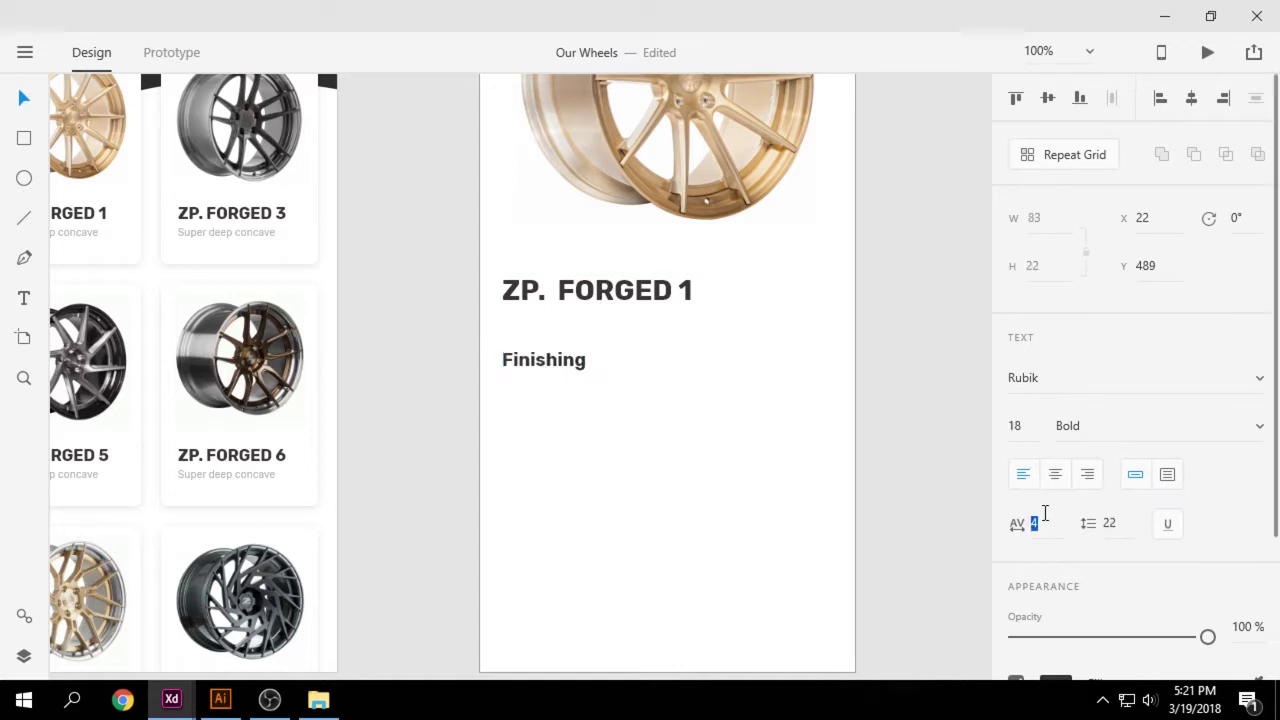
pyautogui.click(772, 445)
# - Draw a circle about 50 × 50 below the "Finishing" heading, aligned with its left edge at X 22
pyautogui.scroll(-2, 726, 426)
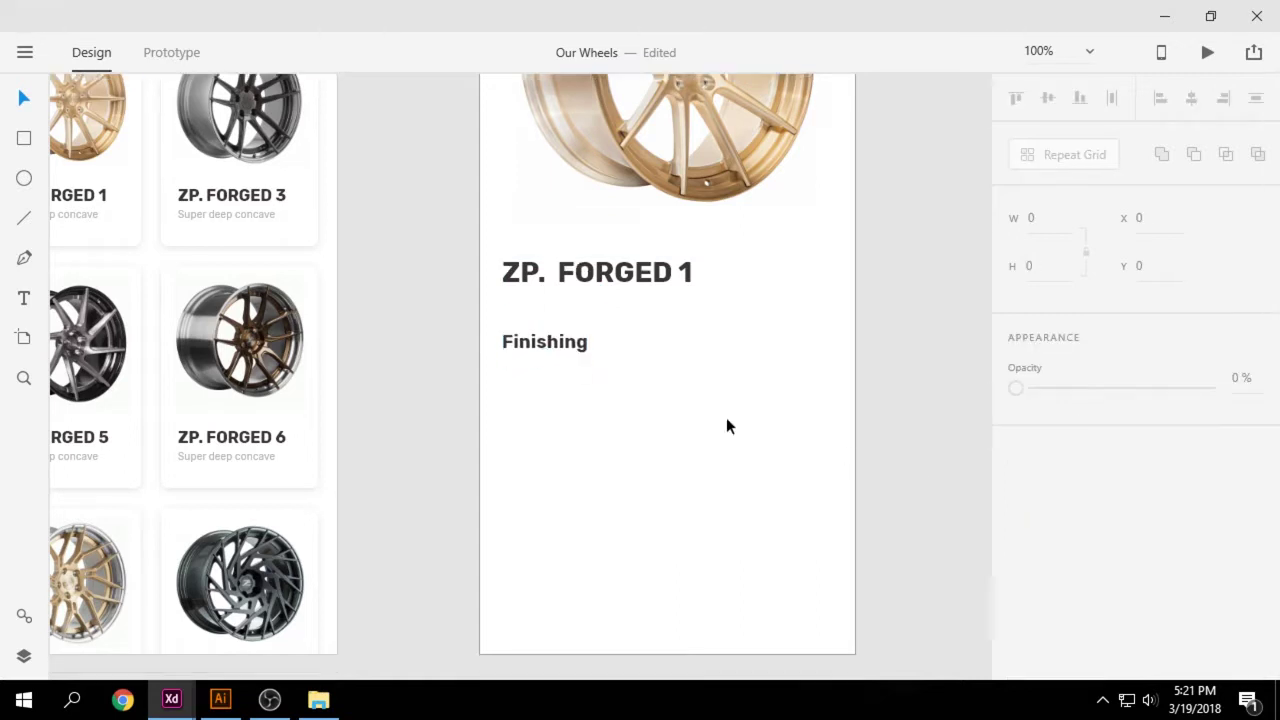
pyautogui.scroll(6, 621, 437)
pyautogui.scroll(-5, 666, 557)
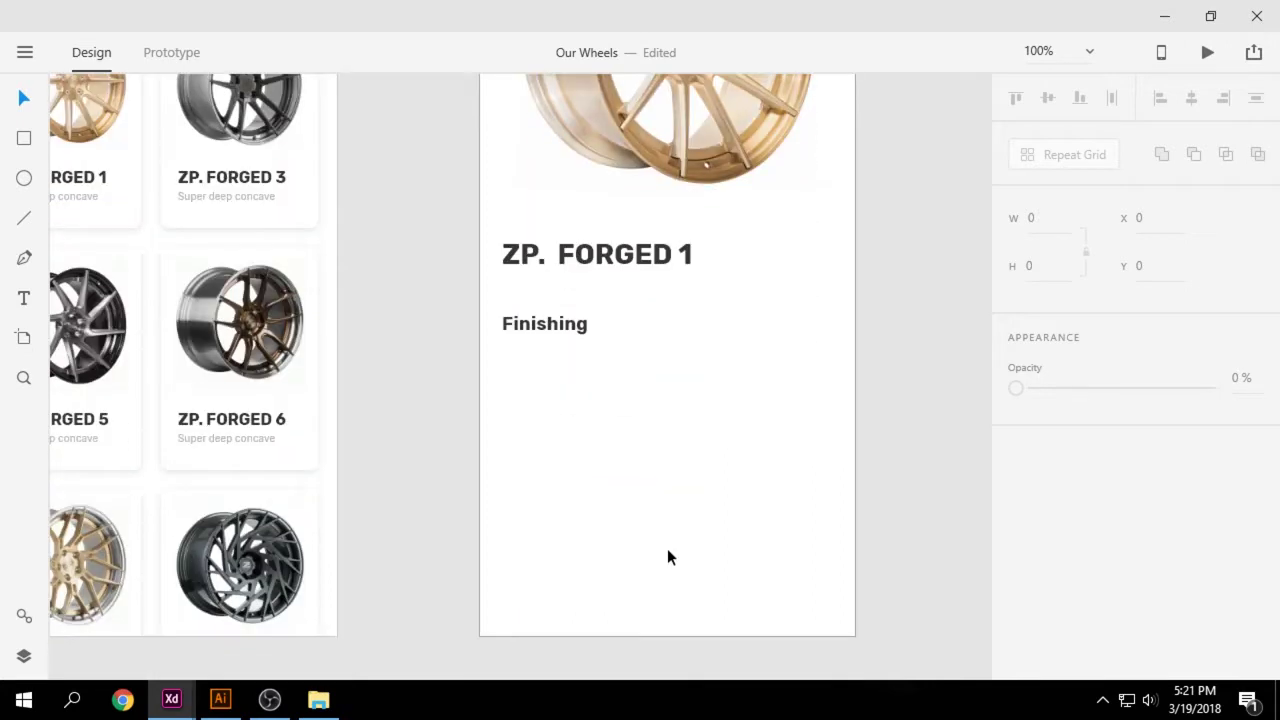
pyautogui.moveTo(502, 370); pyautogui.dragTo(548, 402)
pyautogui.hotkey('ctrl', 'z')
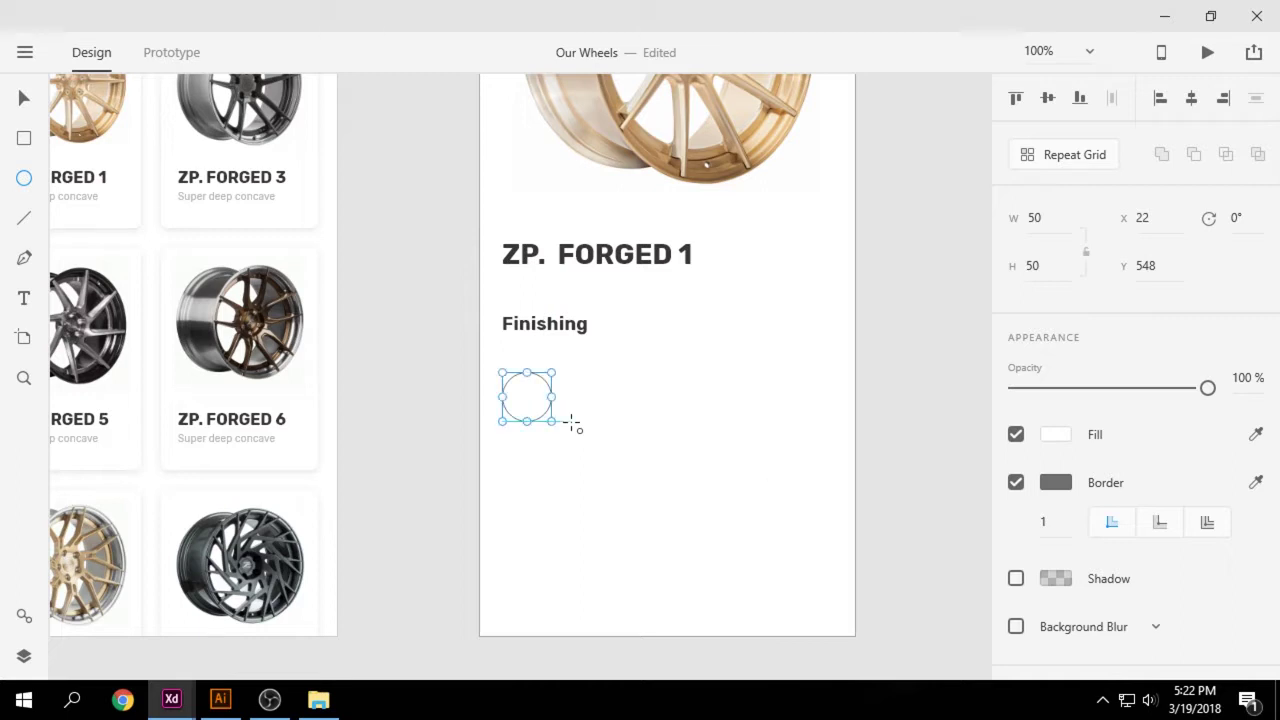
# - Remove the circle's border and fill it with a dark brown colour
pyautogui.click(1016, 482)
pyautogui.click(1055, 434)
pyautogui.click(834, 440)
pyautogui.click(876, 308)
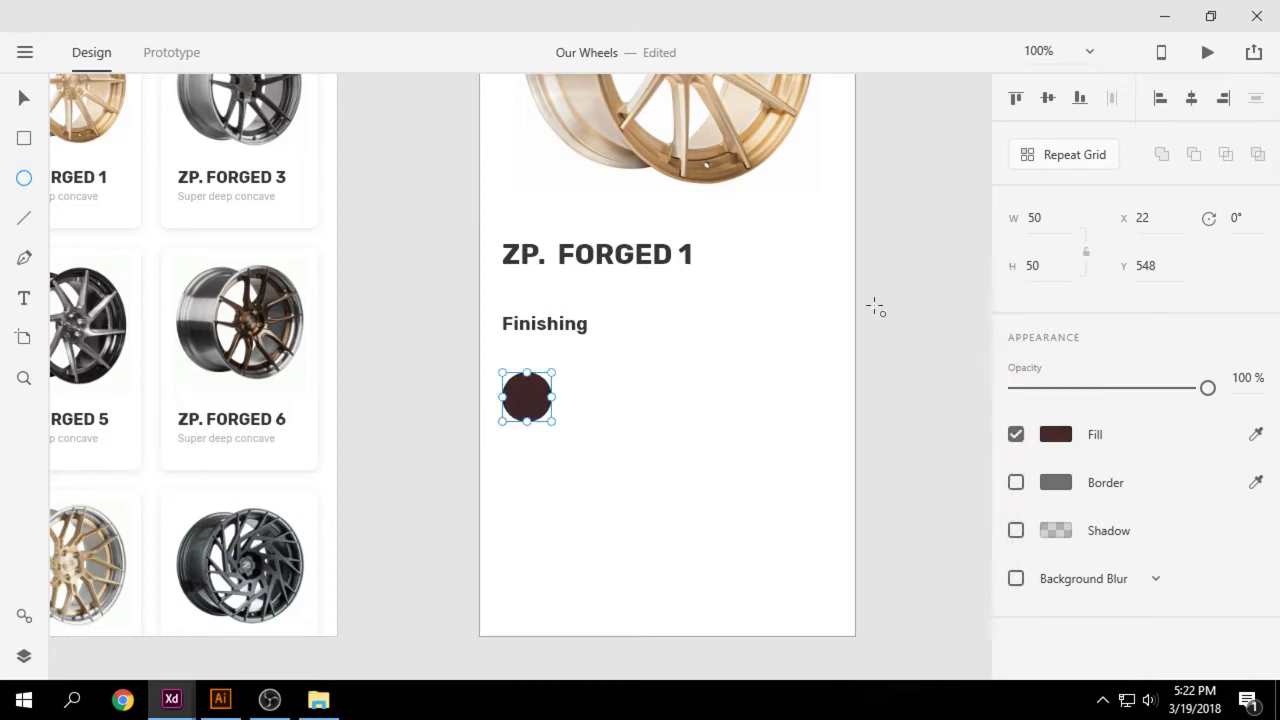
# - Move the circle slightly closer to the heading, to Y 533, and duplicate it into a row of four circles
pyautogui.scroll(3, 537, 392)
pyautogui.moveTo(537, 400); pyautogui.dragTo(960, 374)
pyautogui.click(486, 649)
pyautogui.moveTo(808, 543); pyautogui.dragTo(677, 531)
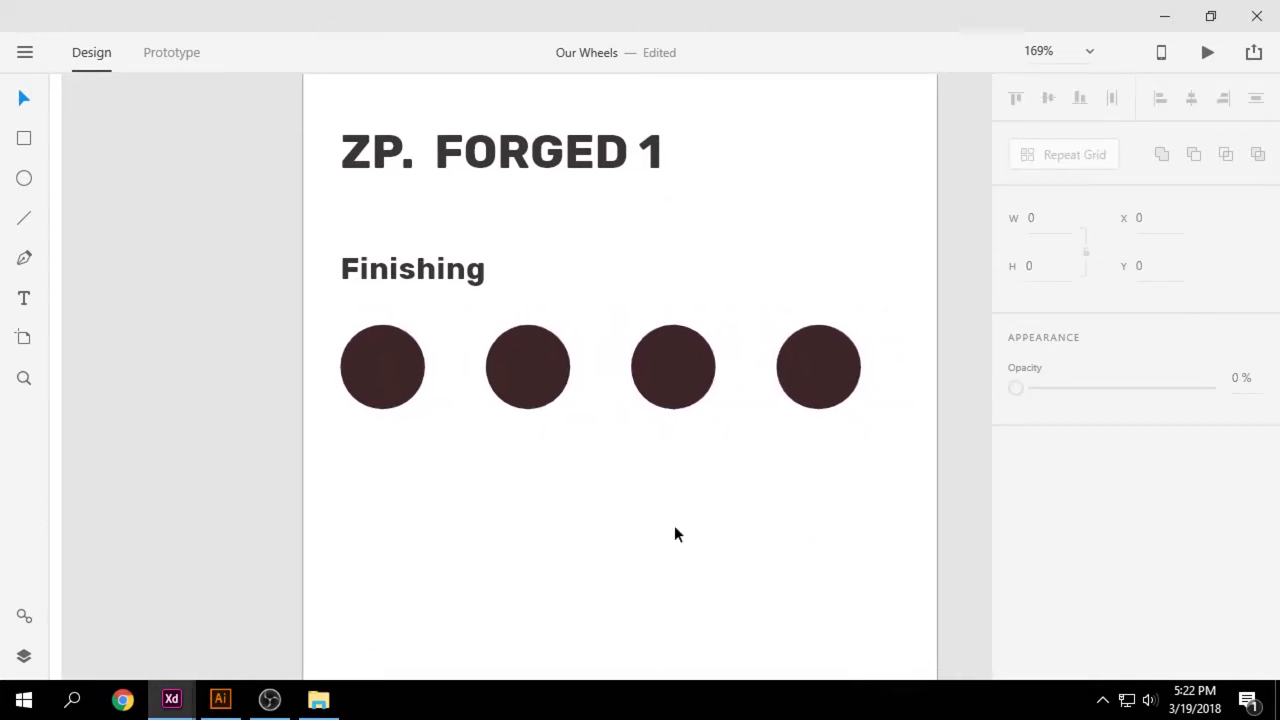
# - Spread the four circles evenly across the artboard, with the second at X 115, the third at X 209 and the fourth at X 303
pyautogui.moveTo(822, 372); pyautogui.dragTo(859, 375)
pyautogui.moveTo(679, 372); pyautogui.dragTo(706, 374)
pyautogui.moveTo(525, 377); pyautogui.dragTo(556, 372)
pyautogui.click(514, 429)
pyautogui.moveTo(705, 380); pyautogui.dragTo(704, 380)
pyautogui.click(551, 371)
pyautogui.press('Right')
pyautogui.click(688, 375)
pyautogui.press('Right')
pyautogui.press('Right')
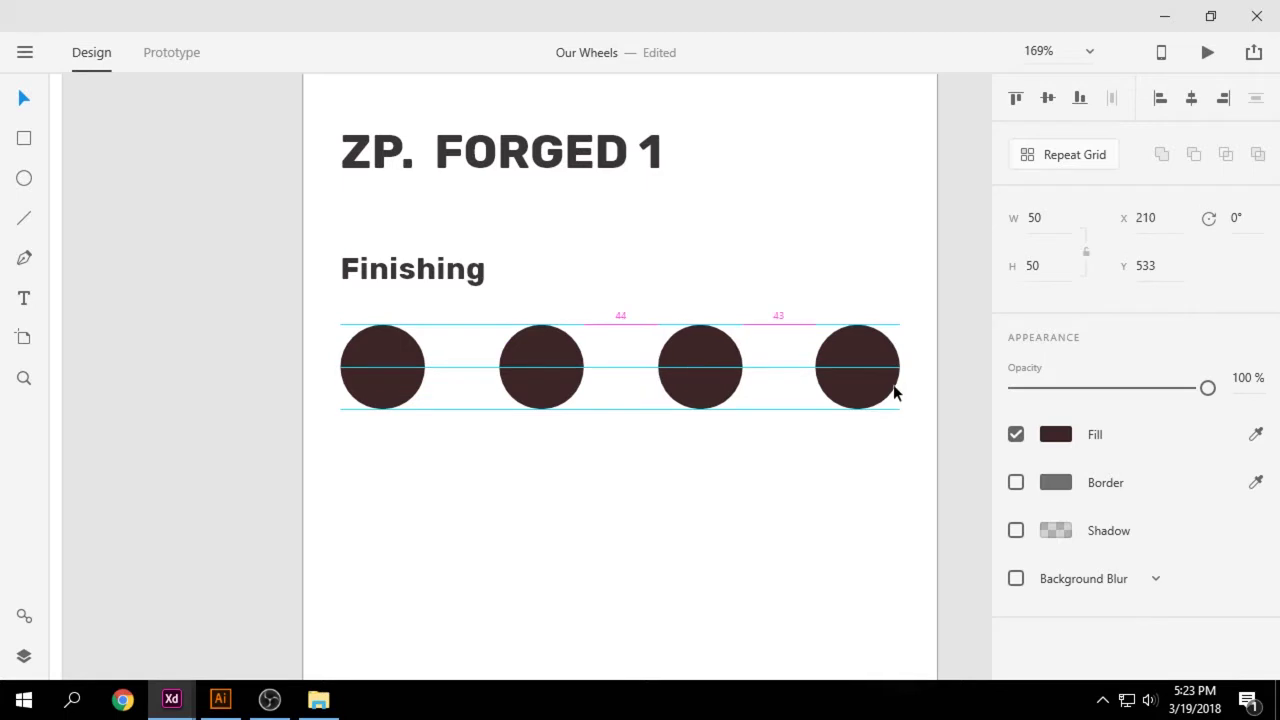
pyautogui.click(854, 389)
pyautogui.click(732, 381)
pyautogui.click(578, 374)
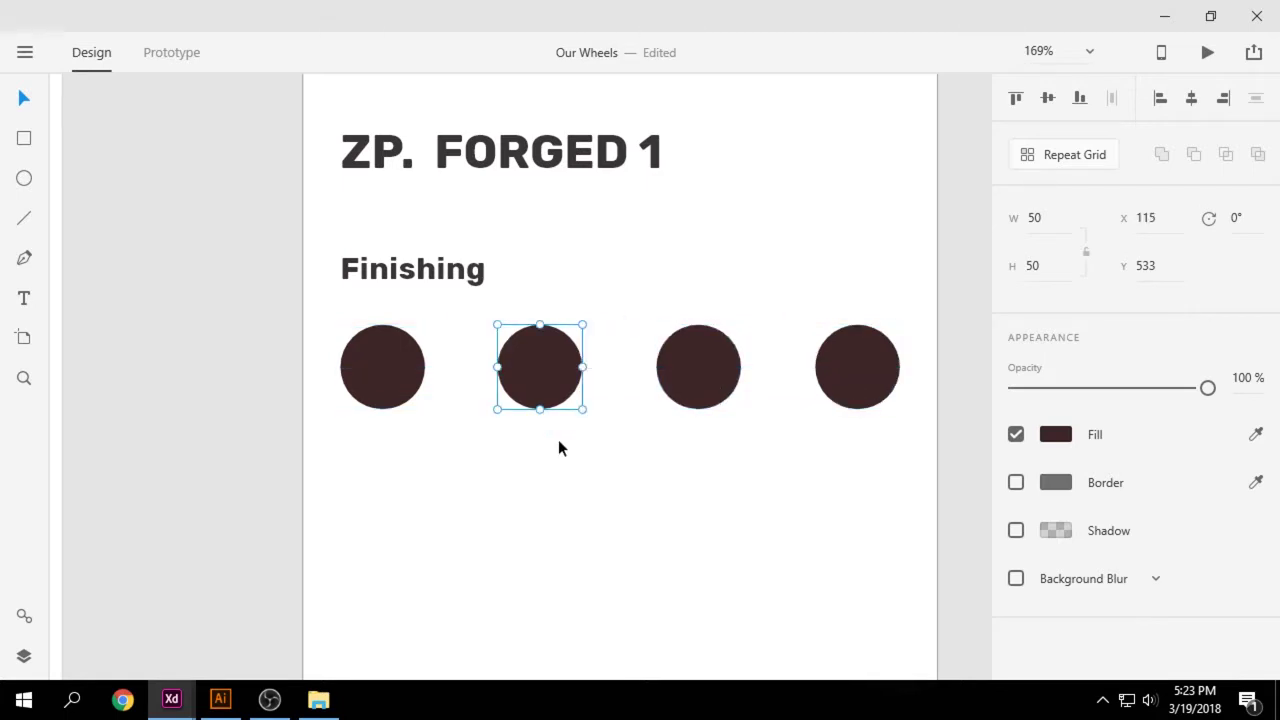
pyautogui.click(545, 490)
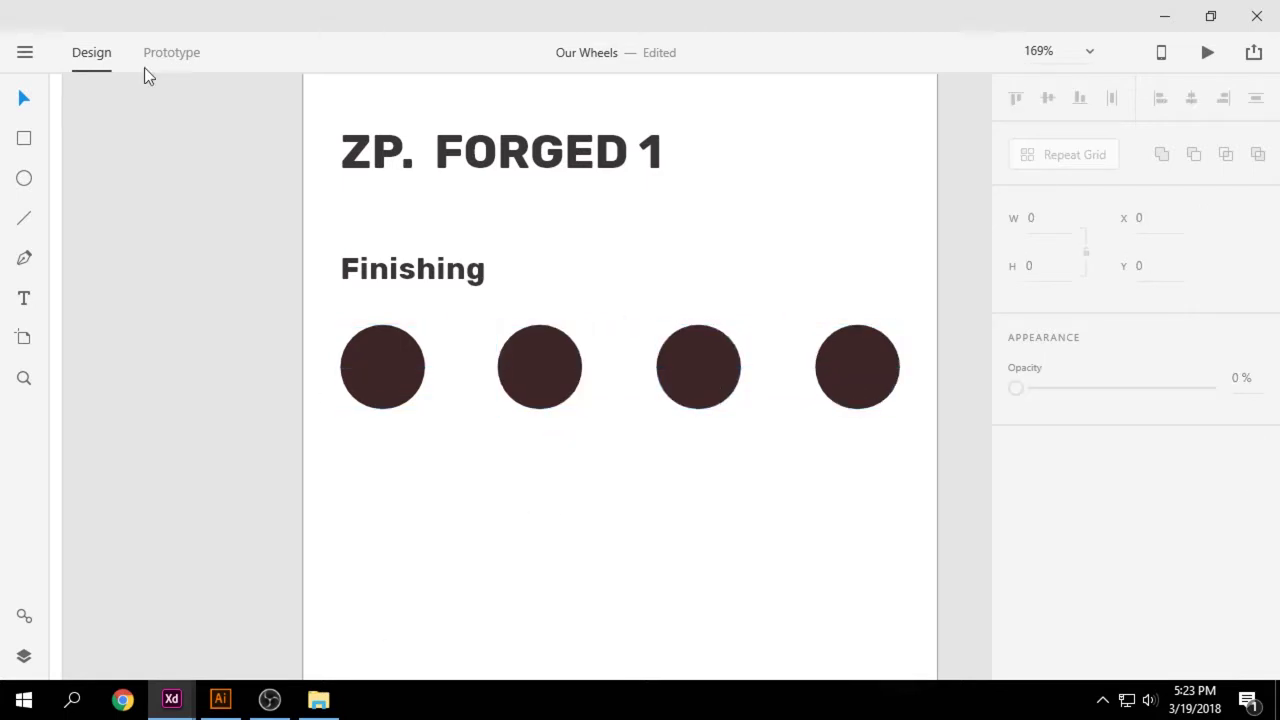
# - Import the screenshot of the wheel finishes web page and place it below the row of circles
pyautogui.click(25, 52)
pyautogui.click(74, 532)
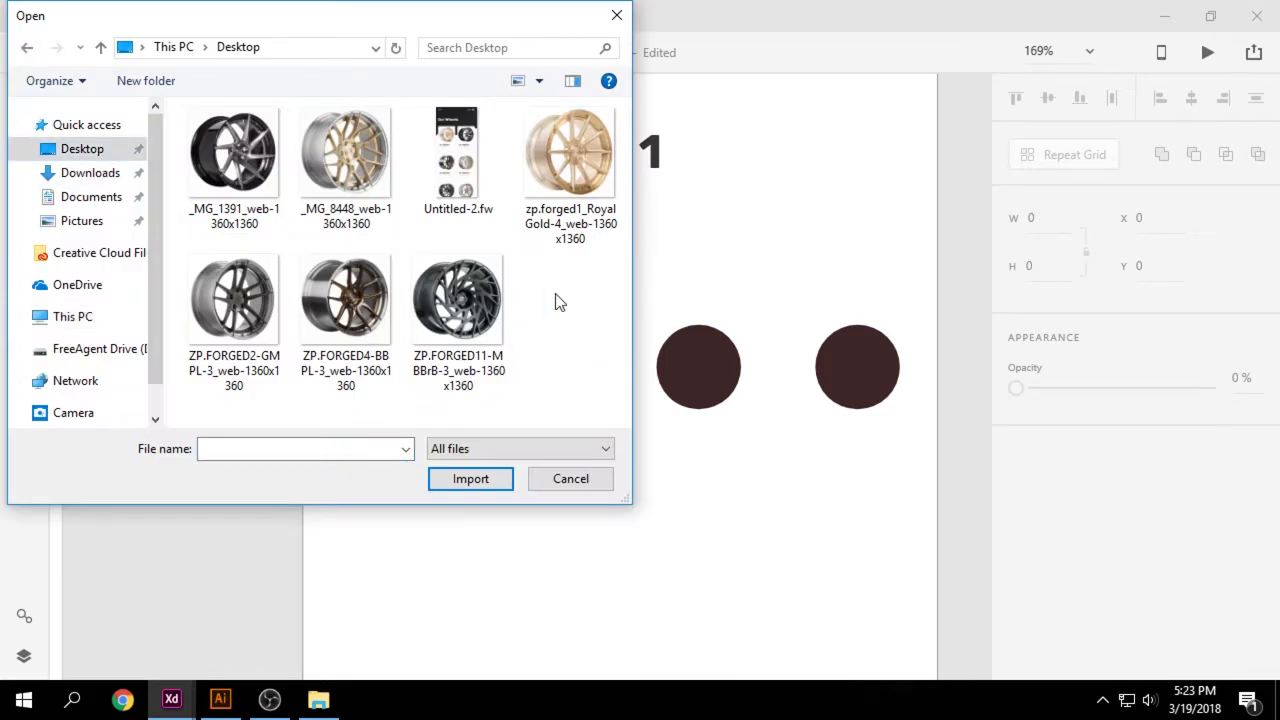
pyautogui.click(89, 197)
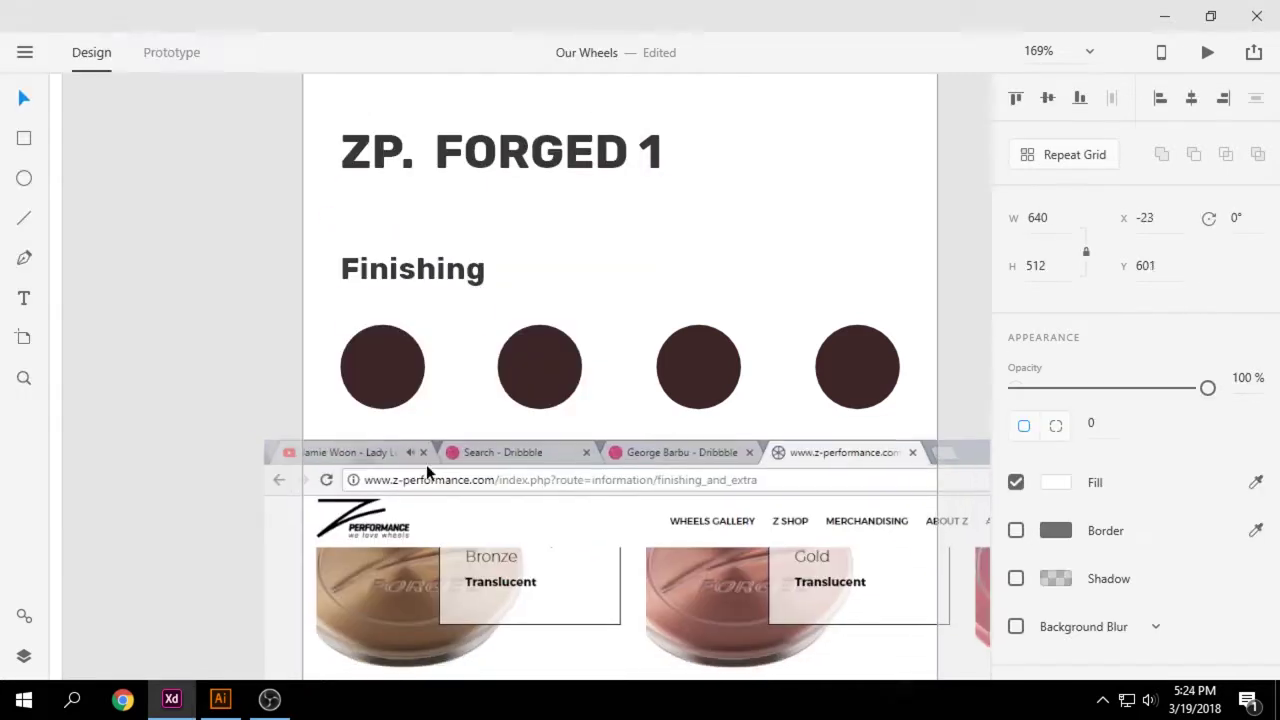
pyautogui.moveTo(426, 467); pyautogui.dragTo(432, 522)
# - Fill the first circle with the light bronze sampled from the Bronze finish in the imported screenshot
pyautogui.scroll(-2, 432, 519)
pyautogui.click(390, 188)
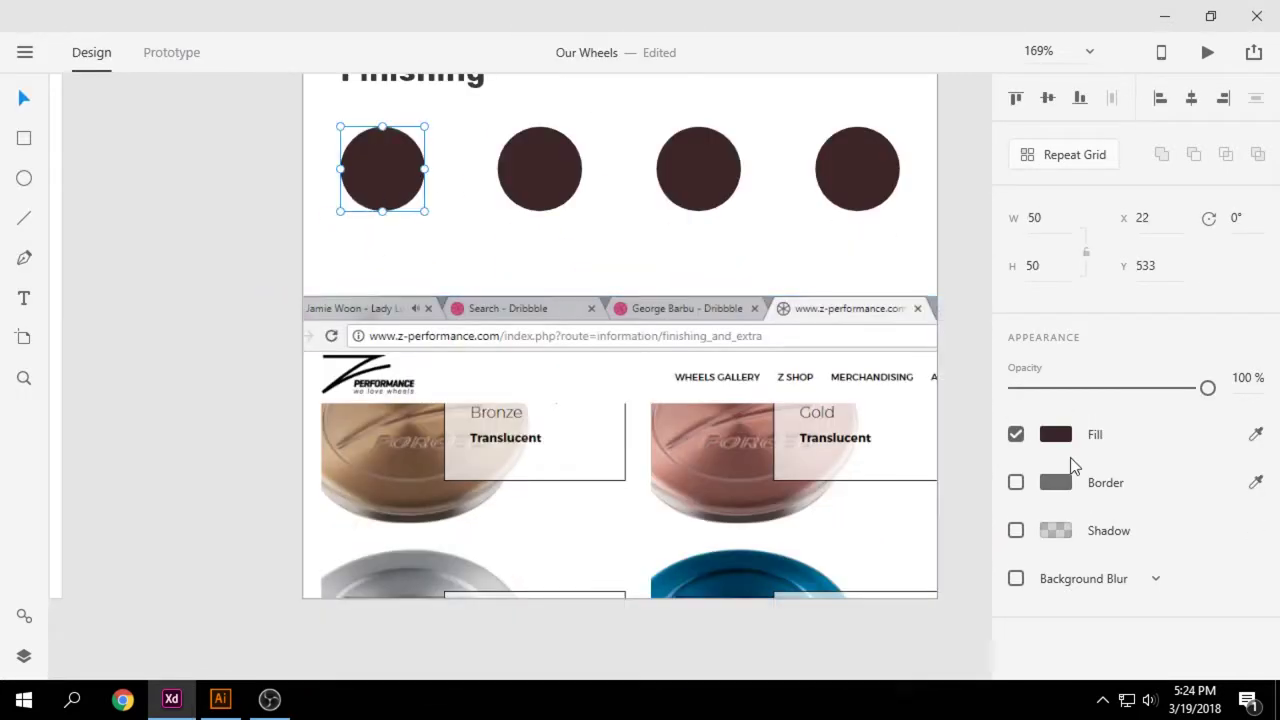
pyautogui.press('i')
pyautogui.click(404, 455)
pyautogui.click(1256, 434)
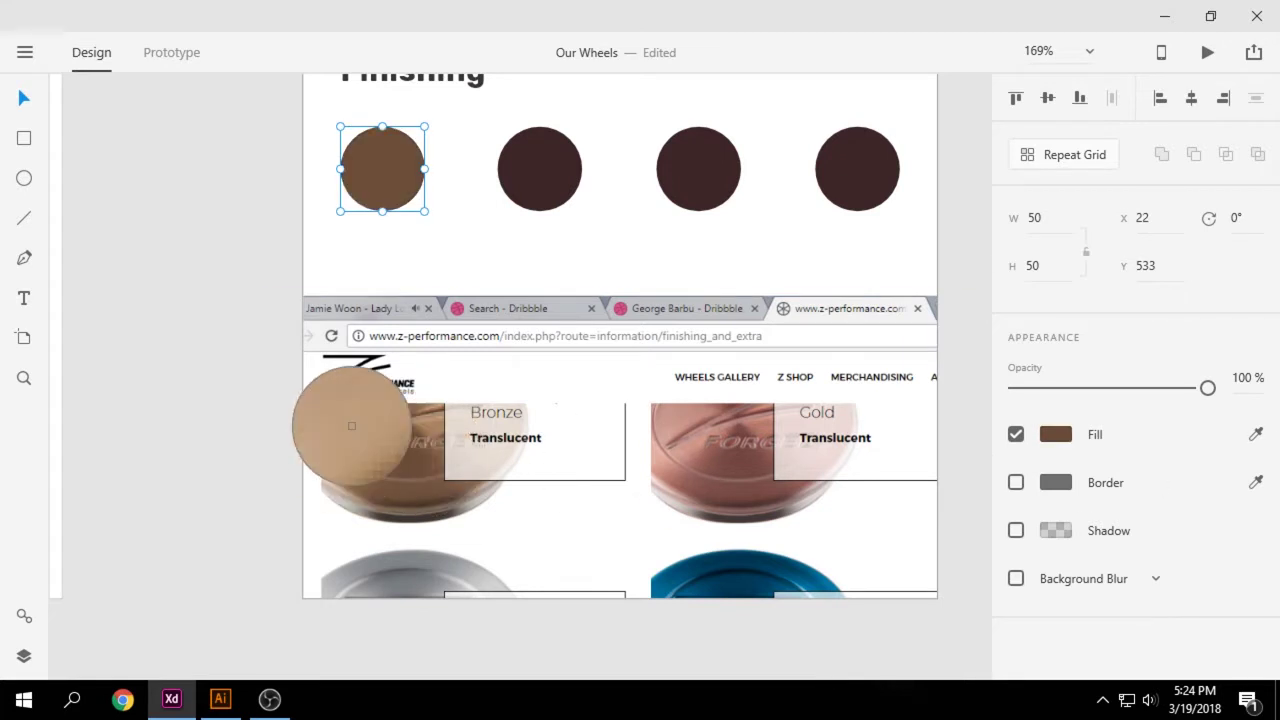
pyautogui.click(334, 420)
# - Fill the second circle with the pinkish gold sampled from the neighbouring Gold finish in the screenshot
pyautogui.click(558, 150)
pyautogui.click(1256, 434)
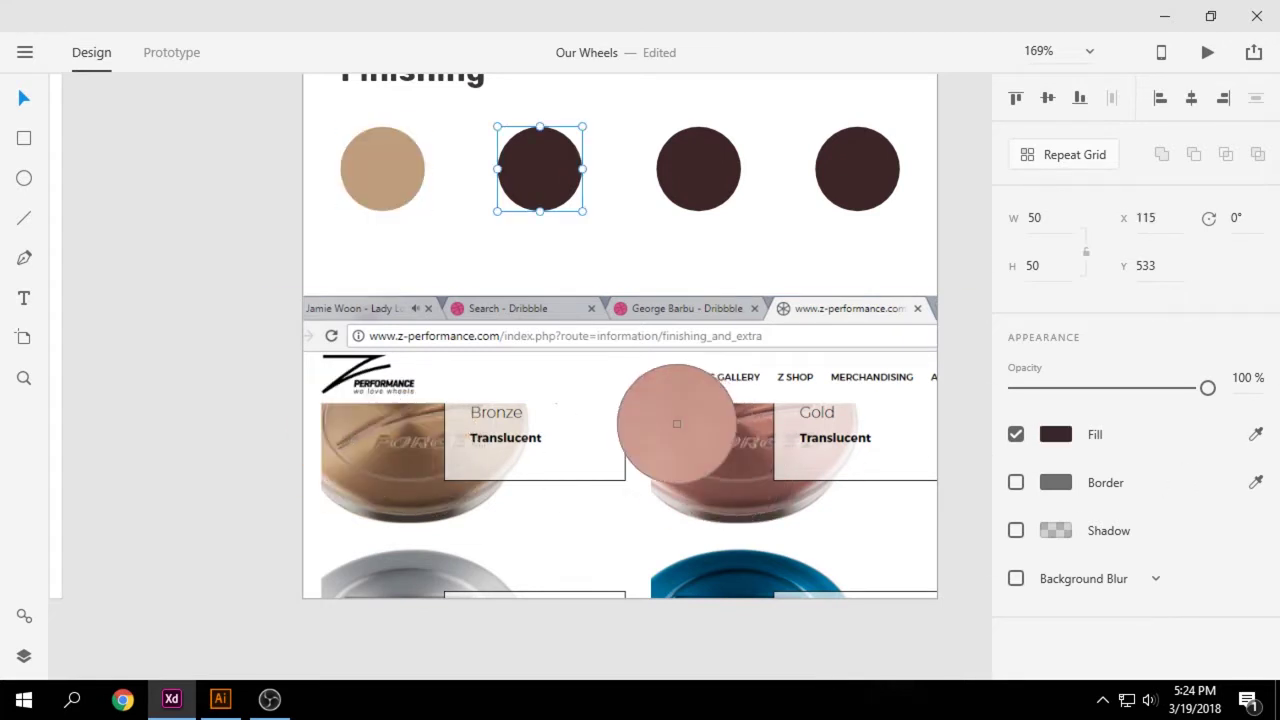
pyautogui.click(680, 420)
# - Shift the screenshot to expose Brushed Royal Gold and fill the third circle with the beige sampled from that finish
pyautogui.moveTo(571, 523); pyautogui.dragTo(458, 317)
pyautogui.click(686, 163)
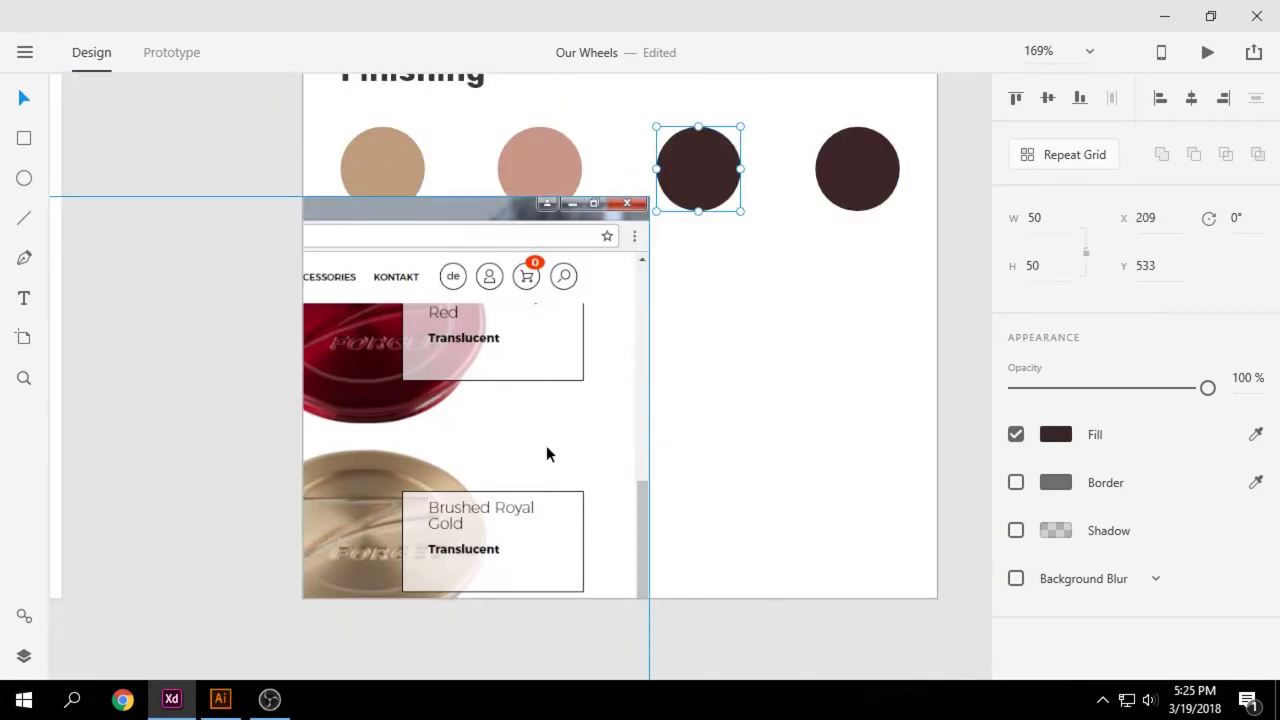
pyautogui.moveTo(509, 429); pyautogui.dragTo(551, 424)
pyautogui.click(698, 172)
pyautogui.click(1253, 432)
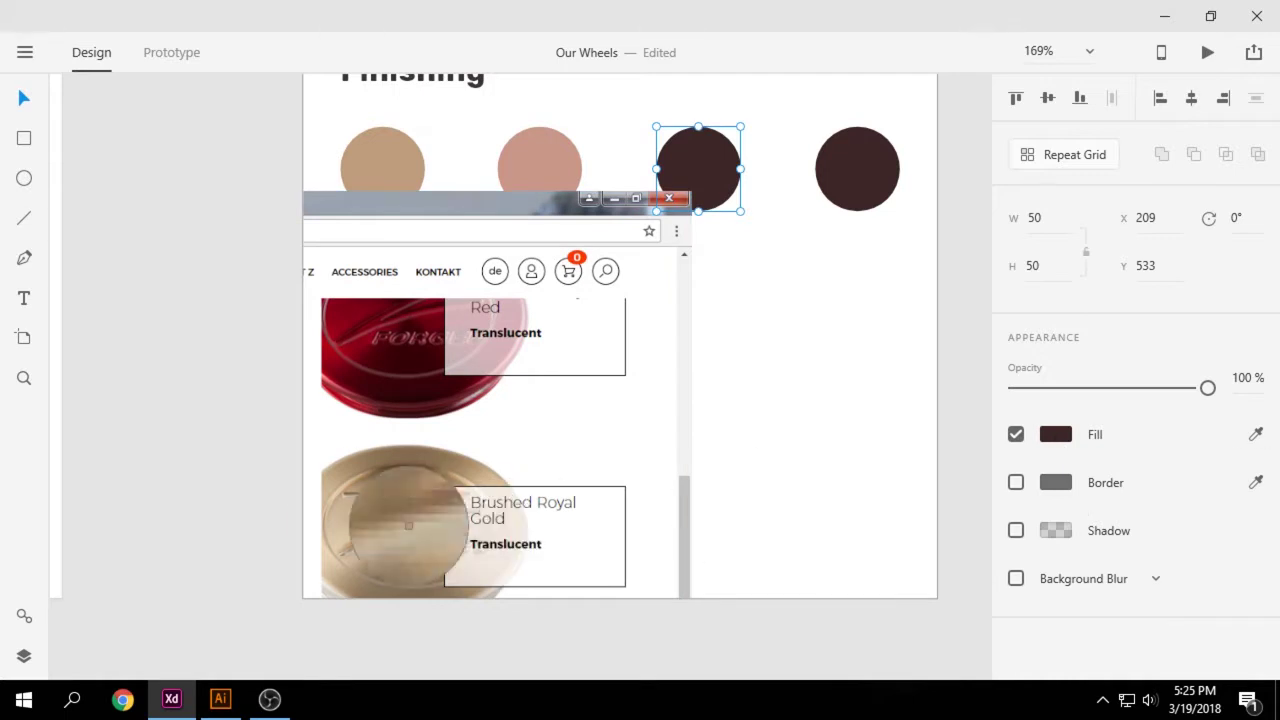
pyautogui.click(345, 517)
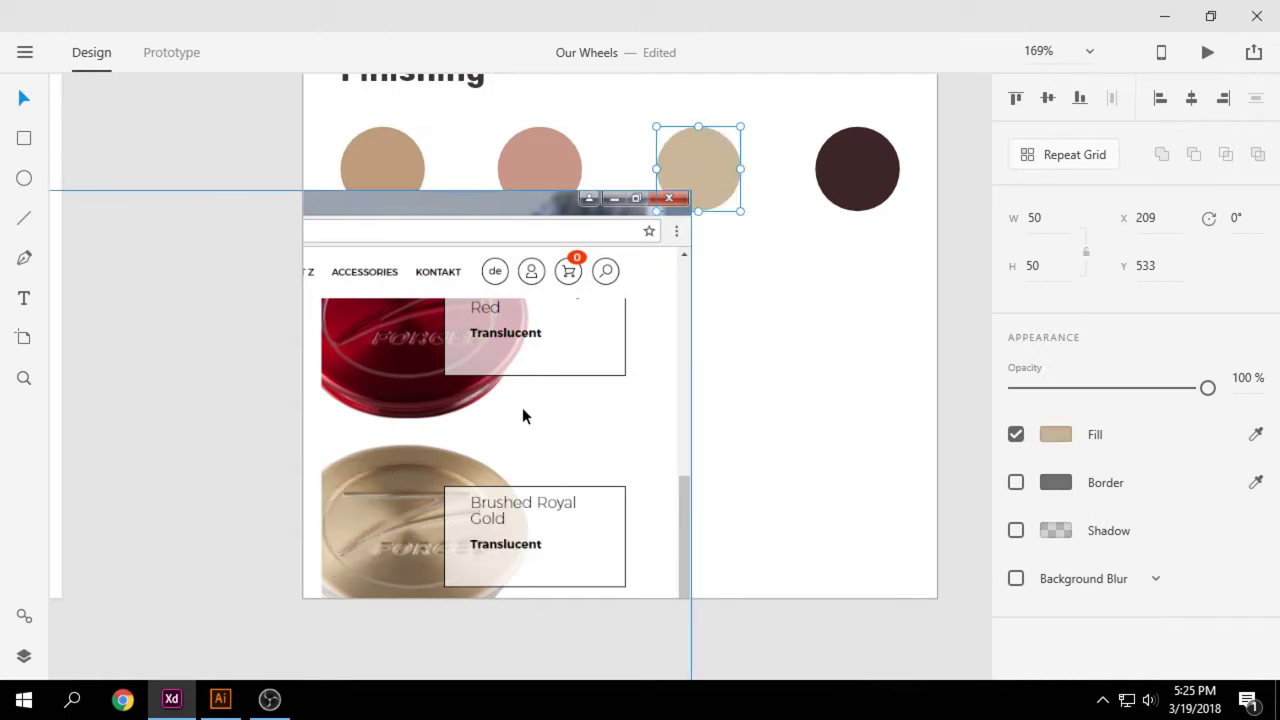
# - Move the screenshot above the circles and fill the fourth circle with dark grey sampled from the Gloss Gunmetal finish
pyautogui.moveTo(522, 407); pyautogui.dragTo(543, 75)
pyautogui.moveTo(536, 619)
pyautogui.mouseDown()
pyautogui.moveTo(534, 494)
pyautogui.moveTo(609, 304)
pyautogui.moveTo(582, 463)
pyautogui.moveTo(559, 437)
pyautogui.moveTo(710, 447)
pyautogui.moveTo(751, 241)
pyautogui.moveTo(799, 98)
pyautogui.mouseUp()
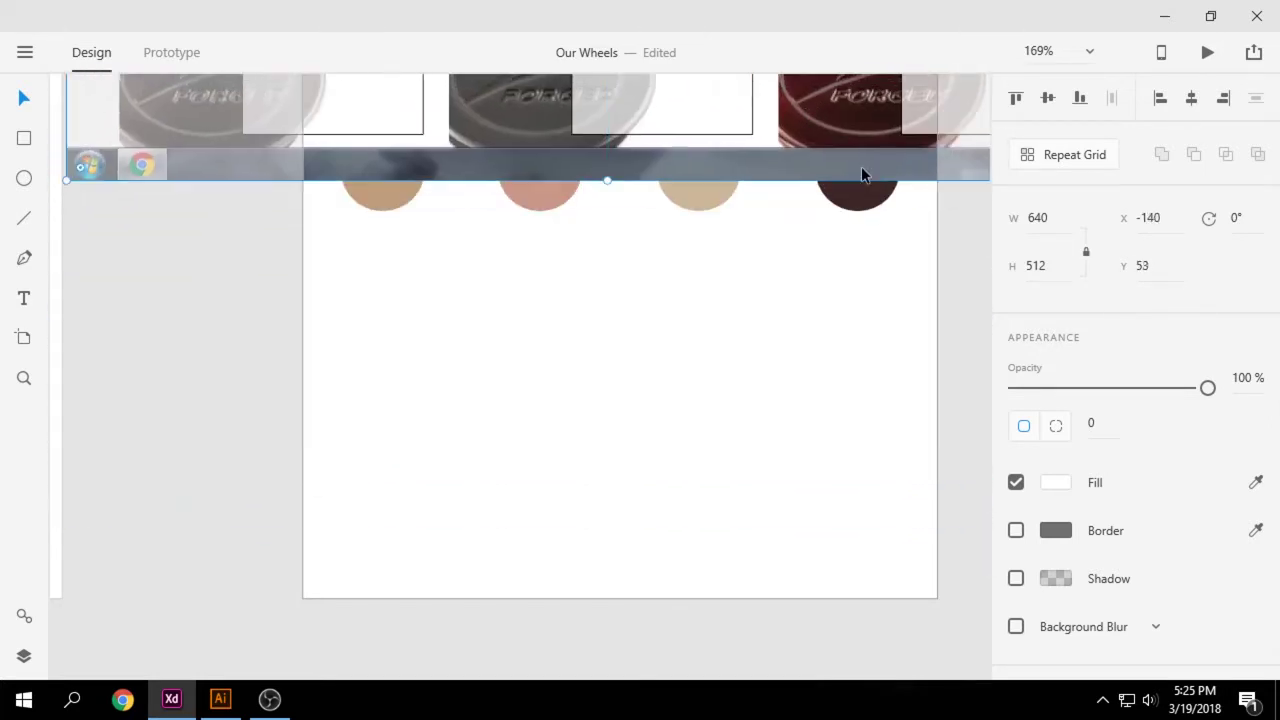
pyautogui.scroll(3, 861, 166)
pyautogui.moveTo(817, 444); pyautogui.dragTo(832, 420)
pyautogui.click(832, 444)
pyautogui.click(1255, 434)
pyautogui.click(563, 314)
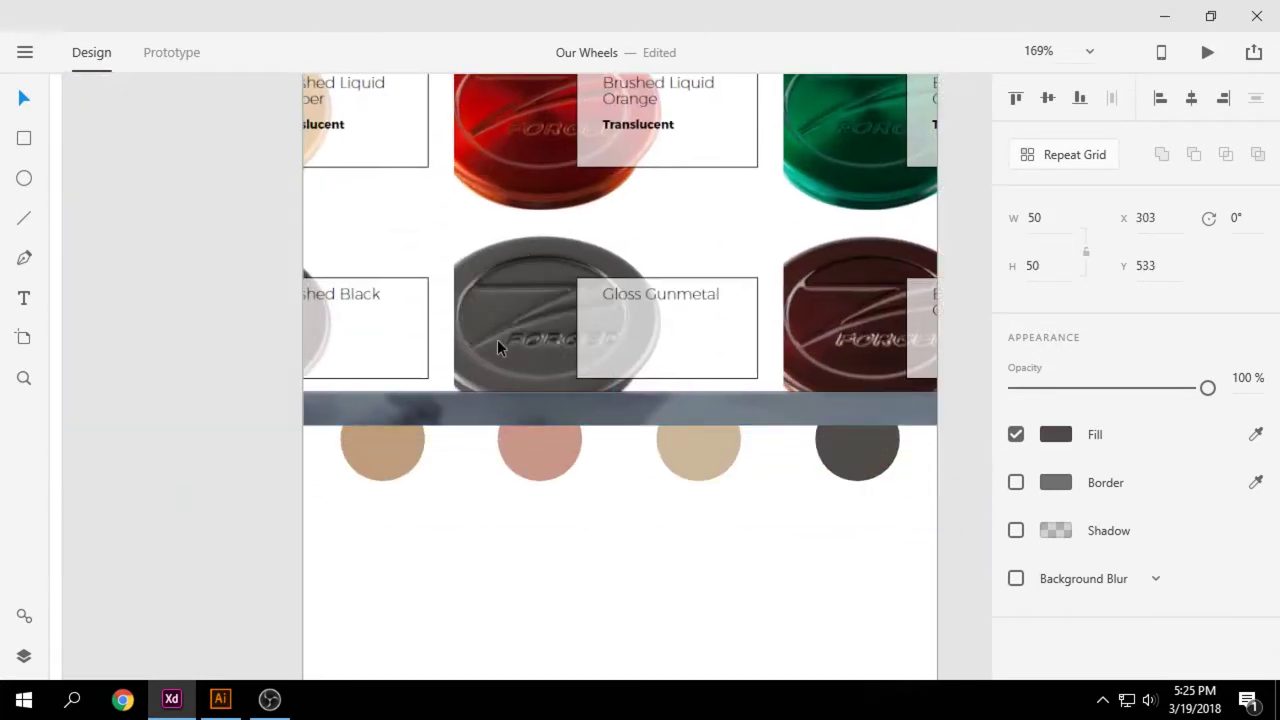
pyautogui.click(622, 540)
# - Nudge the screenshot up to uncover the circles and change the fourth circle's fill to a linear gradient
pyautogui.moveTo(589, 356); pyautogui.dragTo(602, 321)
pyautogui.click(871, 457)
pyautogui.click(1256, 434)
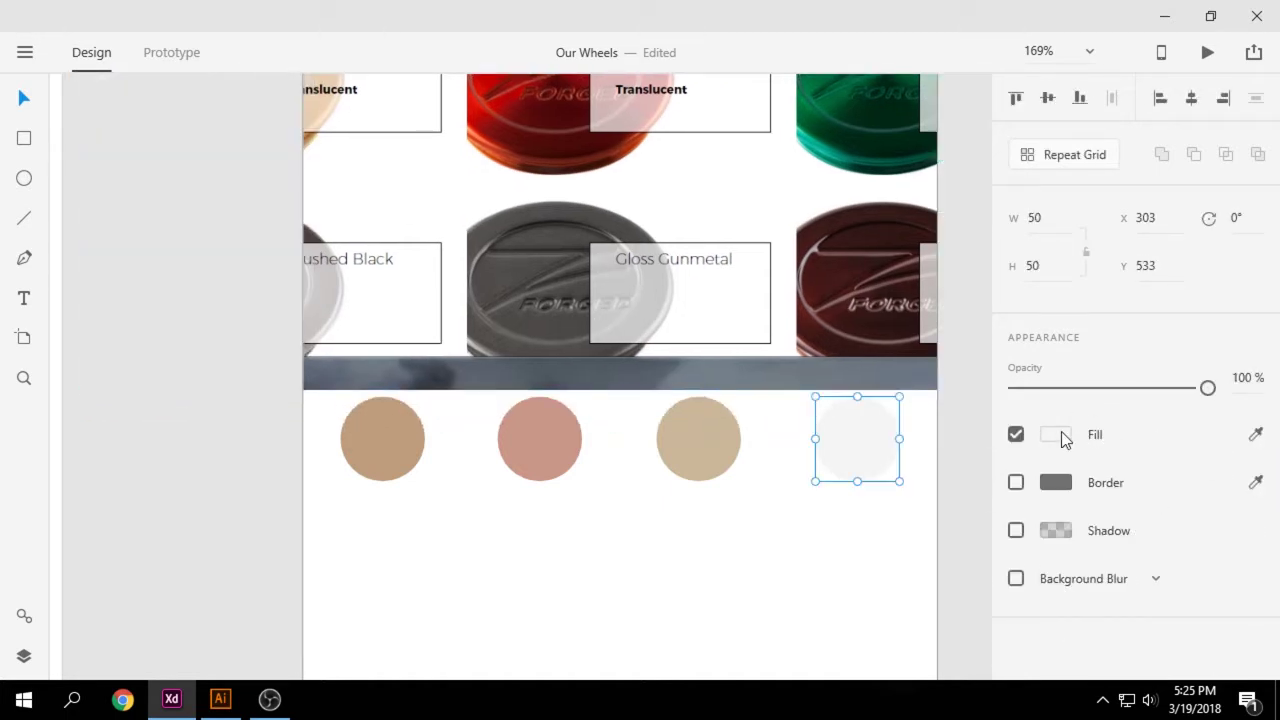
pyautogui.click(1058, 434)
pyautogui.click(830, 277)
pyautogui.click(795, 365)
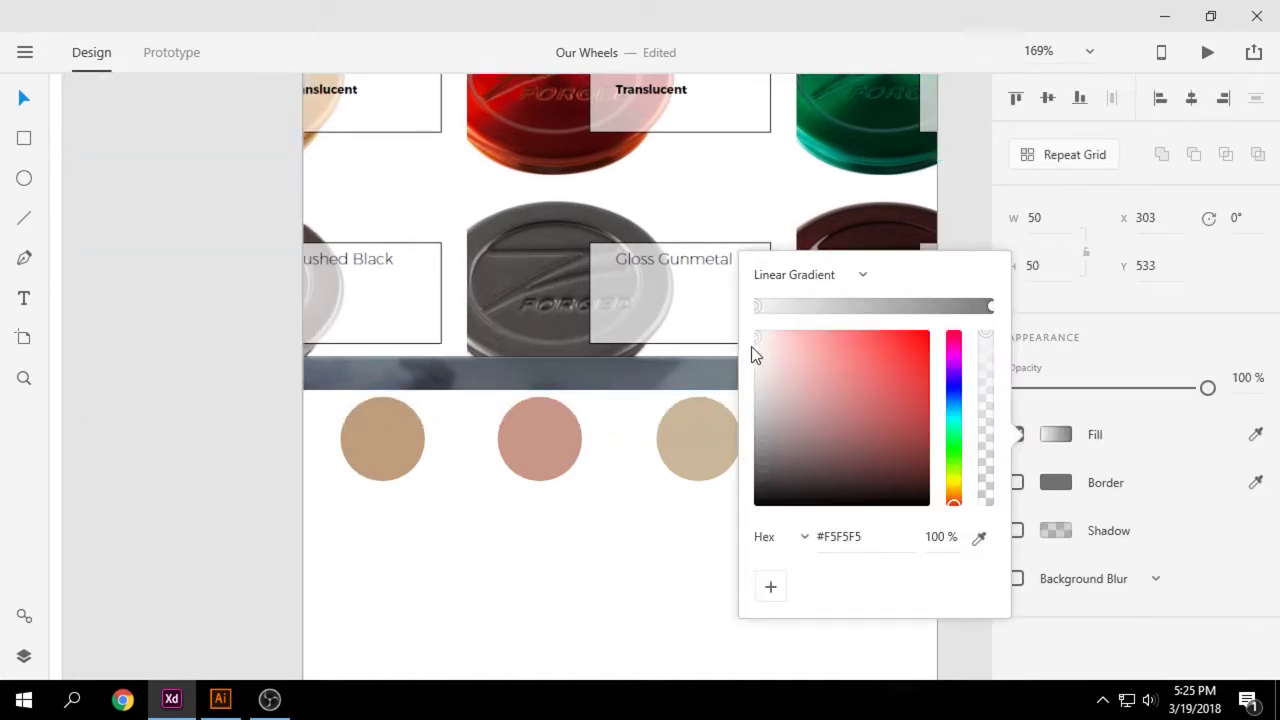
# - Recolour both gradient stops of the fourth circle with greys sampled from Gloss Gunmetal, starting with #52514E
pyautogui.click(979, 538)
pyautogui.click(511, 215)
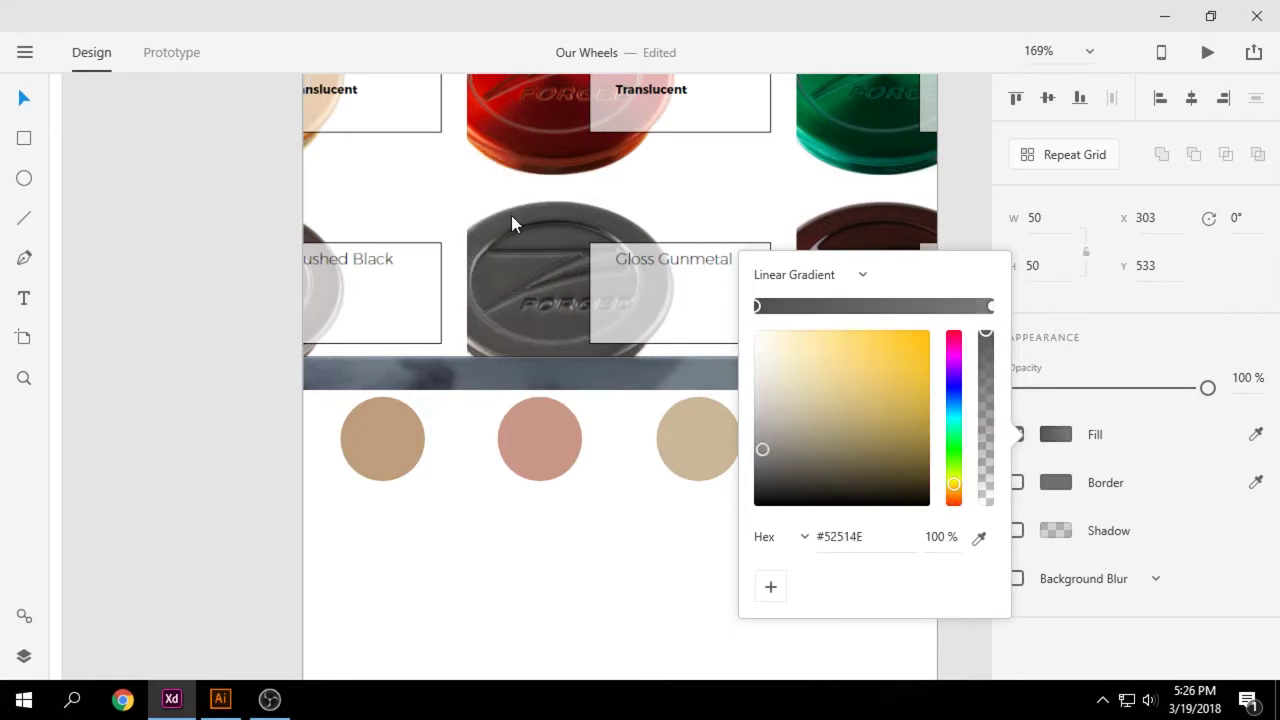
pyautogui.click(990, 306)
pyautogui.click(979, 538)
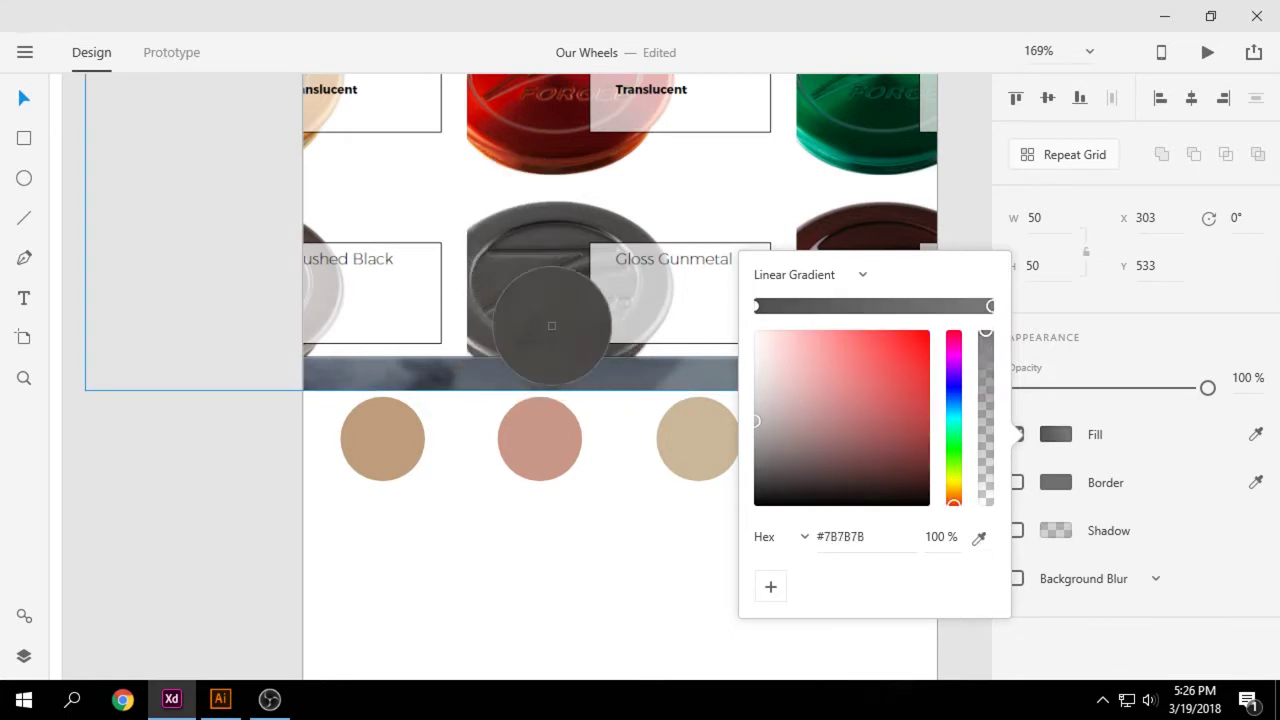
pyautogui.click(528, 337)
pyautogui.click(628, 563)
# - Change the third circle's fill from solid colour to a linear gradient
pyautogui.click(698, 438)
pyautogui.click(1058, 434)
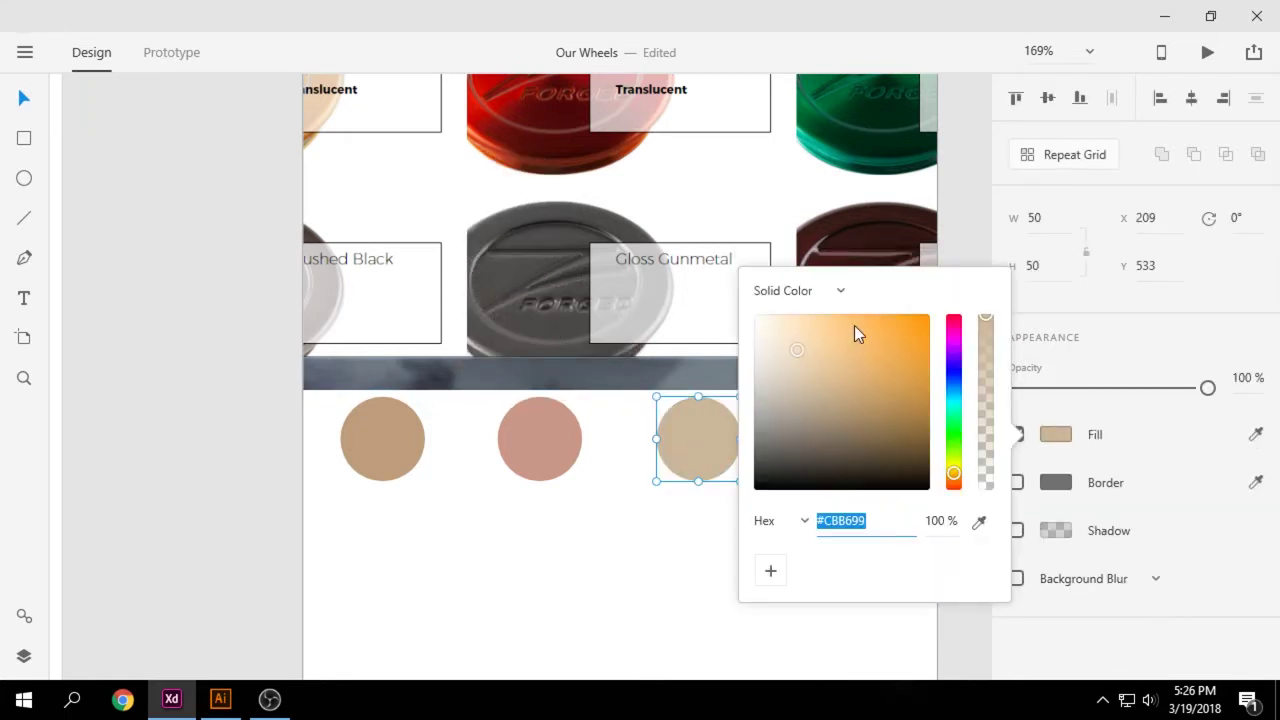
pyautogui.click(810, 274)
pyautogui.click(820, 362)
# - Reposition the finishes screenshot above the circles so that the Brushed Royal Gold sample lies within the artboard
pyautogui.moveTo(628, 220); pyautogui.dragTo(742, 197)
pyautogui.scroll(2, 694, 357)
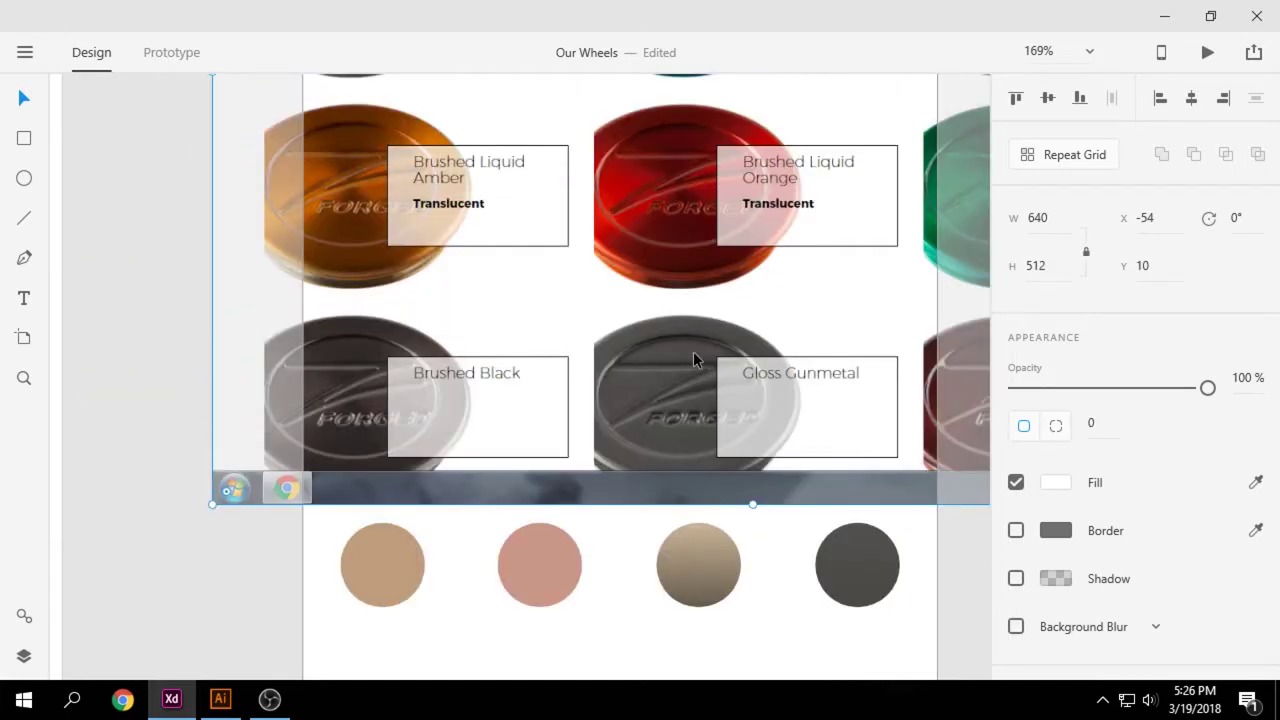
pyautogui.scroll(-5, 694, 357)
pyautogui.moveTo(656, 312); pyautogui.dragTo(751, 318)
pyautogui.scroll(5, 752, 337)
pyautogui.click(585, 507)
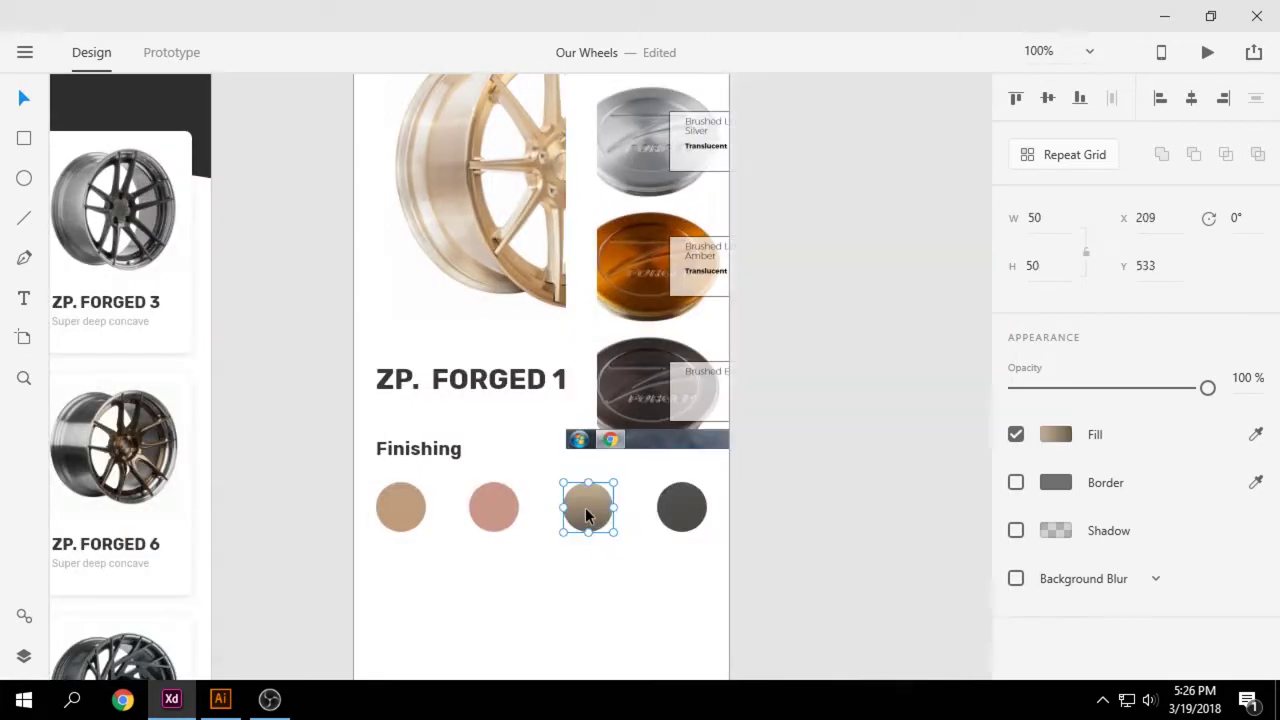
pyautogui.moveTo(655, 312); pyautogui.dragTo(384, 263)
pyautogui.moveTo(599, 237); pyautogui.dragTo(466, 285)
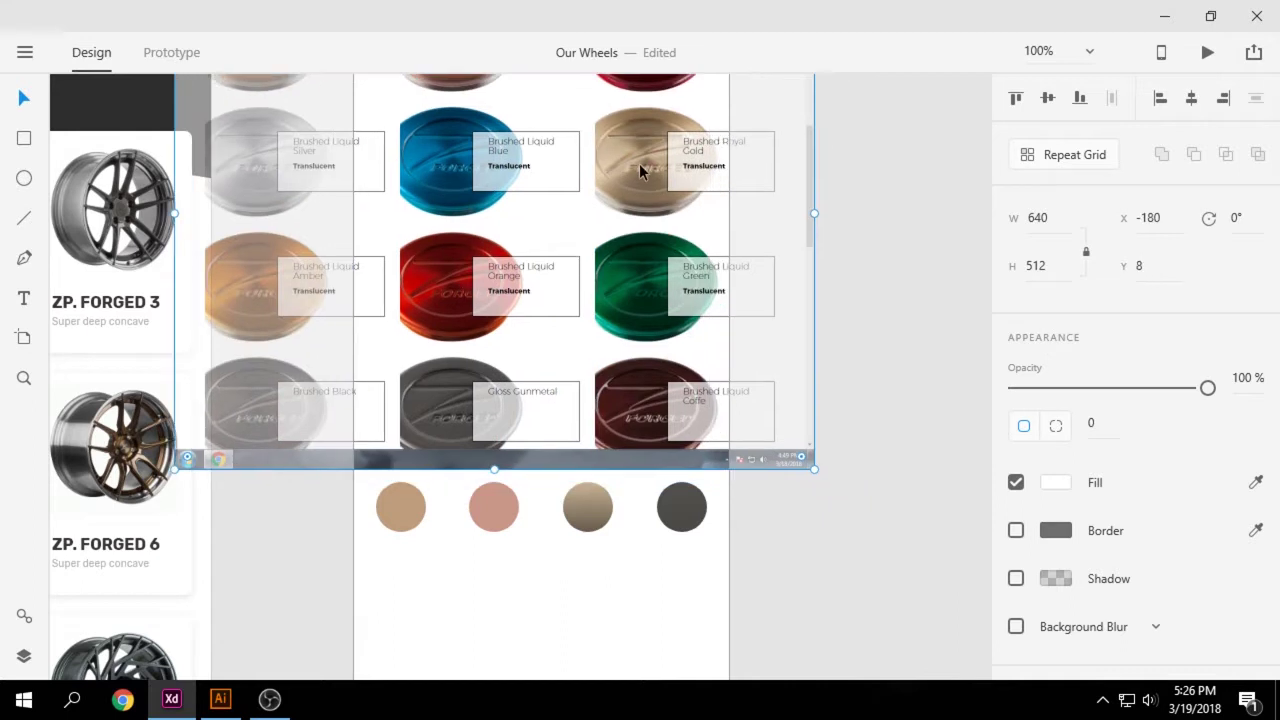
# - Recolour both gradient stops of the third circle with gold tones sampled from the Brushed Royal Gold finish
pyautogui.click(587, 507)
pyautogui.click(1058, 436)
pyautogui.click(979, 537)
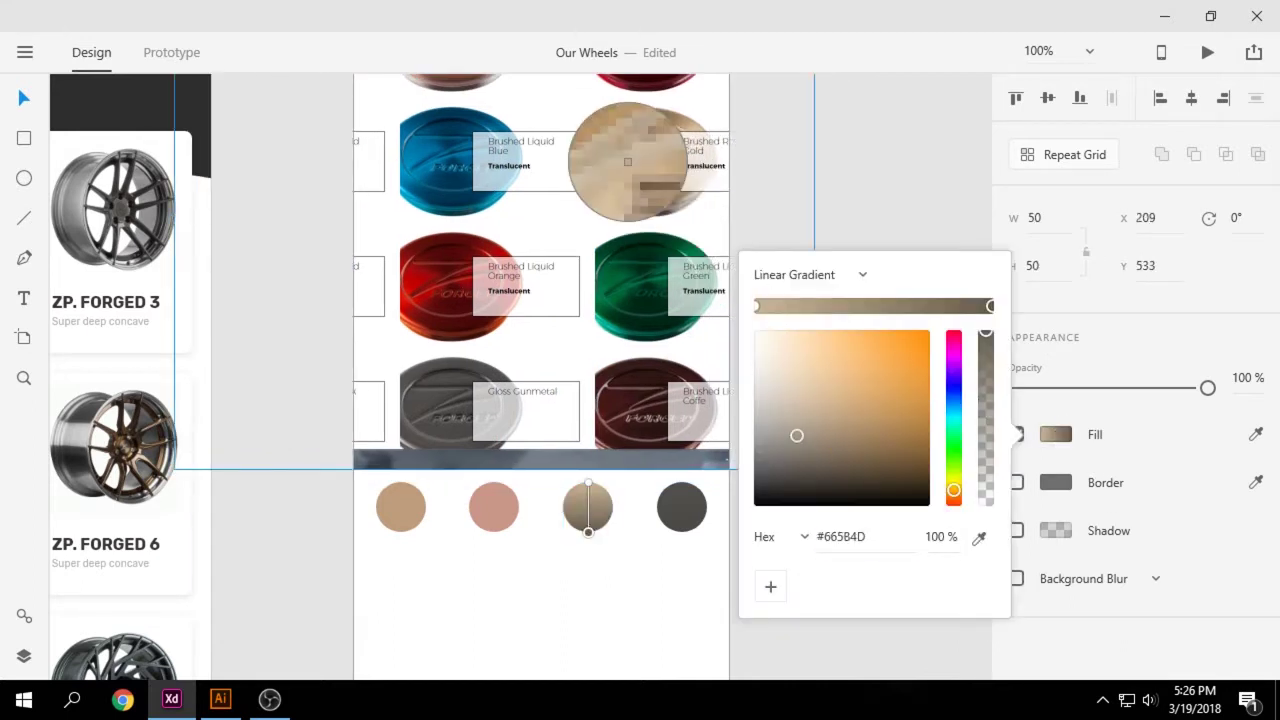
pyautogui.click(614, 162)
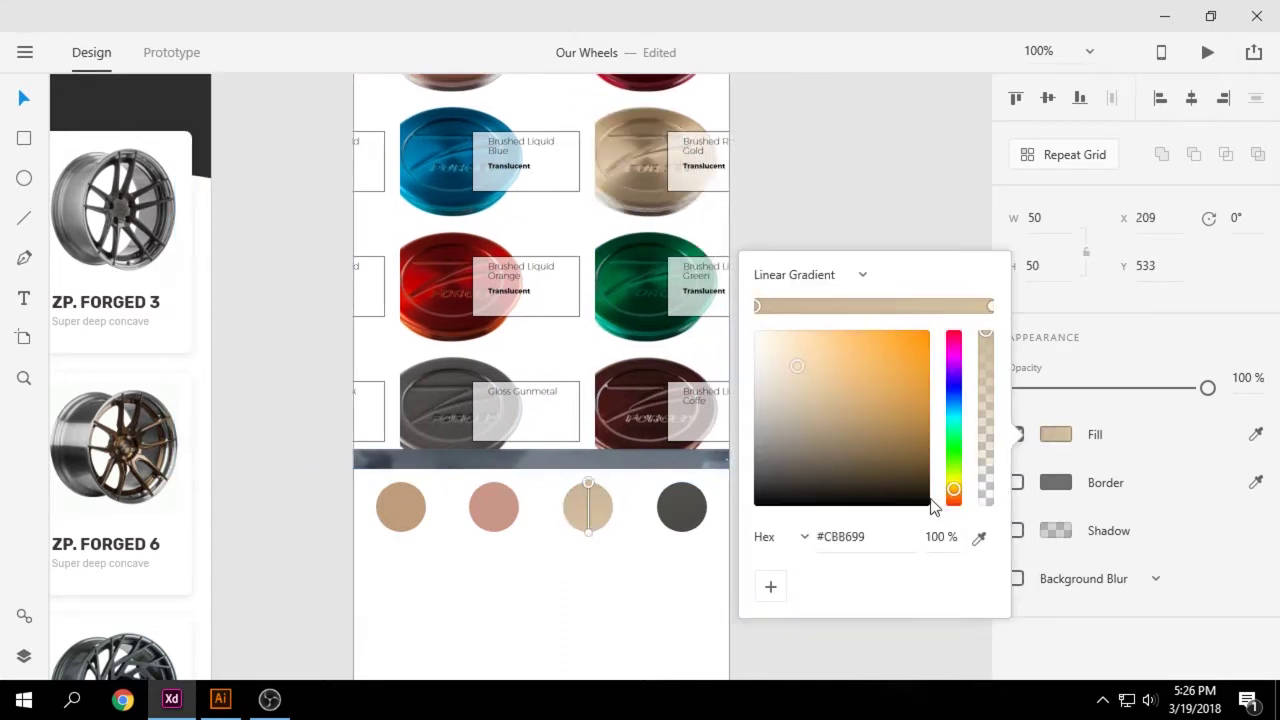
pyautogui.click(979, 537)
pyautogui.click(644, 127)
pyautogui.click(590, 536)
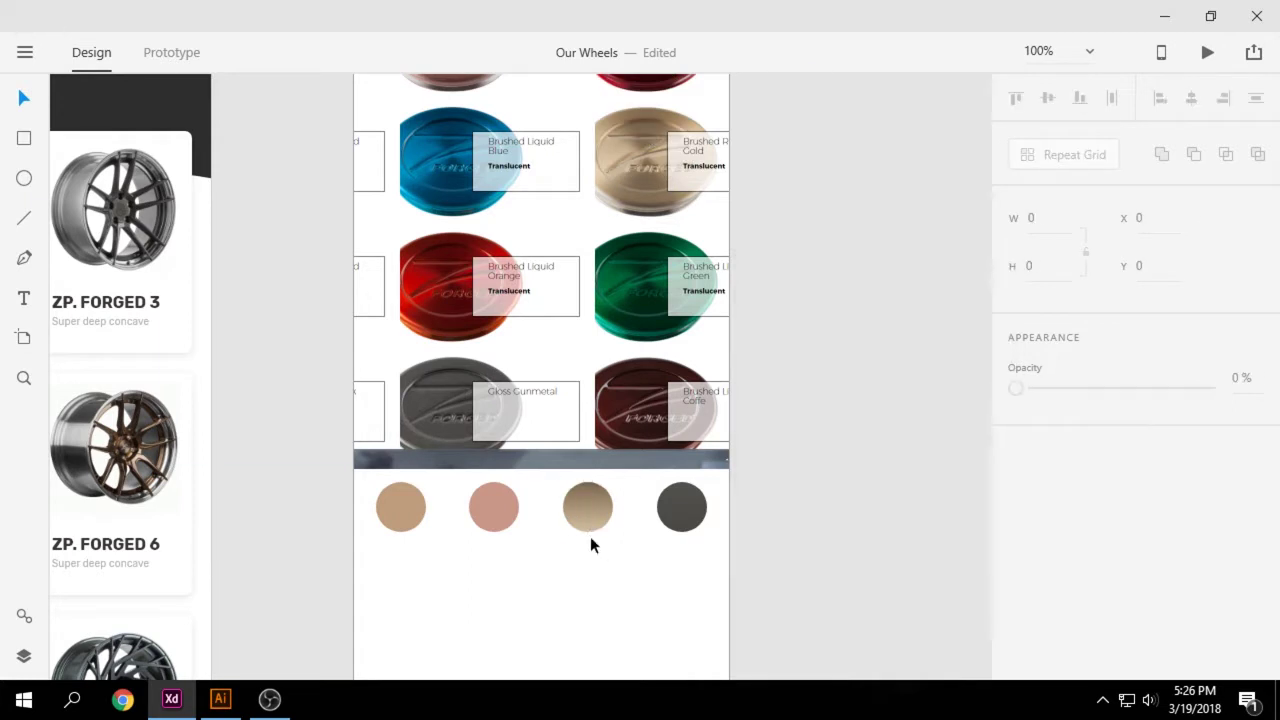
# - Resample the upper gradient stop of the third circle from the Brushed Royal Gold finish
pyautogui.click(588, 516)
pyautogui.click(1056, 434)
pyautogui.click(979, 537)
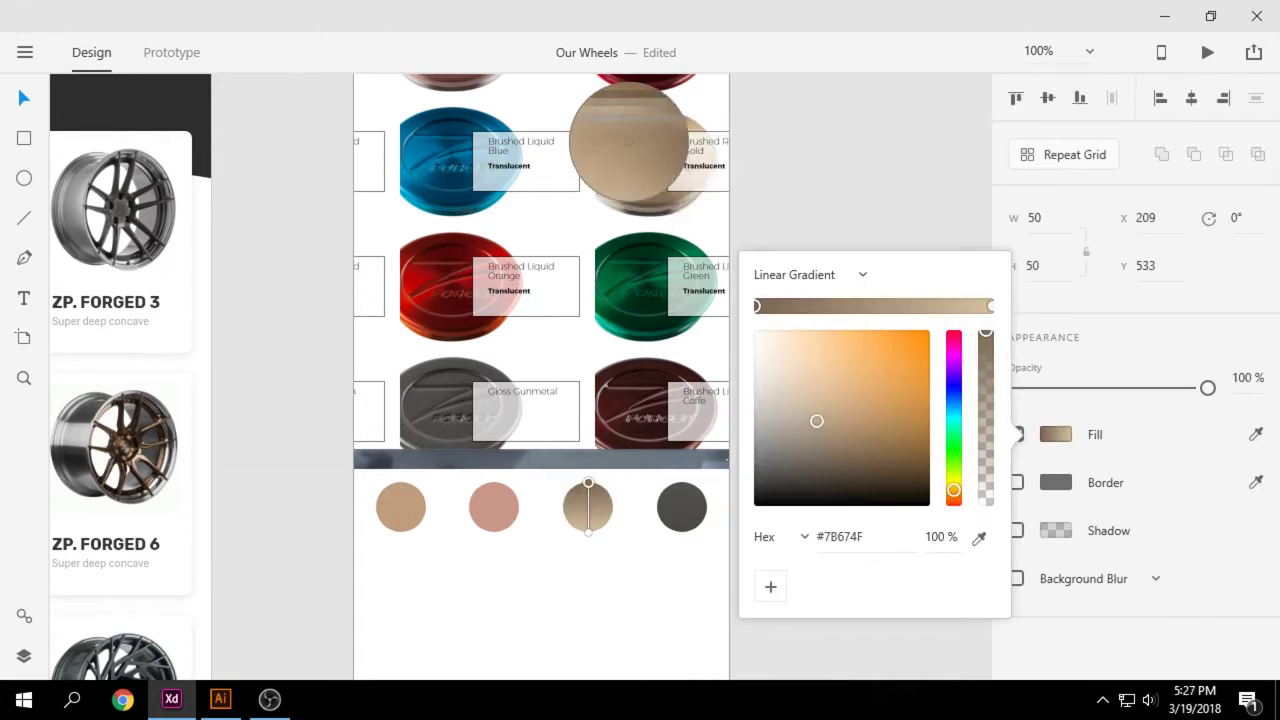
pyautogui.click(628, 142)
pyautogui.click(587, 548)
# - Reposition the finishes screenshot so that the pink gold sample lies within the artboard above the circles
pyautogui.click(493, 506)
pyautogui.click(480, 302)
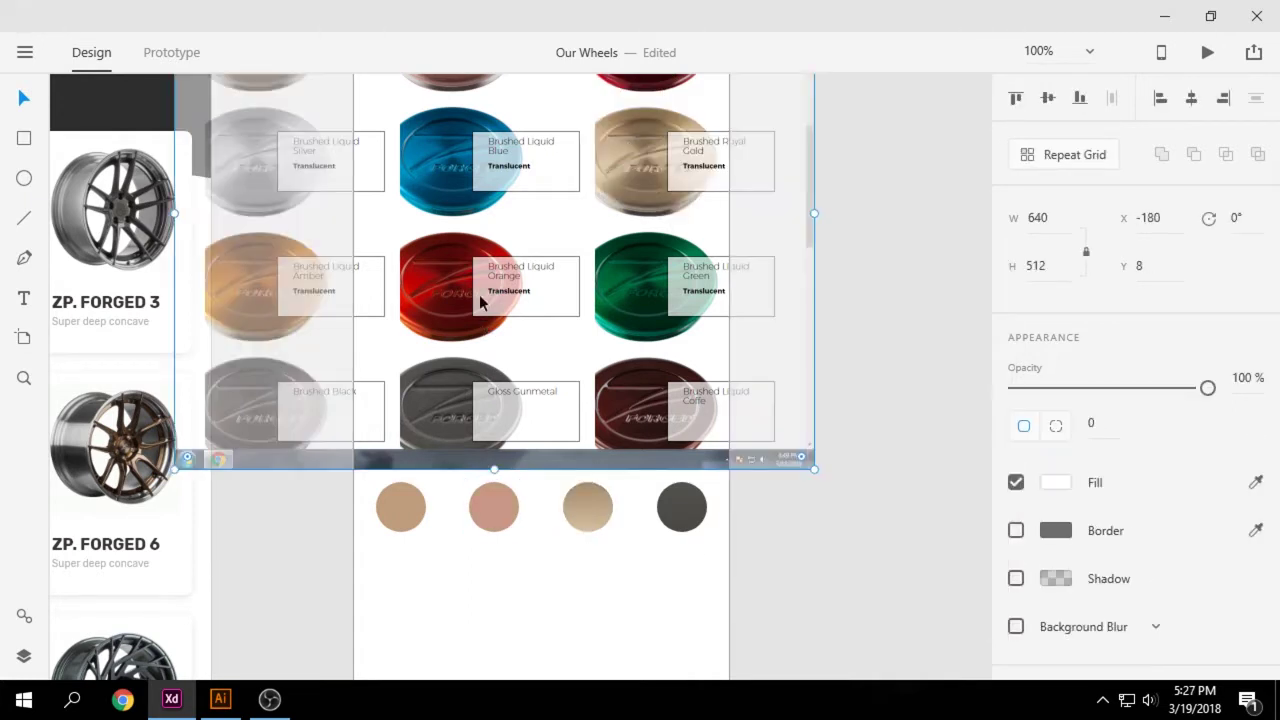
pyautogui.moveTo(480, 302); pyautogui.dragTo(643, 326)
# - Change the second circle's fill from solid colour to a linear gradient
pyautogui.click(493, 515)
pyautogui.click(1052, 438)
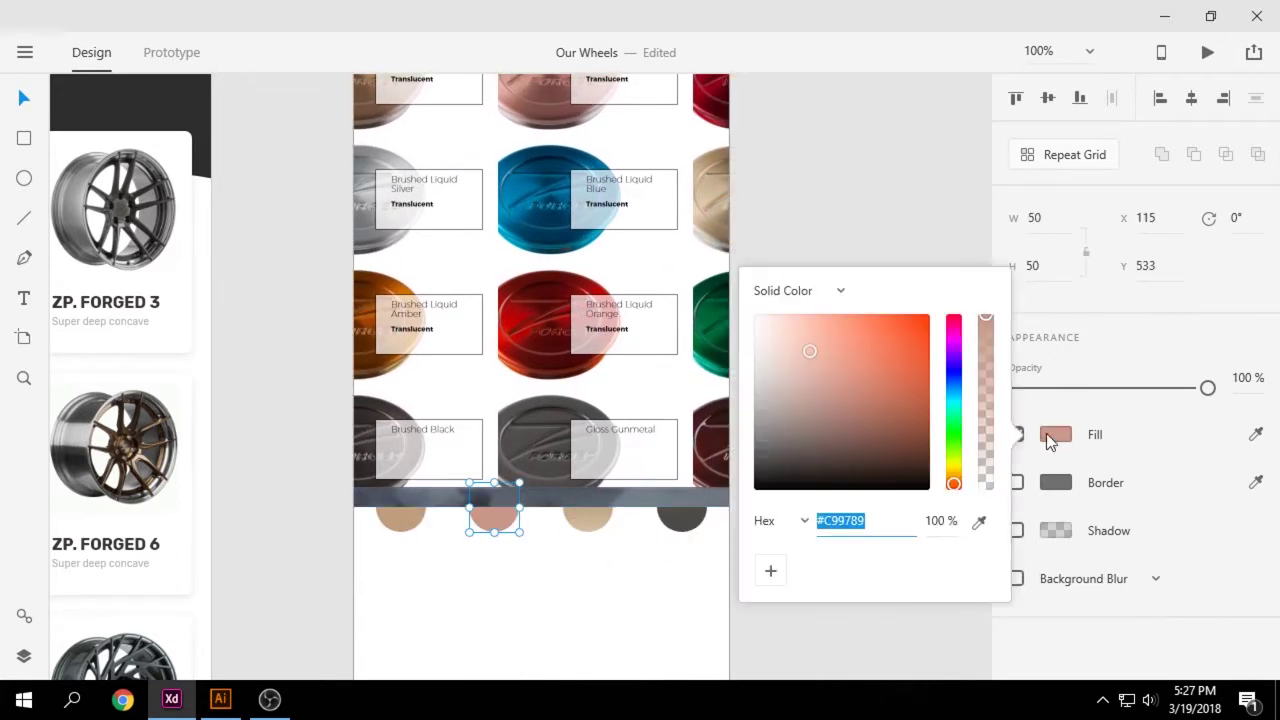
pyautogui.click(840, 290)
pyautogui.click(812, 335)
# - Recolour both gradient stops of the second circle with pink tones sampled from the pink gold finish
pyautogui.click(979, 537)
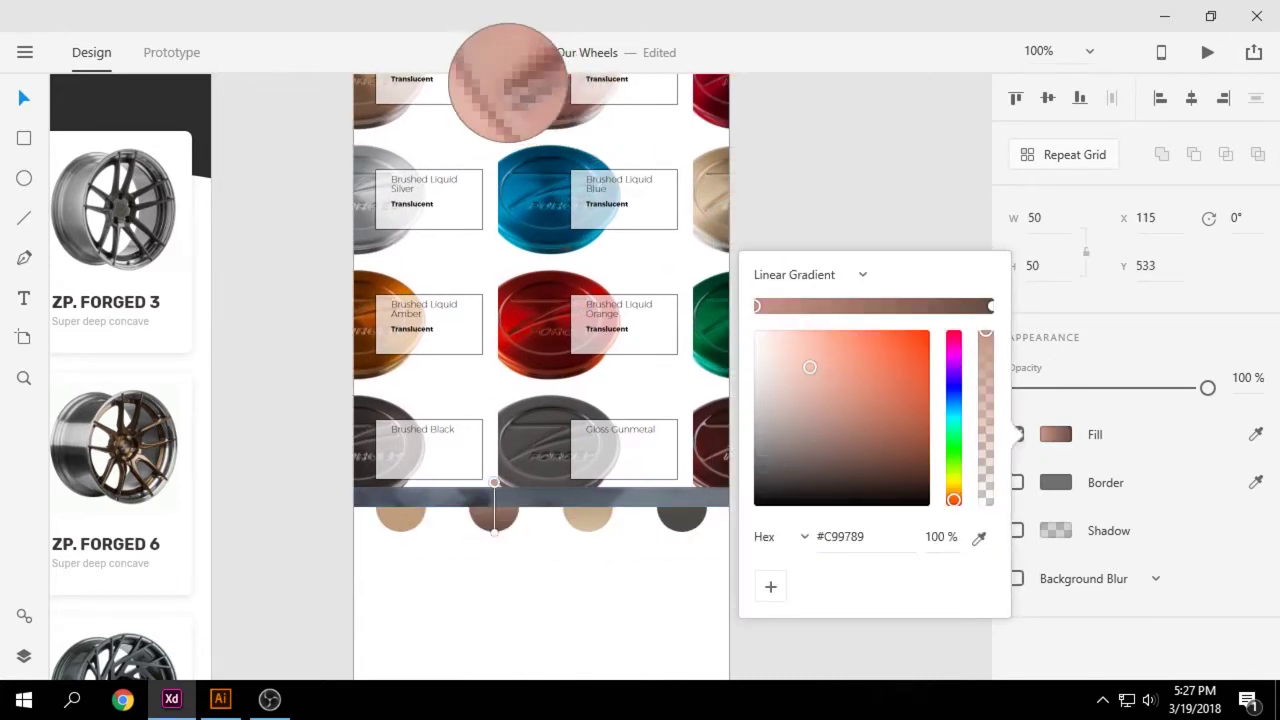
pyautogui.click(500, 84)
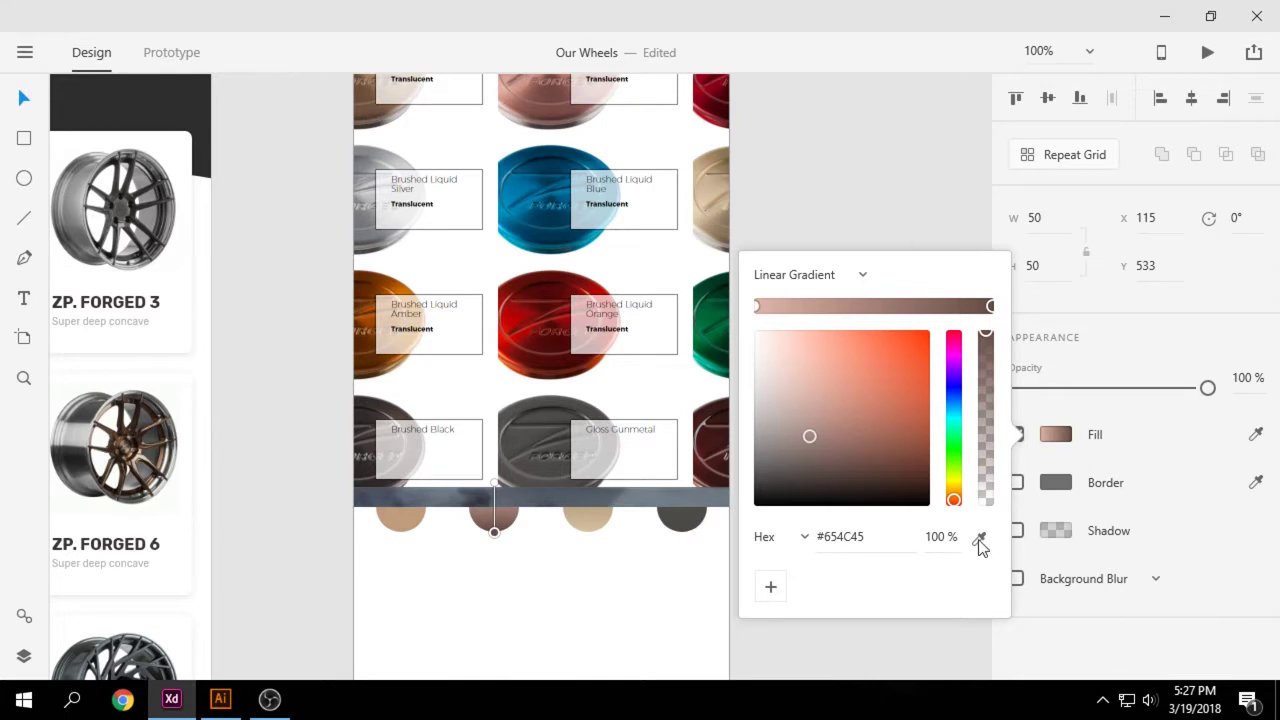
pyautogui.click(979, 537)
pyautogui.click(531, 94)
# - Shift the finishes screenshot clear of the circles and set the second circle's lower gradient stop to the stronger red #CE4631
pyautogui.moveTo(523, 349); pyautogui.dragTo(527, 329)
pyautogui.click(493, 507)
pyautogui.click(1056, 434)
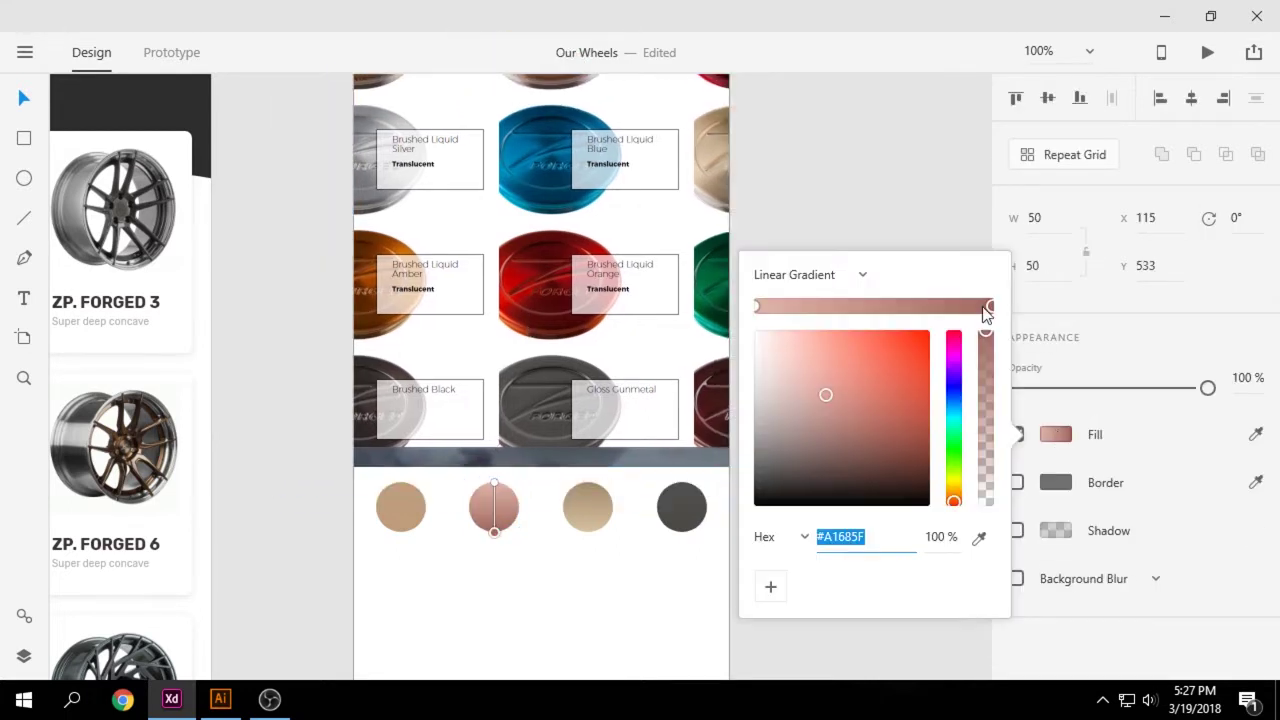
pyautogui.click(986, 339)
pyautogui.moveTo(826, 393); pyautogui.dragTo(883, 368)
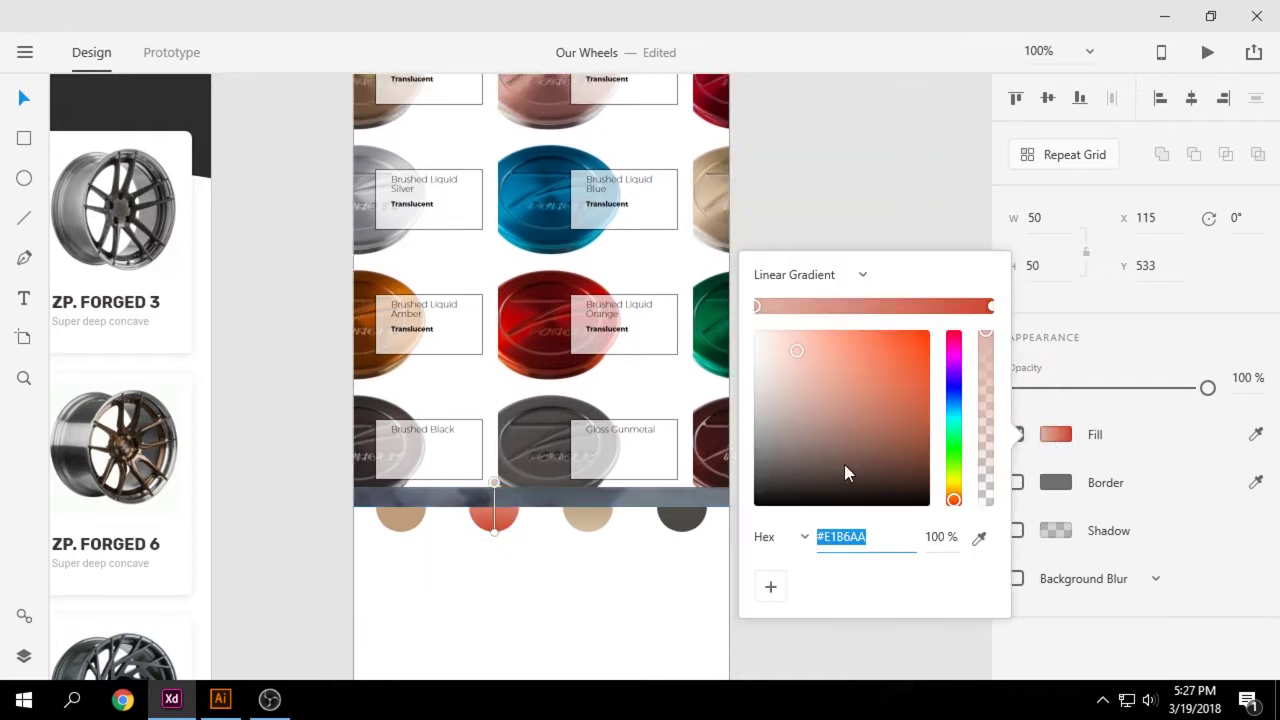
# - Resample both gradient stops of the second circle from the pink gold finish in the screenshot
pyautogui.click(980, 543)
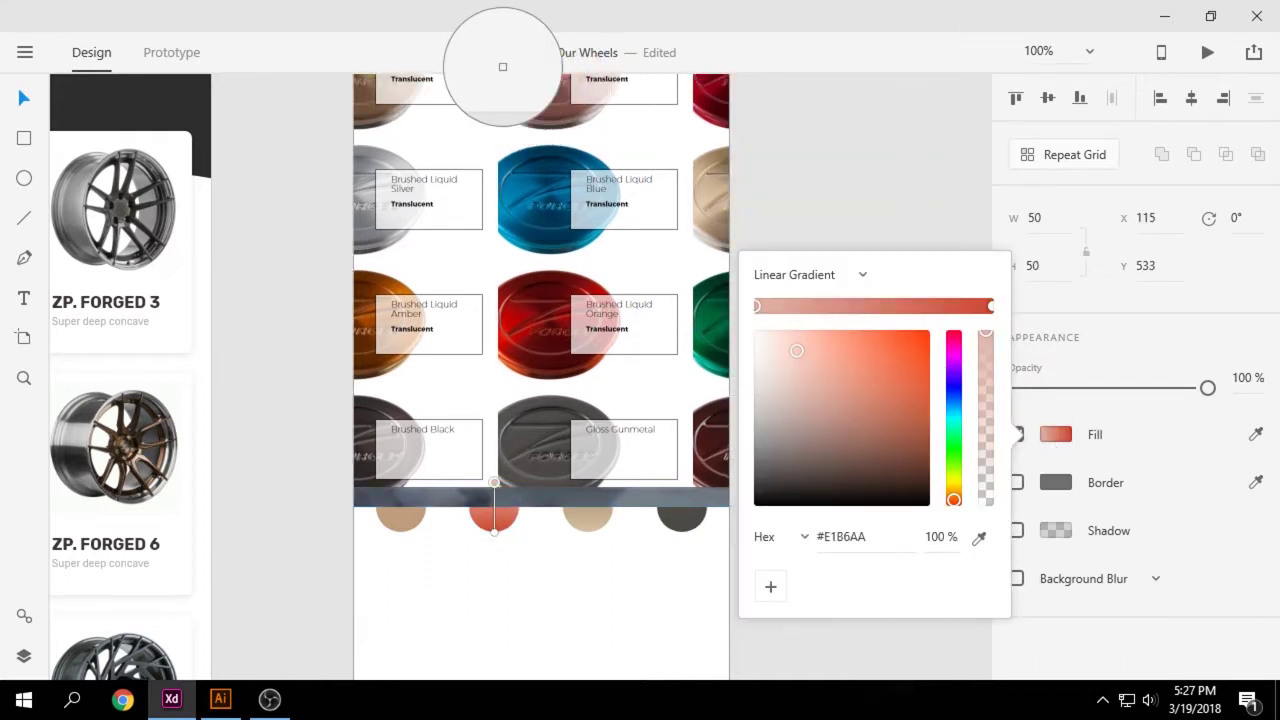
pyautogui.click(505, 78)
pyautogui.click(992, 306)
pyautogui.click(979, 537)
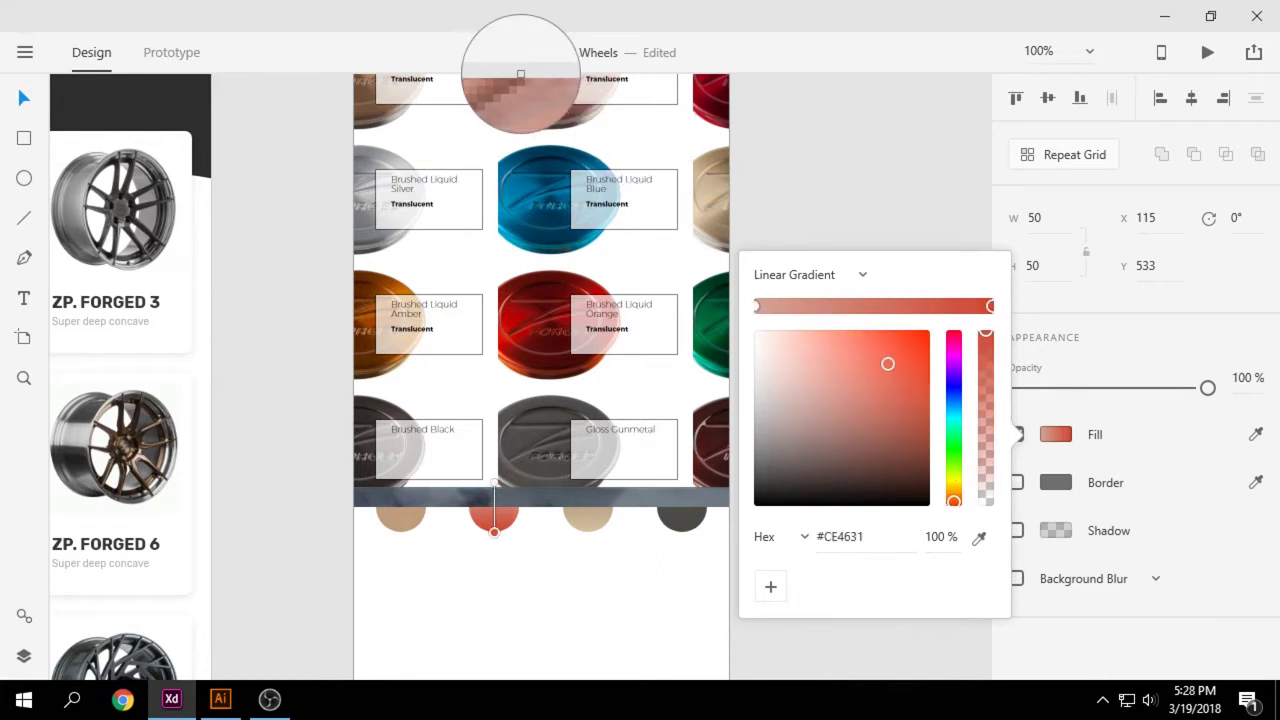
pyautogui.click(520, 92)
# - Bring the Bronze sample of the finishes screenshot into the artboard and change the first circle's fill to a linear gradient
pyautogui.click(439, 359)
pyautogui.moveTo(439, 359); pyautogui.dragTo(522, 364)
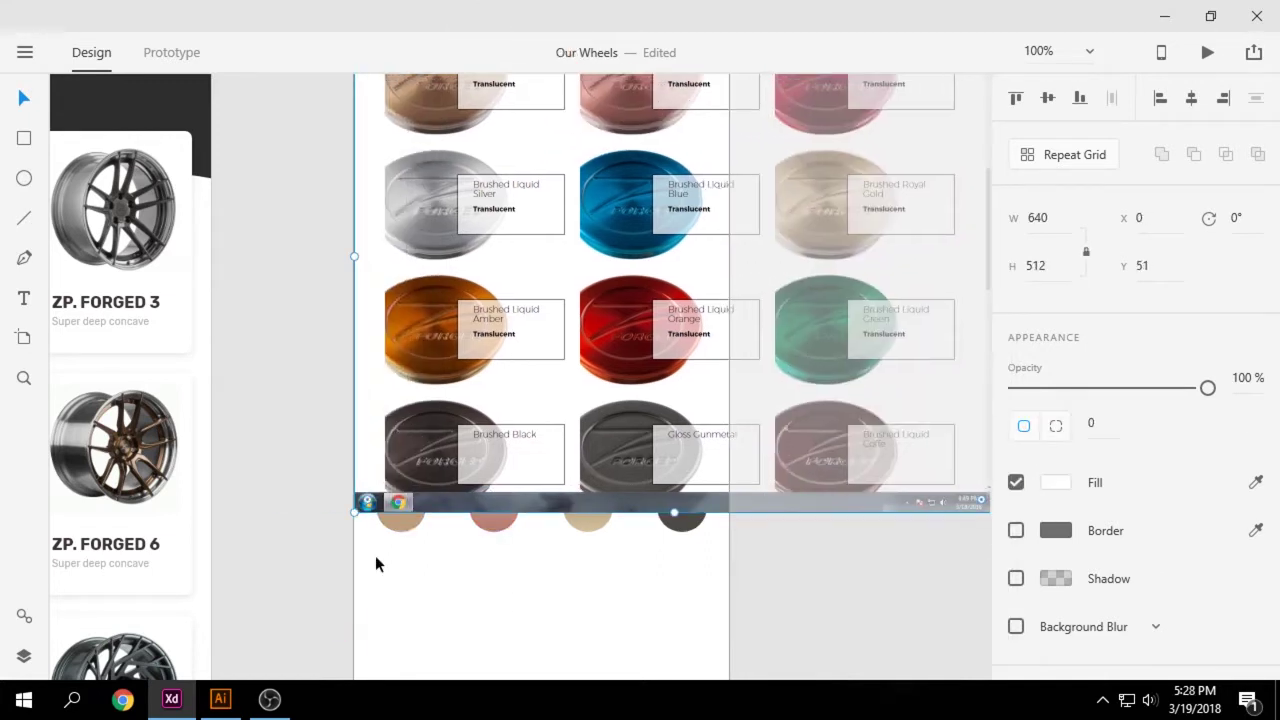
pyautogui.click(396, 522)
pyautogui.scroll(1, 853, 477)
pyautogui.click(1056, 434)
pyautogui.click(835, 276)
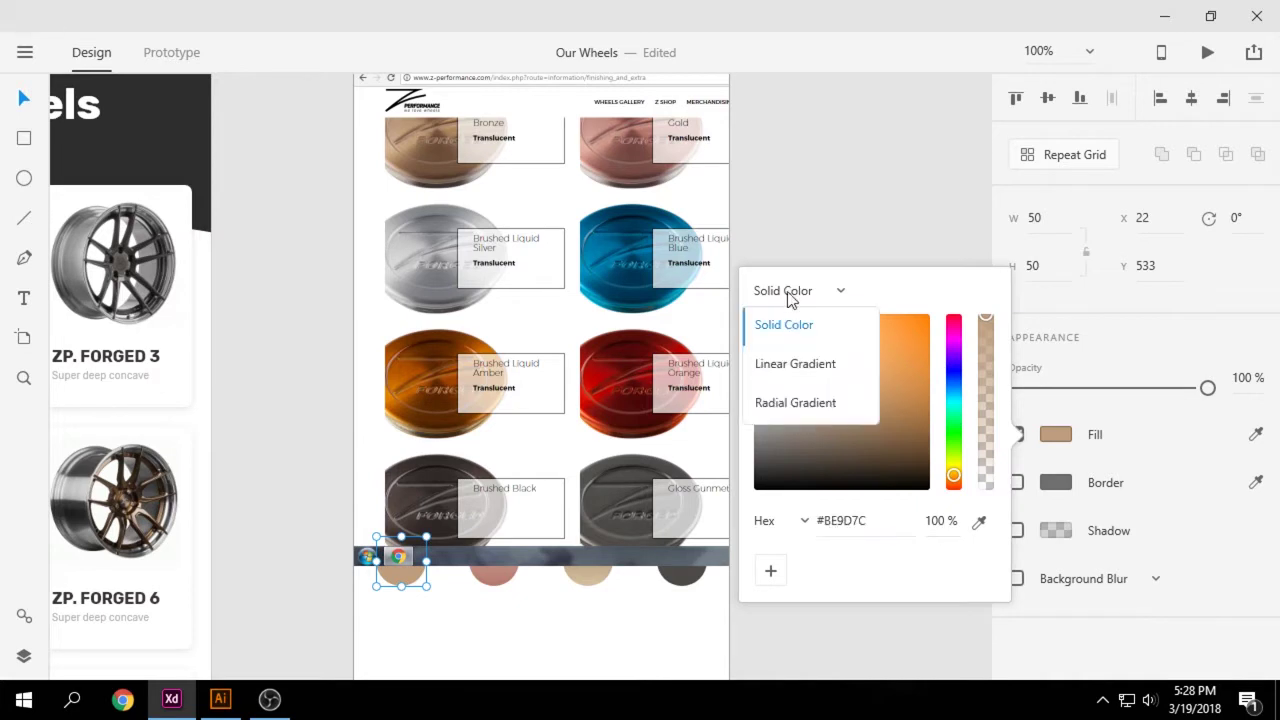
pyautogui.click(789, 403)
# - Recolour both gradient stops of the first circle with brown tones sampled from the Bronze finish
pyautogui.click(395, 128)
pyautogui.click(991, 306)
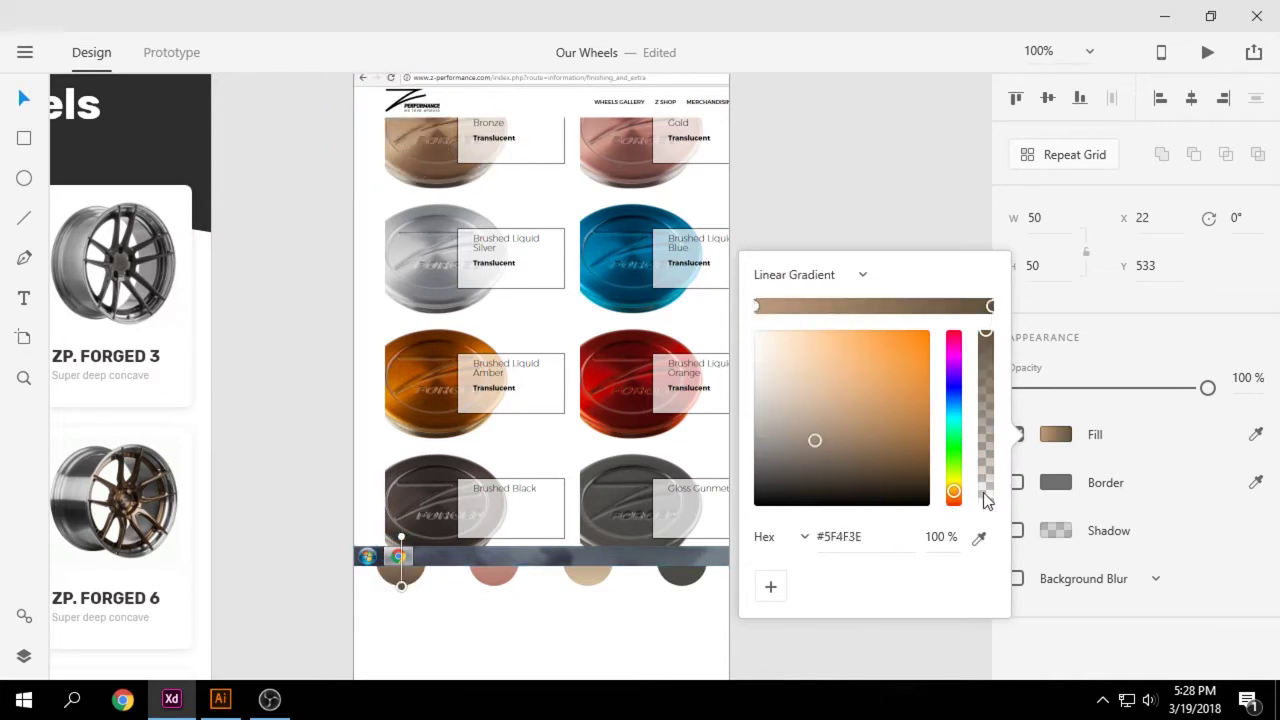
pyautogui.click(979, 537)
pyautogui.click(420, 149)
# - Move the finishes screenshot up and sideways so that the Brushed Royal Gold sample lies within the artboard and the circles stay uncovered
pyautogui.moveTo(491, 555); pyautogui.dragTo(480, 492)
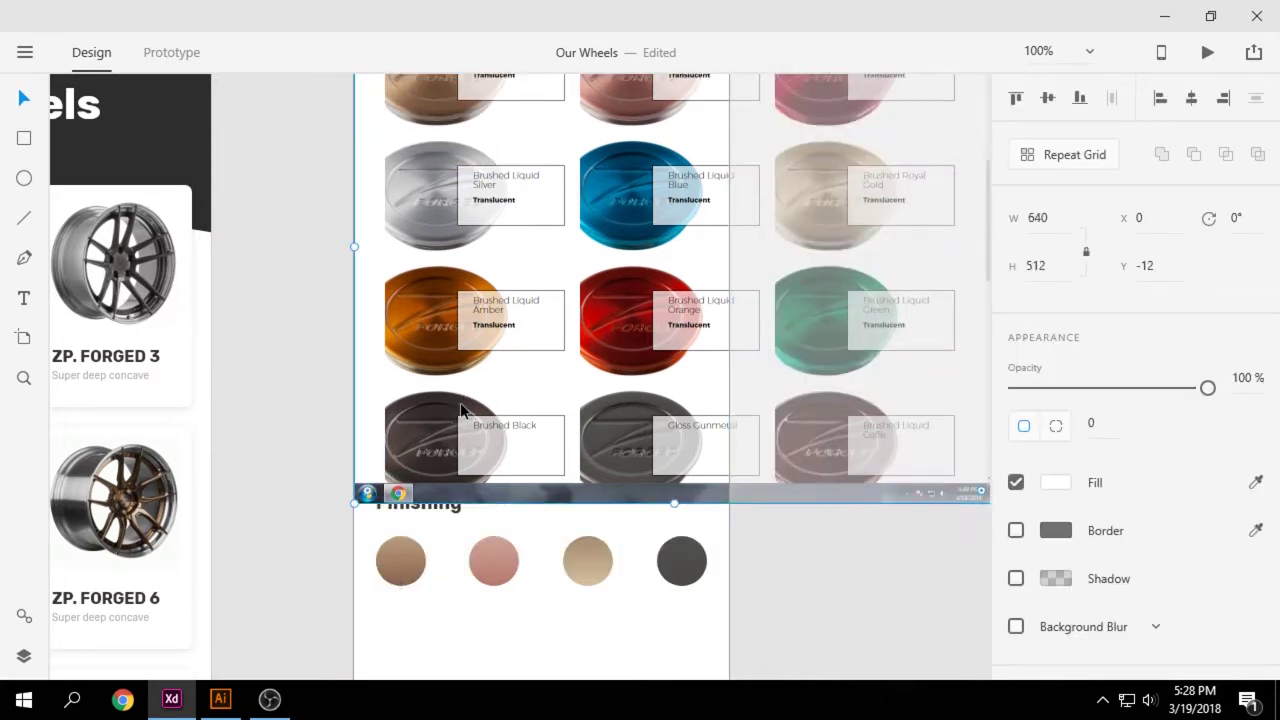
pyautogui.click(418, 562)
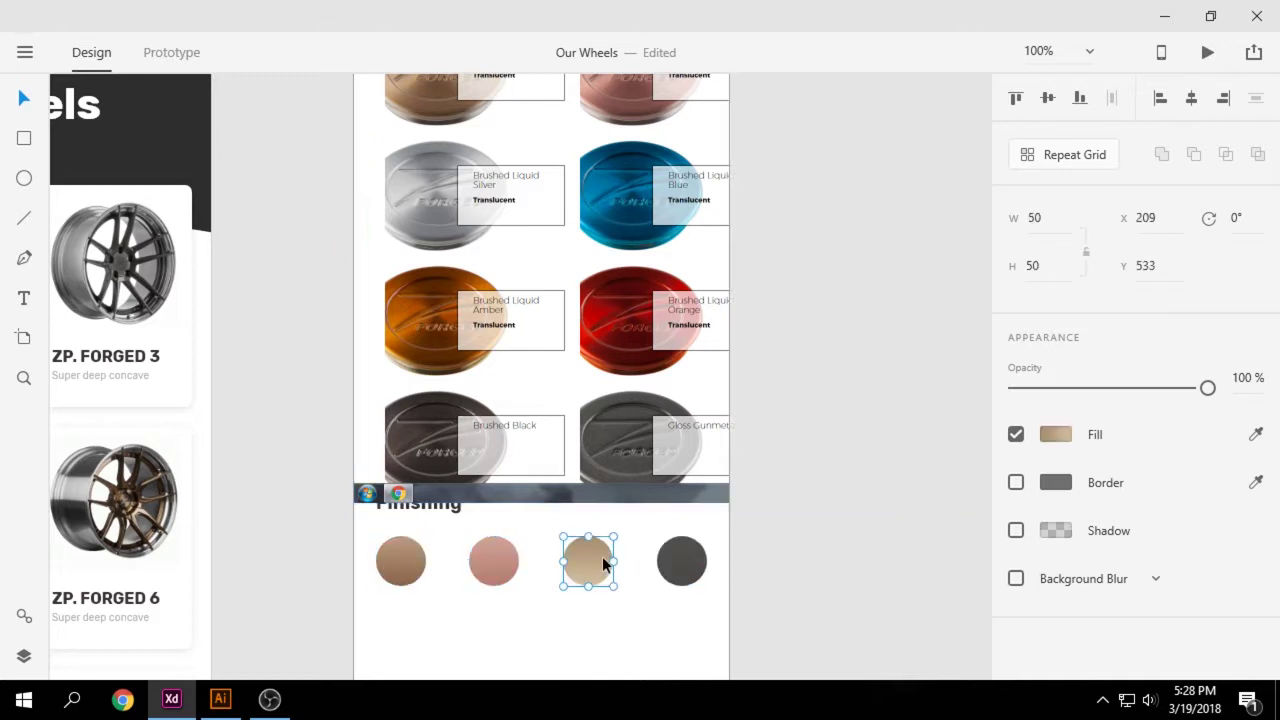
pyautogui.click(1059, 441)
pyautogui.moveTo(700, 330); pyautogui.dragTo(488, 355)
# - Resample both gradient stops of the third circle with lighter gold tones from the Brushed Royal Gold finish
pyautogui.click(588, 561)
pyautogui.click(1056, 434)
pyautogui.click(979, 537)
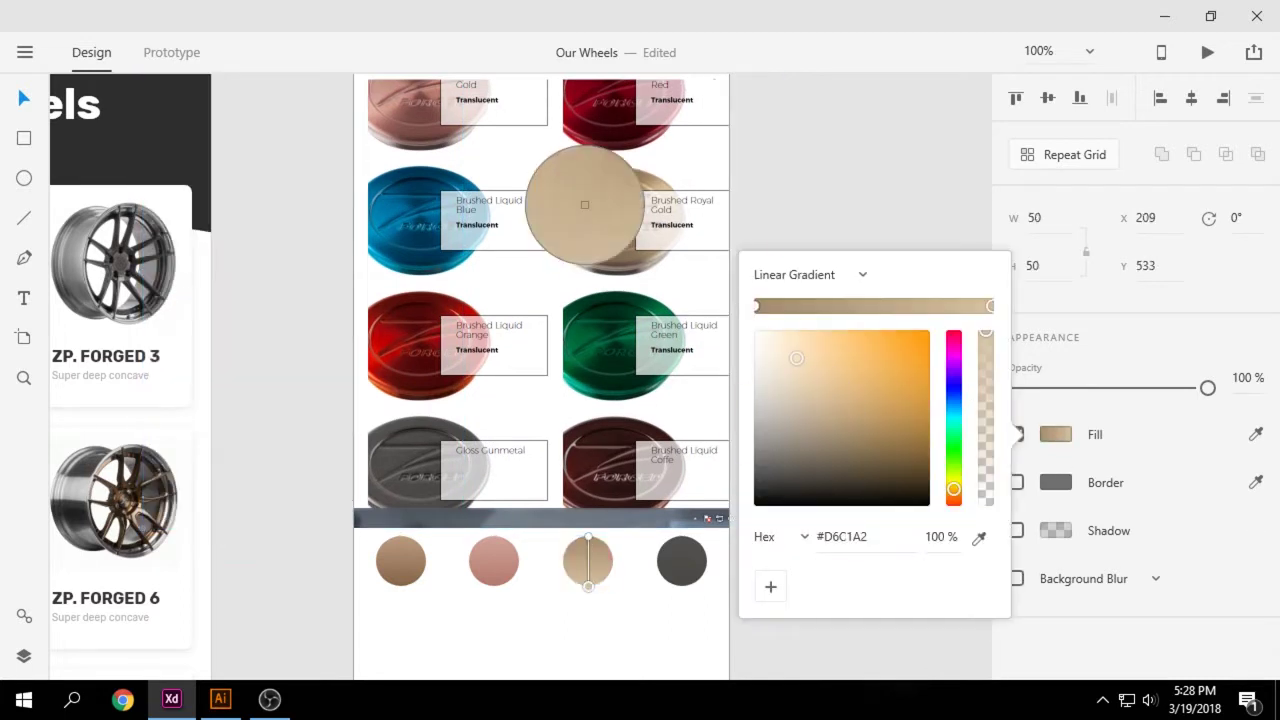
pyautogui.click(620, 250)
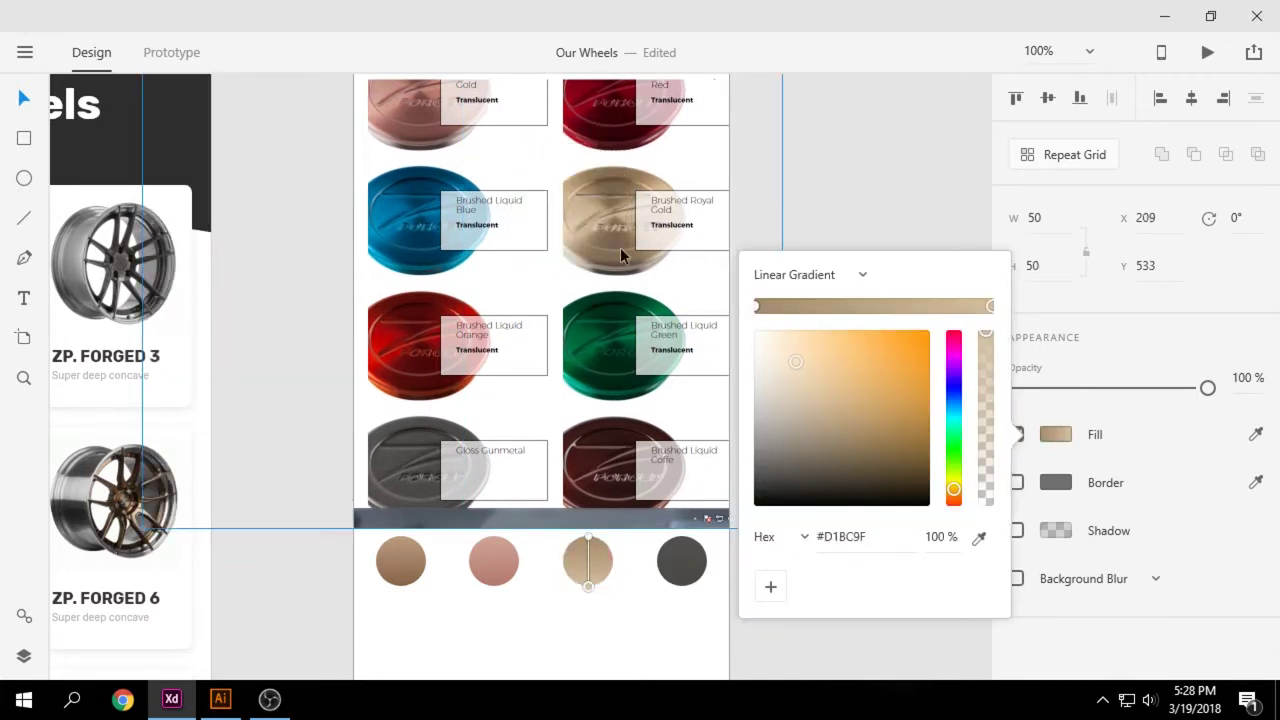
pyautogui.click(757, 306)
pyautogui.click(979, 537)
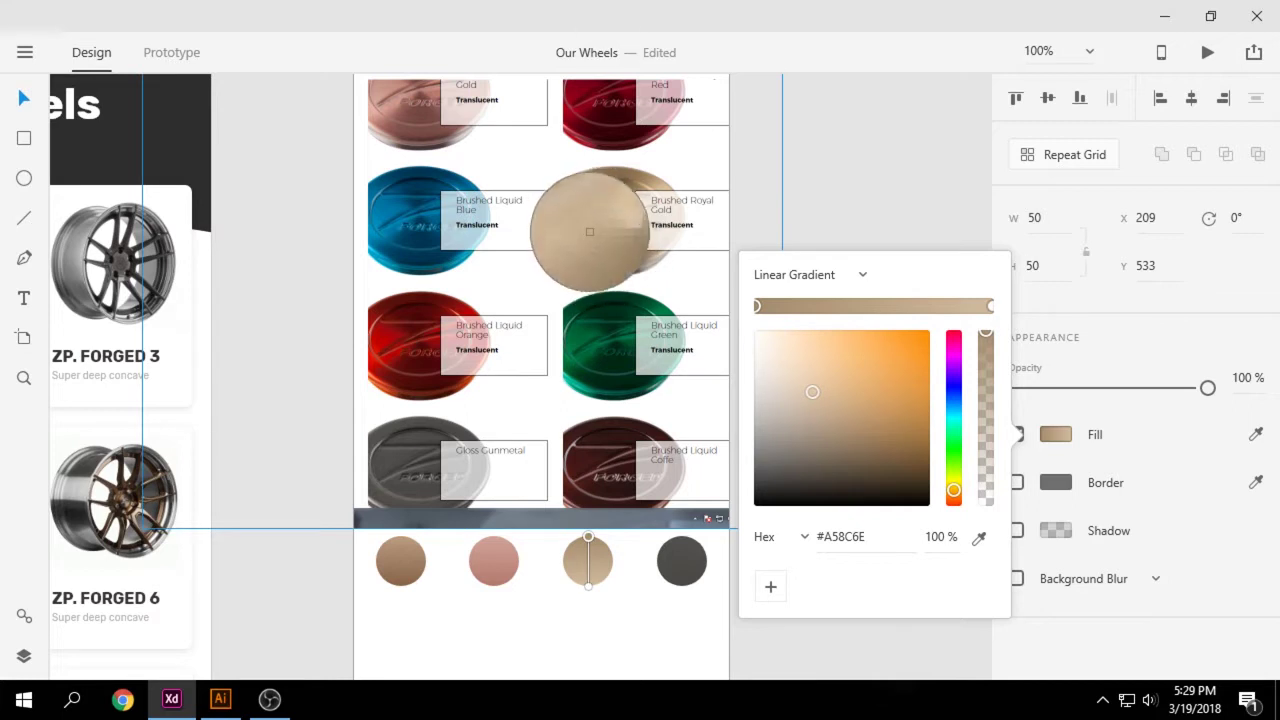
pyautogui.click(588, 213)
pyautogui.click(991, 306)
pyautogui.click(979, 537)
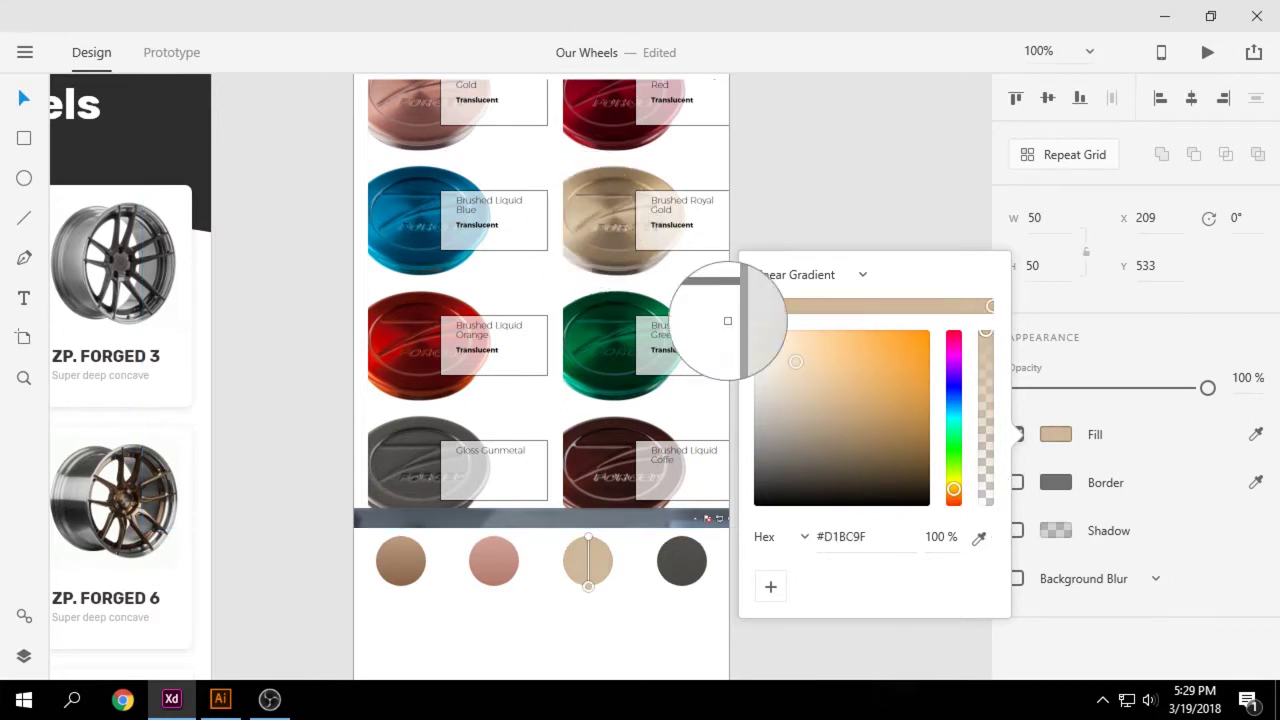
pyautogui.click(587, 232)
pyautogui.click(636, 608)
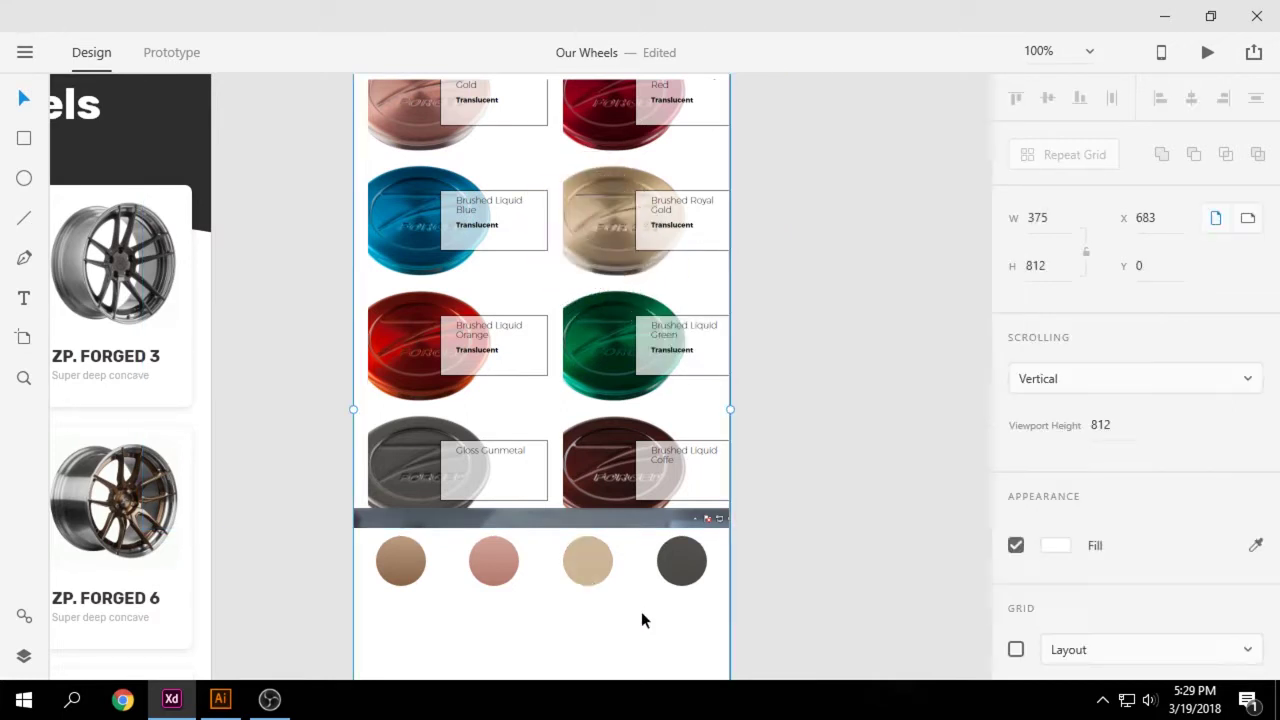
# - Resample the lower gradient stop of the fourth circle with a lighter grey from the Gloss Gunmetal finish
pyautogui.click(681, 561)
pyautogui.click(1062, 437)
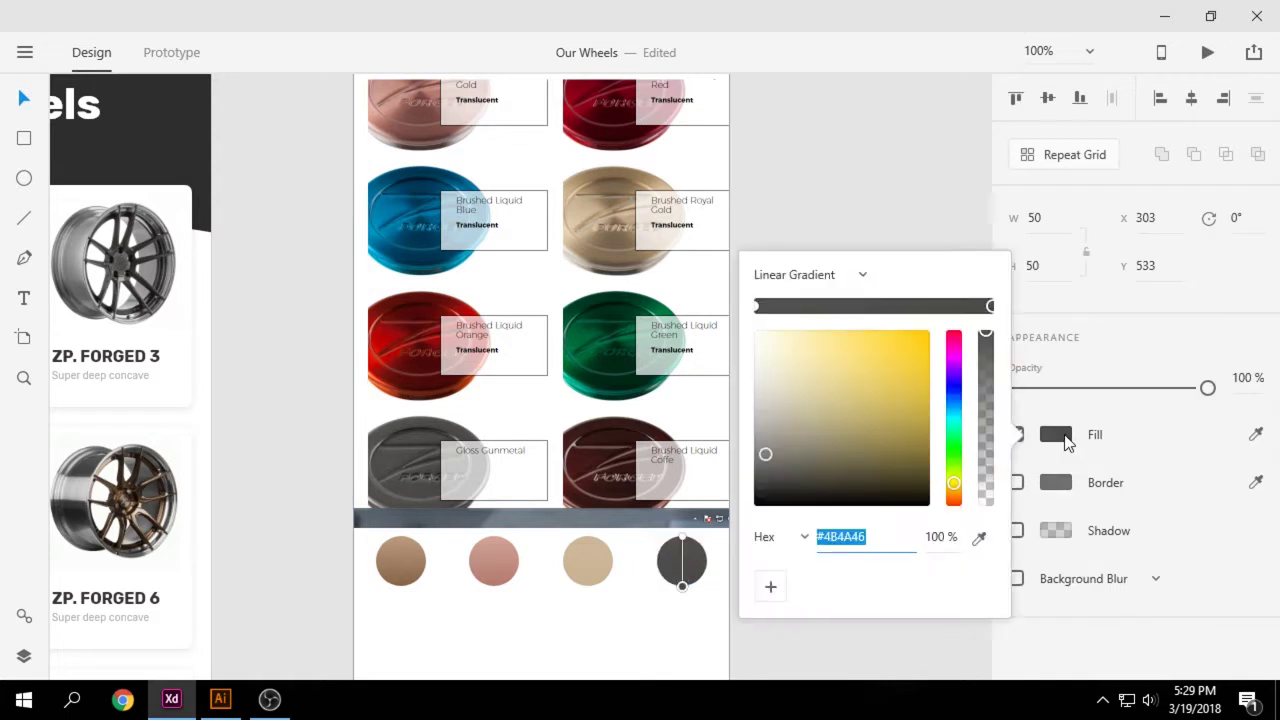
pyautogui.click(997, 318)
pyautogui.click(406, 498)
# - Delete the finishes screenshot from the artboard
pyautogui.click(573, 482)
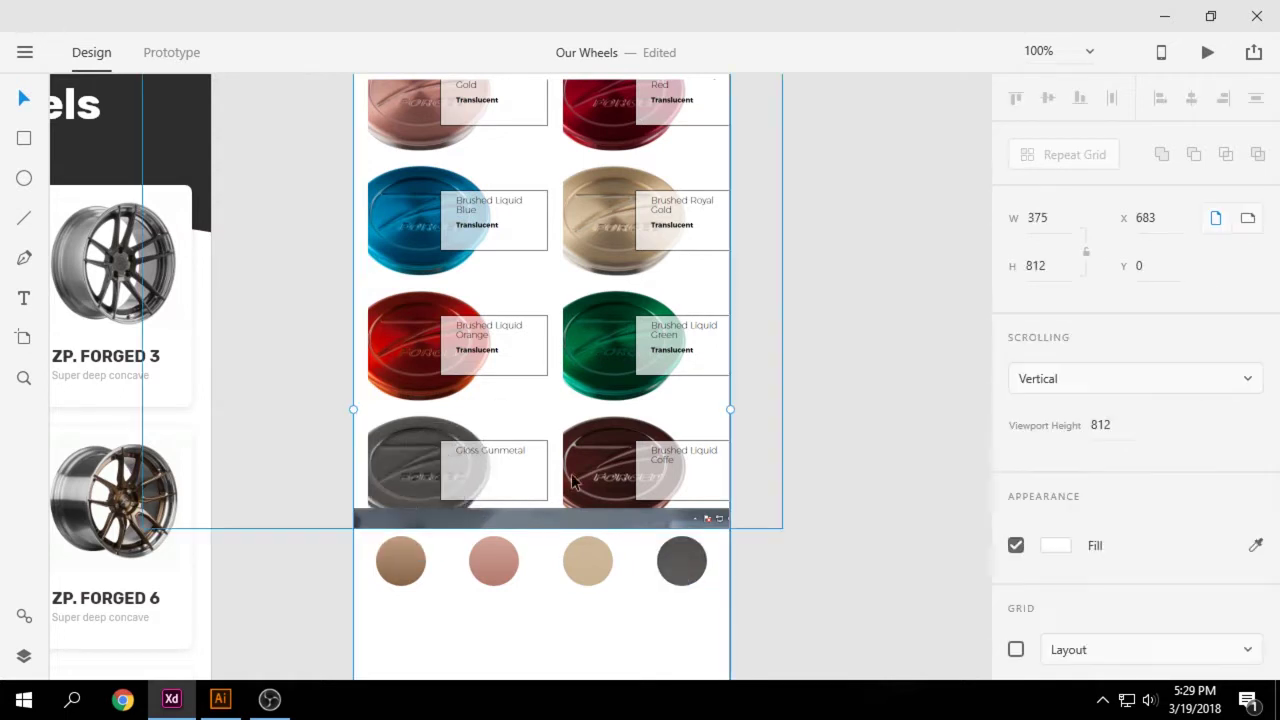
pyautogui.click(573, 482)
pyautogui.press('Delete')
# - Turn the Finishing heading and its four circles into a Repeat Grid with a second copy below, separated by a wider gap
pyautogui.scroll(3, 558, 496)
pyautogui.moveTo(568, 463); pyautogui.dragTo(599, 233)
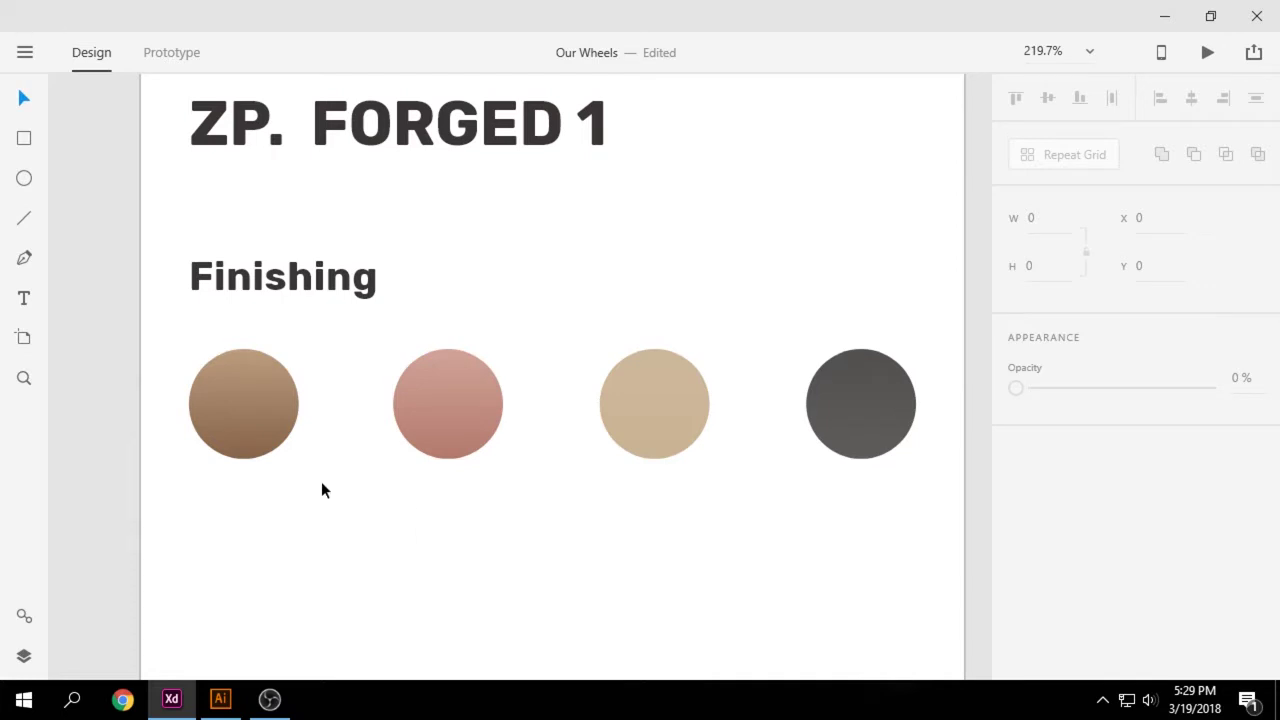
pyautogui.scroll(-1, 323, 486)
pyautogui.moveTo(207, 119); pyautogui.dragTo(1003, 510)
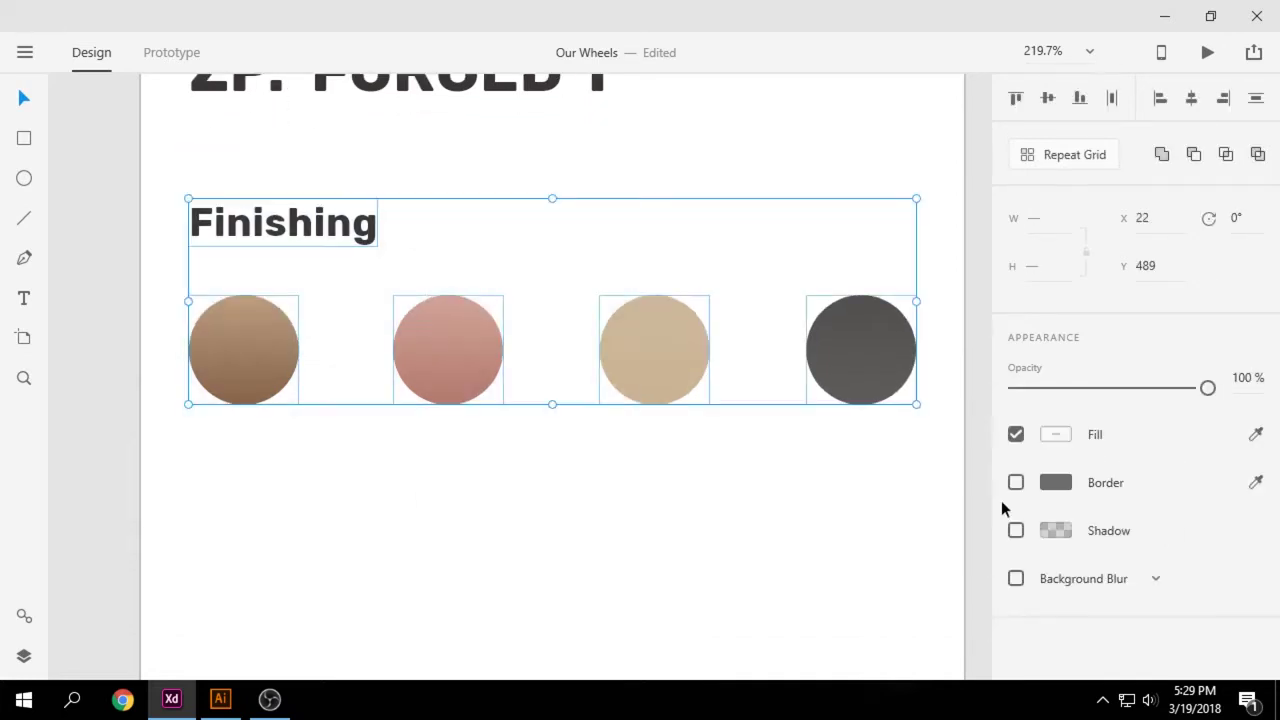
pyautogui.click(1074, 154)
pyautogui.moveTo(552, 404); pyautogui.dragTo(552, 508)
pyautogui.moveTo(527, 270); pyautogui.dragTo(517, 312)
# - Review the repeated Finishing sections and the space remaining down to the artboard's lower edge
pyautogui.scroll(3, 517, 312)
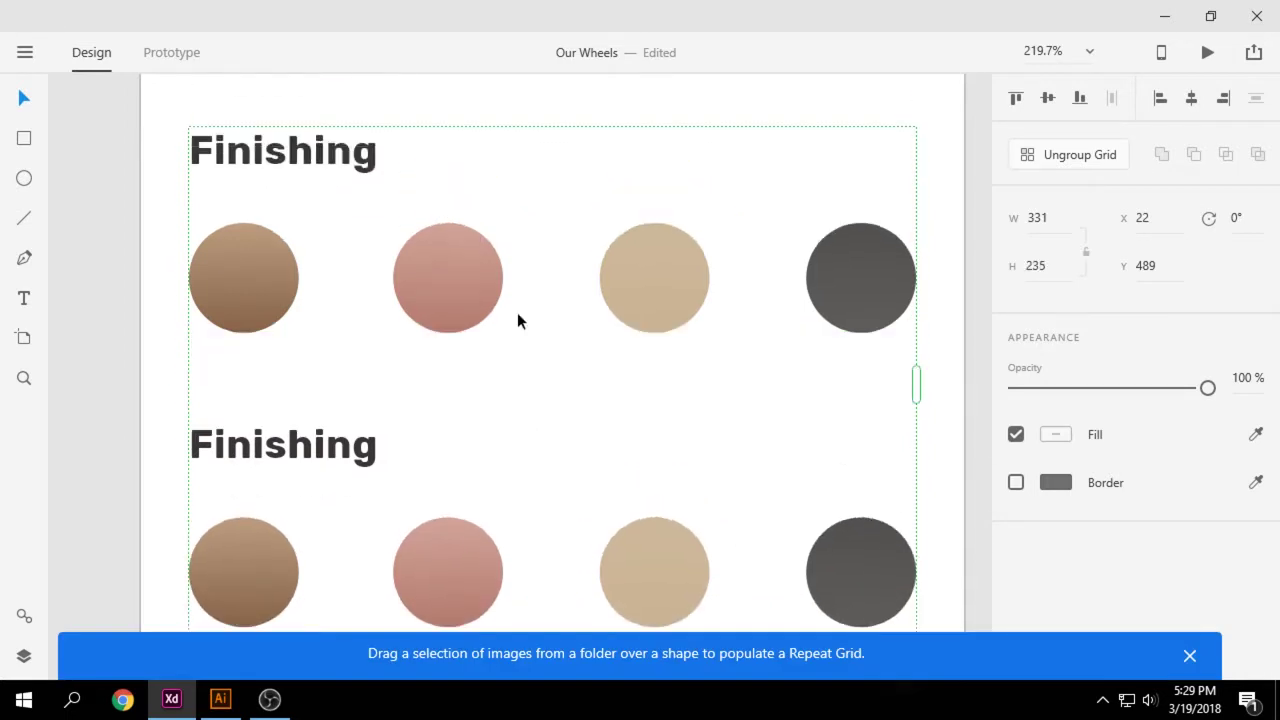
pyautogui.scroll(1, 517, 312)
pyautogui.click(304, 246)
pyautogui.scroll(-6, 305, 252)
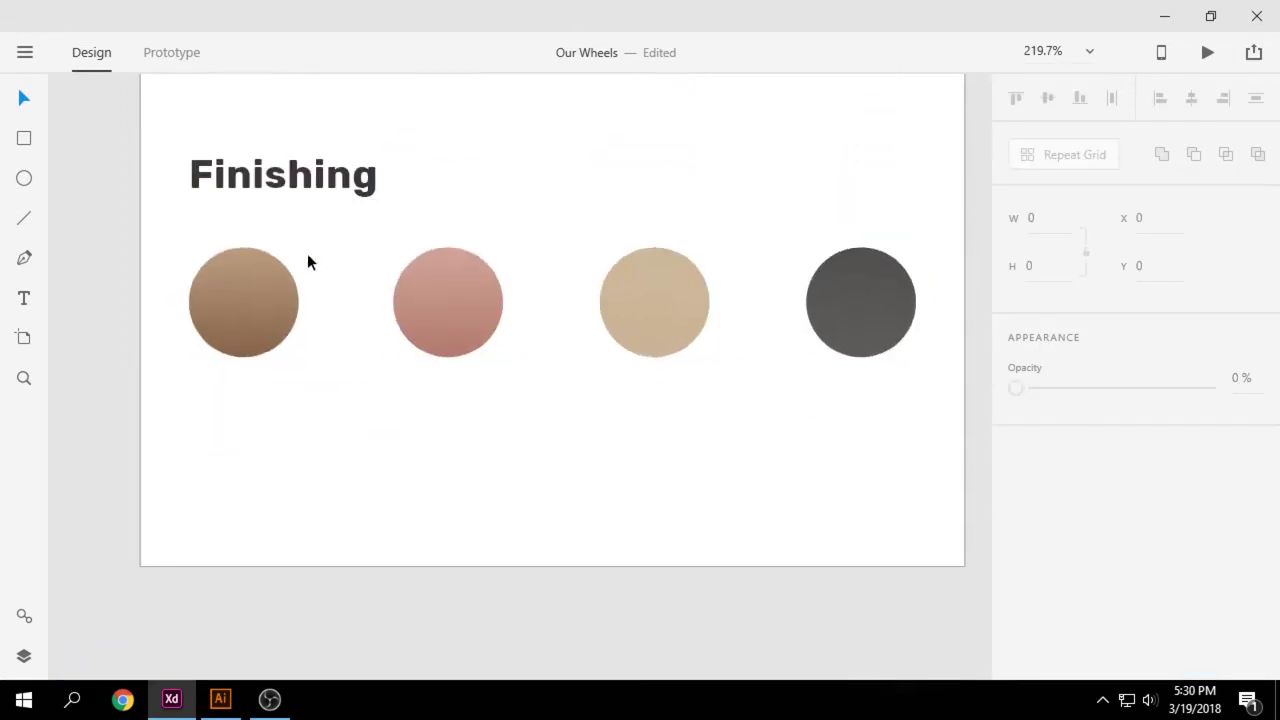
pyautogui.scroll(3, 307, 253)
pyautogui.scroll(-5, 423, 496)
pyautogui.scroll(-1, 423, 491)
pyautogui.scroll(3, 423, 491)
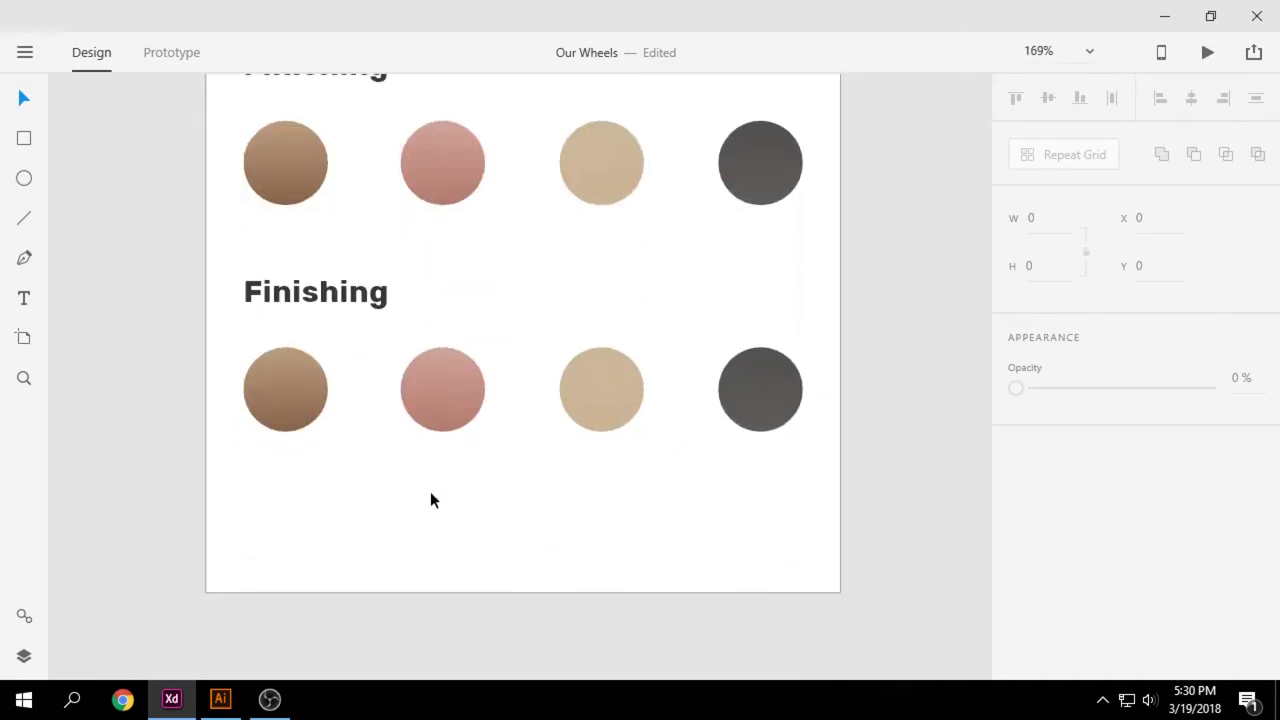
pyautogui.scroll(1, 330, 420)
# - Ungroup the Repeat Grid and split the lower Finishing group into separate heading and circles
pyautogui.click(309, 417)
pyautogui.click(1063, 156)
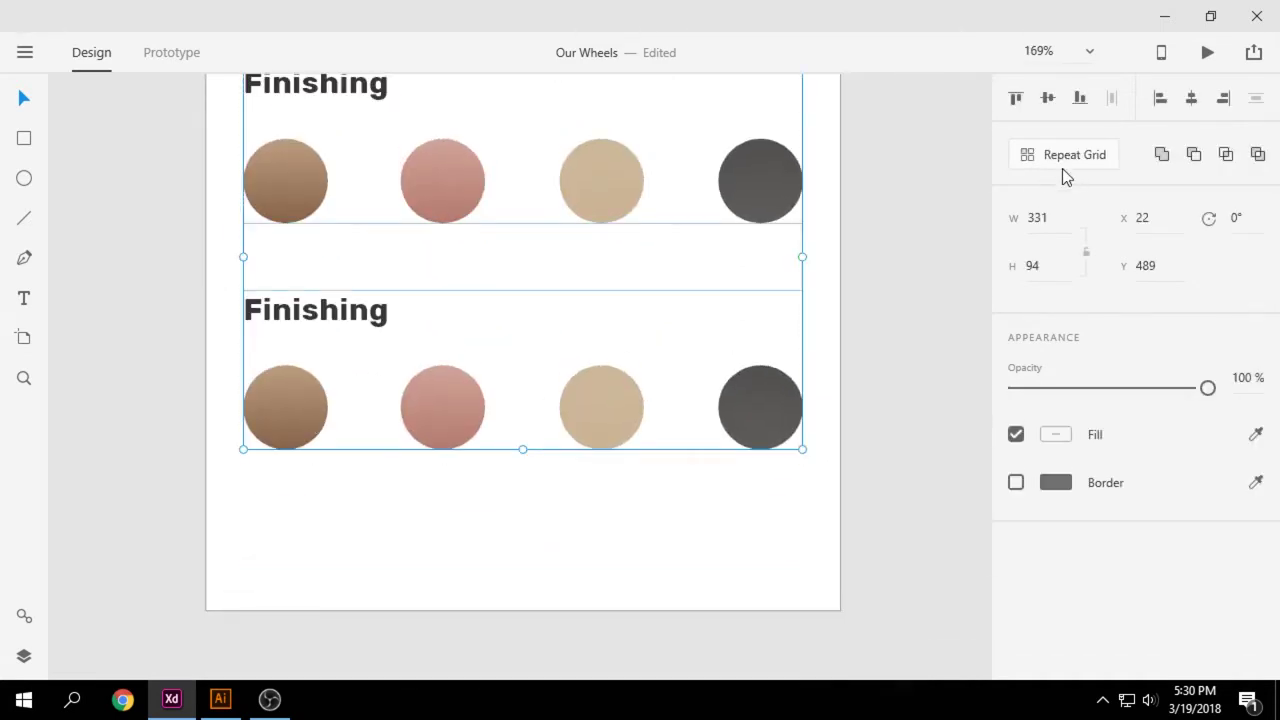
pyautogui.click(900, 280)
pyautogui.click(595, 401)
pyautogui.rightClick(595, 401)
pyautogui.click(625, 383)
pyautogui.click(628, 343)
# - Remove the fill from the four lower circles and give them a border with a width of 2
pyautogui.click(601, 400)
pyautogui.keyDown('shift'); pyautogui.click(445, 403); pyautogui.keyUp('shift')
pyautogui.keyDown('shift'); pyautogui.click(290, 405); pyautogui.keyUp('shift')
pyautogui.keyDown('shift'); pyautogui.click(764, 403); pyautogui.keyUp('shift')
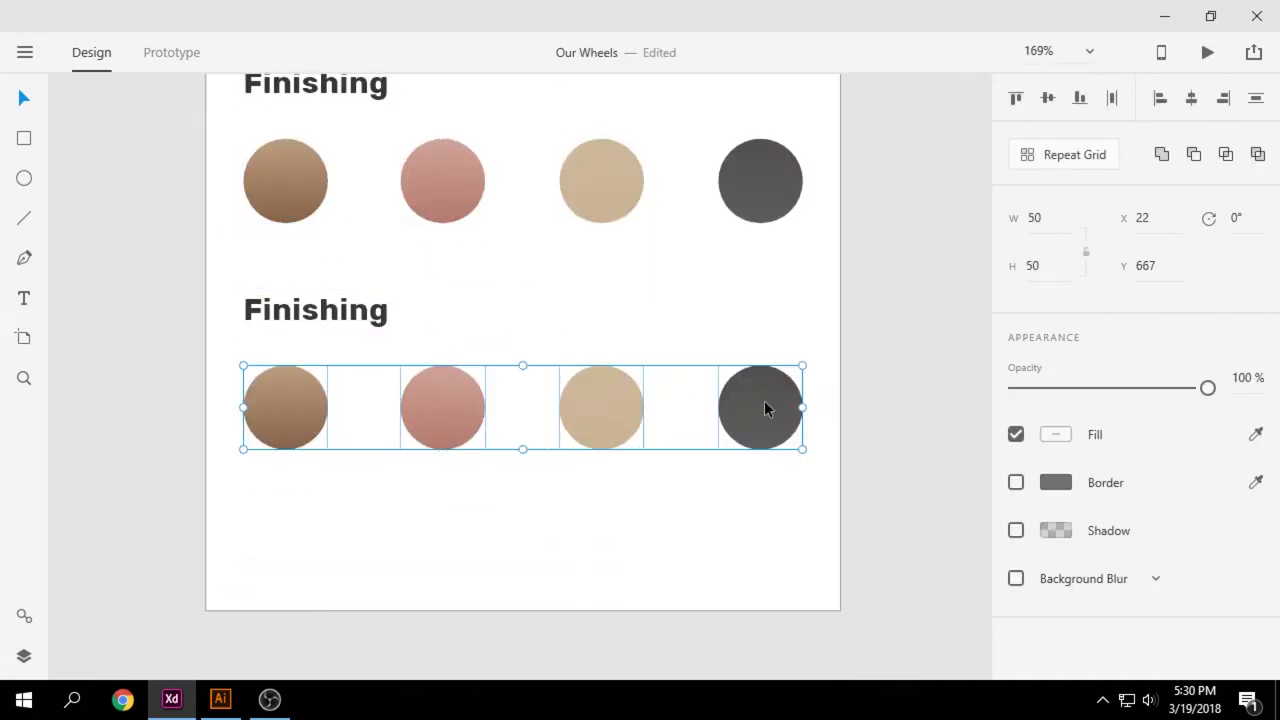
pyautogui.click(1016, 482)
pyautogui.click(1016, 434)
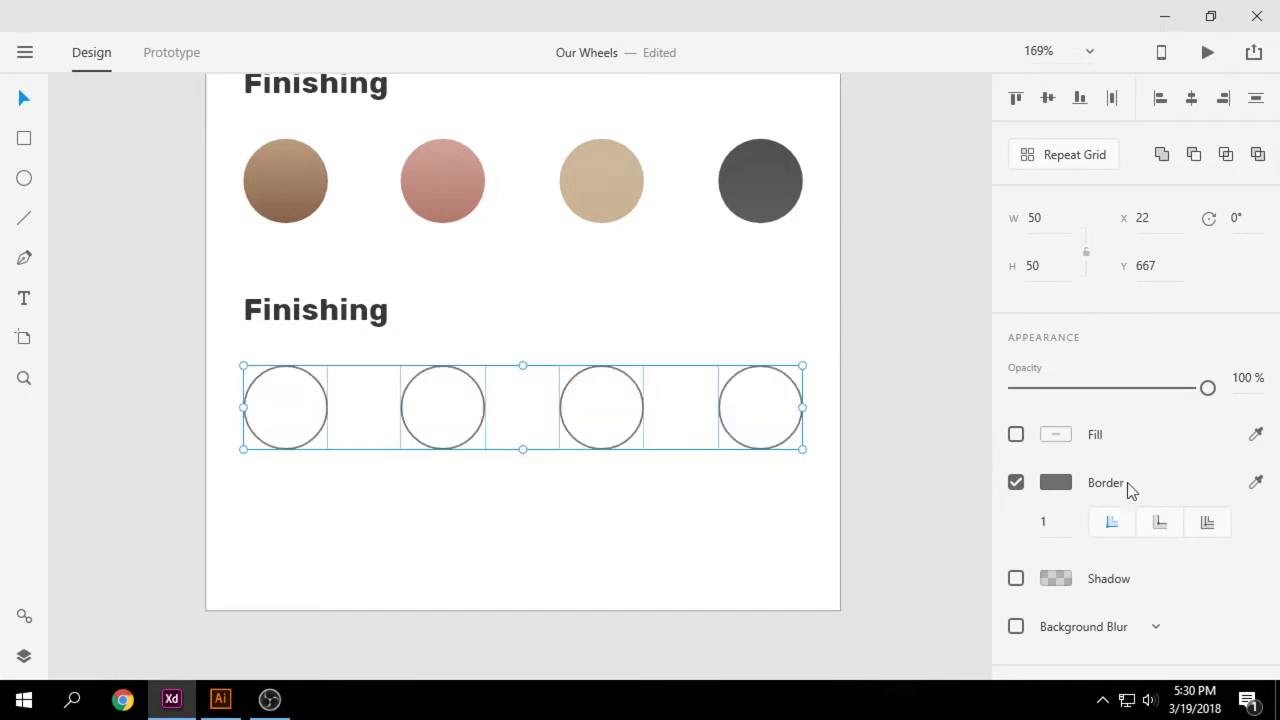
pyautogui.click(1078, 521)
pyautogui.press('Up')
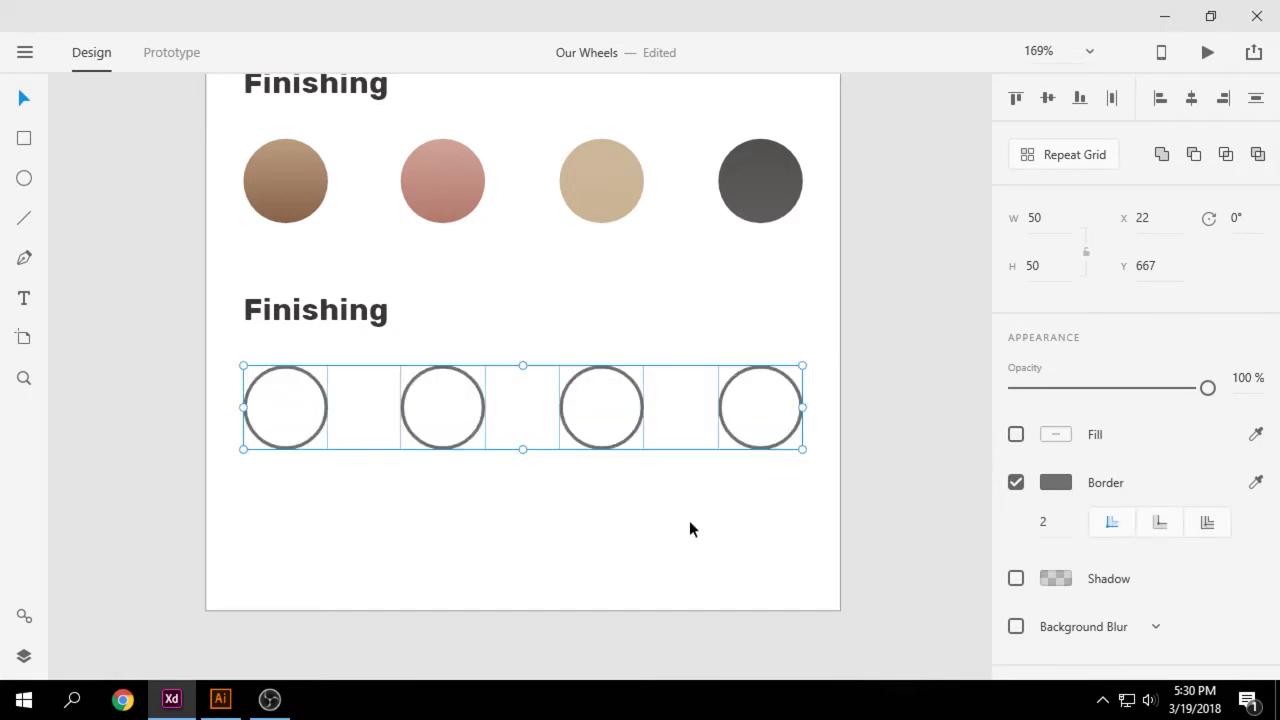
pyautogui.click(606, 528)
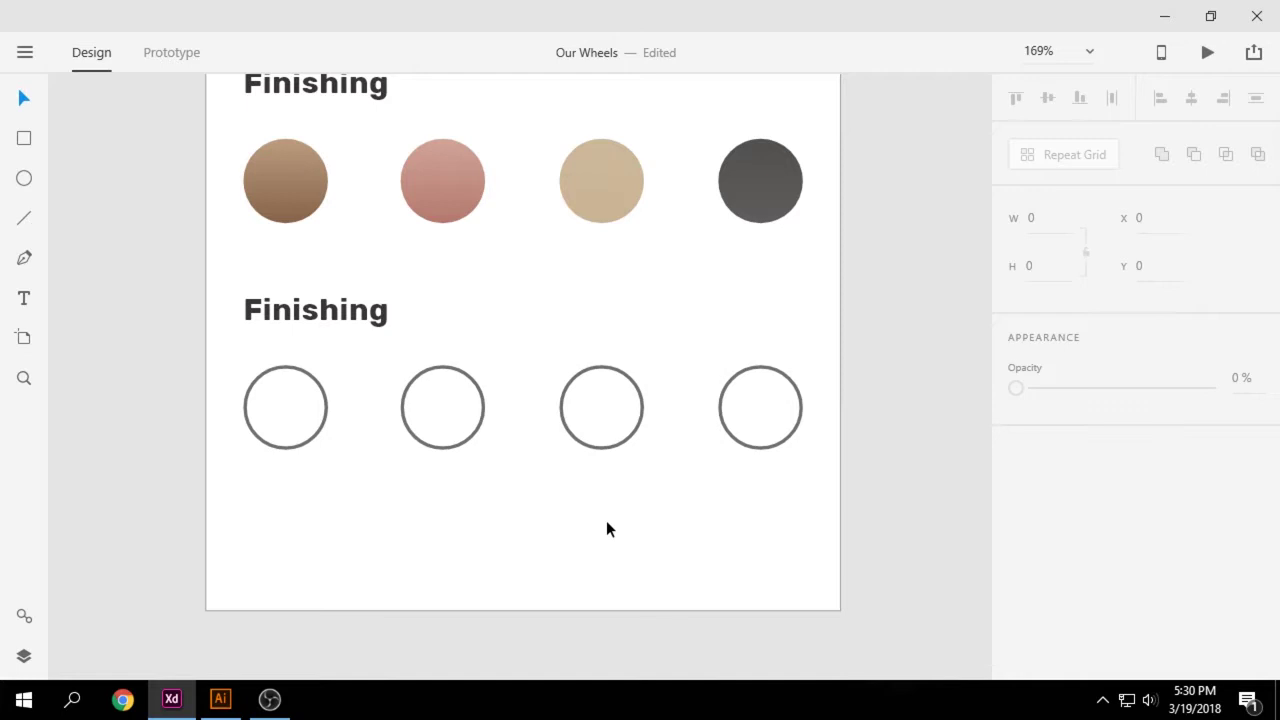
# - Add the text label 18" in Rubik Bold, size 18, inside the first outlined circle
pyautogui.click(24, 299)
pyautogui.click(275, 392)
pyautogui.write('18"')
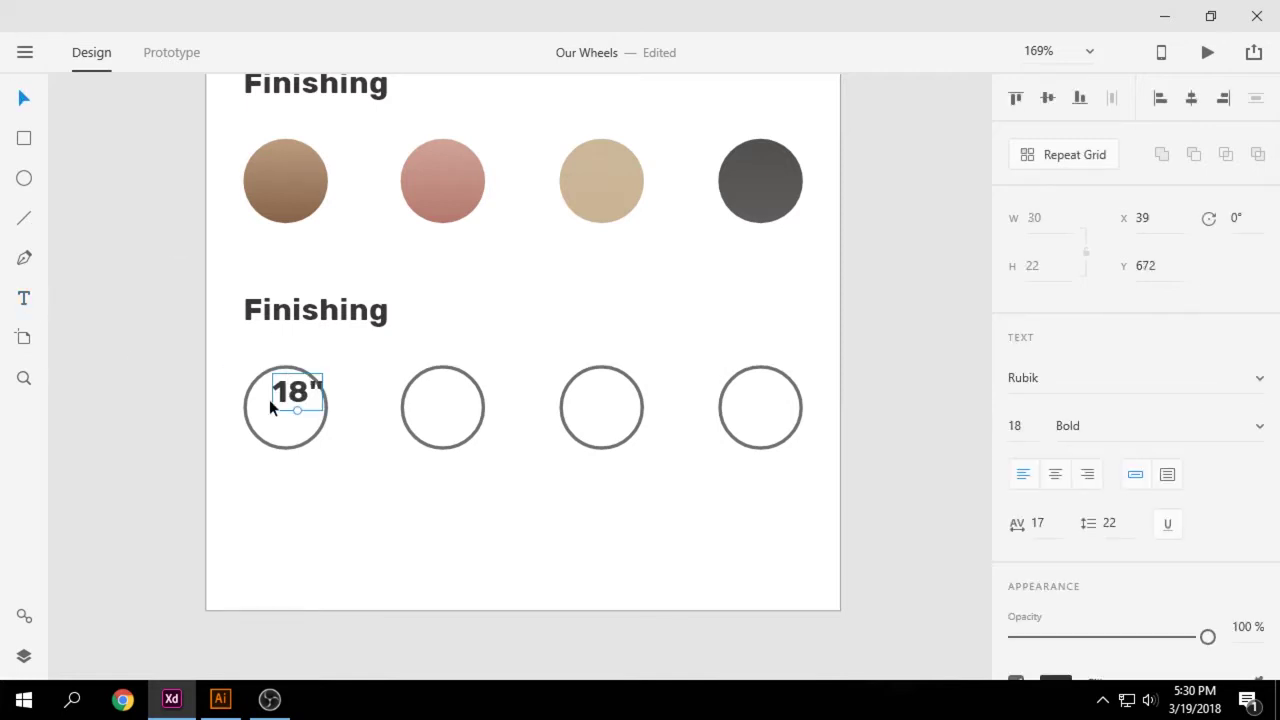
# - Duplicate the 18" label into the second and third outlined circles, change the copies to 19" and 20", and centre the 19" label
pyautogui.moveTo(269, 399); pyautogui.dragTo(608, 405)
pyautogui.doubleClick(608, 405)
pyautogui.press('BackSpace')
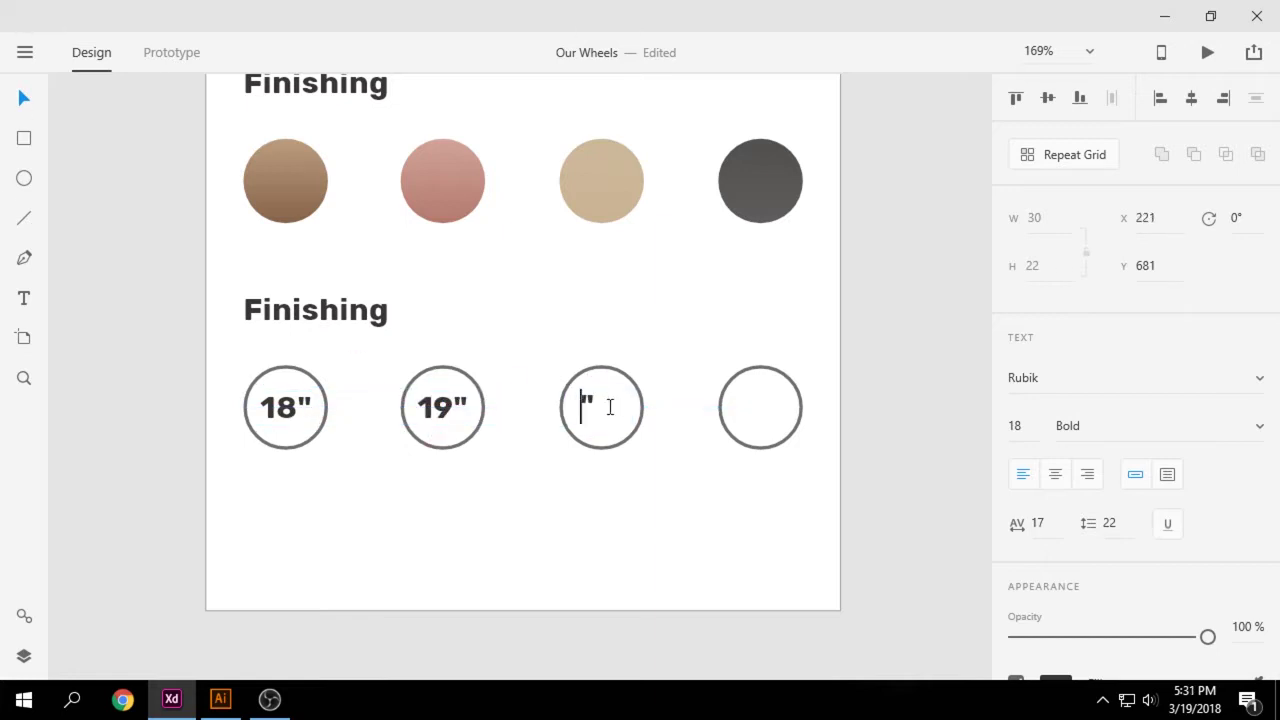
pyautogui.write('20')
pyautogui.press('Escape')
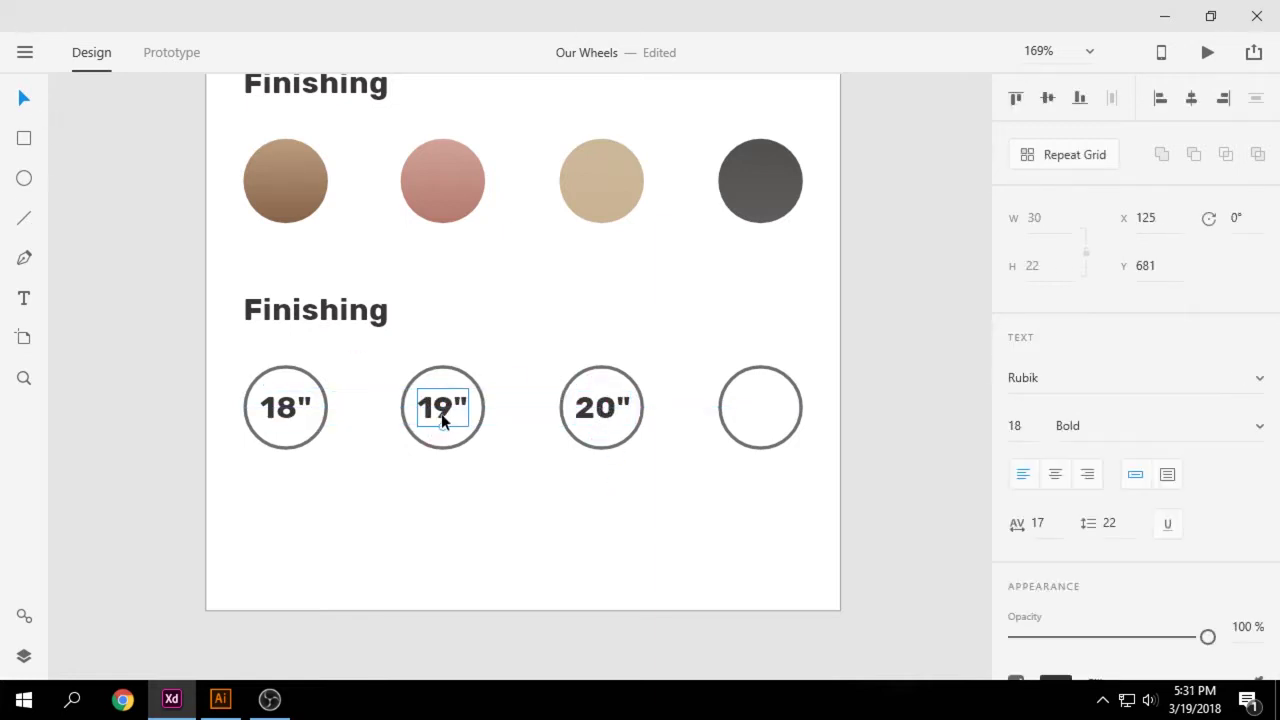
pyautogui.moveTo(441, 413); pyautogui.dragTo(446, 414)
pyautogui.click(473, 462)
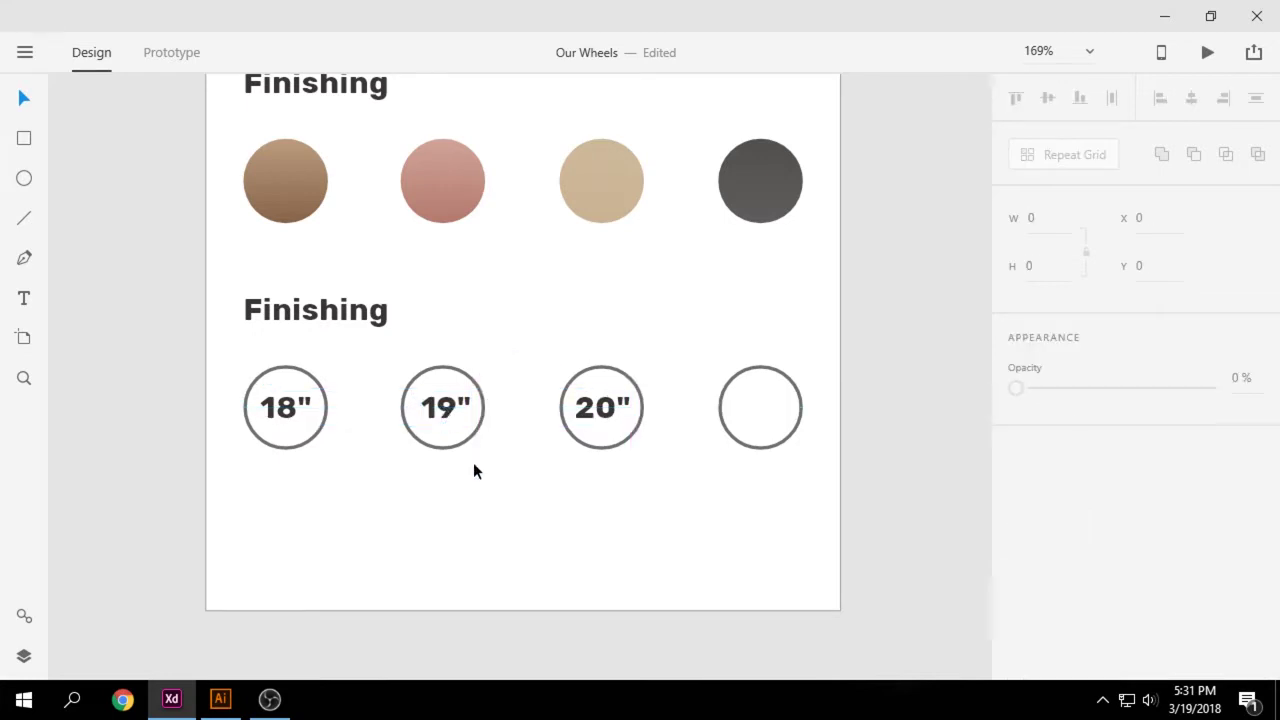
# - Duplicate the 20" label into the fourth outlined circle and change the copy to 21"
pyautogui.click(590, 418)
pyautogui.moveTo(613, 412)
pyautogui.keyDown('alt'); pyautogui.mouseDown()
pyautogui.moveTo(652, 431)
pyautogui.moveTo(779, 412)
pyautogui.moveTo(760, 405)
pyautogui.mouseUp(); pyautogui.keyUp('alt')
pyautogui.doubleClick(785, 407)
pyautogui.press('Escape')
pyautogui.click(781, 382)
pyautogui.click(729, 563)
# - Recolour the 18", 19", 20" and 21" labels to #707070, matching the border colour of the circles
pyautogui.click(285, 407)
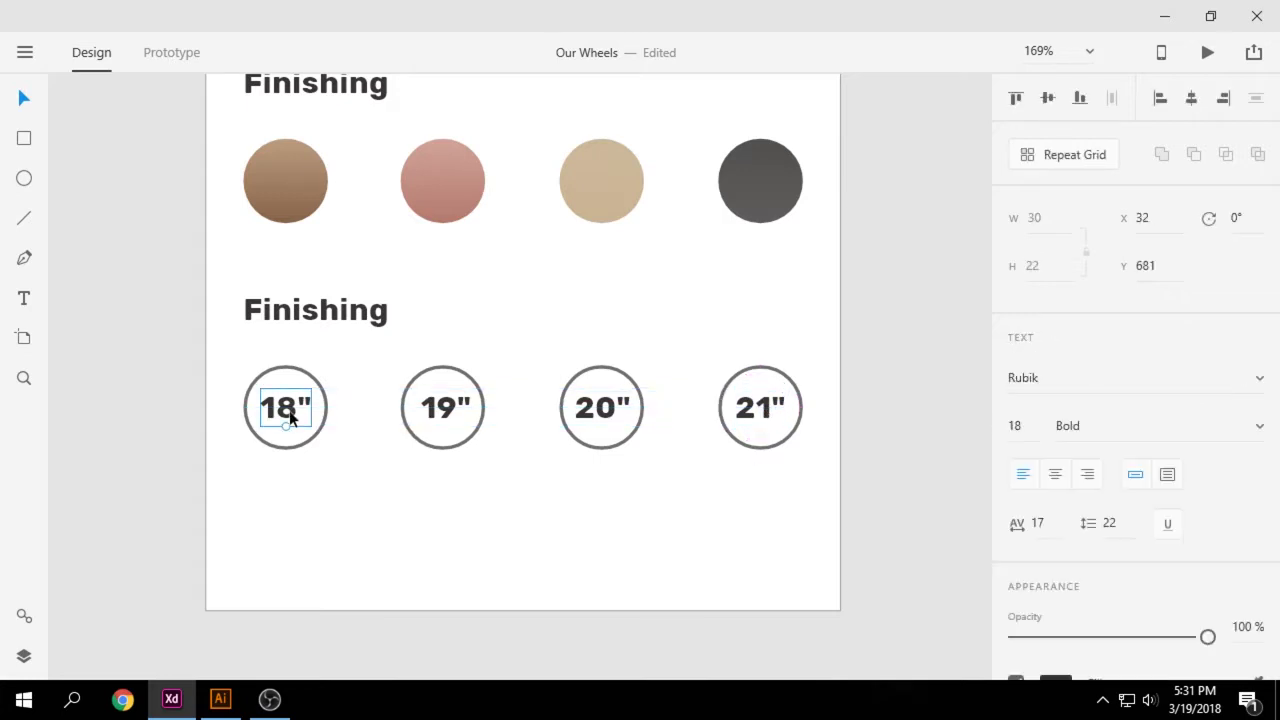
pyautogui.keyDown('shift'); pyautogui.click(443, 407); pyautogui.keyUp('shift')
pyautogui.keyDown('shift'); pyautogui.click(601, 407); pyautogui.keyUp('shift')
pyautogui.keyDown('shift'); pyautogui.click(760, 407); pyautogui.keyUp('shift')
pyautogui.scroll(-2, 1130, 400)
pyautogui.click(1058, 504)
pyautogui.moveTo(766, 500); pyautogui.dragTo(763, 482)
pyautogui.click(652, 470)
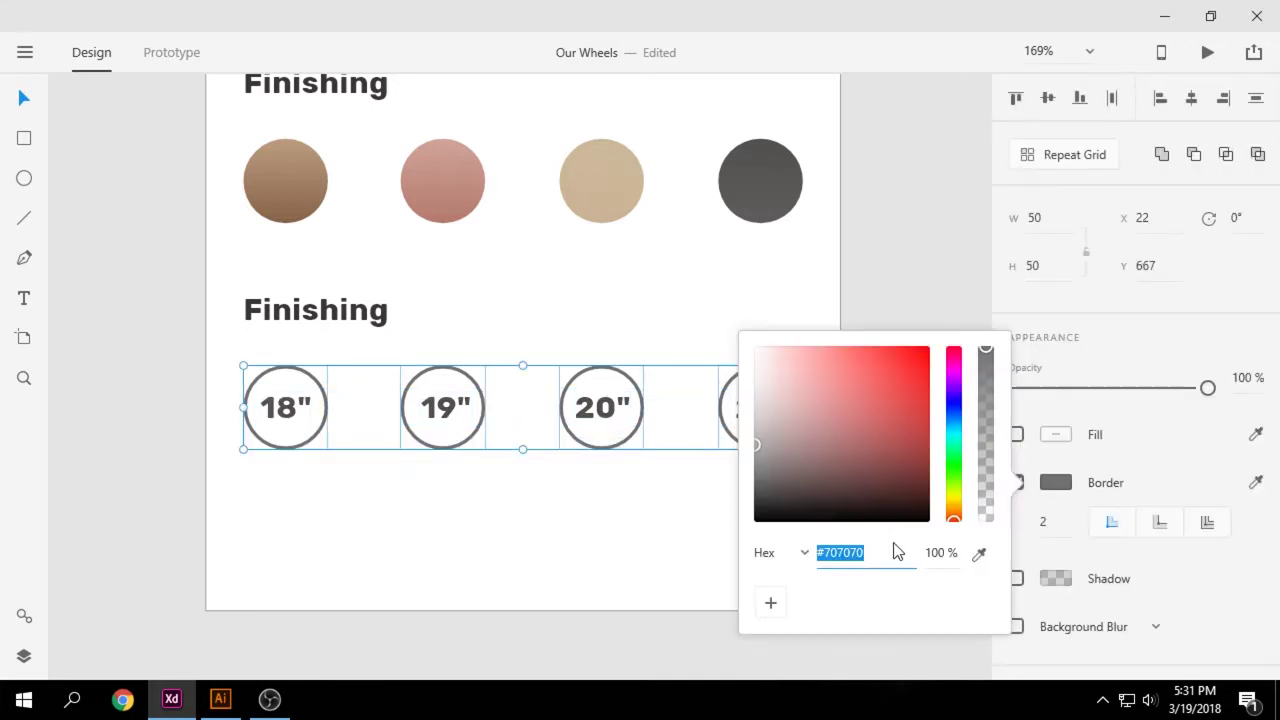
pyautogui.click(563, 529)
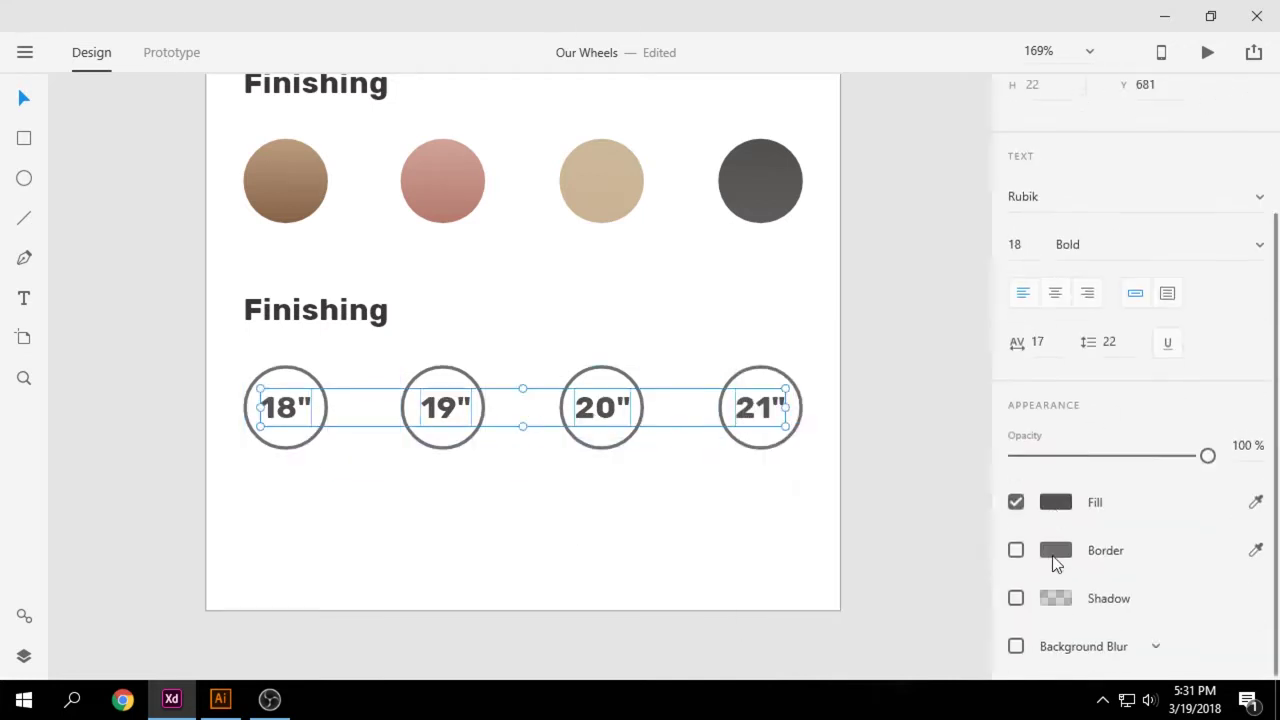
pyautogui.click(1062, 500)
pyautogui.click(648, 553)
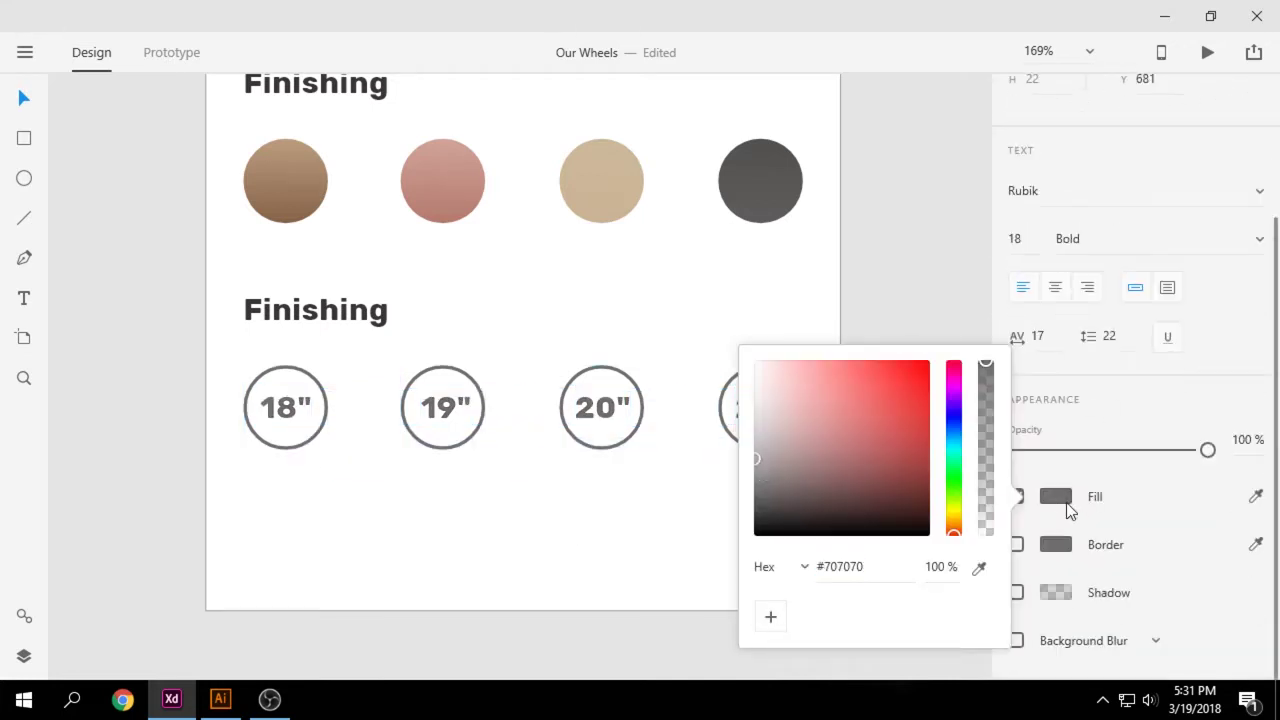
# - Change the lower Finishing heading above the size circles to Dimensions
pyautogui.scroll(3, 645, 567)
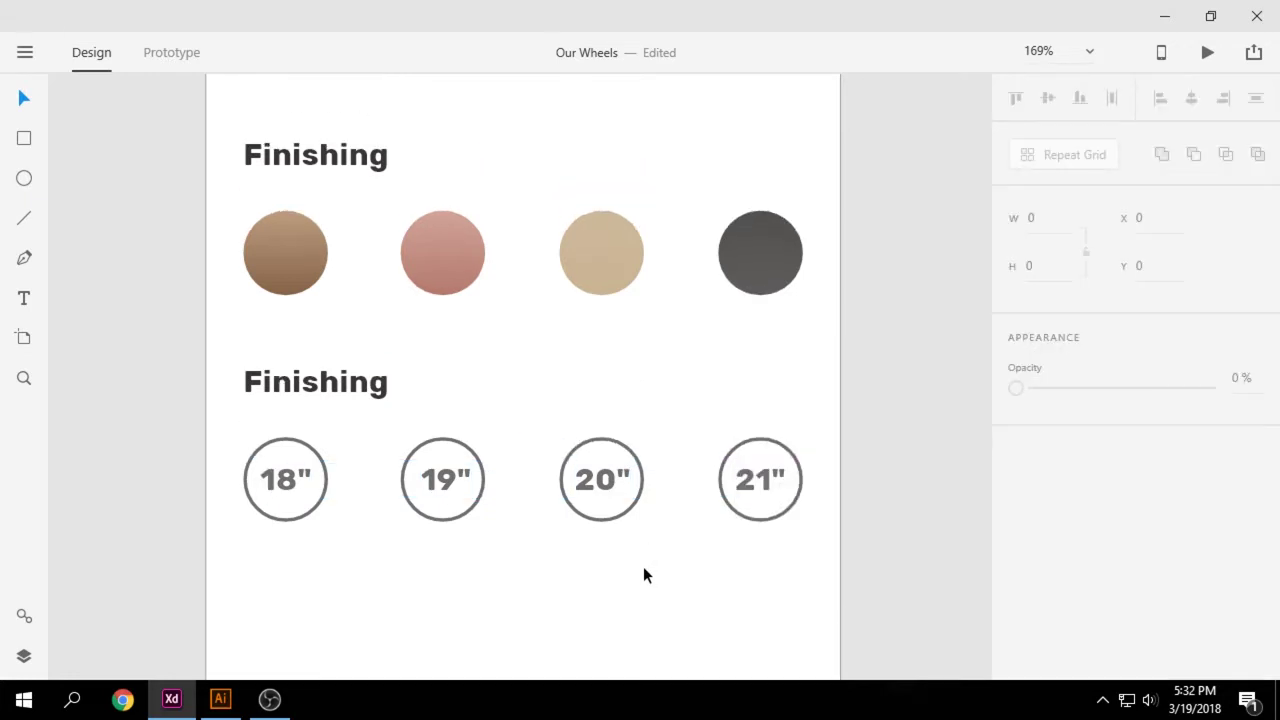
pyautogui.scroll(2, 643, 566)
pyautogui.doubleClick(380, 545)
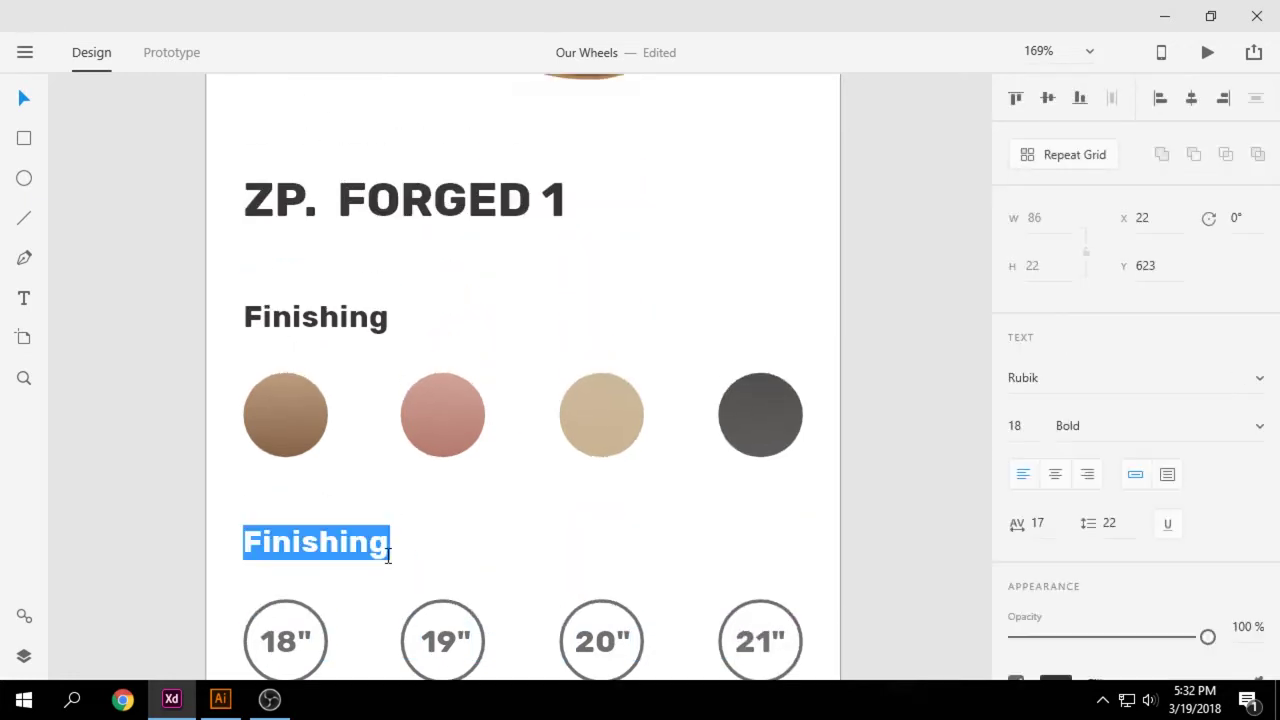
pyautogui.write('Dimensions')
pyautogui.press('Escape')
pyautogui.press('Escape')
pyautogui.scroll(1, 482, 340)
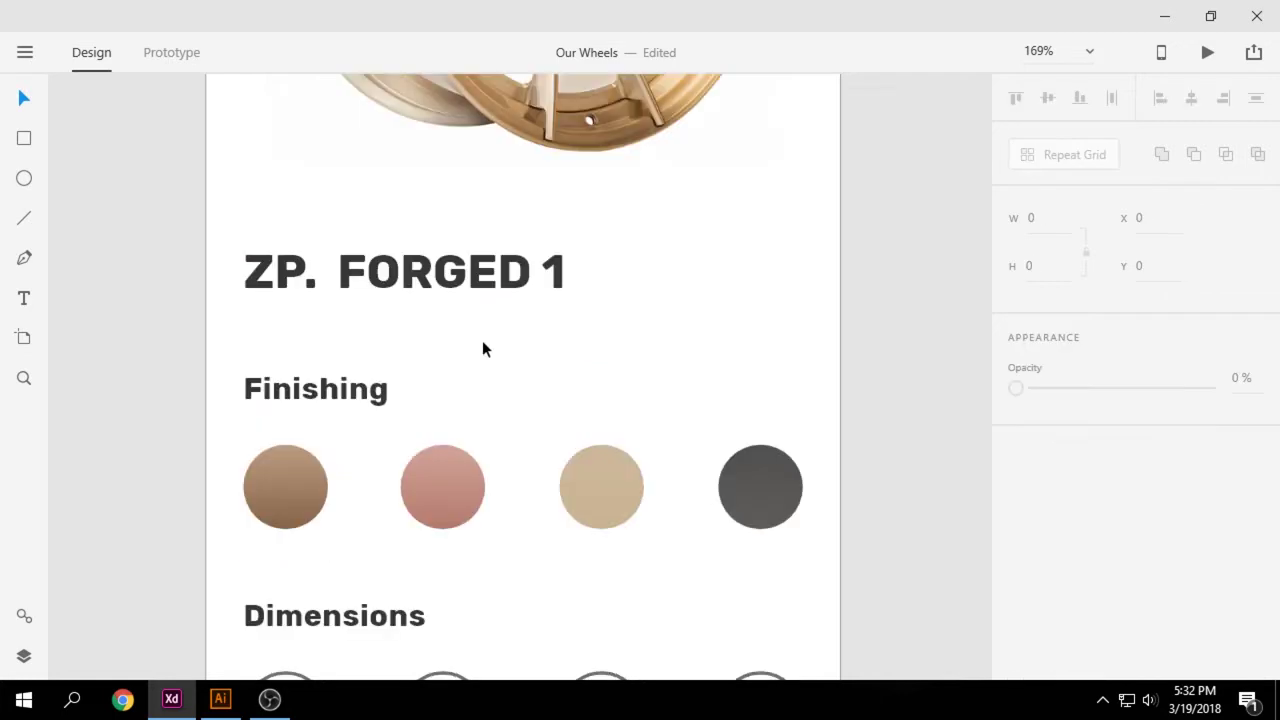
# - Turn the Dimensions heading and its size circles into a Repeat Grid and extend it downward to add a second Dimensions block
pyautogui.scroll(-1, 482, 340)
pyautogui.scroll(-5, 533, 519)
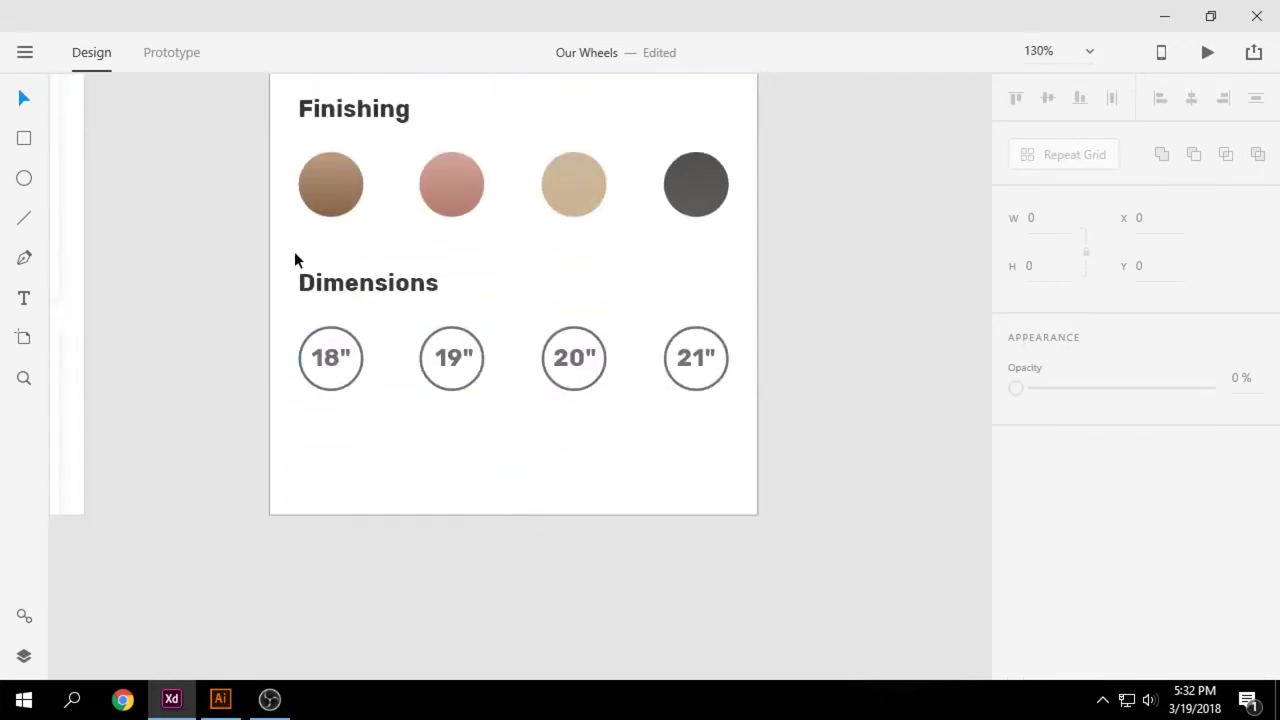
pyautogui.scroll(1, 310, 295)
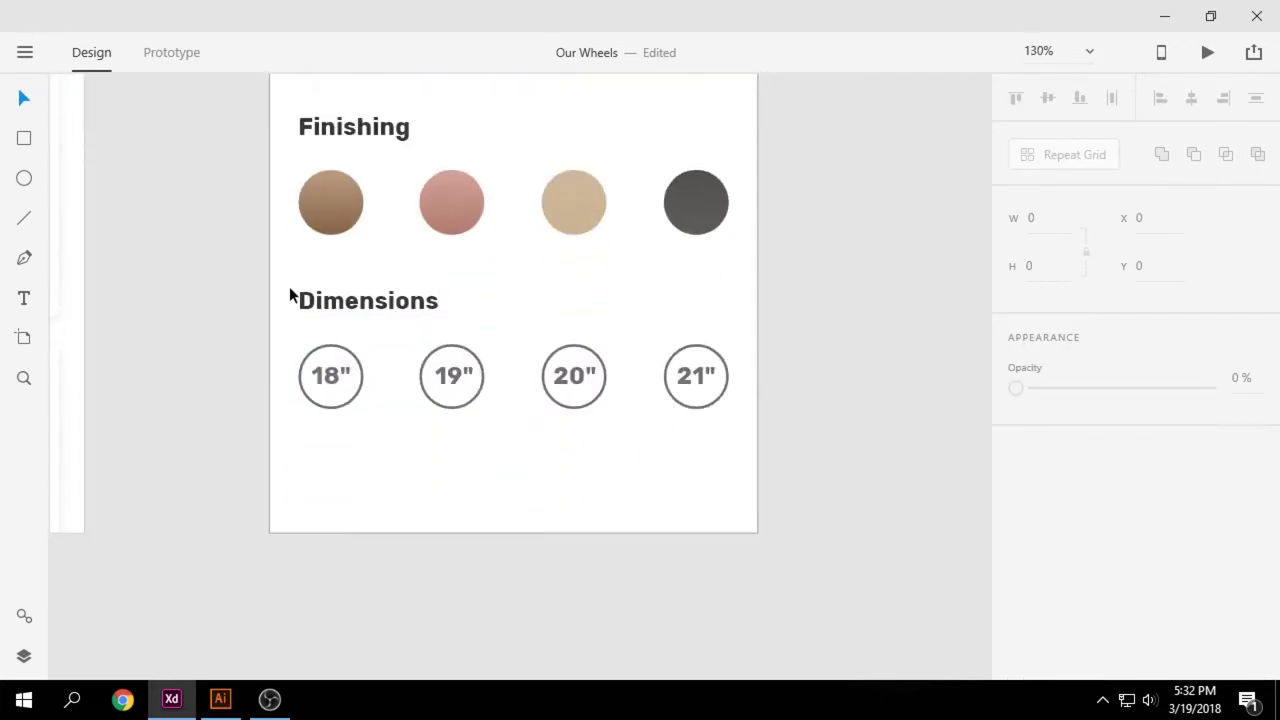
pyautogui.moveTo(290, 288); pyautogui.dragTo(734, 414)
pyautogui.click(1077, 163)
pyautogui.moveTo(514, 409); pyautogui.dragTo(515, 550)
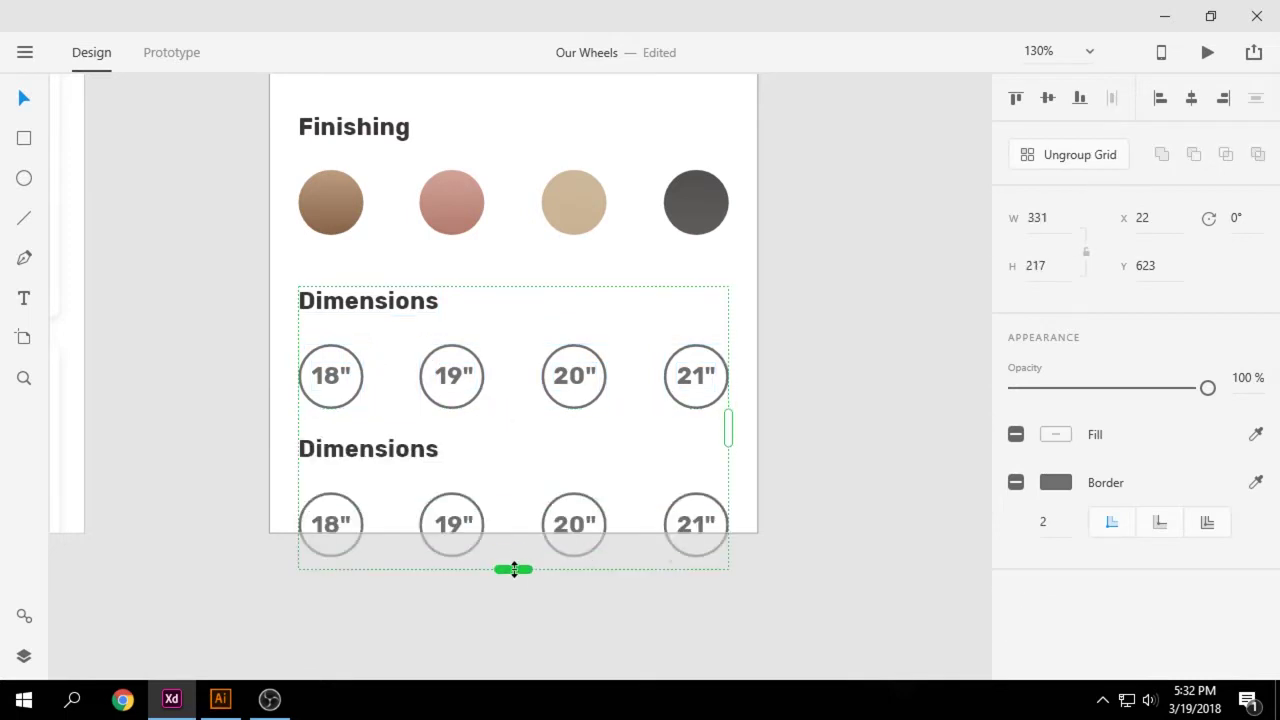
pyautogui.click(511, 594)
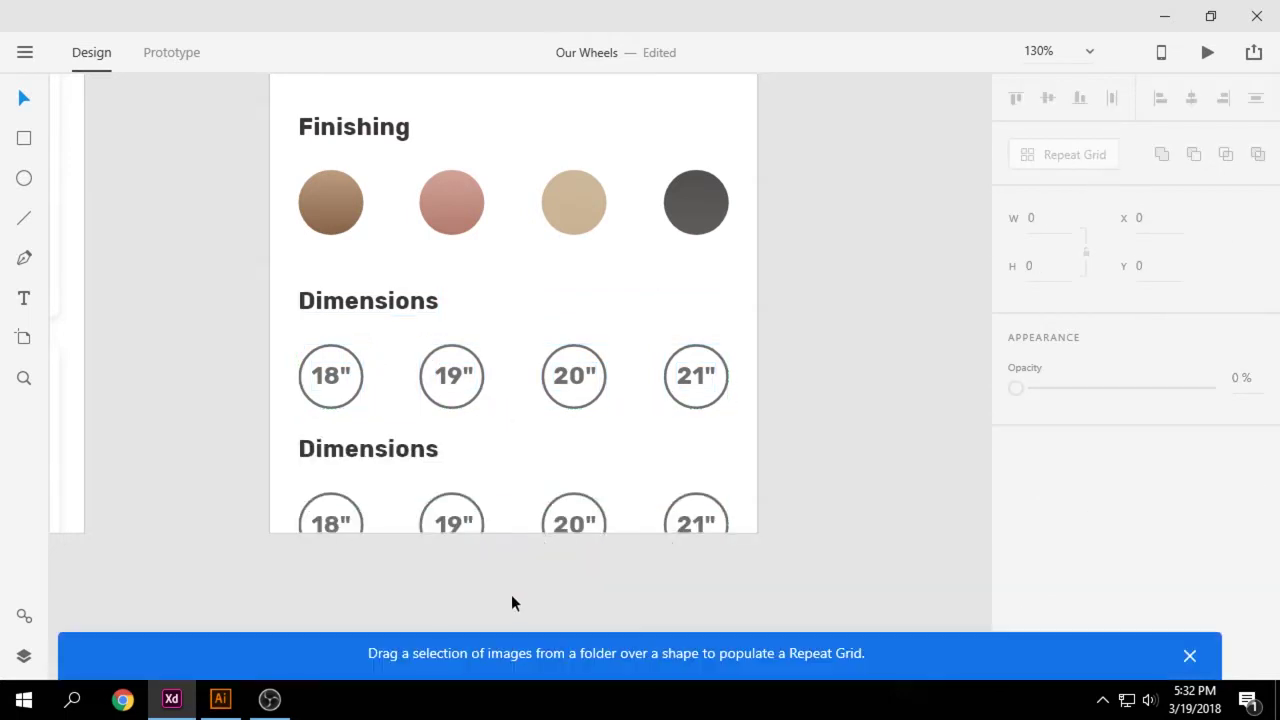
# - Shrink the gold wheel image to about 262 × 262 and recentre it horizontally below the status bar, at about Y 94
pyautogui.scroll(6, 511, 594)
pyautogui.click(545, 396)
pyautogui.moveTo(711, 566); pyautogui.dragTo(660, 517)
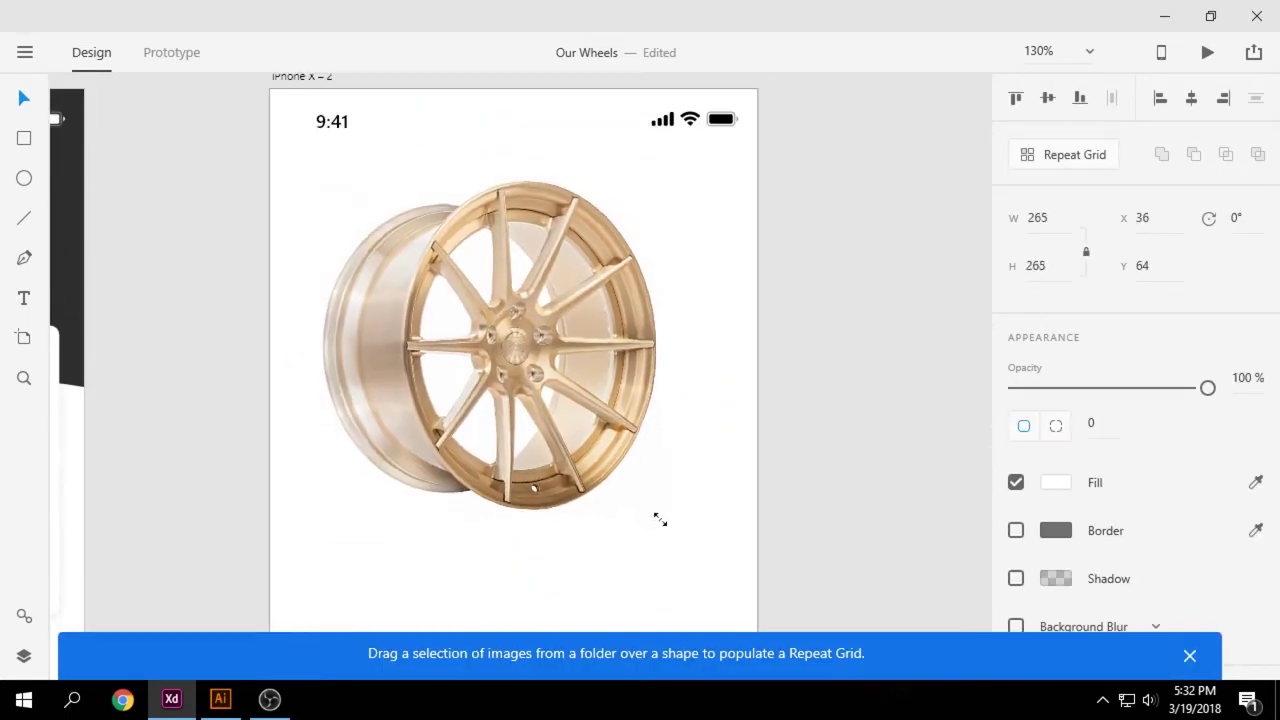
pyautogui.moveTo(546, 373); pyautogui.dragTo(573, 450)
pyautogui.scroll(-3, 551, 449)
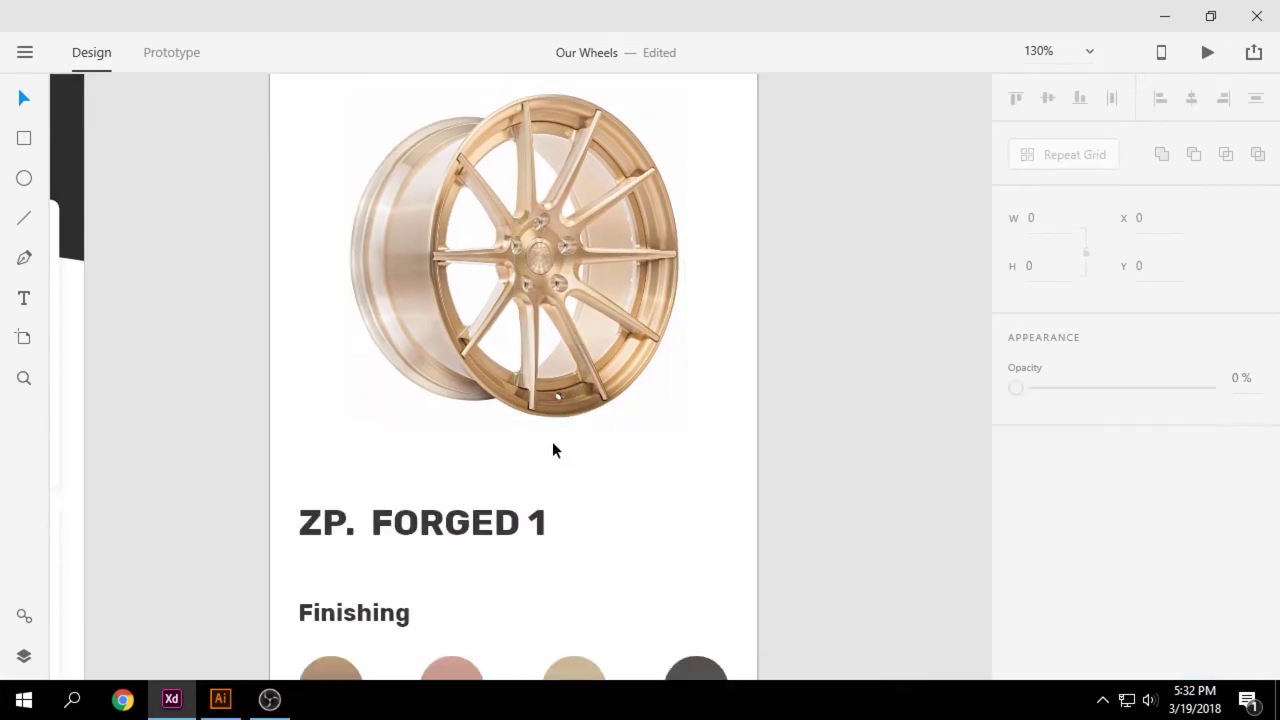
# - Move the ZP. FORGED 1 title together with the Finishing and Dimensions sections up 40 px
pyautogui.moveTo(243, 423); pyautogui.dragTo(790, 640)
pyautogui.scroll(-3, 808, 610)
pyautogui.scroll(-2, 808, 606)
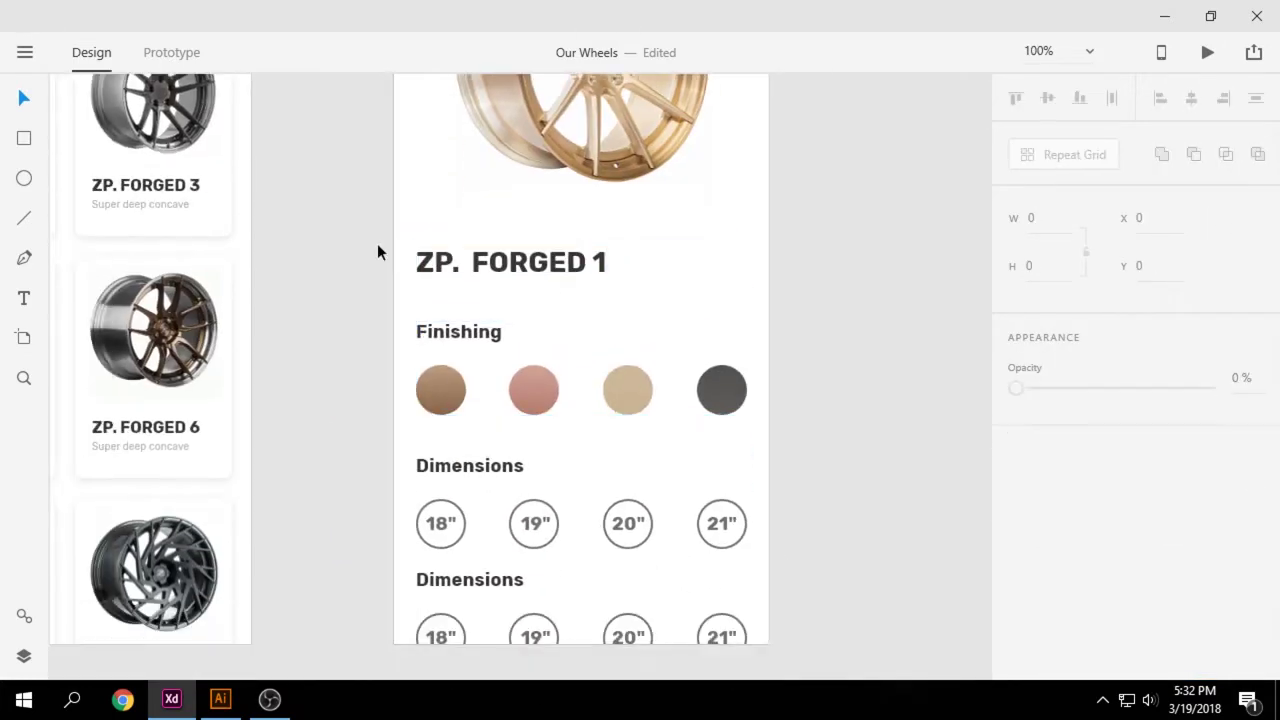
pyautogui.moveTo(377, 245); pyautogui.dragTo(811, 644)
pyautogui.hotkey('shift', 'Up')
pyautogui.hotkey('shift', 'Up')
pyautogui.hotkey('shift', 'Up')
pyautogui.hotkey('shift', 'Up')
pyautogui.click(815, 651)
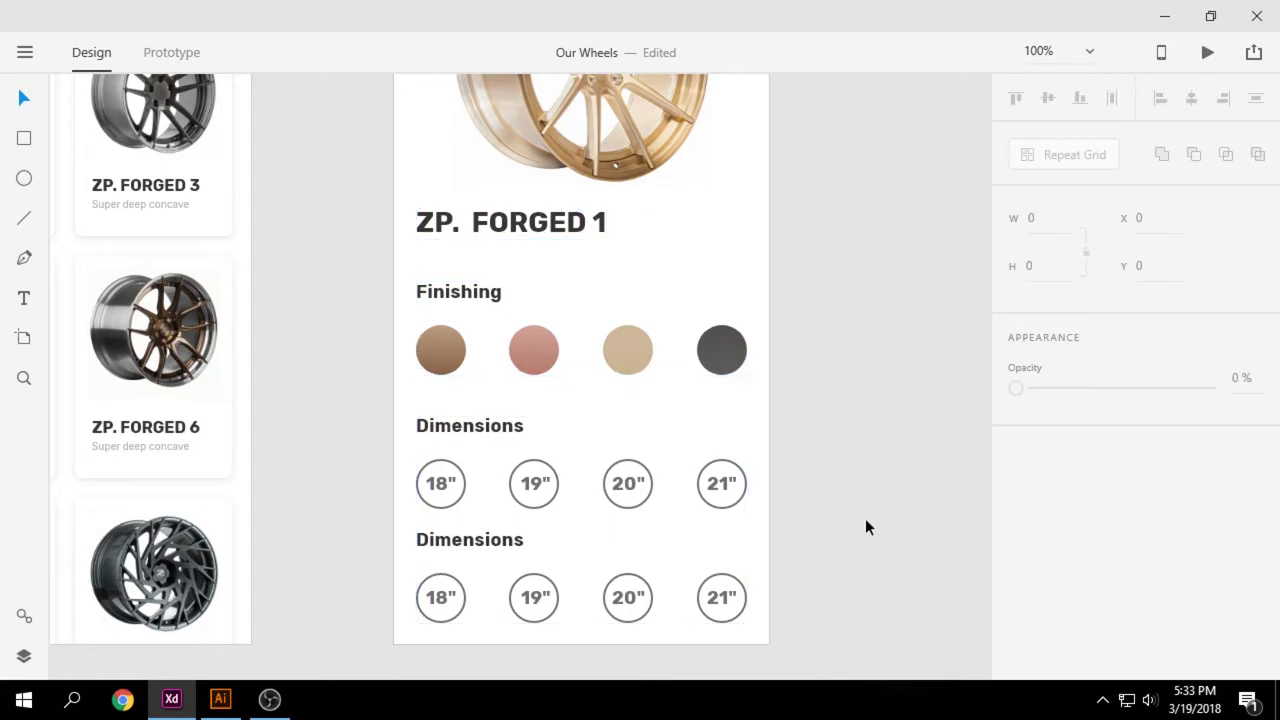
# - Move the ZP. FORGED 1 title down to Y 394 and widen the gap between the two repeated Dimensions blocks
pyautogui.click(524, 240)
pyautogui.hotkey('shift', 'Down')
pyautogui.hotkey('shift', 'Down')
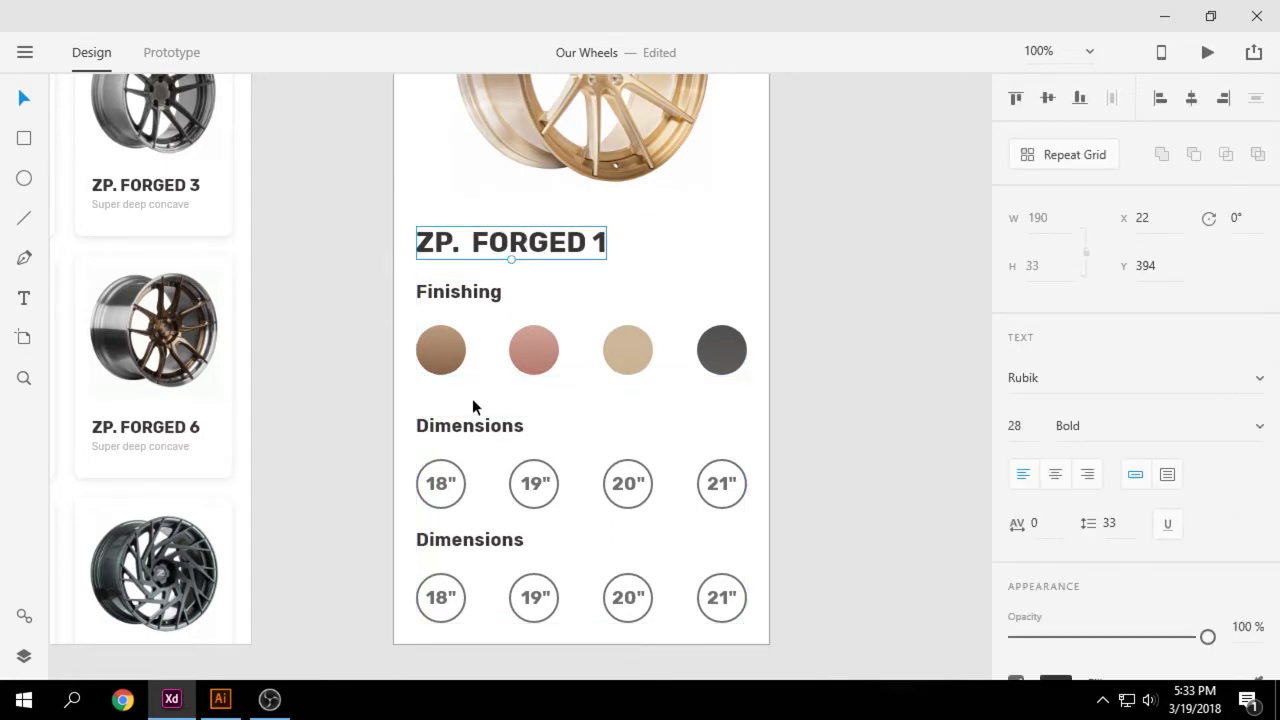
pyautogui.click(457, 537)
pyautogui.moveTo(540, 523); pyautogui.dragTo(537, 540)
pyautogui.click(810, 547)
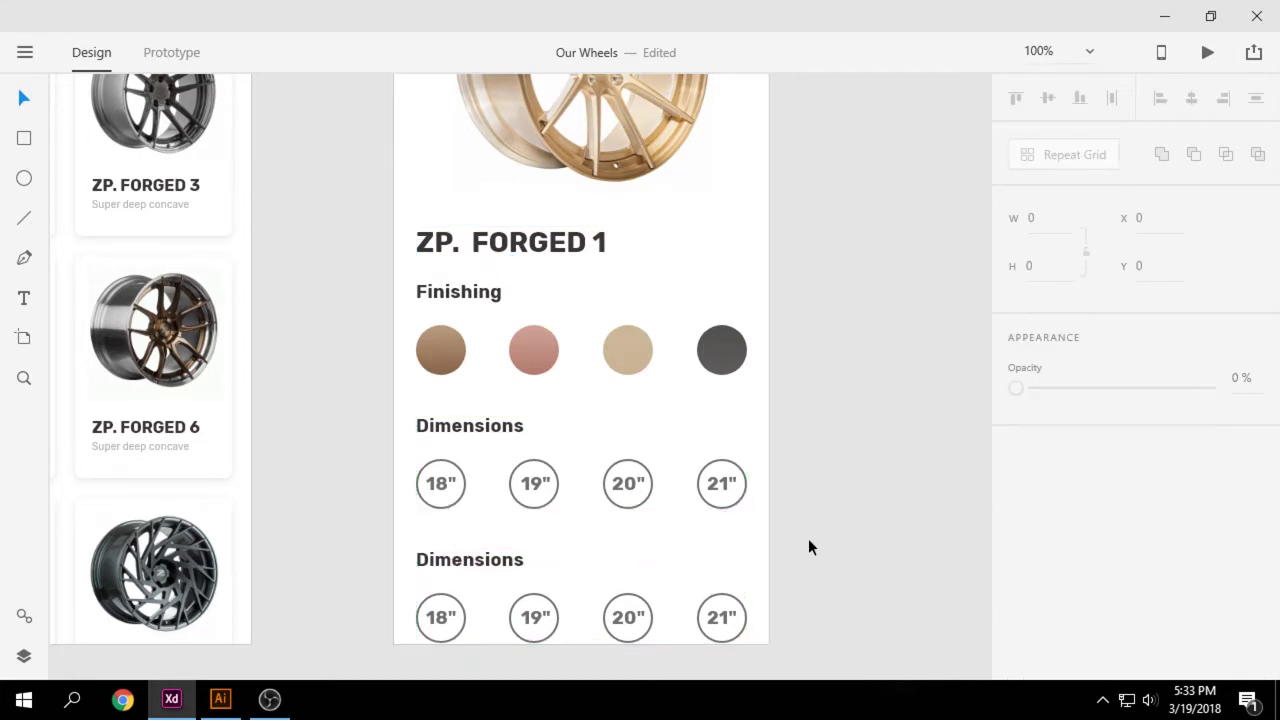
# - Scale the gold wheel image down further and recentre it horizontally on the artboard
pyautogui.scroll(3, 808, 536)
pyautogui.click(600, 400)
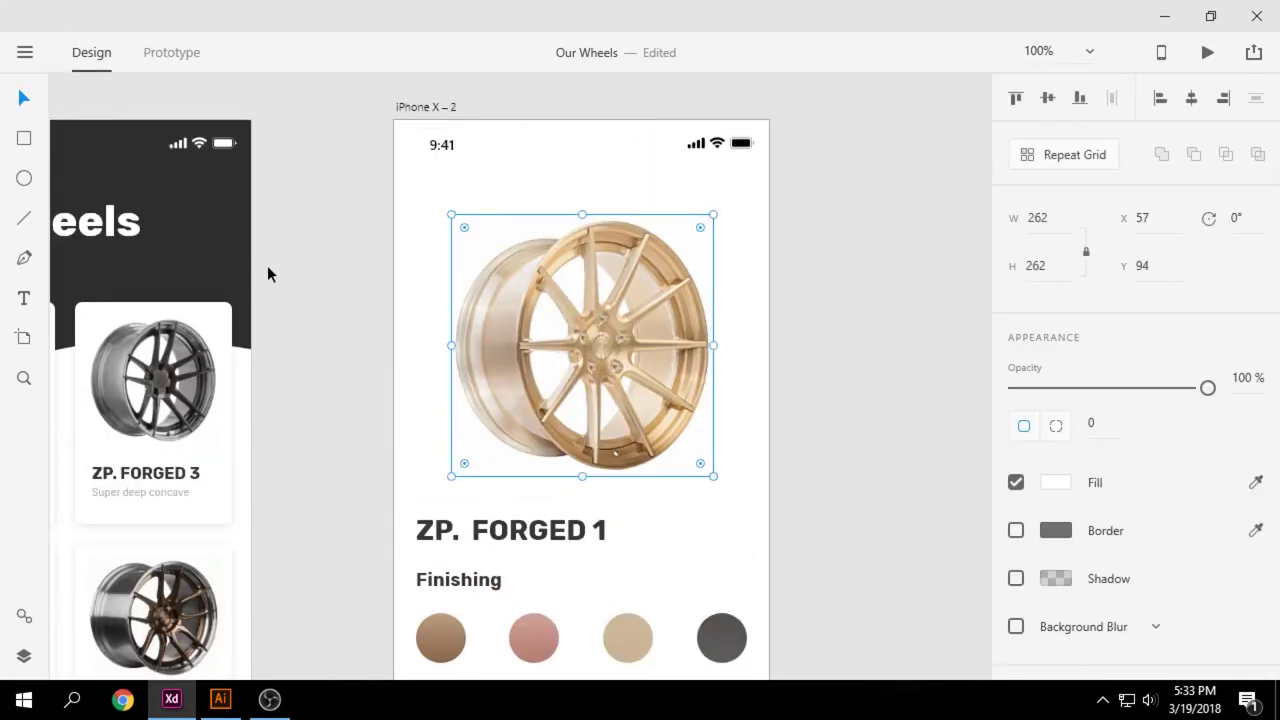
pyautogui.moveTo(716, 474); pyautogui.dragTo(669, 428)
pyautogui.moveTo(578, 324); pyautogui.dragTo(602, 323)
pyautogui.click(876, 409)
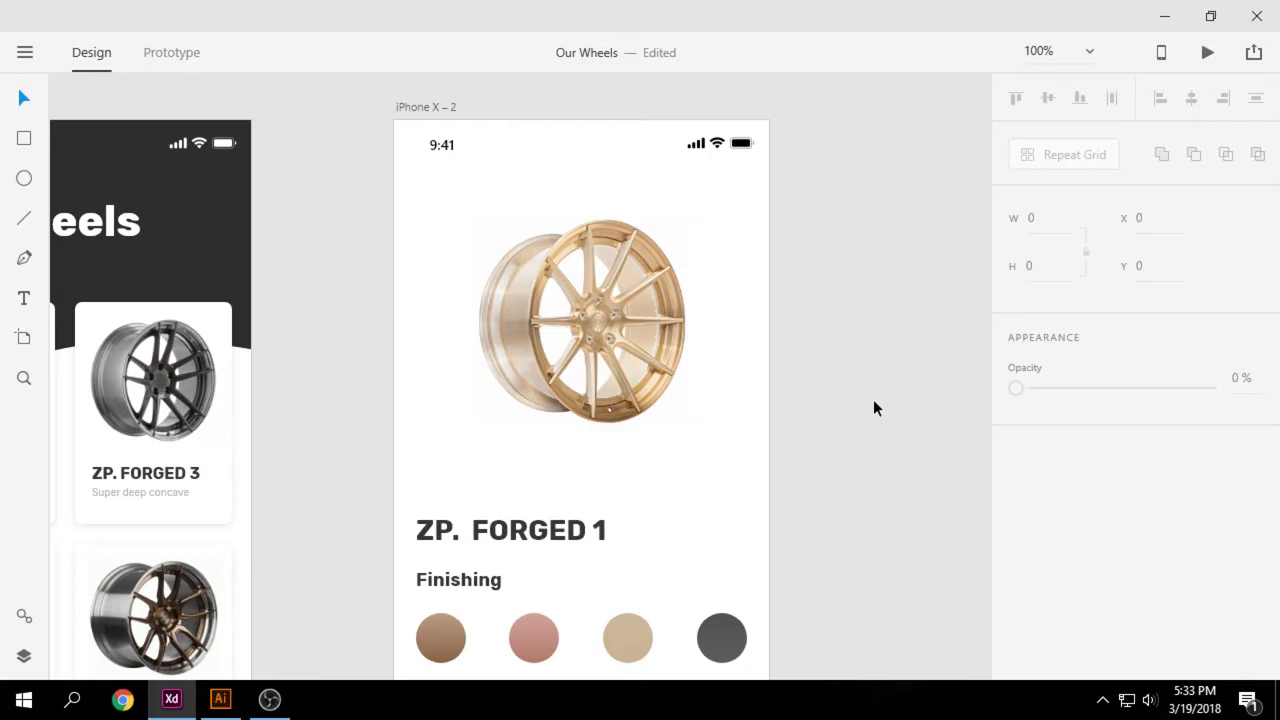
# - Try to combine the Finishing and Dimensions sections into one Repeat Grid and adjust its height
pyautogui.scroll(-2, 873, 399)
pyautogui.click(550, 423)
pyautogui.scroll(-3, 550, 423)
pyautogui.click(447, 415)
pyautogui.moveTo(401, 309); pyautogui.dragTo(819, 637)
pyautogui.click(1040, 155)
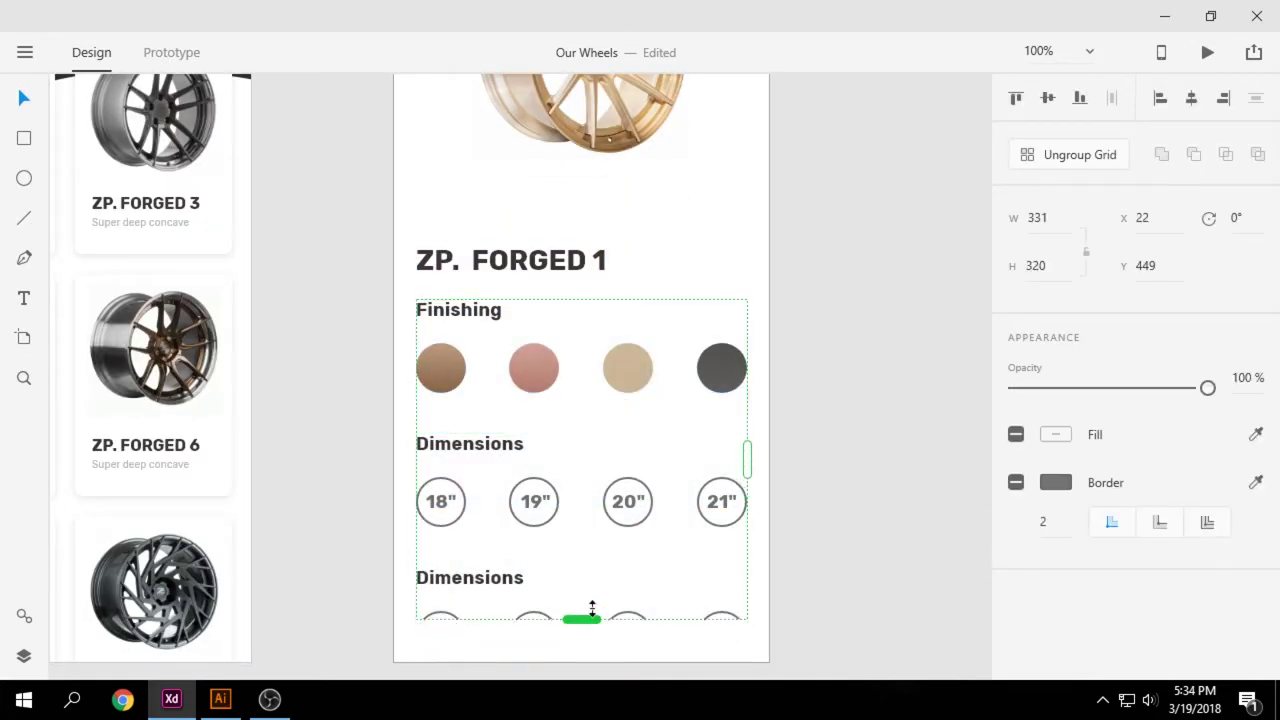
pyautogui.moveTo(592, 608); pyautogui.dragTo(580, 714)
pyautogui.scroll(-4, 820, 568)
pyautogui.moveTo(781, 594); pyautogui.dragTo(777, 622)
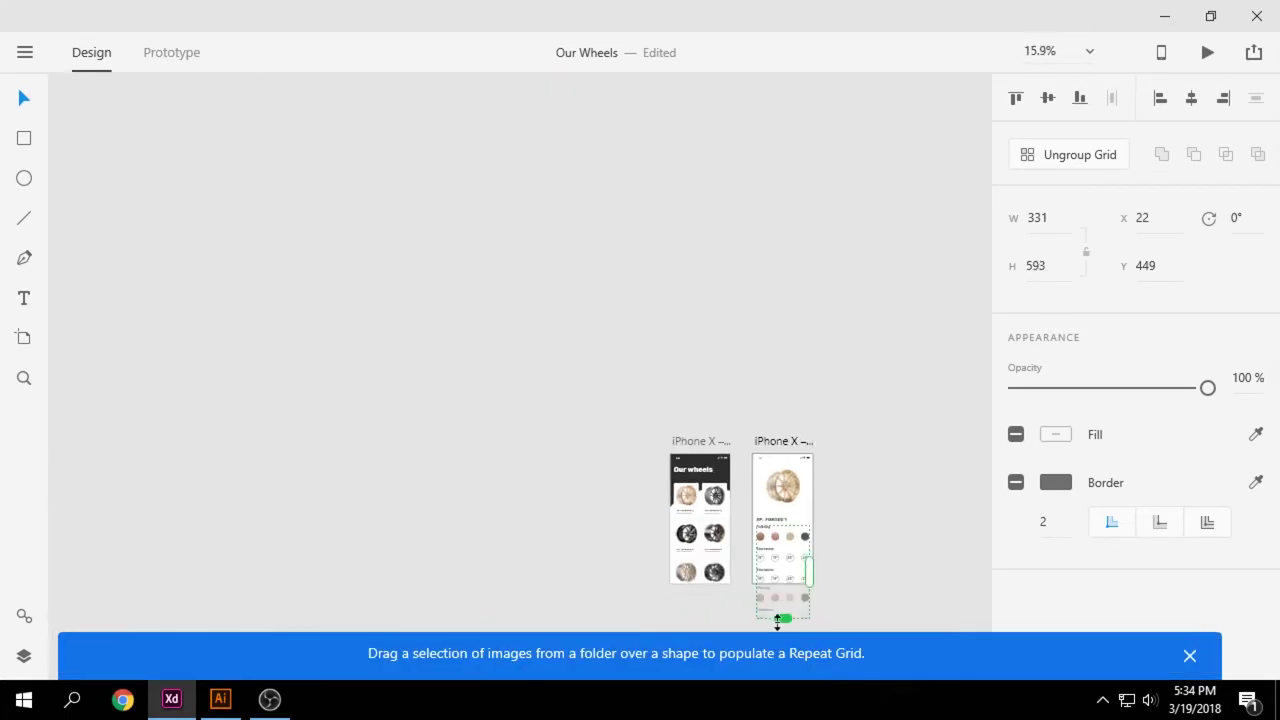
pyautogui.scroll(10, 783, 587)
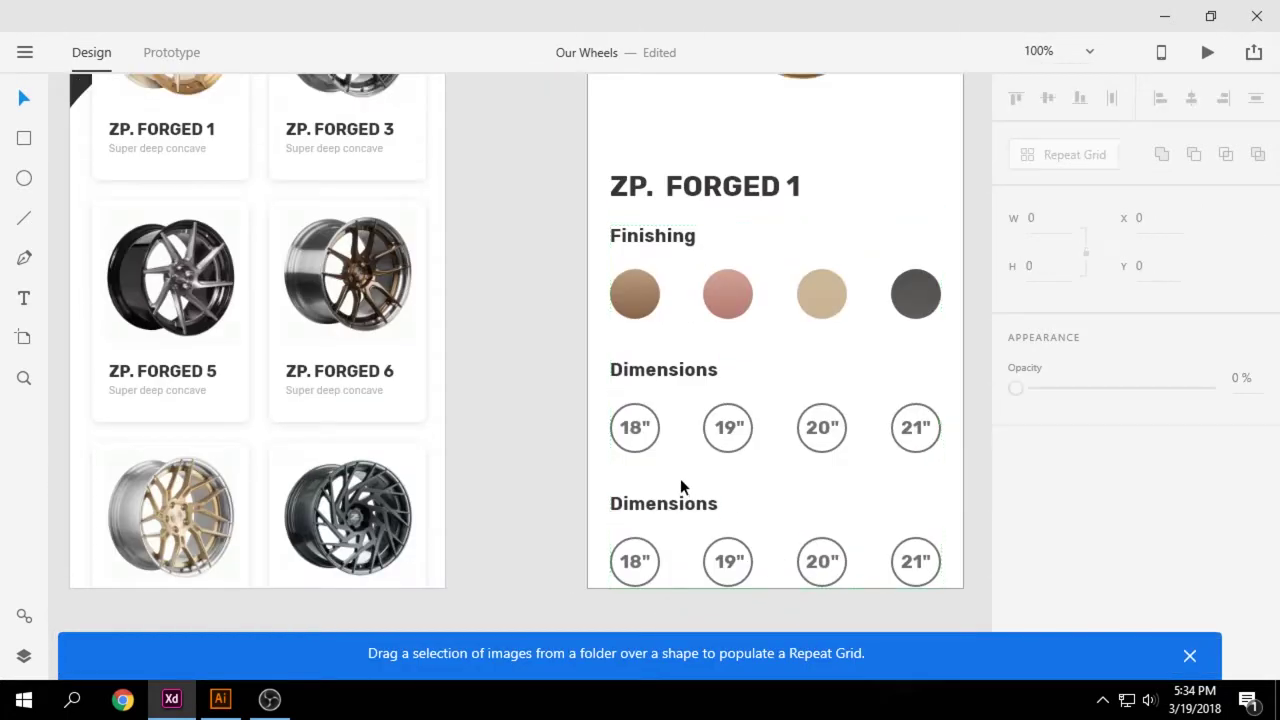
# - Ungroup the combined Repeat Grid holding the Finishing and Dimensions sections, including the group it leaves behind
pyautogui.click(715, 445)
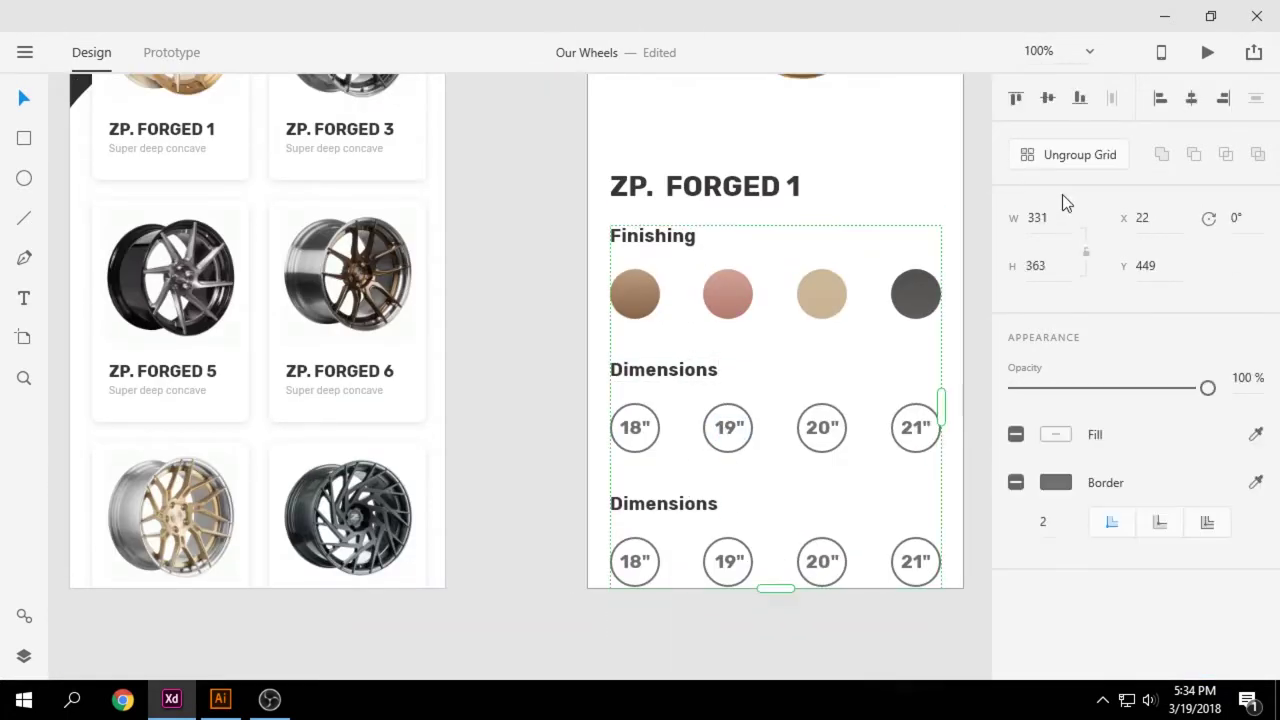
pyautogui.click(1065, 155)
pyautogui.click(953, 289)
pyautogui.rightClick(822, 305)
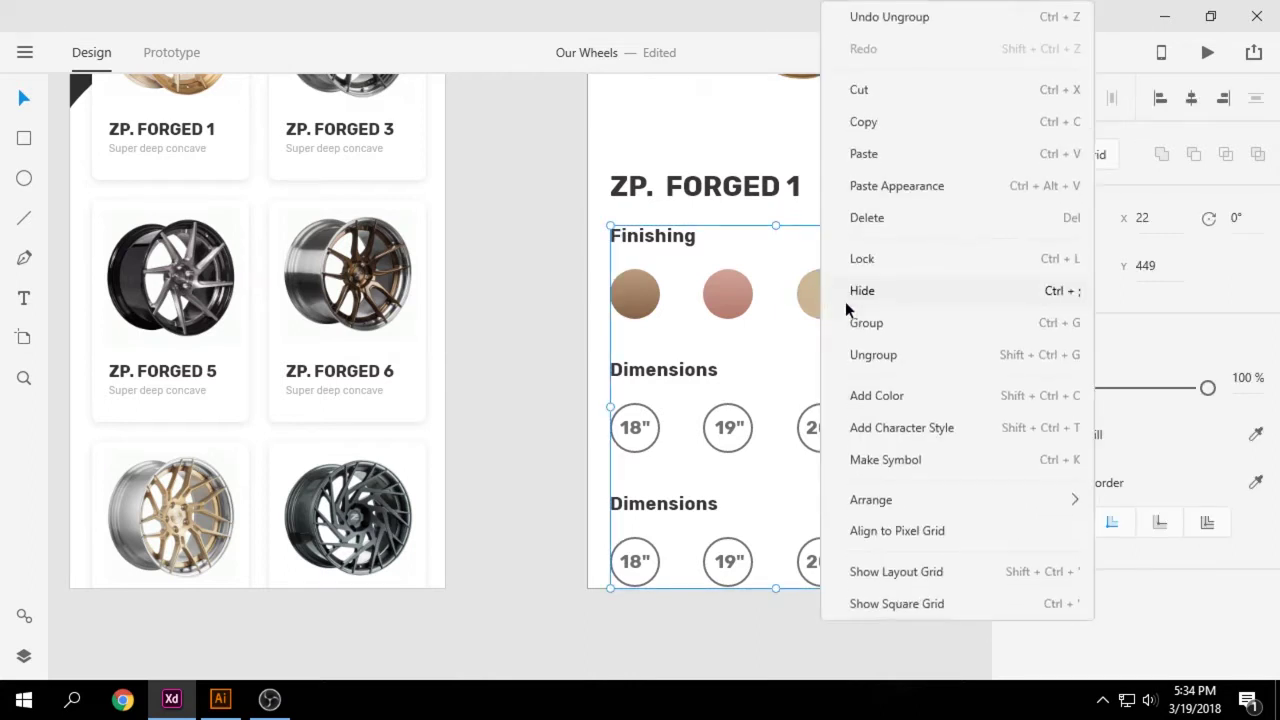
pyautogui.click(888, 352)
pyautogui.press('Escape')
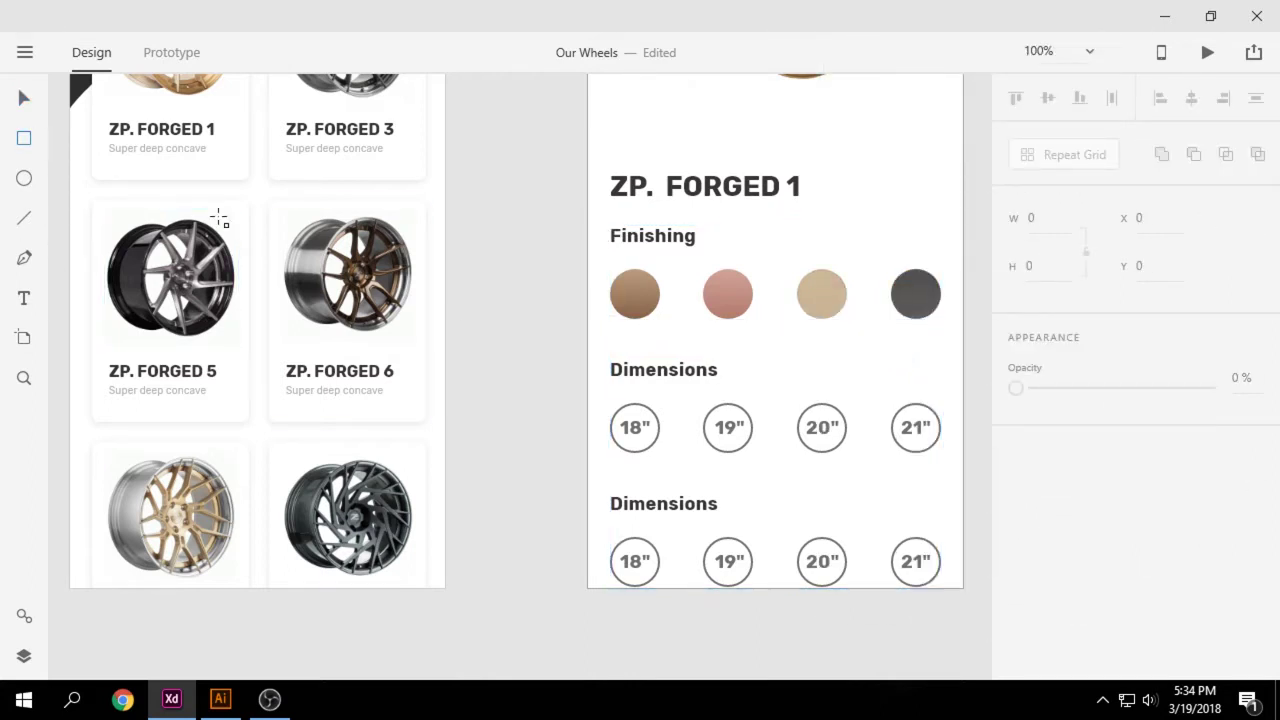
pyautogui.moveTo(622, 321); pyautogui.dragTo(659, 359)
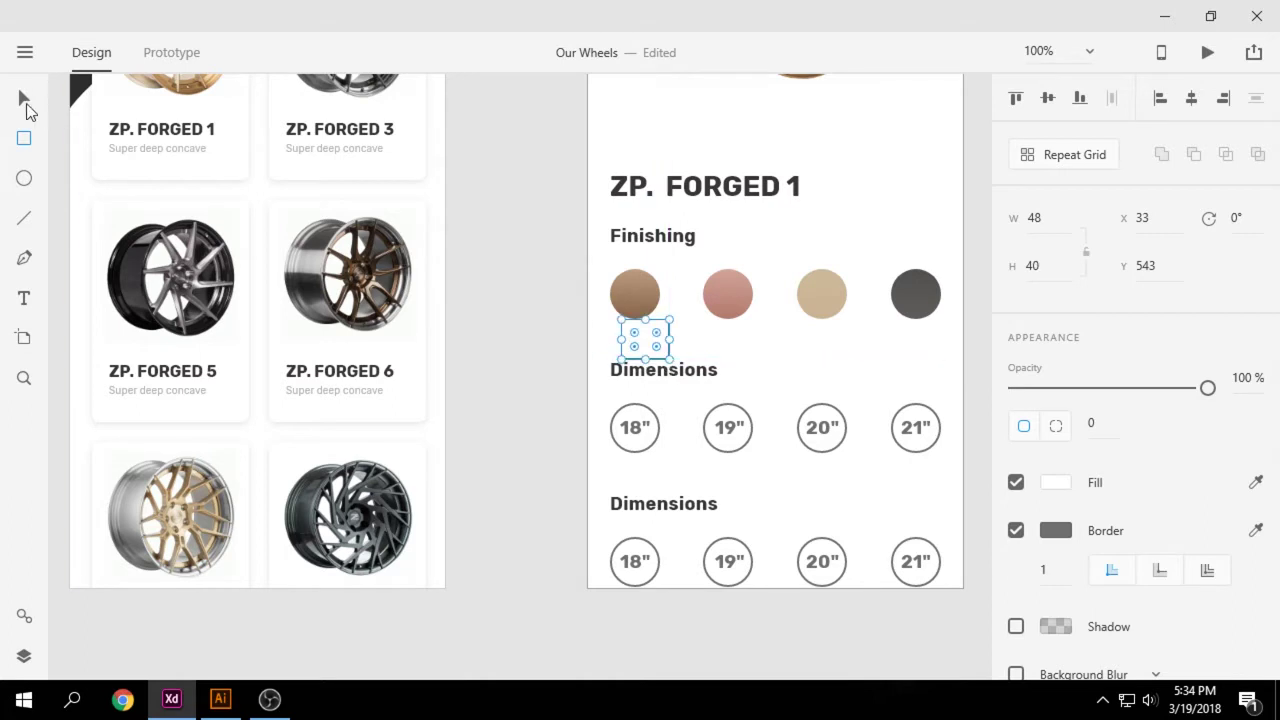
pyautogui.click(27, 104)
pyautogui.press('Delete')
# - Ungroup the Dimensions Repeat Grid and shift its two blocks downward with wider spacing between the sections
pyautogui.moveTo(598, 350); pyautogui.dragTo(962, 459)
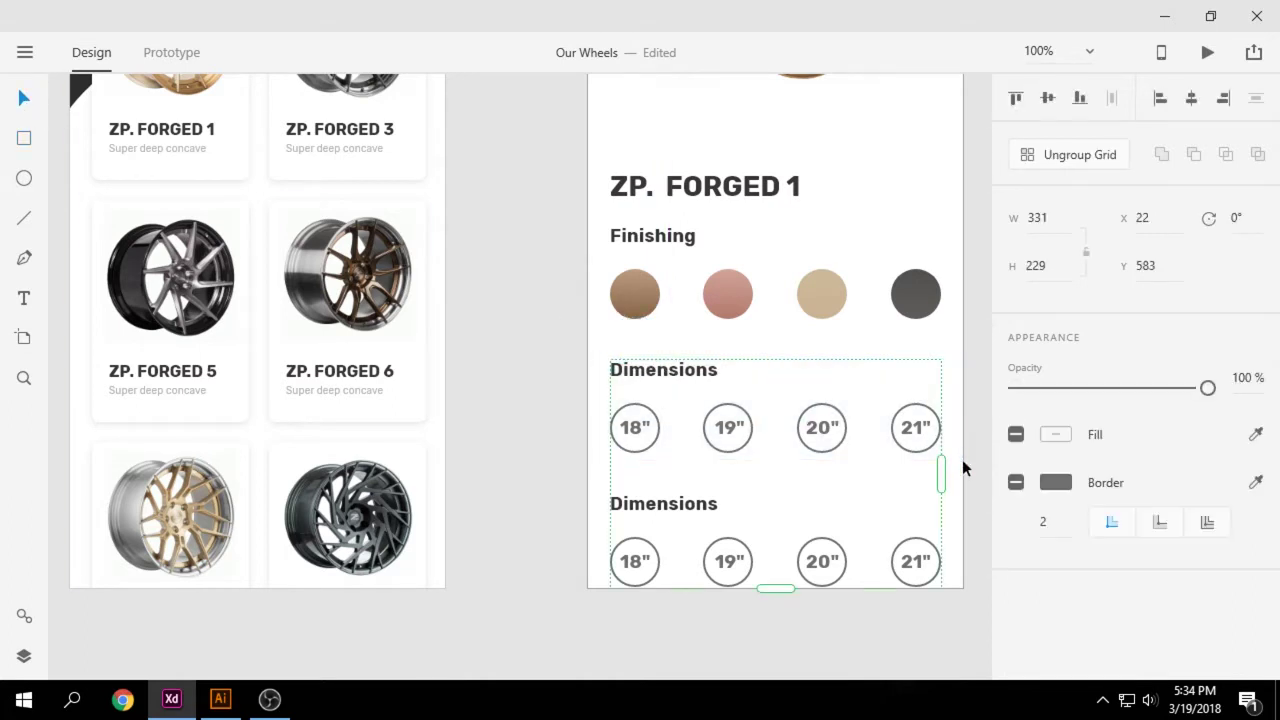
pyautogui.hotkey('ctrl', 'shift', 'g')
pyautogui.moveTo(603, 377); pyautogui.dragTo(950, 500)
pyautogui.rightClick(871, 413)
pyautogui.click(986, 410)
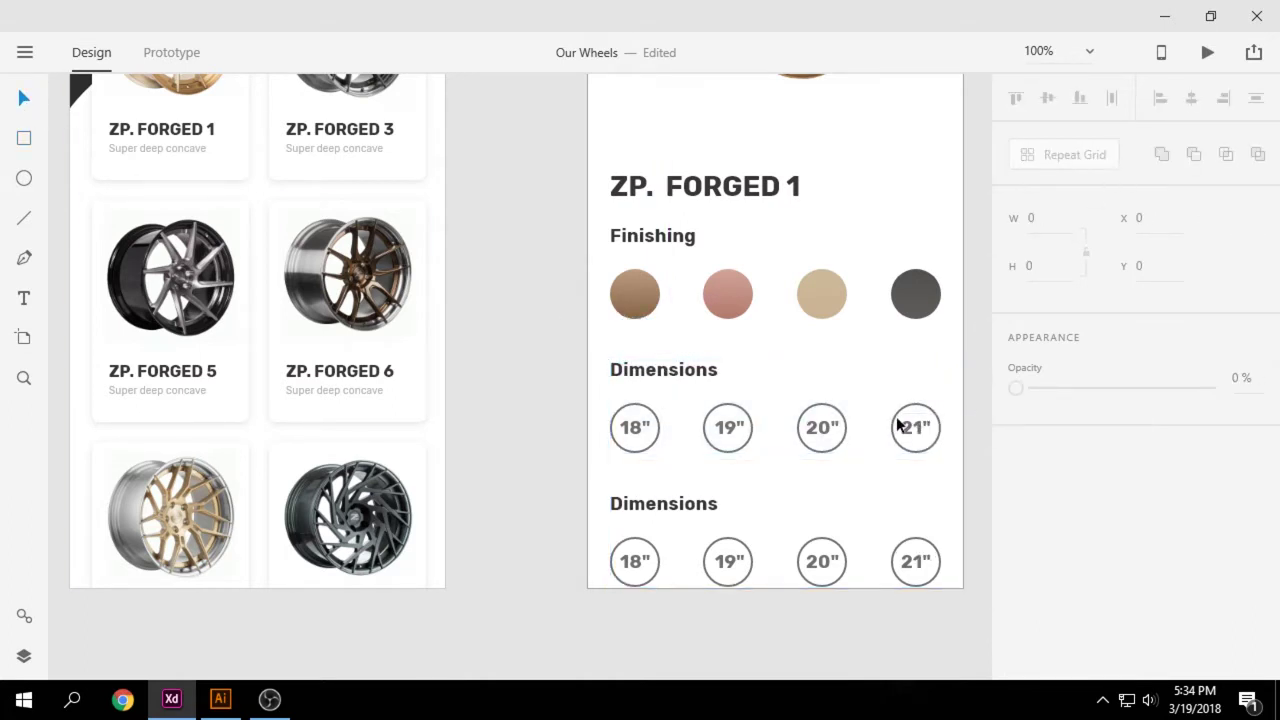
pyautogui.click(905, 428)
pyautogui.moveTo(776, 484); pyautogui.dragTo(641, 241)
# - Nudge the ZP. FORGED 1 title up about 8 px, away from the Finishing heading
pyautogui.click(655, 195)
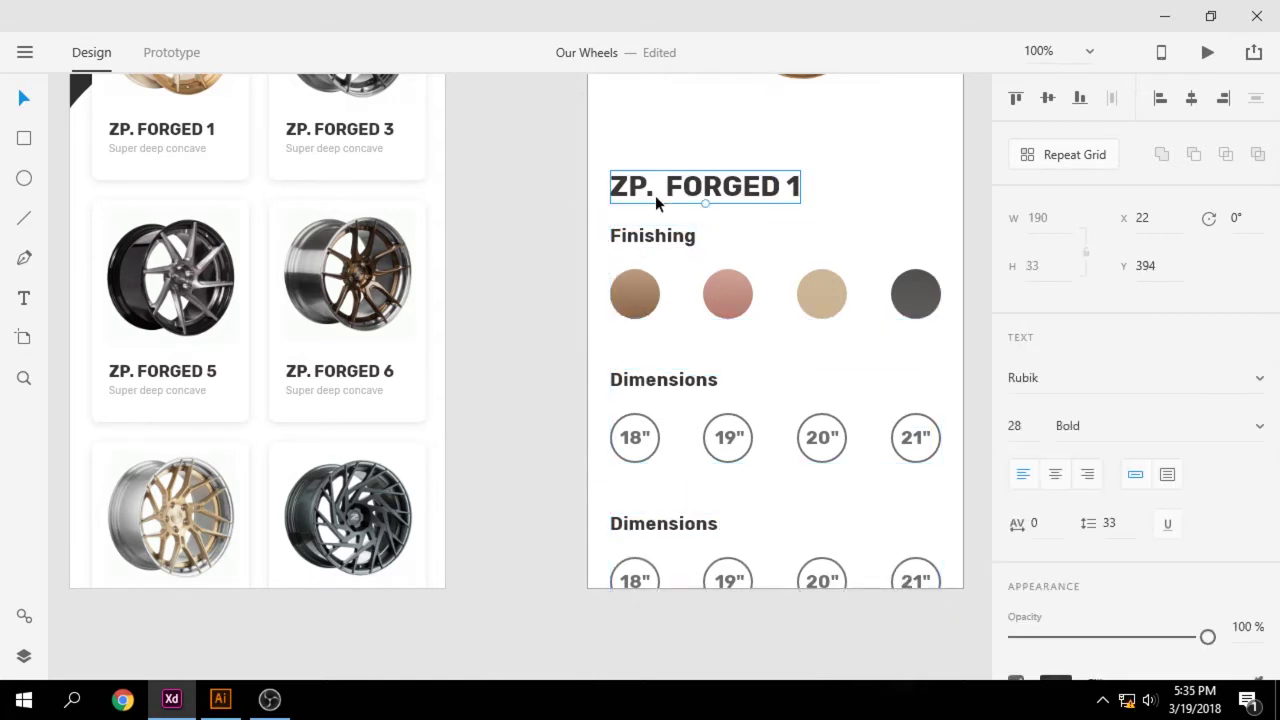
pyautogui.press('Up')
pyautogui.press('Up')
pyautogui.press('Up')
pyautogui.press('Up')
pyautogui.press('Up')
pyautogui.press('Up')
pyautogui.press('Up')
pyautogui.press('Up')
pyautogui.click(673, 149)
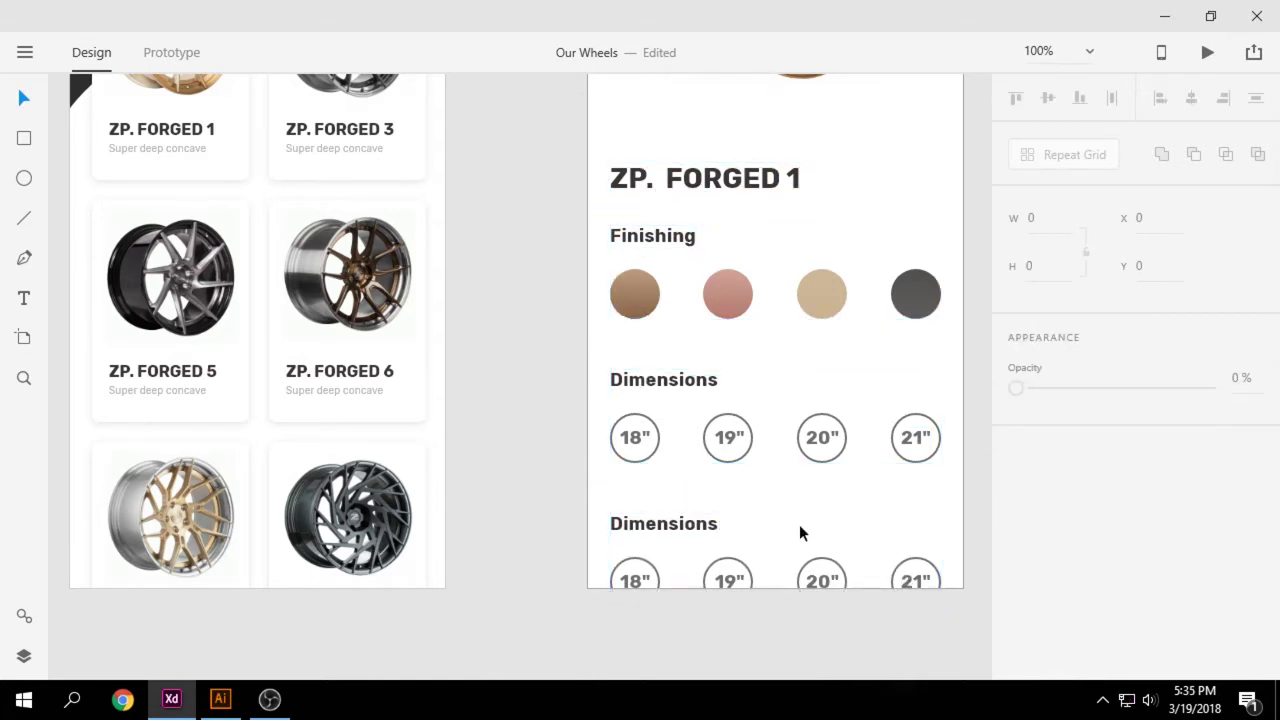
pyautogui.click(694, 447)
pyautogui.click(812, 468)
pyautogui.scroll(-2, 808, 513)
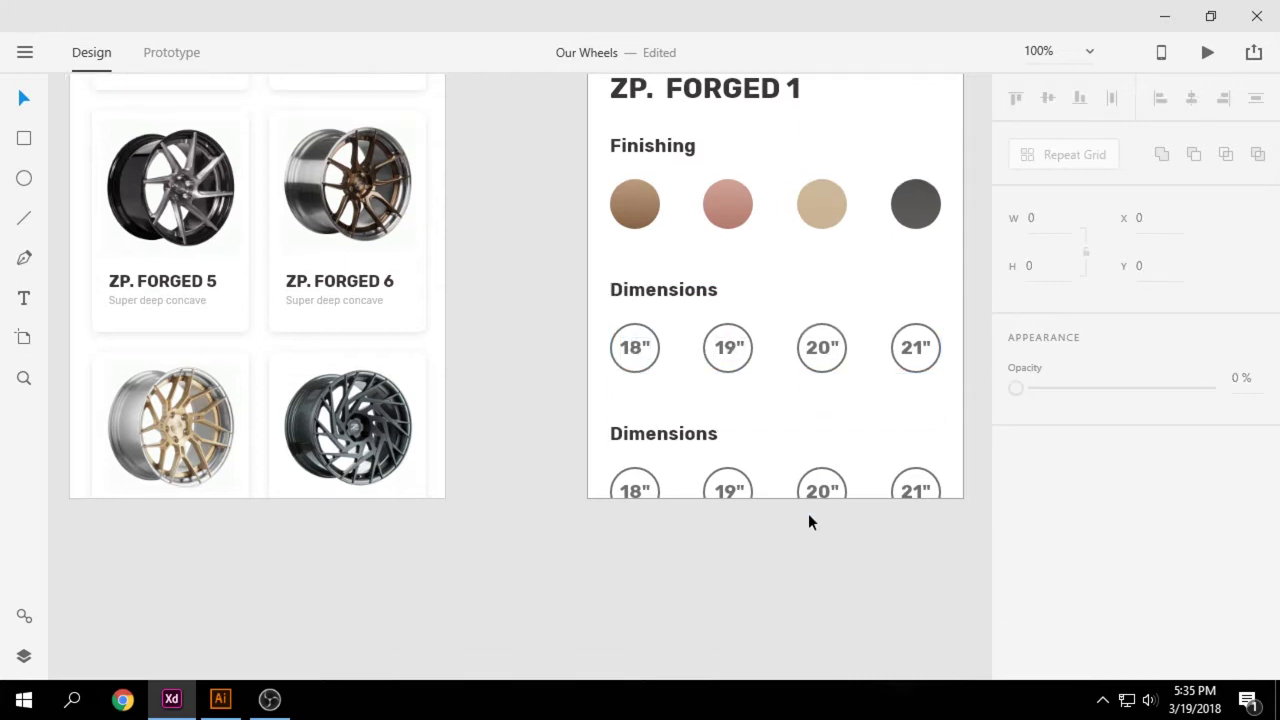
pyautogui.scroll(8, 756, 527)
pyautogui.scroll(-7, 757, 526)
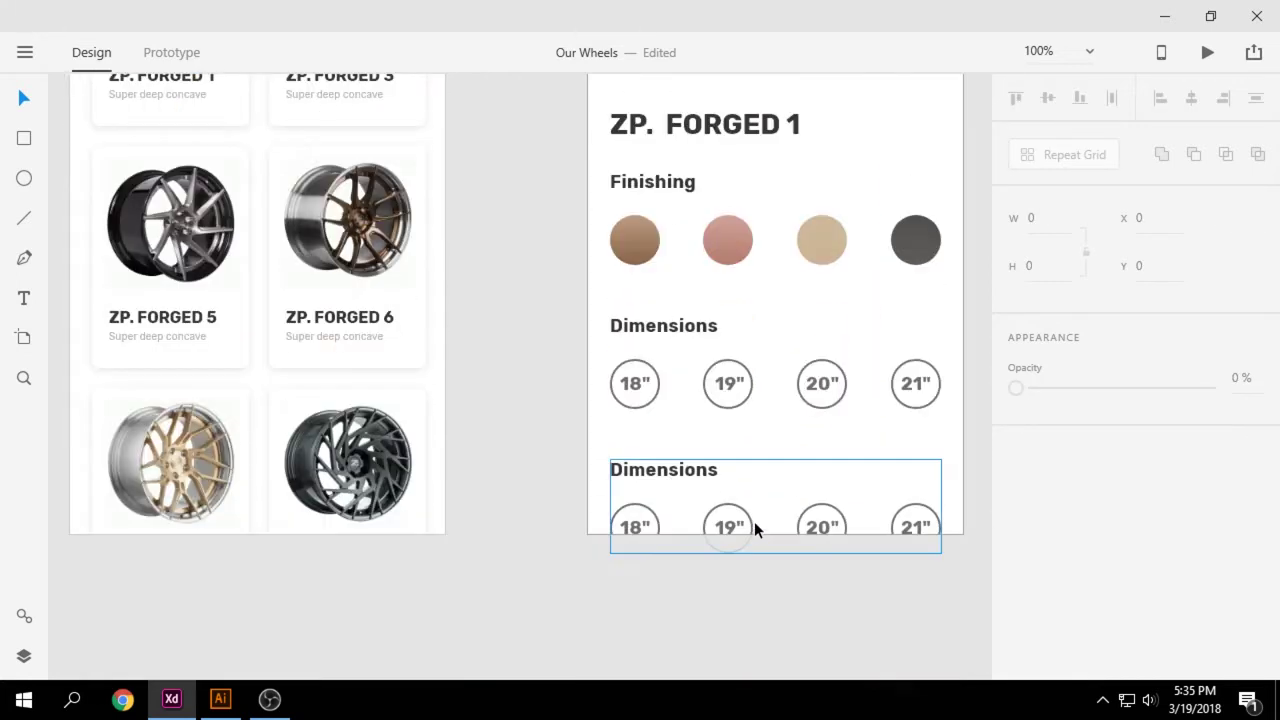
pyautogui.click(754, 529)
pyautogui.scroll(8, 752, 527)
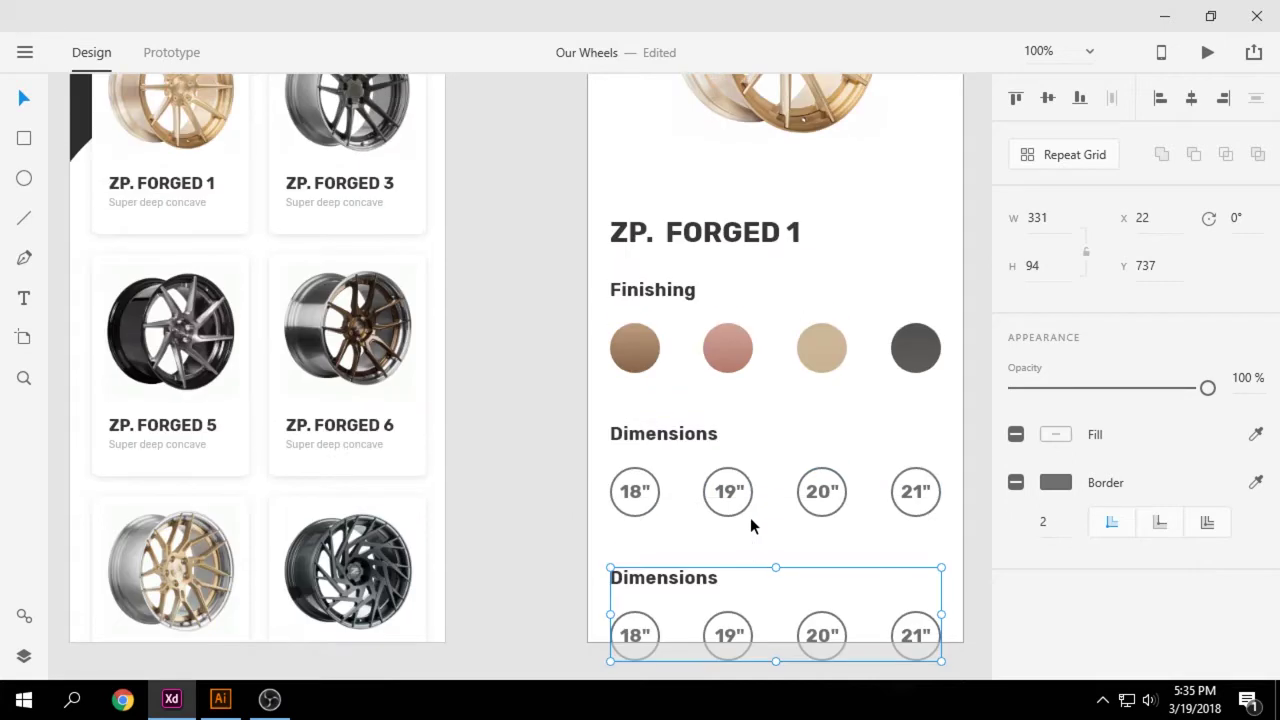
# - Switch to the Z-Performance website in Chrome and open its Forged Wheels page from the product category page
pyautogui.click(132, 699)
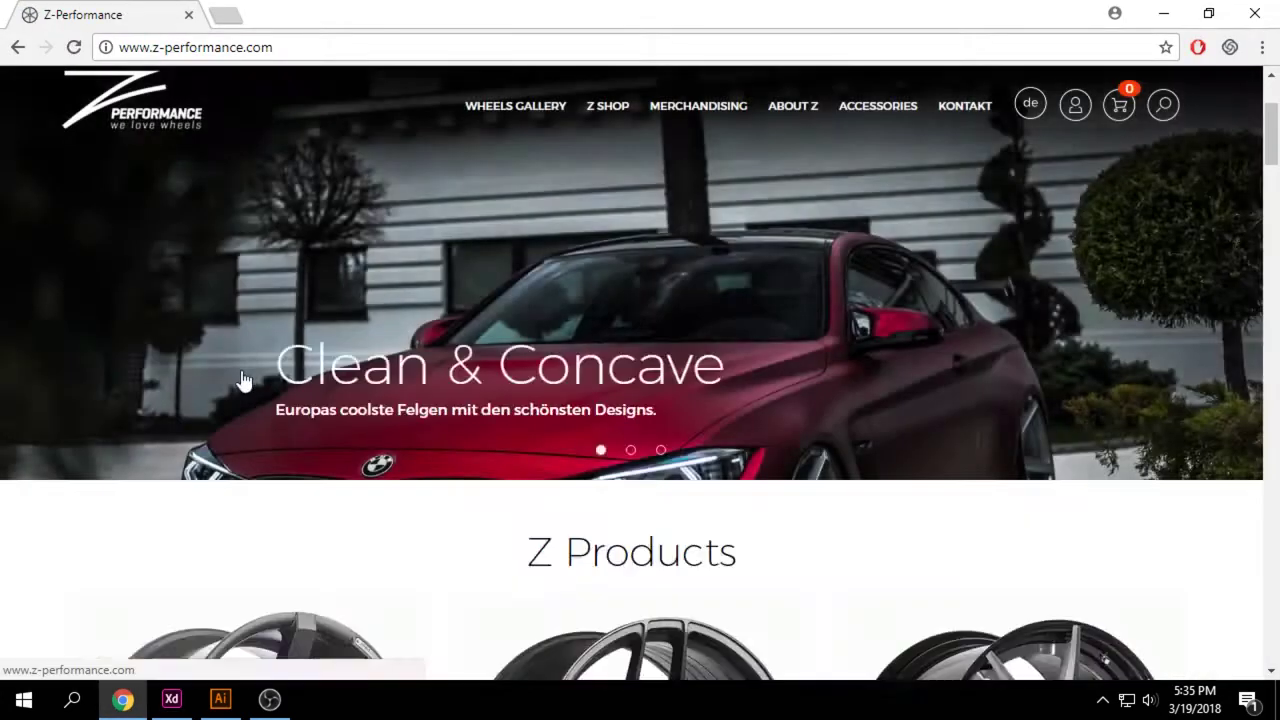
pyautogui.scroll(-5, 640, 400)
pyautogui.click(1015, 367)
pyautogui.scroll(-10, 1015, 367)
pyautogui.click(1024, 206)
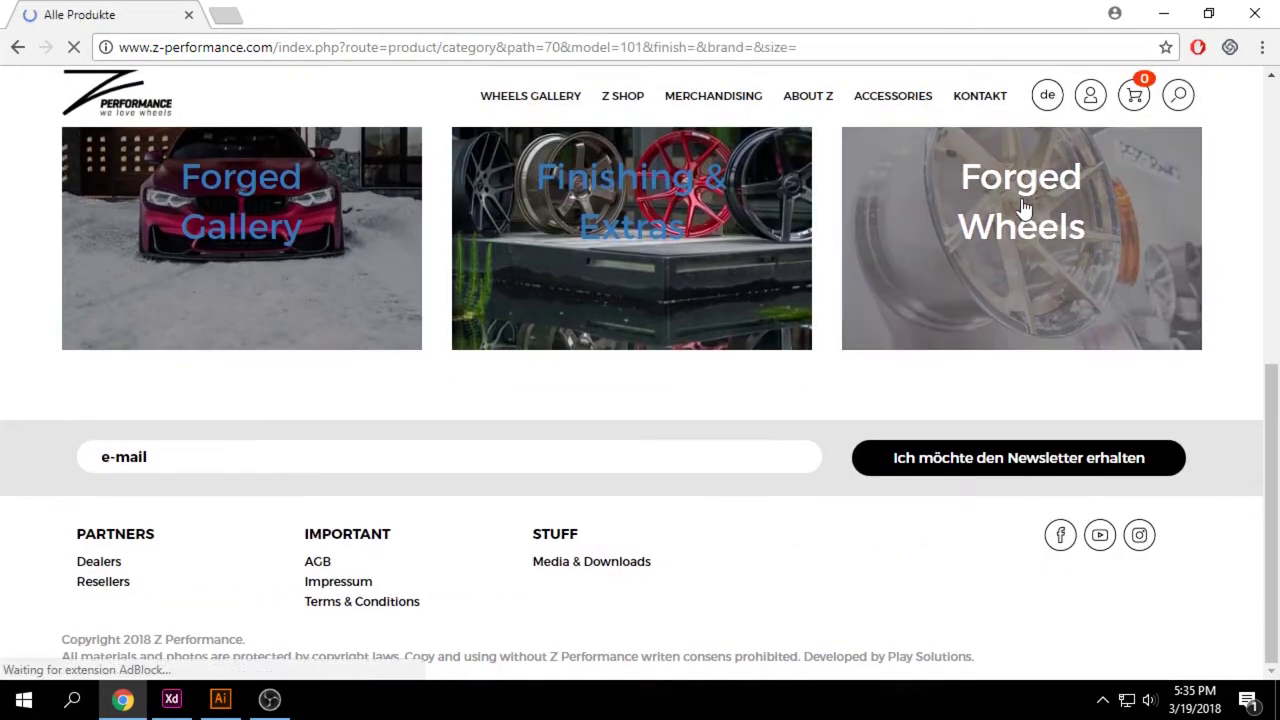
# - Open the BMW 1er M ZP.FORGED 1 Super Deep Concave gallery and save the front-view Royal Gold wheel image
pyautogui.scroll(-5, 229, 486)
pyautogui.click(223, 477)
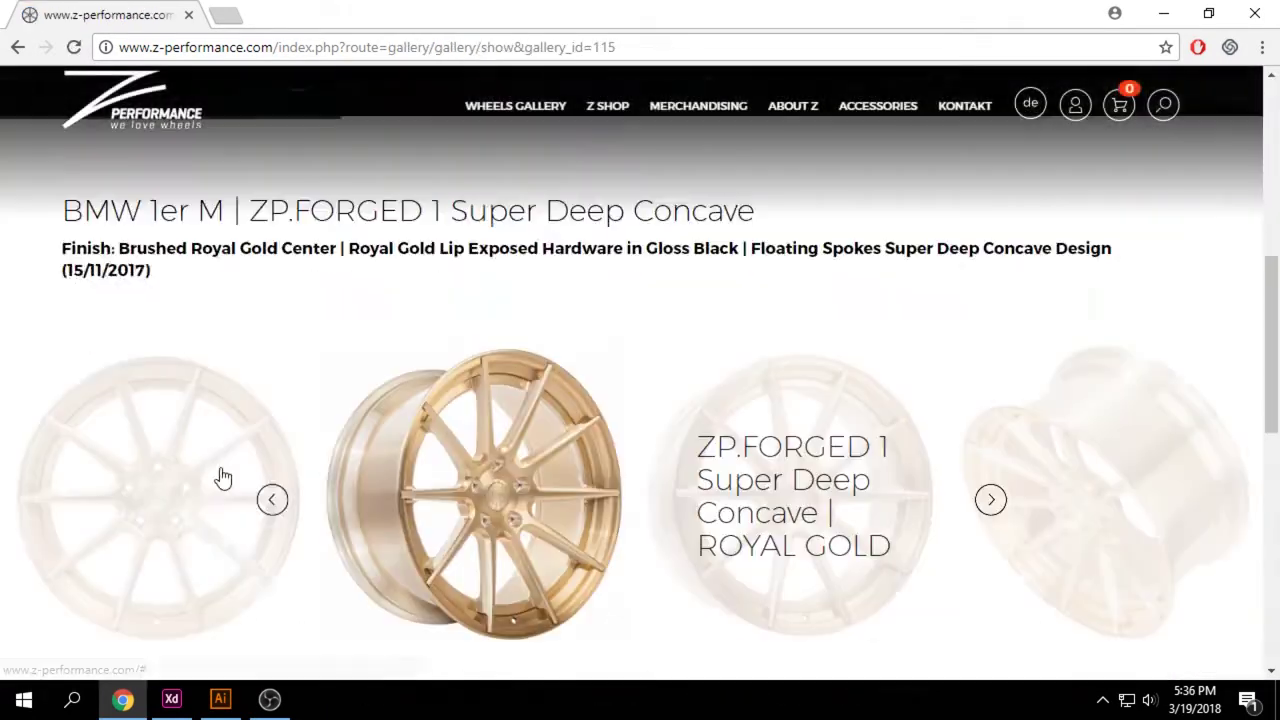
pyautogui.scroll(-1, 223, 477)
pyautogui.click(271, 400)
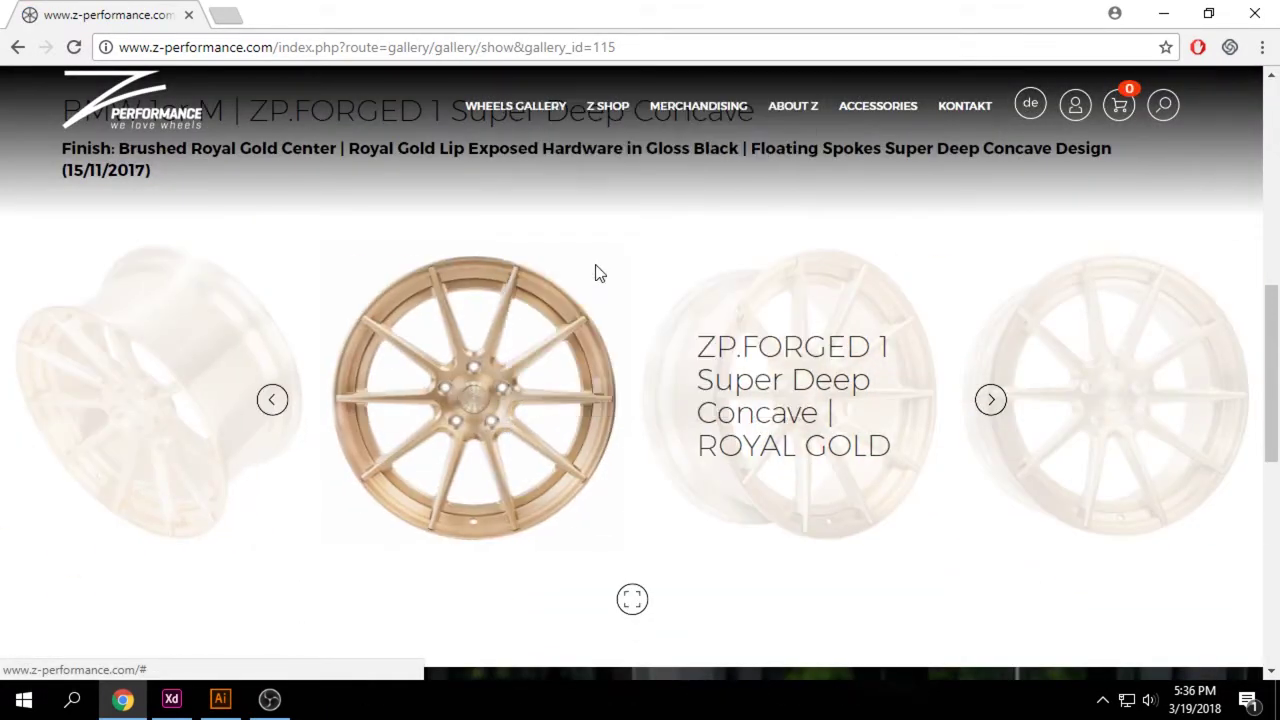
pyautogui.rightClick(595, 273)
pyautogui.click(640, 305)
pyautogui.press('Return')
# - Save a second wheel view from the ZP.FORGED 1 Royal Gold carousel
pyautogui.click(272, 400)
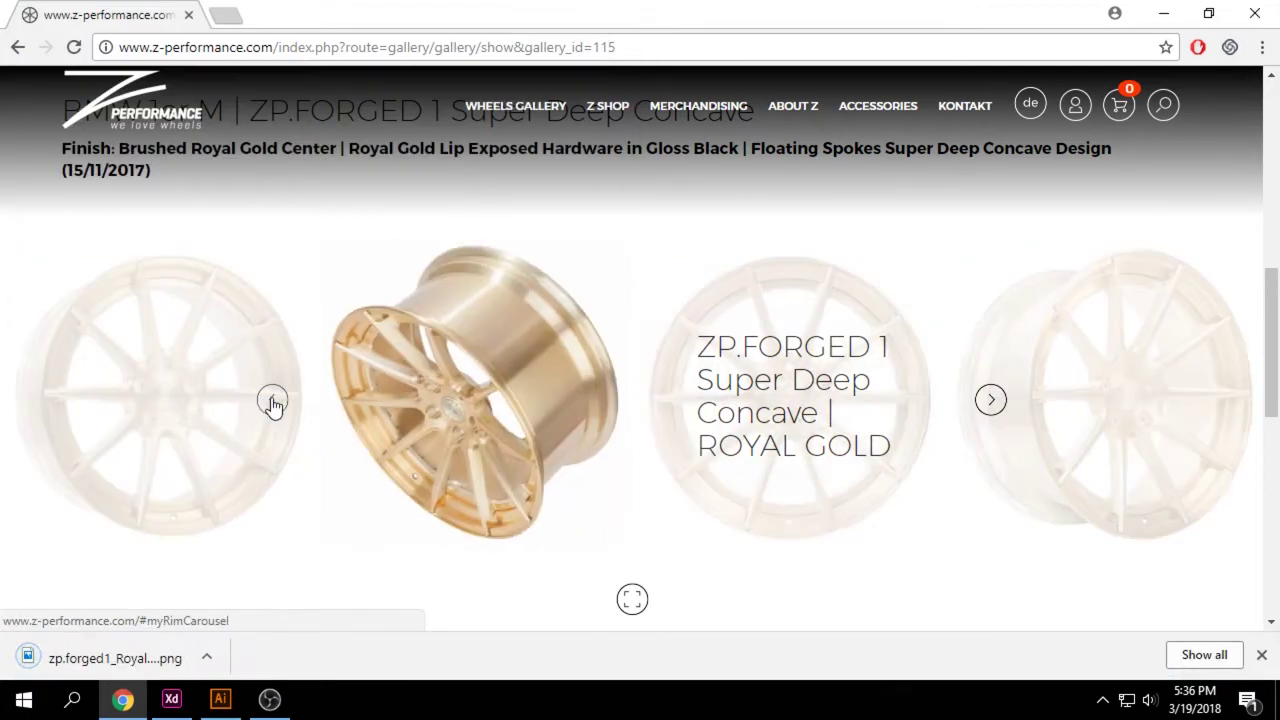
pyautogui.rightClick(447, 393)
pyautogui.click(340, 402)
pyautogui.rightClick(473, 399)
pyautogui.click(518, 431)
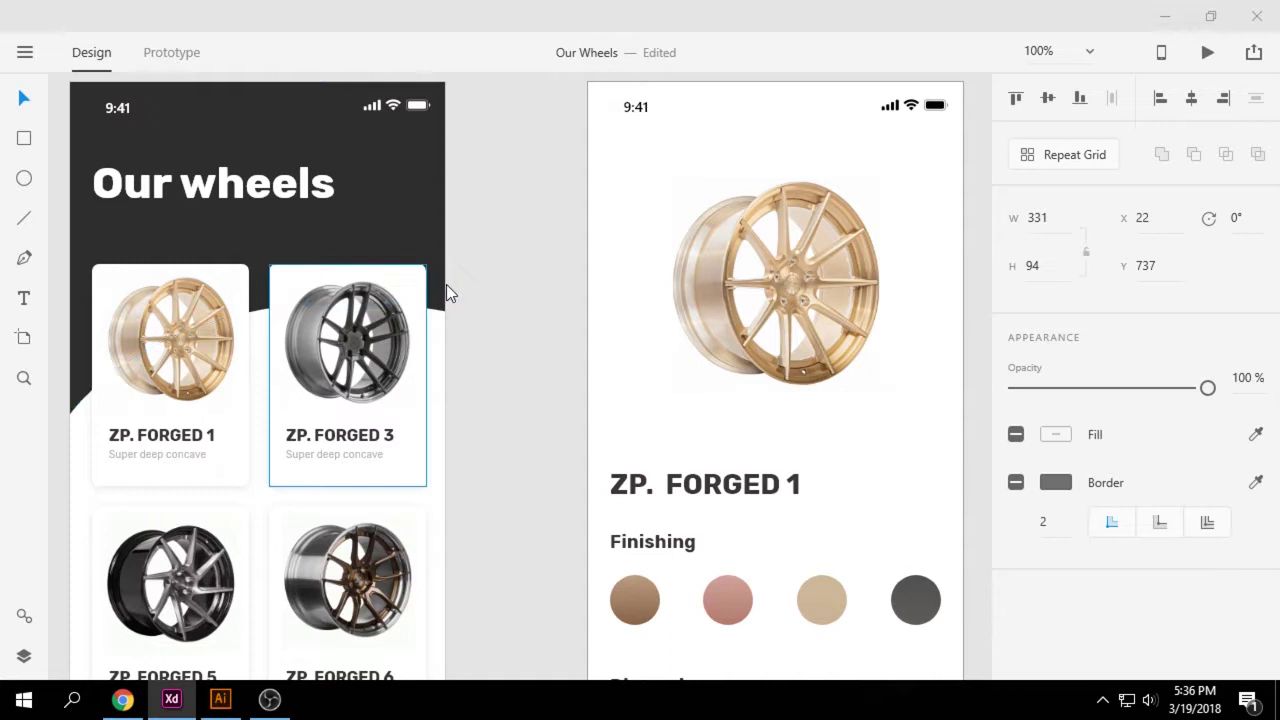
# - Switch to Adobe XD and import the zp.forged1_Royal Gold-1 and zp.forged1_Royal Gold-3 wheel images
pyautogui.hotkey('ctrl', 'shift', 'i')
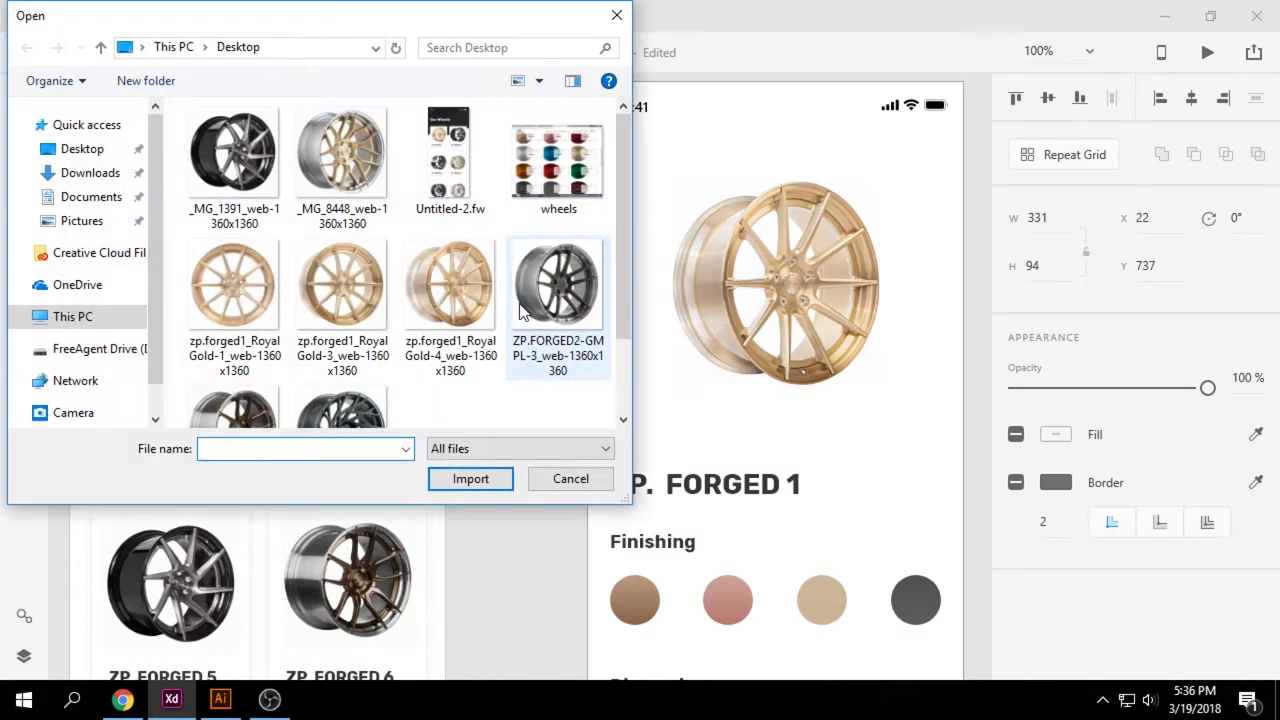
pyautogui.click(342, 305)
pyautogui.keyDown('ctrl'); pyautogui.click(234, 305); pyautogui.keyUp('ctrl')
pyautogui.click(462, 474)
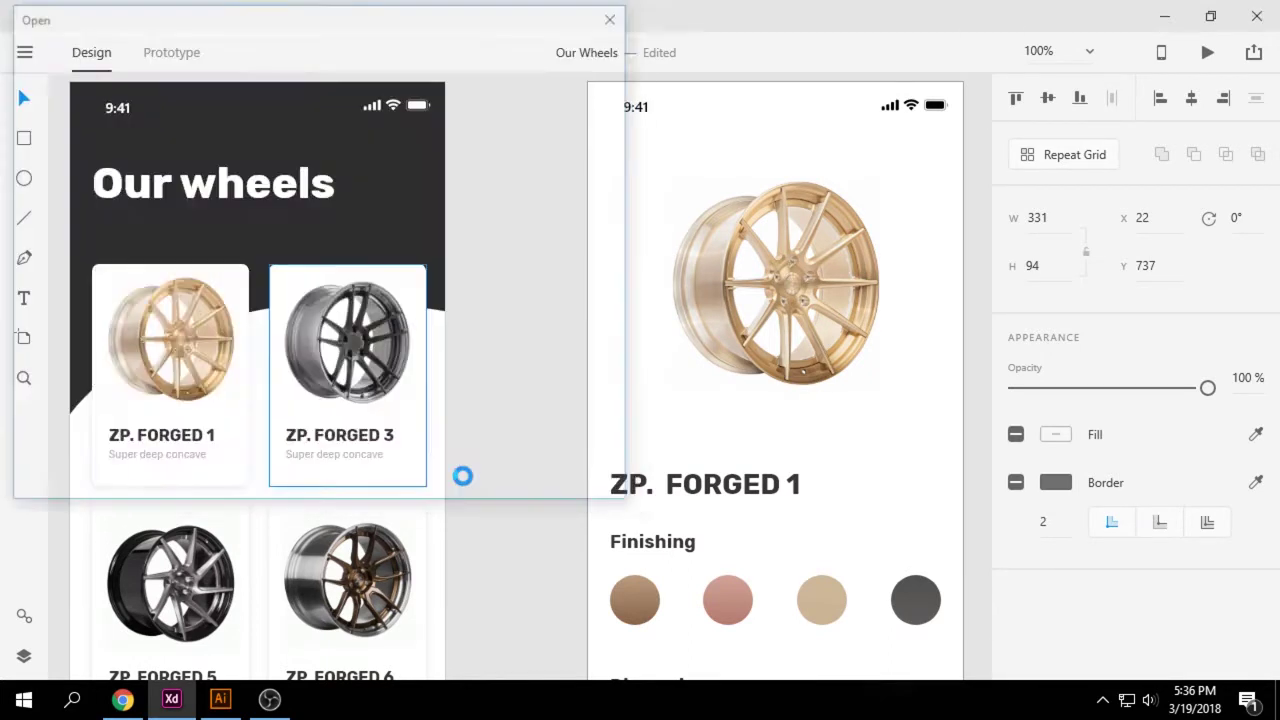
# - Separate the two imported wheel images, placing one beside the iPhone X – 2 artboard
pyautogui.scroll(-5, 733, 394)
pyautogui.moveTo(740, 393); pyautogui.dragTo(783, 420)
pyautogui.moveTo(553, 183); pyautogui.dragTo(914, 491)
pyautogui.moveTo(923, 515); pyautogui.dragTo(818, 318)
pyautogui.click(762, 355)
# - Resize the front-view wheel image to 214 × 214 and place it at the right edge of iPhone X – 2
pyautogui.click(849, 380)
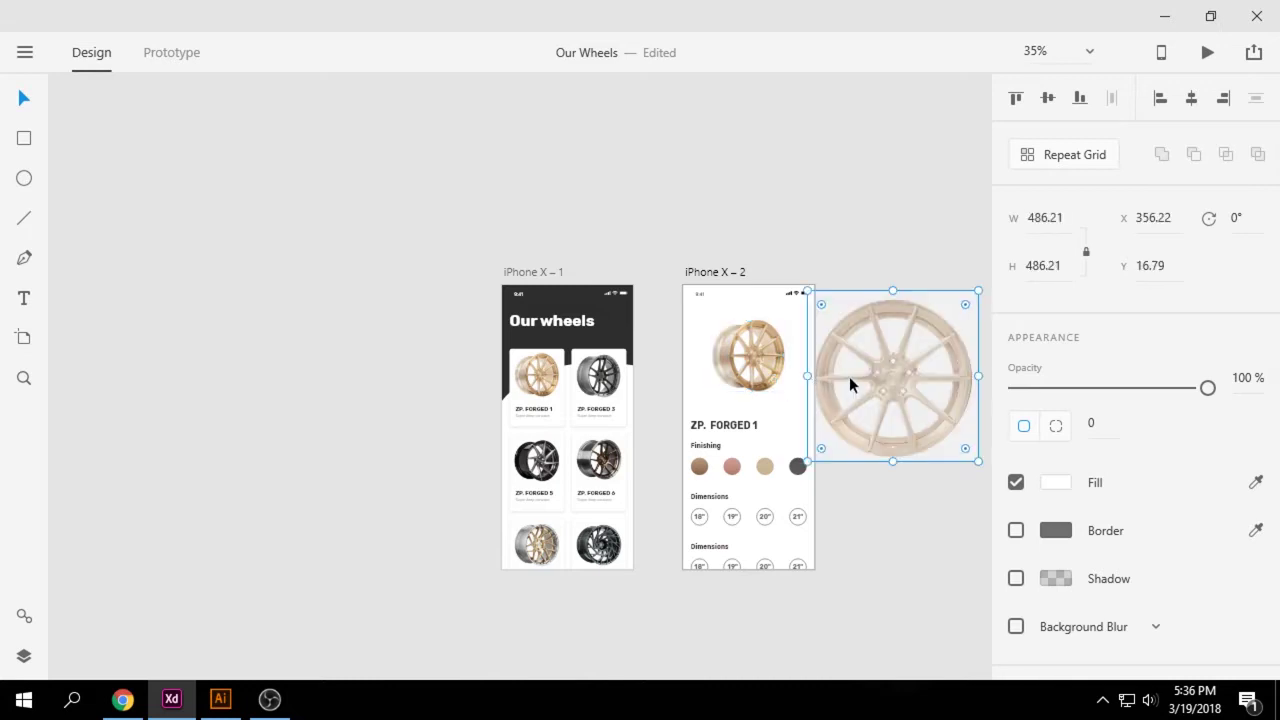
pyautogui.write('214')
pyautogui.press('Return')
pyautogui.scroll(4, 855, 359)
pyautogui.moveTo(861, 326); pyautogui.dragTo(805, 362)
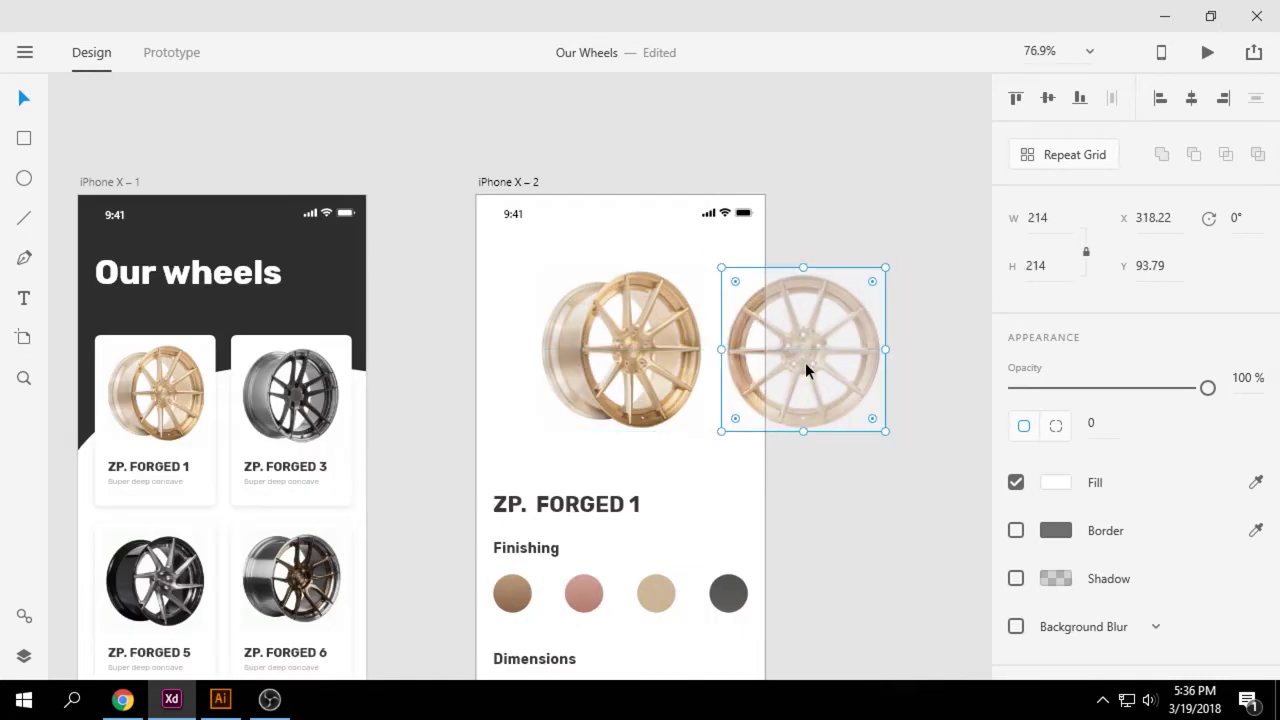
pyautogui.scroll(2, 805, 362)
pyautogui.click(434, 343)
# - Bring in the other imported wheel image, resize it to 214 × 214 and move it between the two artboards
pyautogui.scroll(-8, 838, 494)
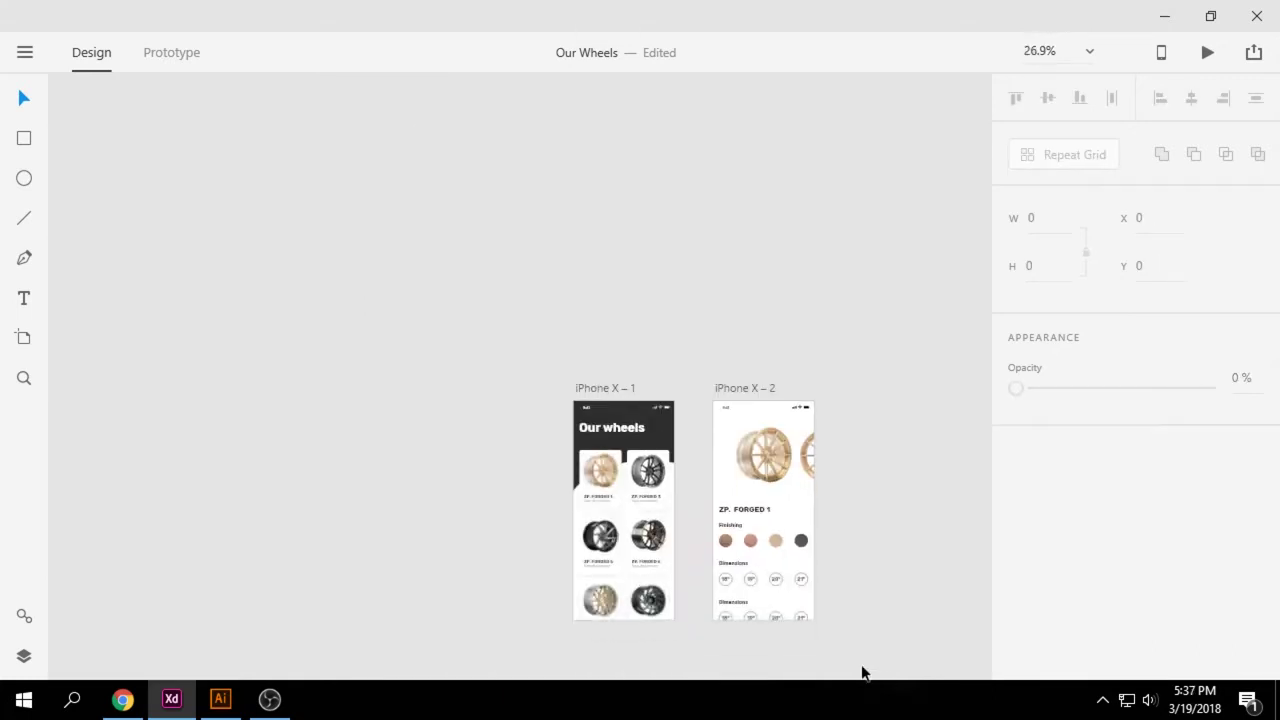
pyautogui.moveTo(955, 577); pyautogui.dragTo(727, 578)
pyautogui.scroll(4, 727, 578)
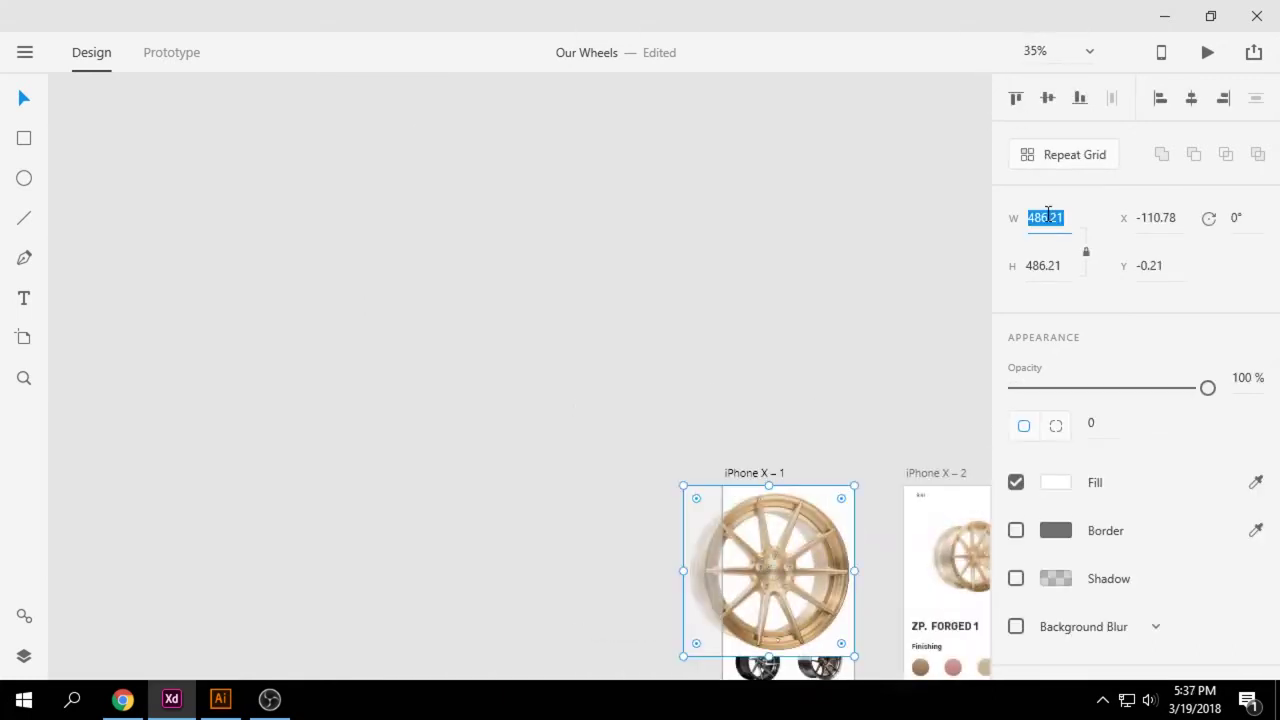
pyautogui.write('214')
pyautogui.press('Return')
pyautogui.moveTo(720, 522); pyautogui.dragTo(552, 462)
pyautogui.scroll(3, 790, 525)
pyautogui.hscroll(3, 910, 557)
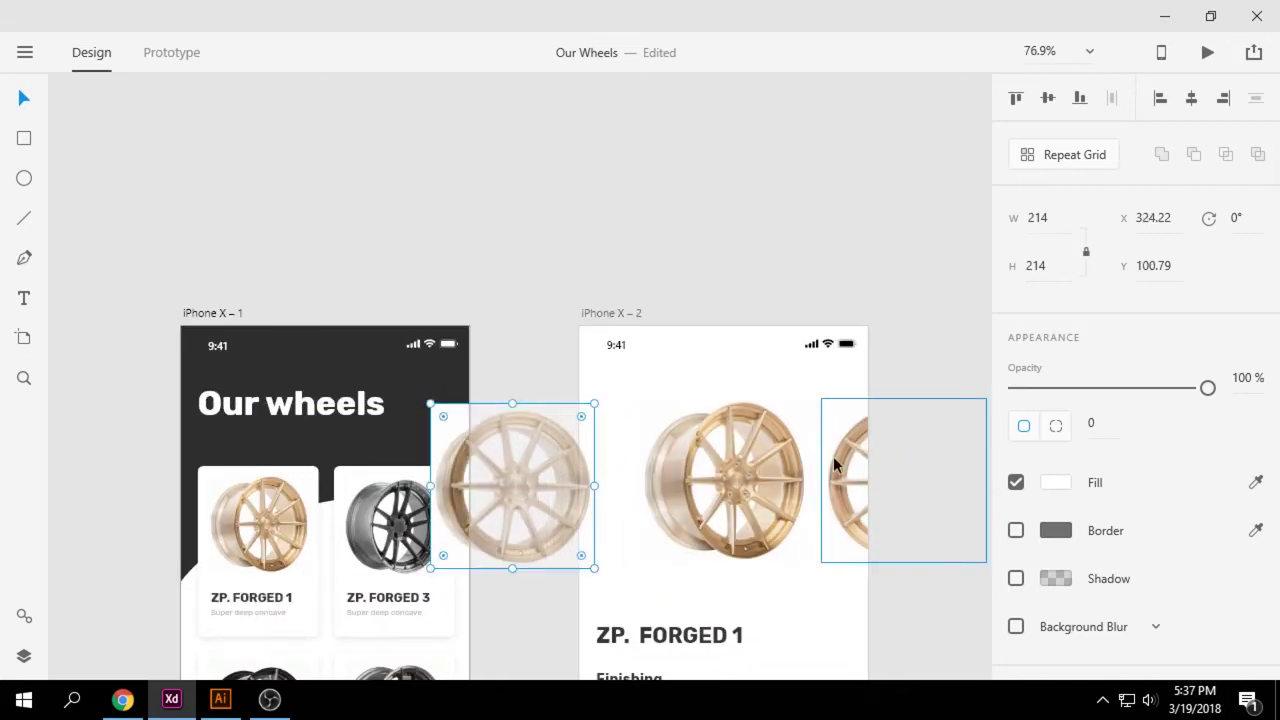
# - Shift the right wheel to X about 325 and place the other wheel at the left edge of iPhone X – 2, level with the centre wheel
pyautogui.moveTo(837, 480); pyautogui.dragTo(845, 480)
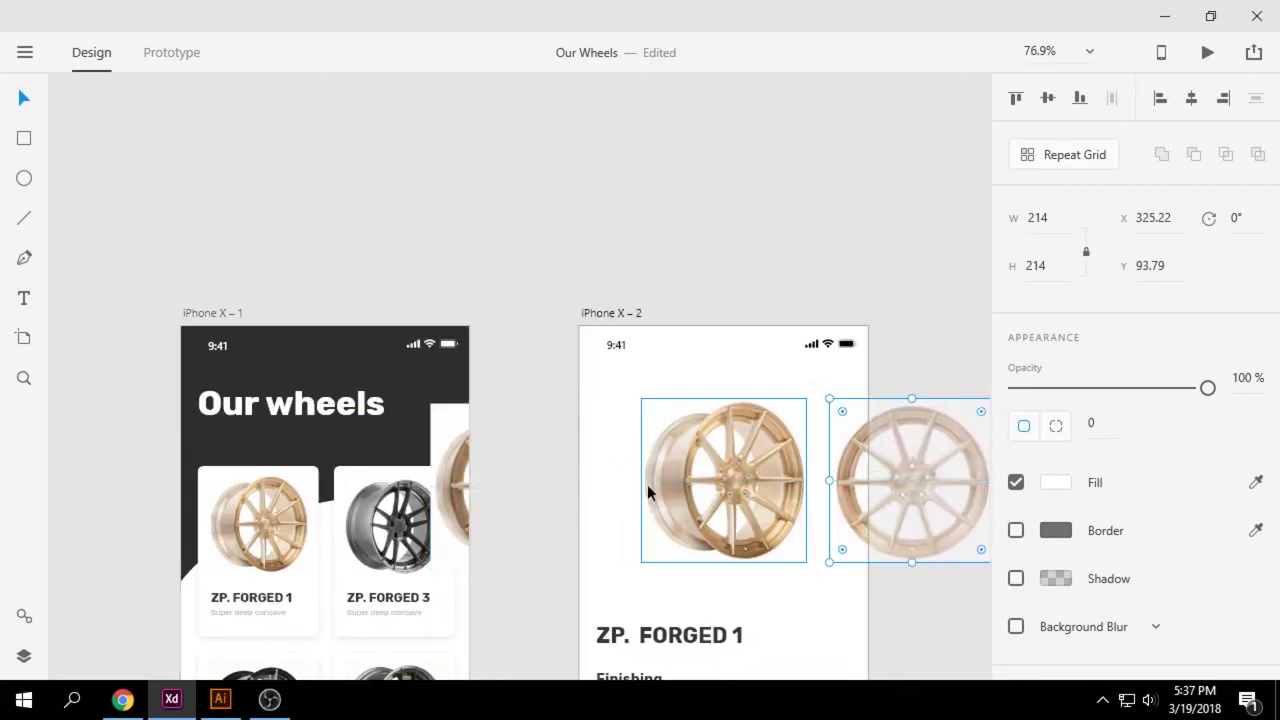
pyautogui.moveTo(647, 484); pyautogui.dragTo(533, 459)
pyautogui.doubleClick(587, 460)
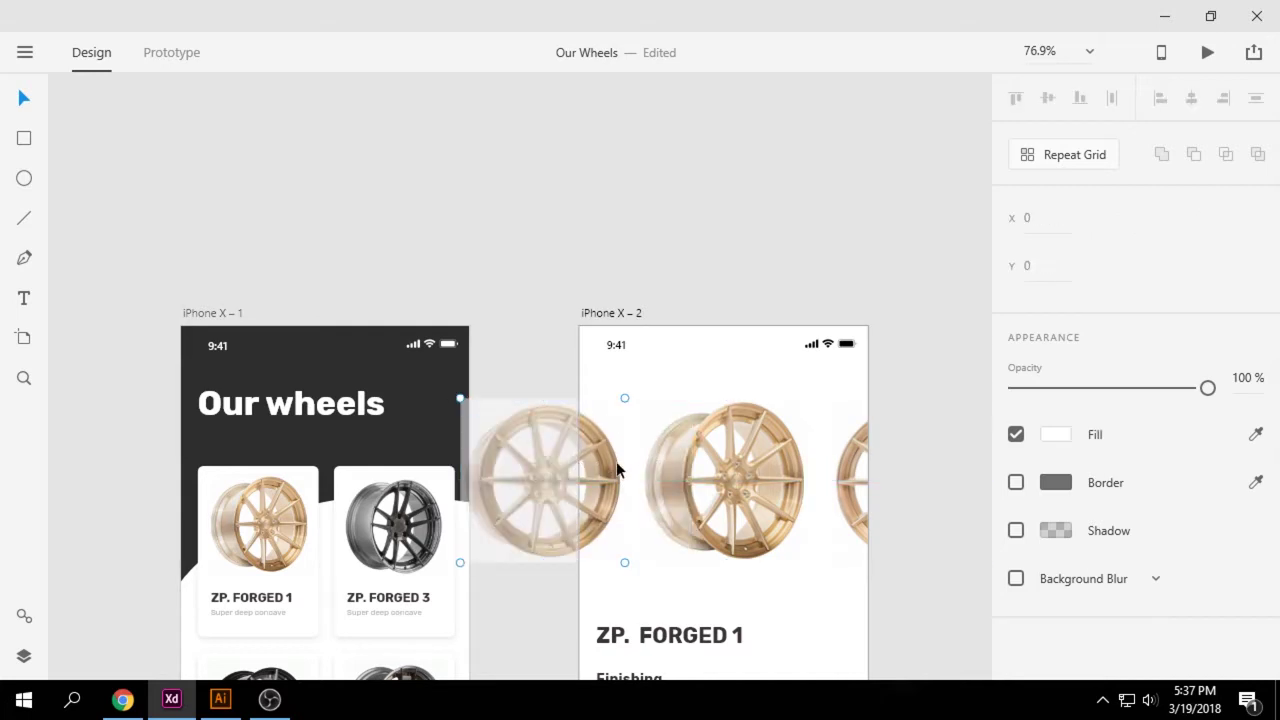
pyautogui.scroll(1, 616, 461)
pyautogui.moveTo(607, 430); pyautogui.dragTo(641, 452)
pyautogui.click(750, 467)
pyautogui.click(697, 348)
pyautogui.scroll(-2, 697, 349)
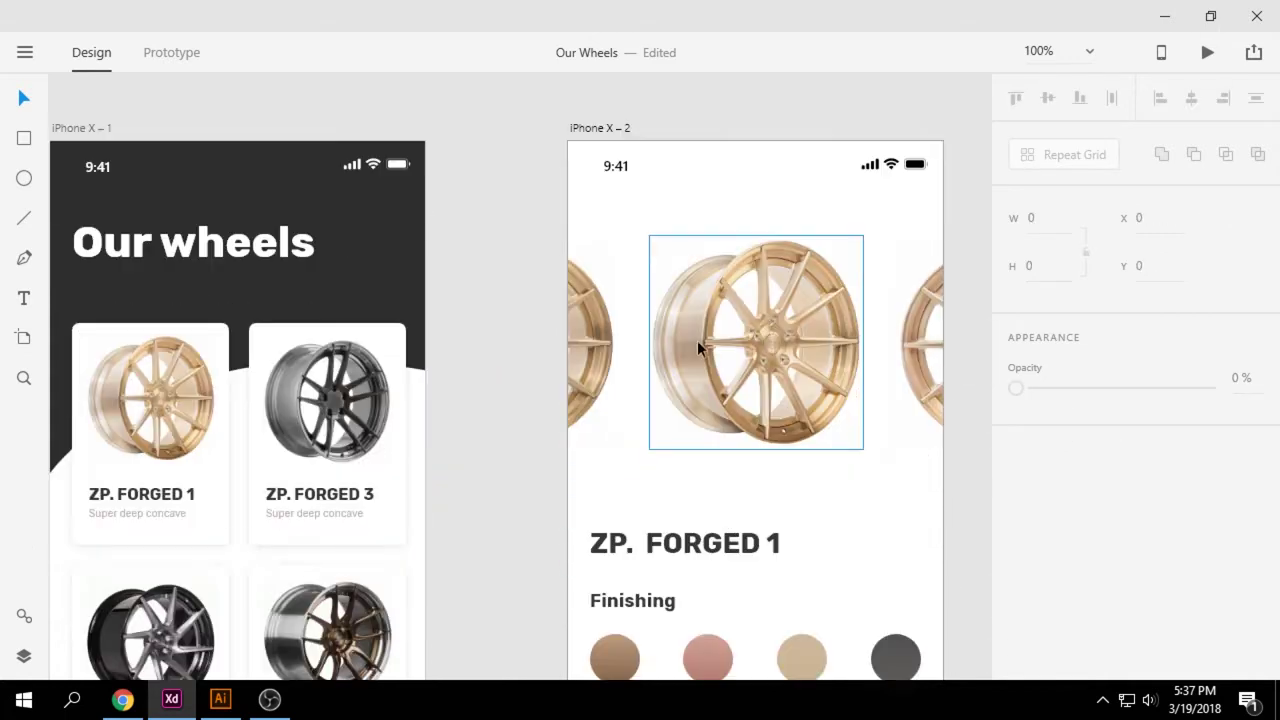
# - Move the ZP. FORGED 1 title, the Finishing section and both Dimensions sections up together by about 30 px
pyautogui.scroll(-5, 723, 512)
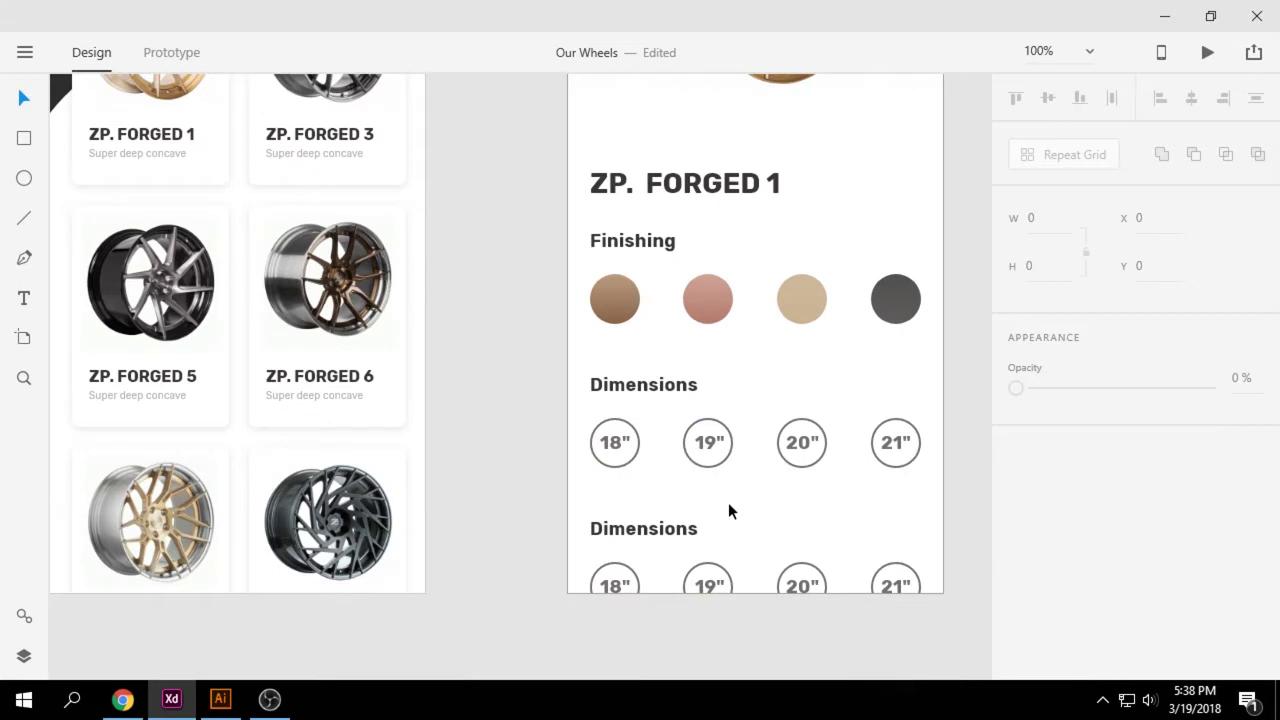
pyautogui.scroll(-1, 728, 495)
pyautogui.scroll(2, 705, 530)
pyautogui.click(696, 567)
pyautogui.scroll(-2, 705, 520)
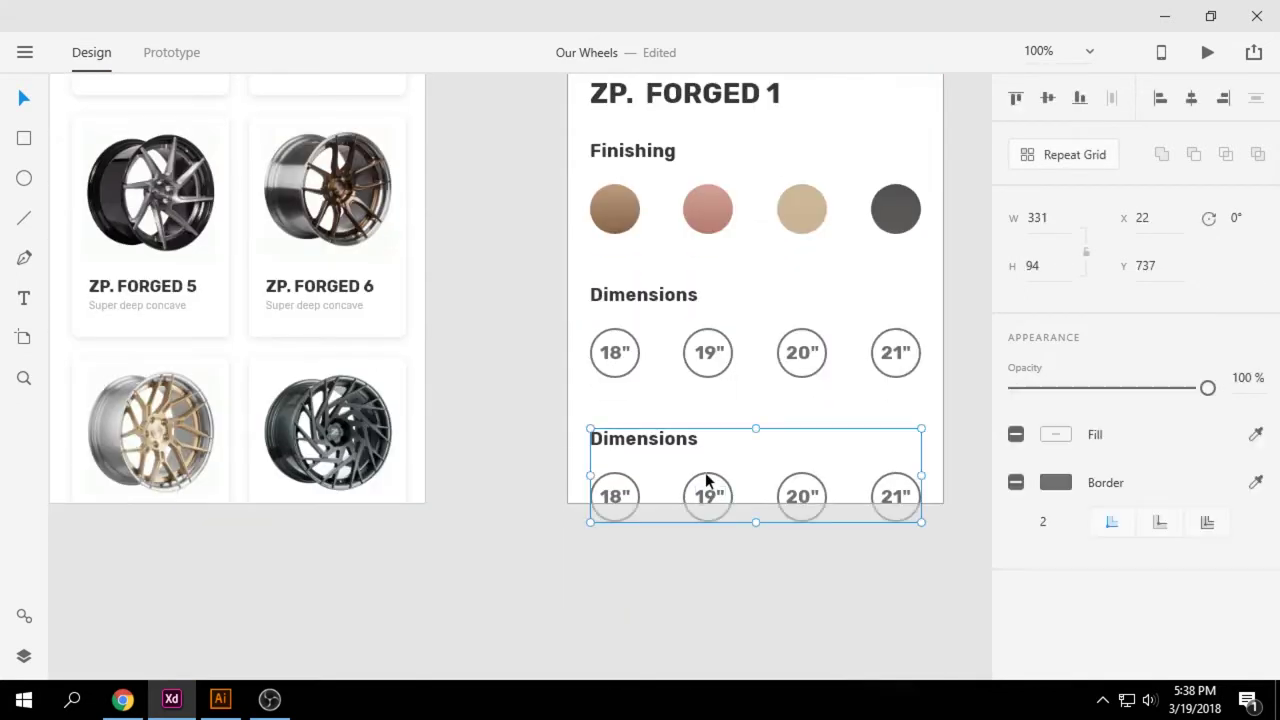
pyautogui.click(728, 424)
pyautogui.scroll(5, 705, 564)
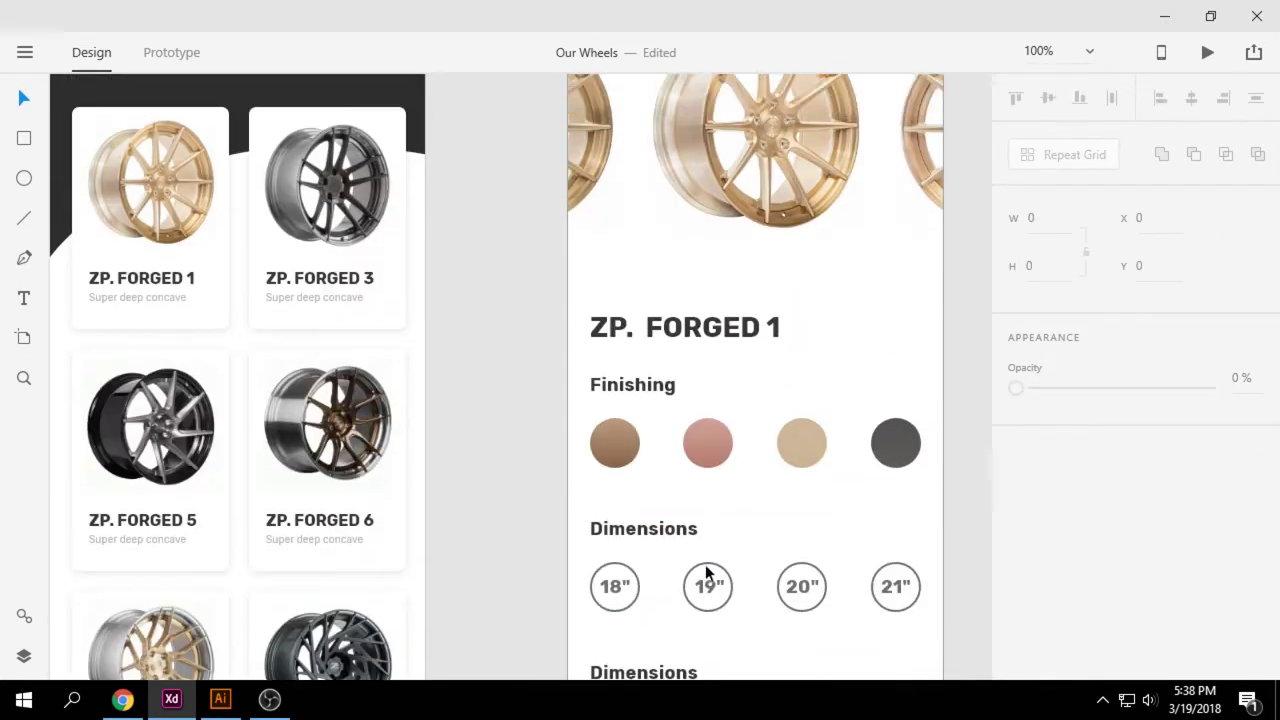
pyautogui.moveTo(588, 324); pyautogui.dragTo(920, 605)
pyautogui.scroll(-4, 786, 563)
pyautogui.keyDown('shift'); pyautogui.click(786, 561); pyautogui.keyUp('shift')
pyautogui.hotkey('shift', 'Up')
pyautogui.hotkey('shift', 'Up')
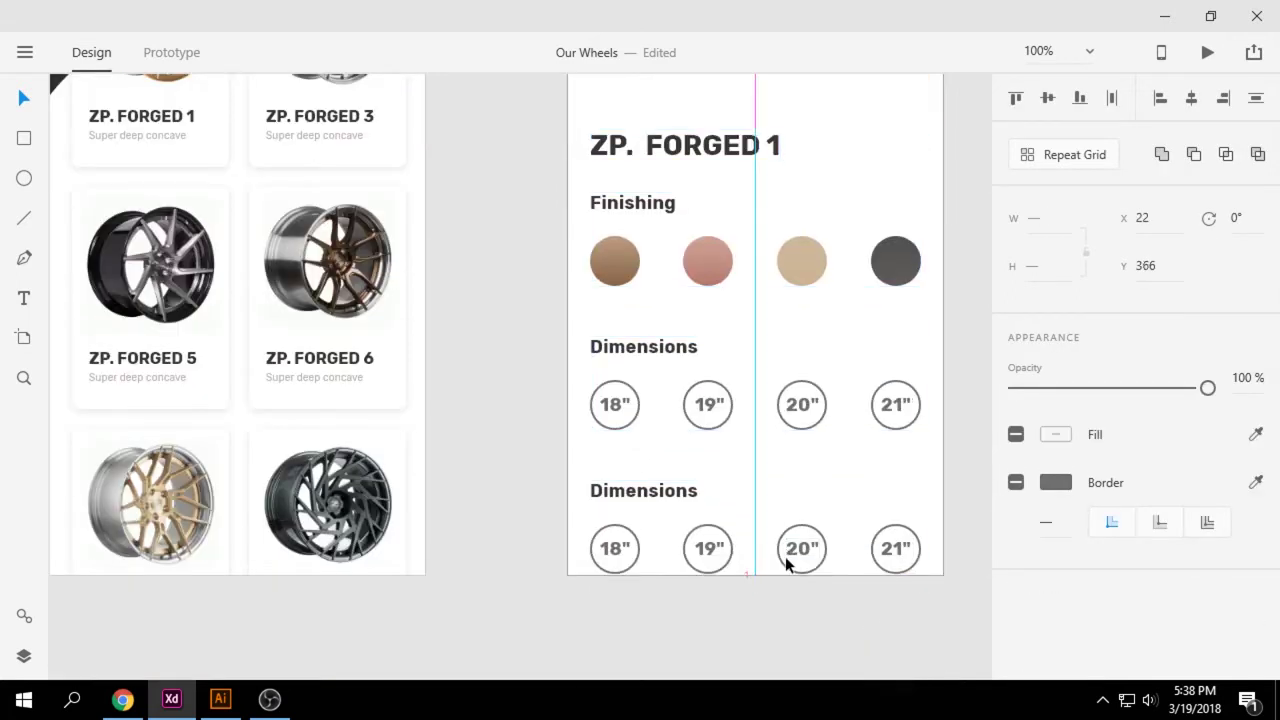
pyautogui.scroll(2, 787, 558)
pyautogui.hotkey('shift', 'Up')
pyautogui.click(978, 540)
pyautogui.scroll(1, 978, 540)
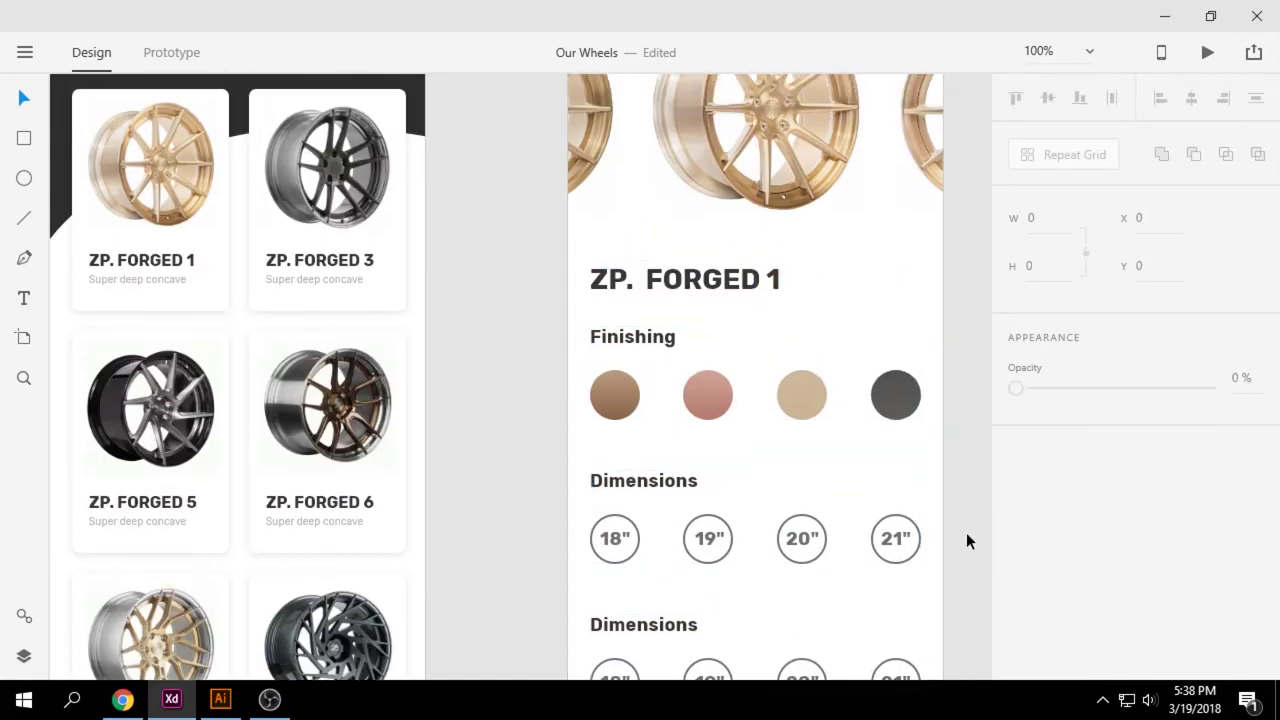
# - Move the first Dimensions section up about 10 px towards Finishing and delete the duplicate Dimensions section below it
pyautogui.scroll(-3, 966, 538)
pyautogui.moveTo(531, 329); pyautogui.dragTo(906, 425)
pyautogui.hotkey('shift', 'Up')
pyautogui.moveTo(544, 480); pyautogui.dragTo(694, 515)
pyautogui.hotkey('shift', 'Up')
pyautogui.hotkey('shift', 'Up')
pyautogui.press('Delete')
pyautogui.scroll(2, 697, 520)
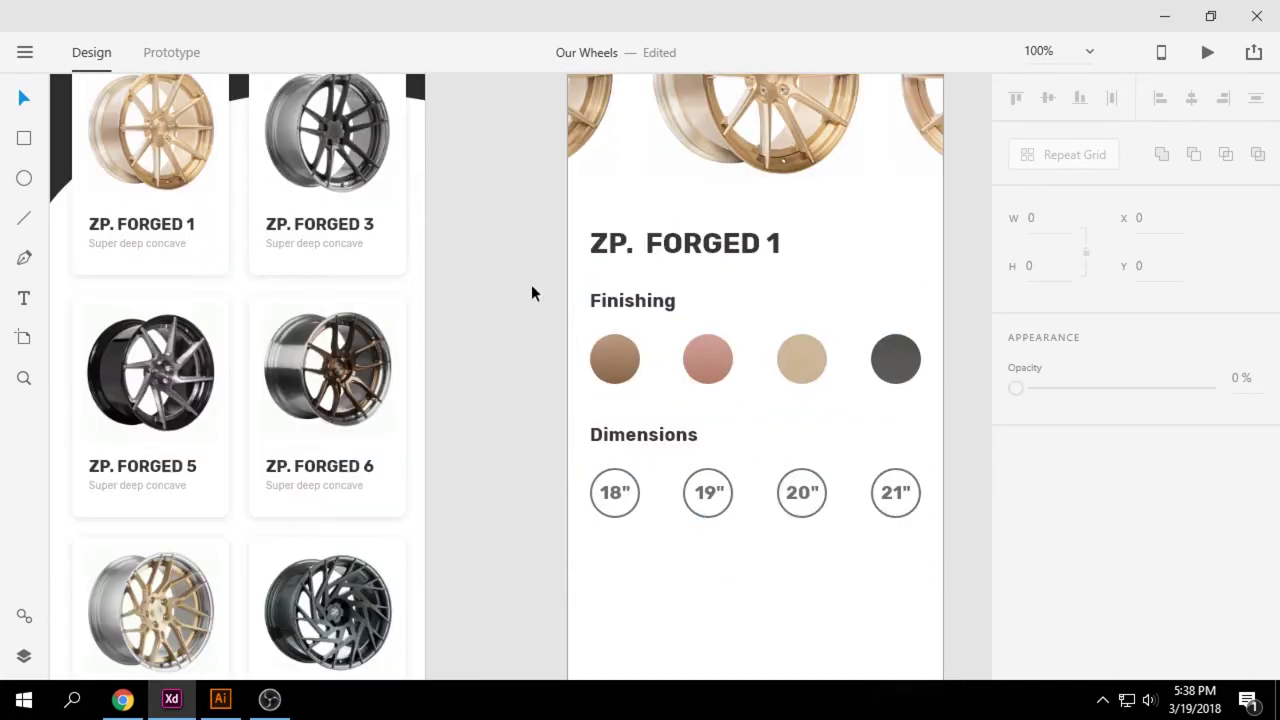
# - Nudge the Finishing and Dimensions sections down about 2 px, away from the ZP. FORGED 1 title
pyautogui.moveTo(531, 289); pyautogui.dragTo(946, 512)
pyautogui.press('Down')
pyautogui.press('Down')
pyautogui.press('Escape')
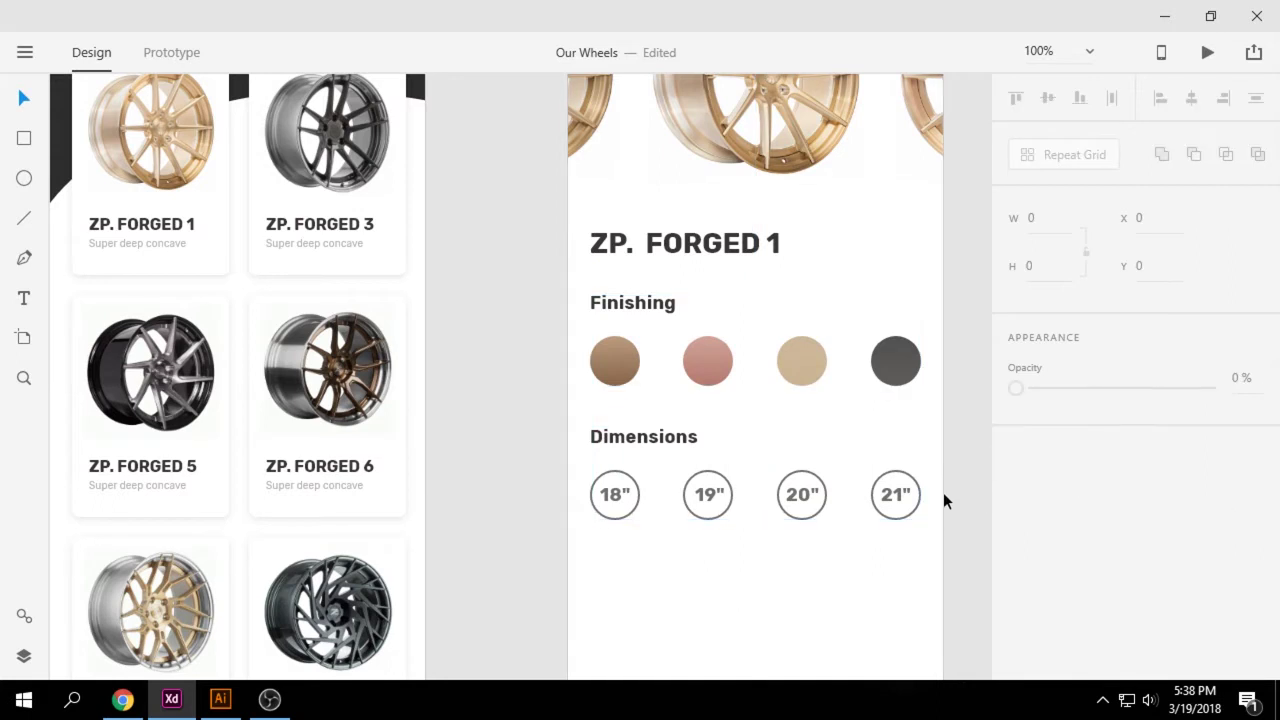
pyautogui.scroll(6, 749, 571)
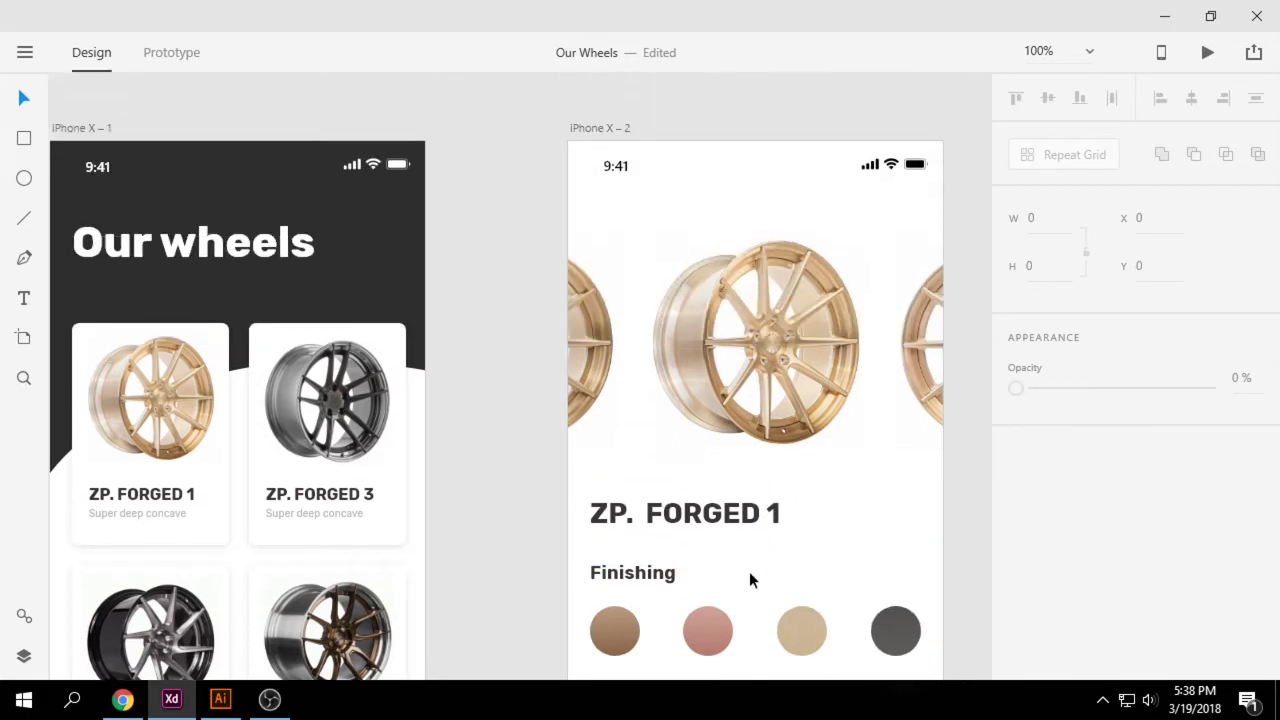
# - Draw a borderless rectangle about 331 × 70 below the Dimensions section and fill it with gold #D6BA6A
pyautogui.scroll(-9, 749, 571)
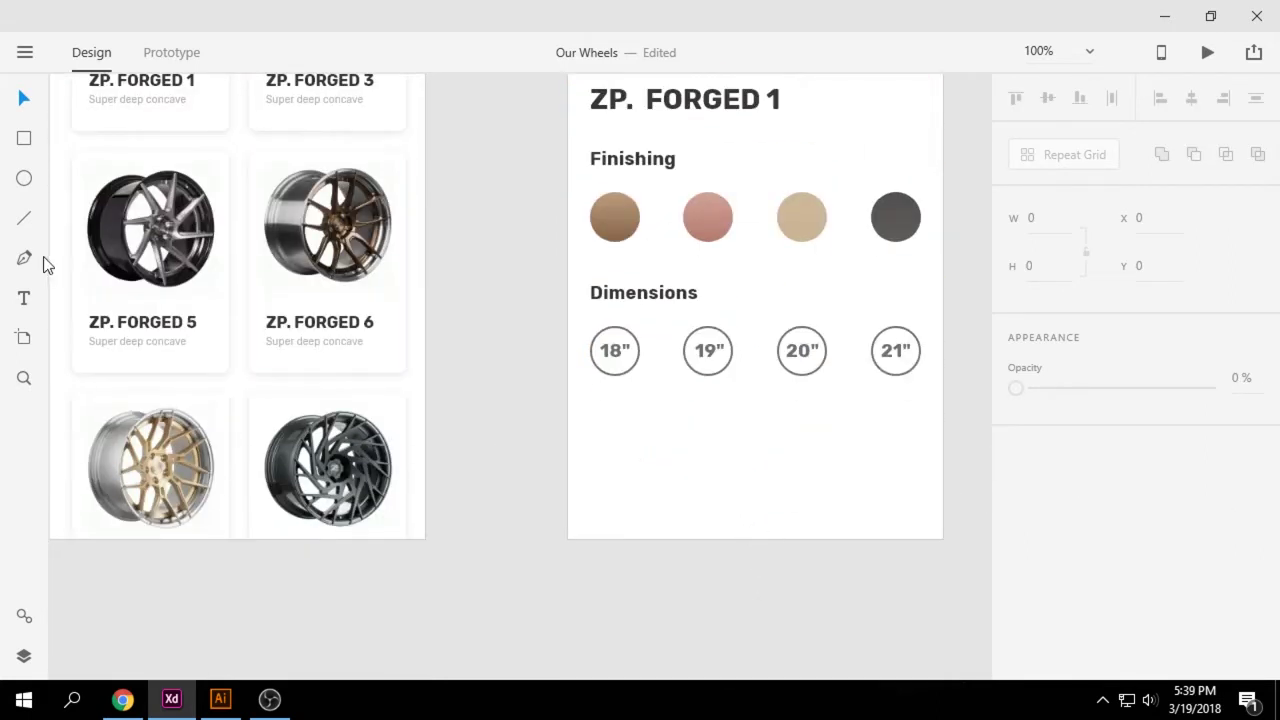
pyautogui.moveTo(592, 448); pyautogui.dragTo(932, 512)
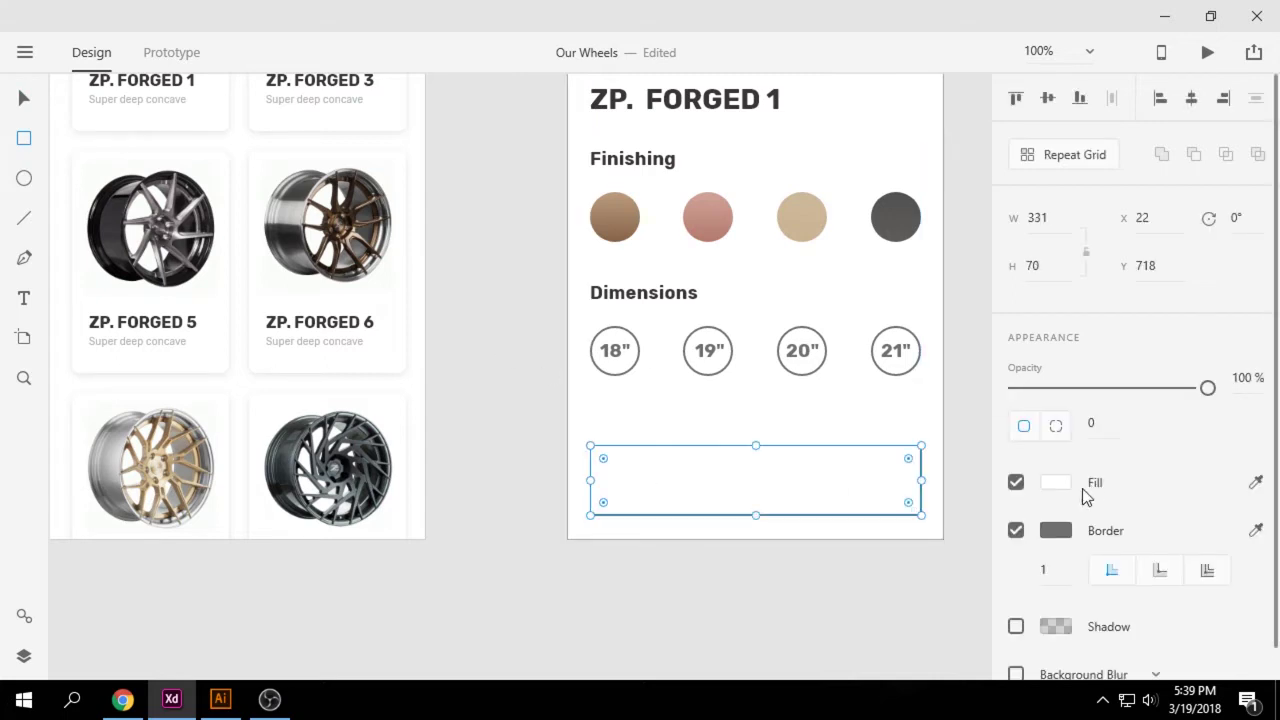
pyautogui.click(1054, 484)
pyautogui.moveTo(846, 473); pyautogui.dragTo(841, 409)
pyautogui.moveTo(955, 450); pyautogui.dragTo(954, 516)
pyautogui.click(831, 383)
pyautogui.moveTo(839, 383)
pyautogui.mouseDown()
pyautogui.moveTo(847, 397)
pyautogui.moveTo(855, 376)
pyautogui.moveTo(863, 400)
pyautogui.moveTo(844, 392)
pyautogui.mouseUp()
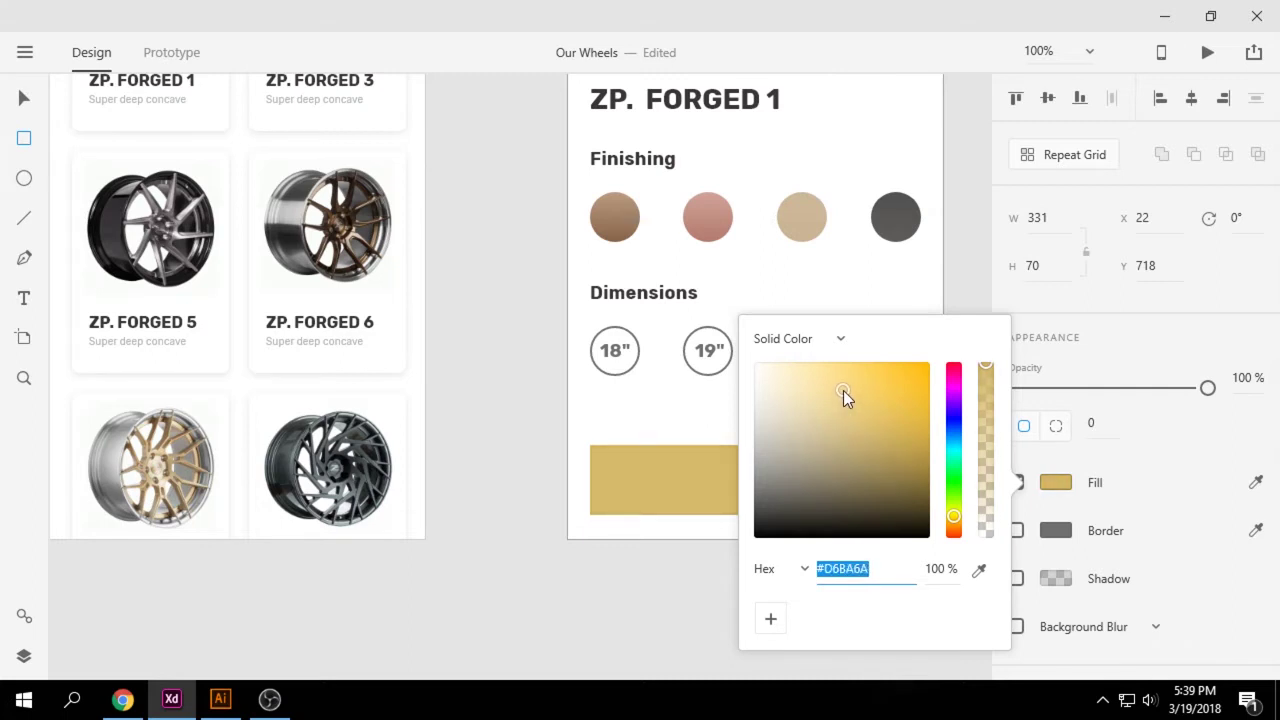
pyautogui.click(970, 237)
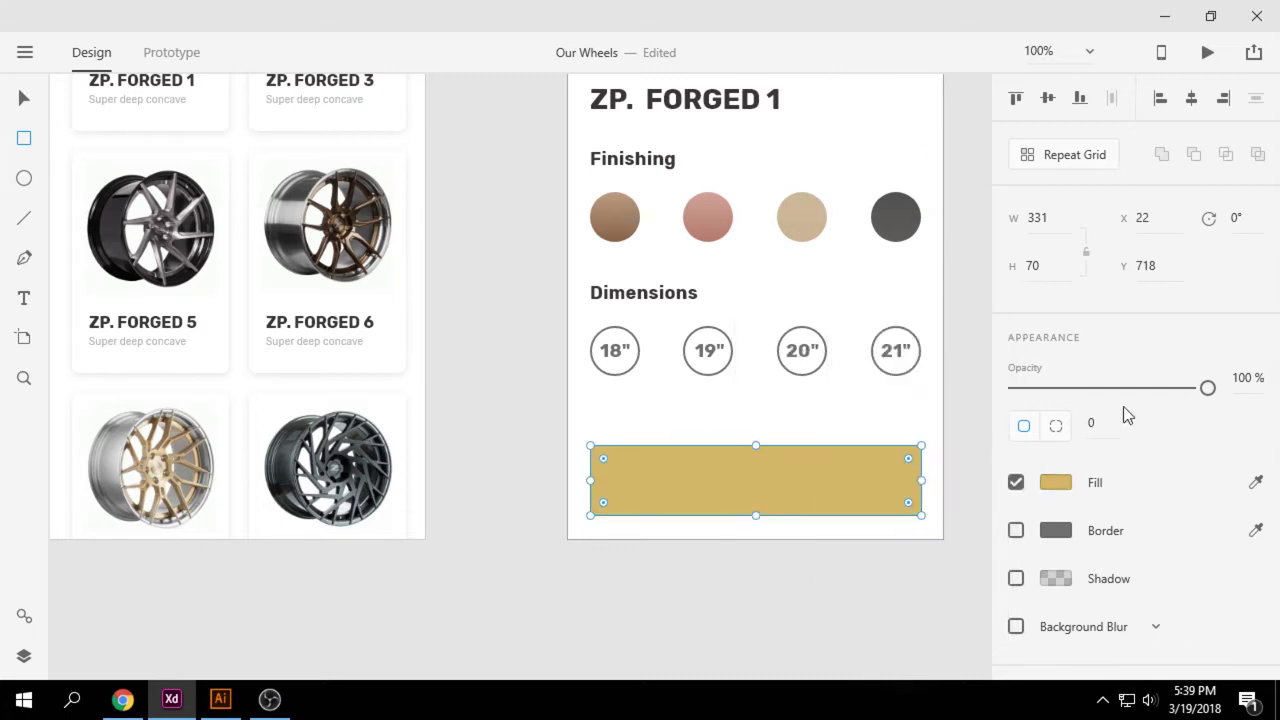
# - Round the gold rectangle's corners with a radius of 35 and move it up to Y about 695
pyautogui.click(610, 537)
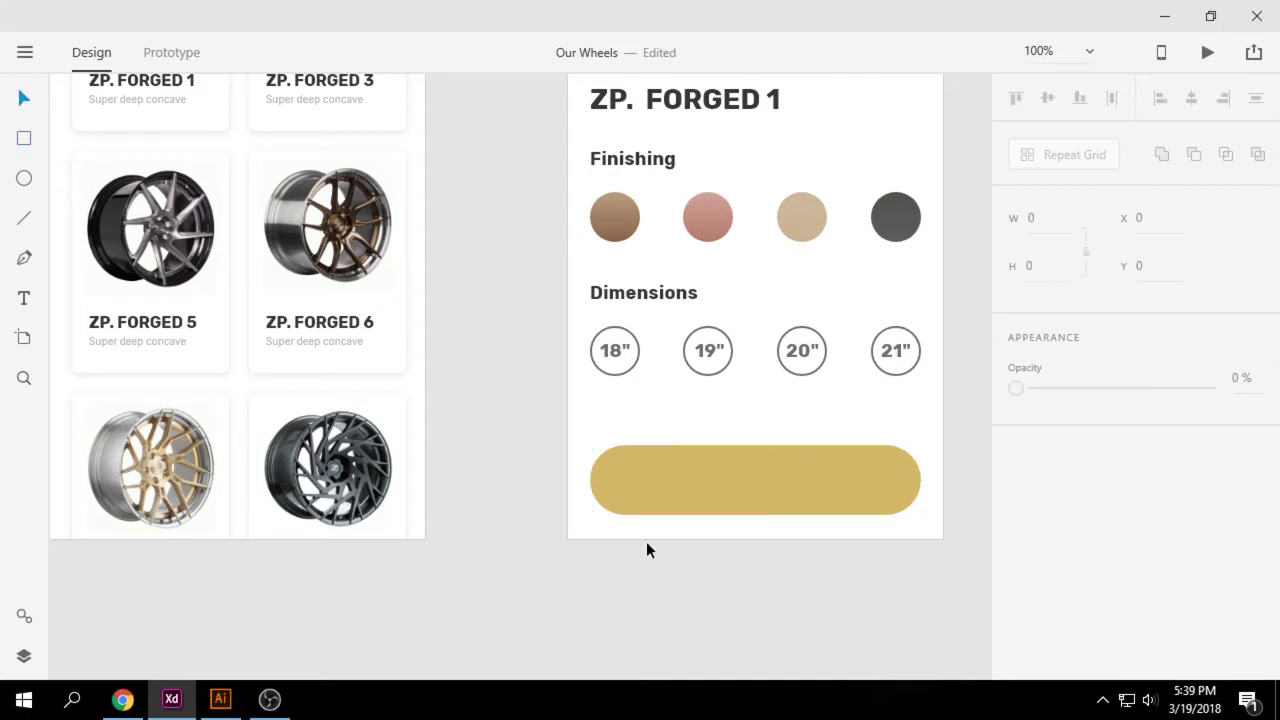
pyautogui.moveTo(669, 506); pyautogui.dragTo(651, 464)
pyautogui.click(669, 562)
pyautogui.click(651, 476)
pyautogui.click(662, 590)
pyautogui.scroll(2, 662, 590)
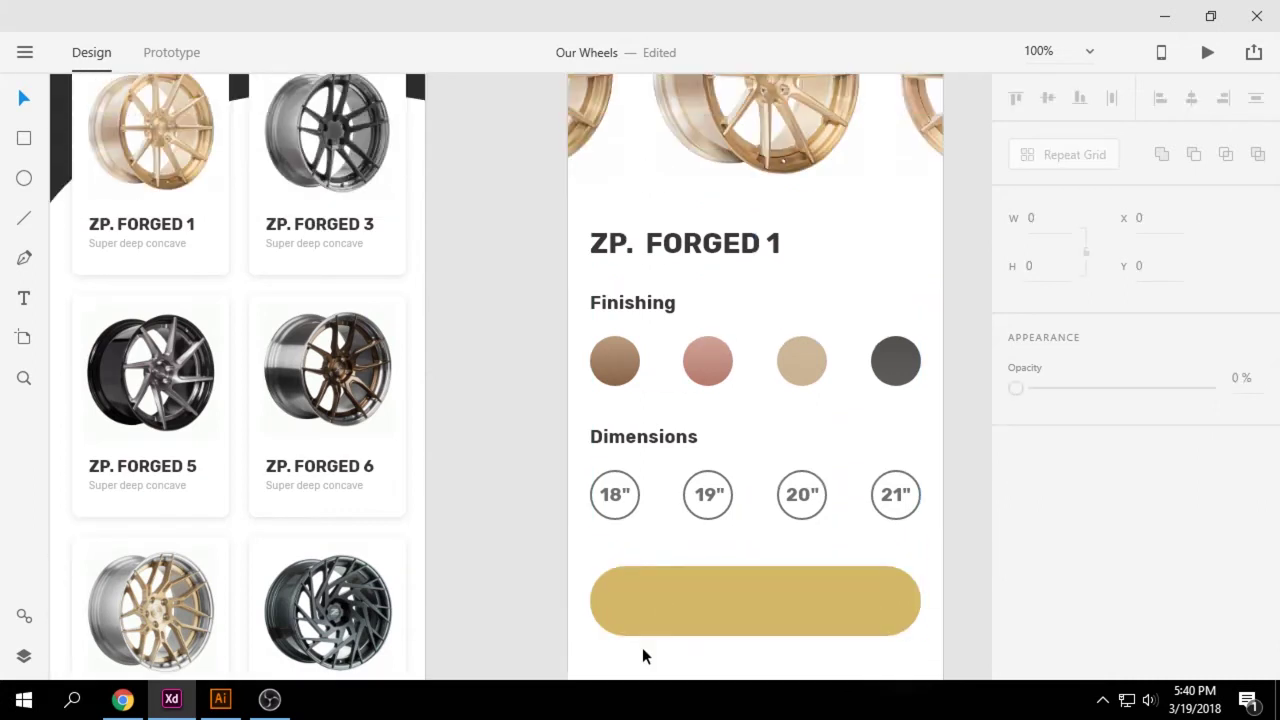
# - Shrink the gold button to about 212 × 62 and centre it horizontally below the Dimensions circles
pyautogui.scroll(-2, 643, 650)
pyautogui.click(669, 509)
pyautogui.moveTo(591, 511); pyautogui.dragTo(686, 512)
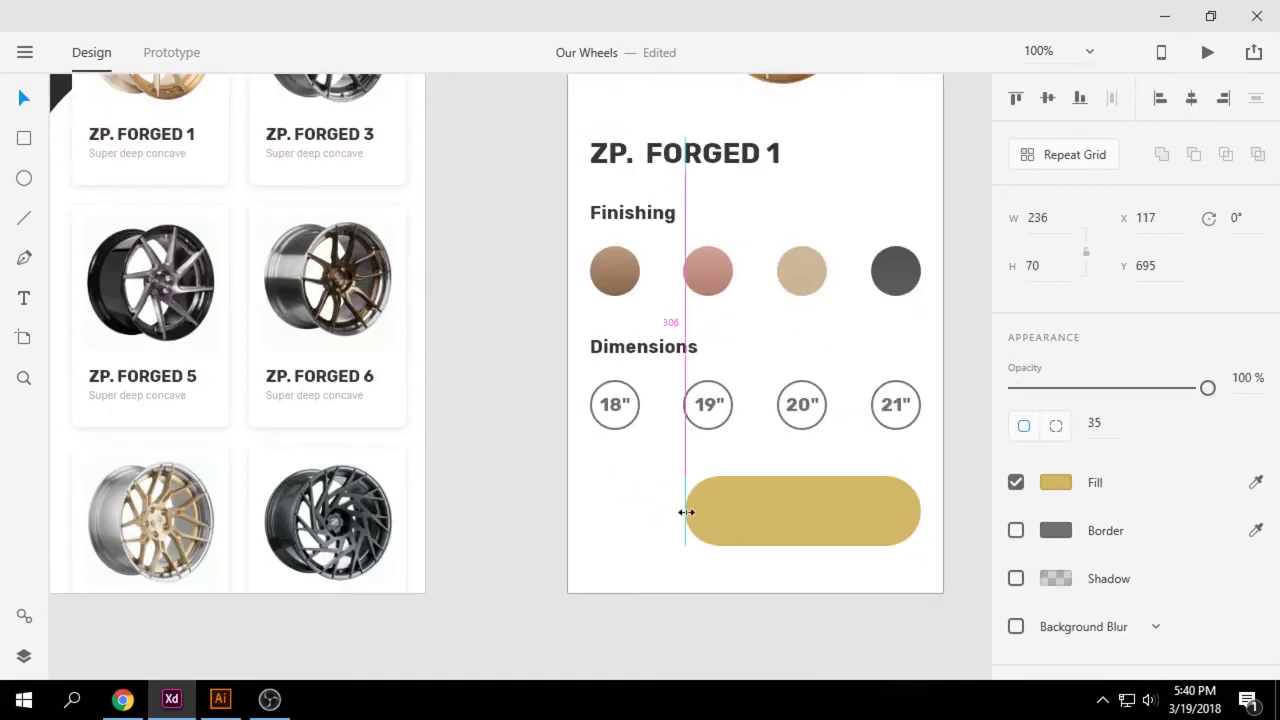
pyautogui.moveTo(800, 510); pyautogui.dragTo(752, 514)
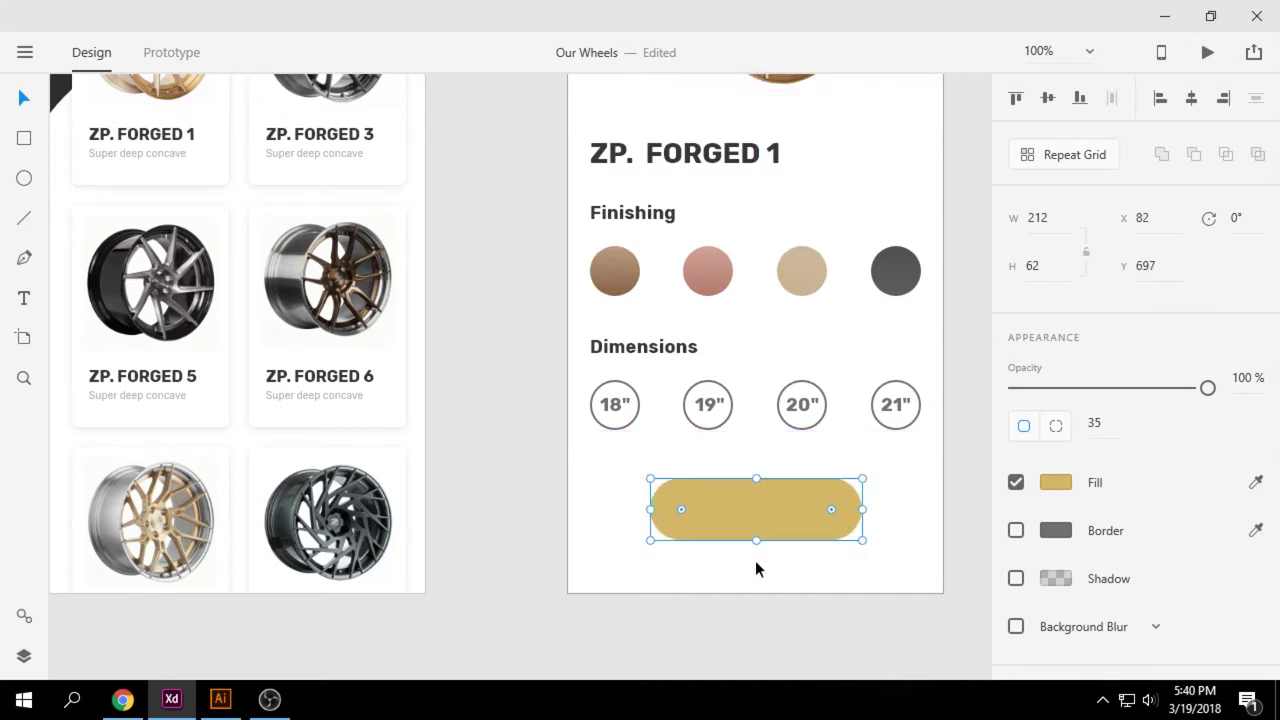
pyautogui.click(748, 606)
# - Add an ORDER text label on the gold button, set it to Rubik Medium and centre it there
pyautogui.click(24, 297)
pyautogui.click(739, 510)
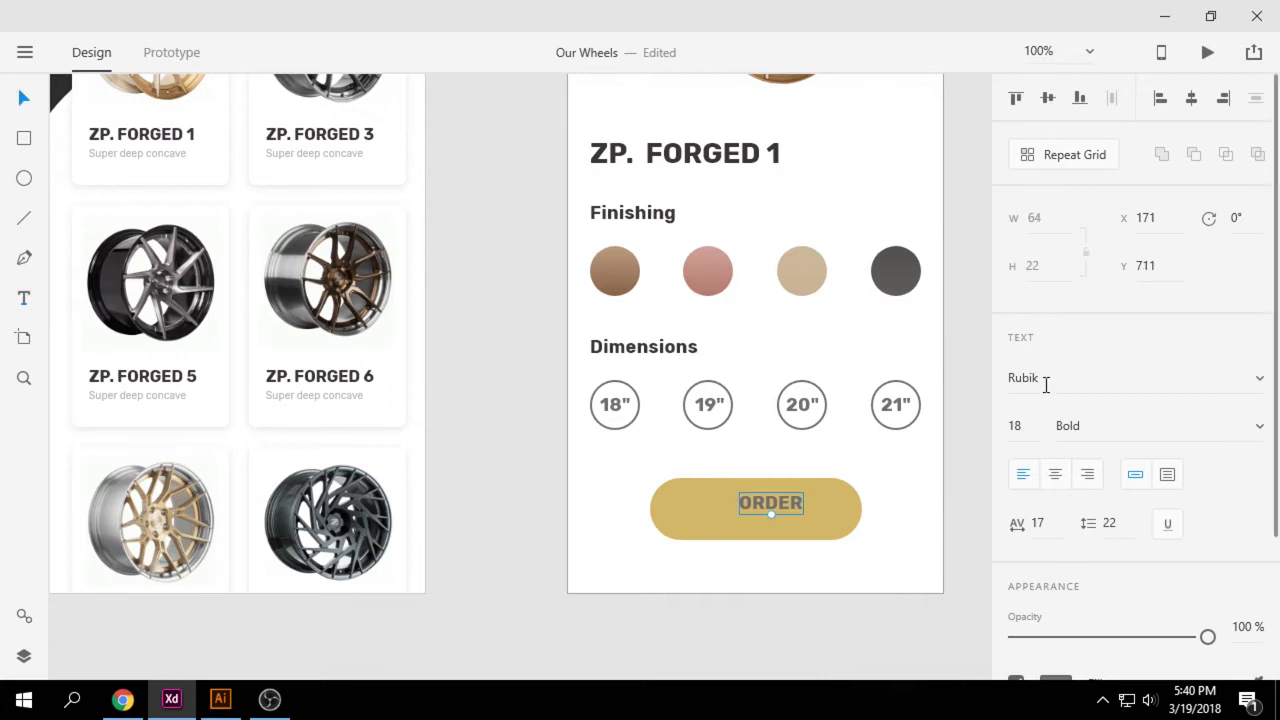
pyautogui.click(1259, 426)
pyautogui.click(1078, 191)
pyautogui.moveTo(779, 509); pyautogui.dragTo(765, 515)
# - Colour the ORDER label white (fff) and set its font size to 16
pyautogui.scroll(-3, 1027, 440)
pyautogui.click(1061, 508)
pyautogui.write('fff')
pyautogui.press('Return')
pyautogui.click(687, 573)
pyautogui.click(756, 509)
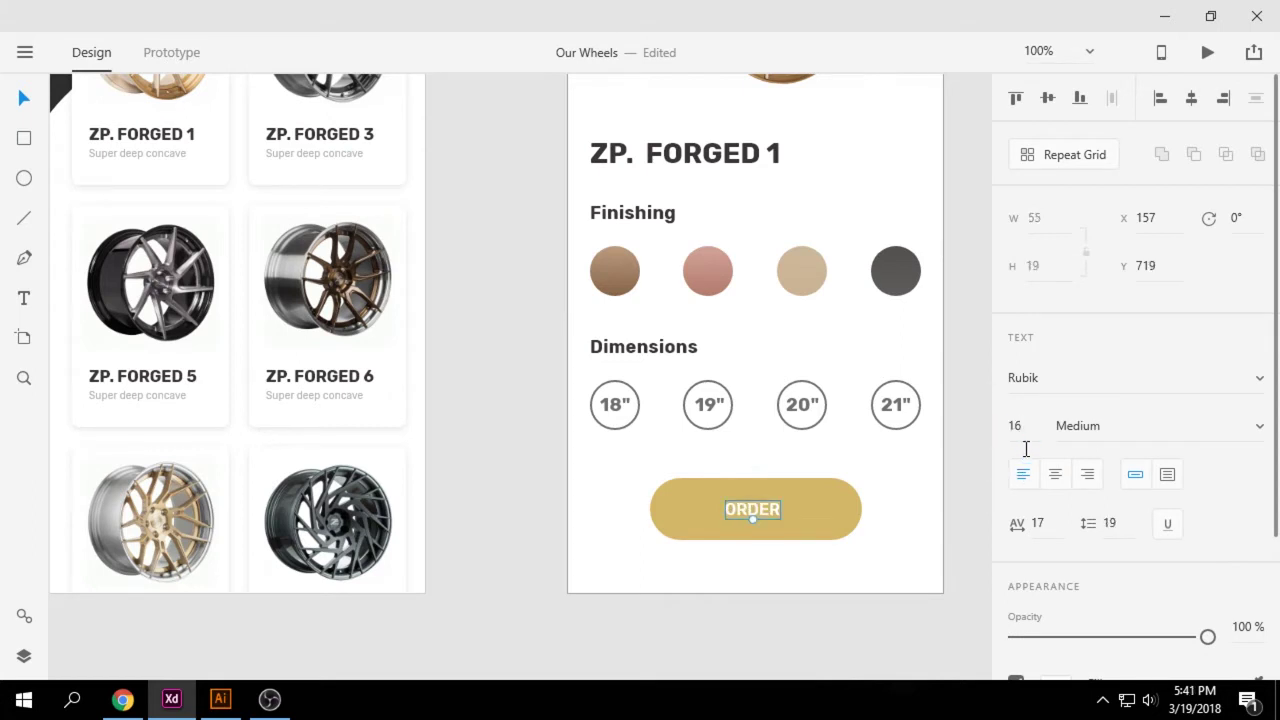
# - Set the ORDER label's character spacing to 59 and recentre it on the gold button
pyautogui.moveTo(766, 510); pyautogui.dragTo(760, 512)
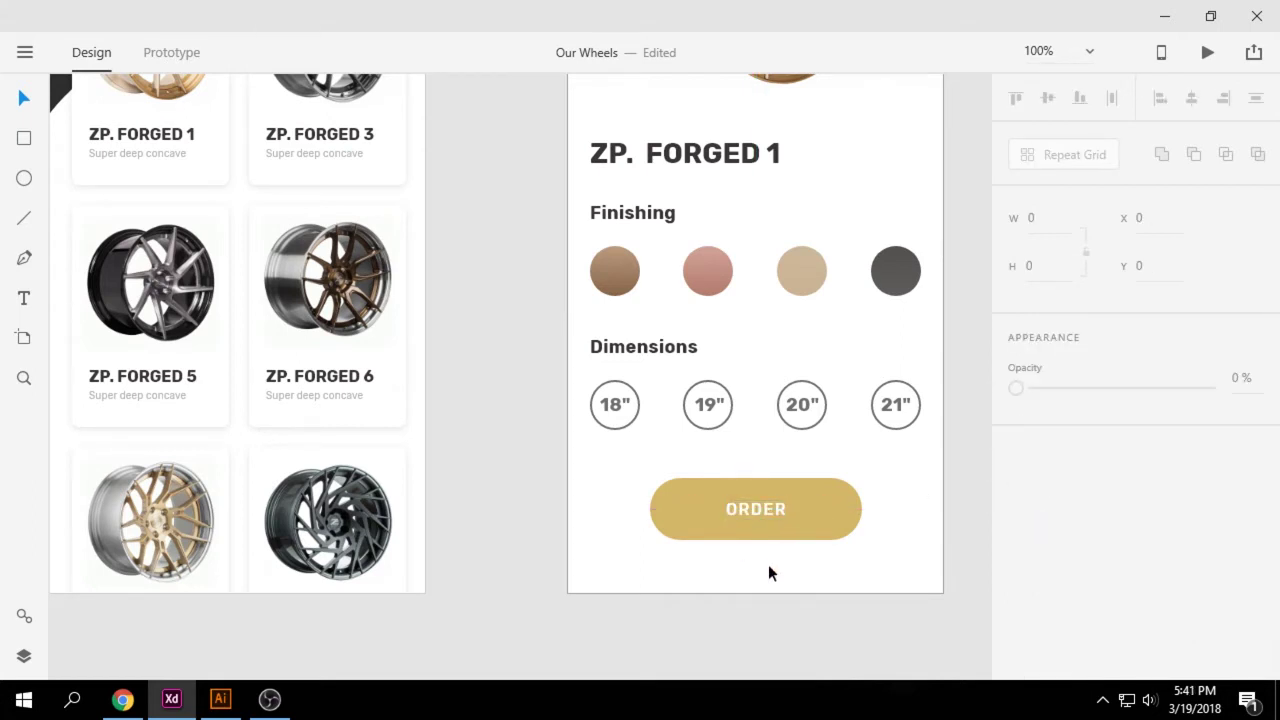
pyautogui.scroll(3, 766, 568)
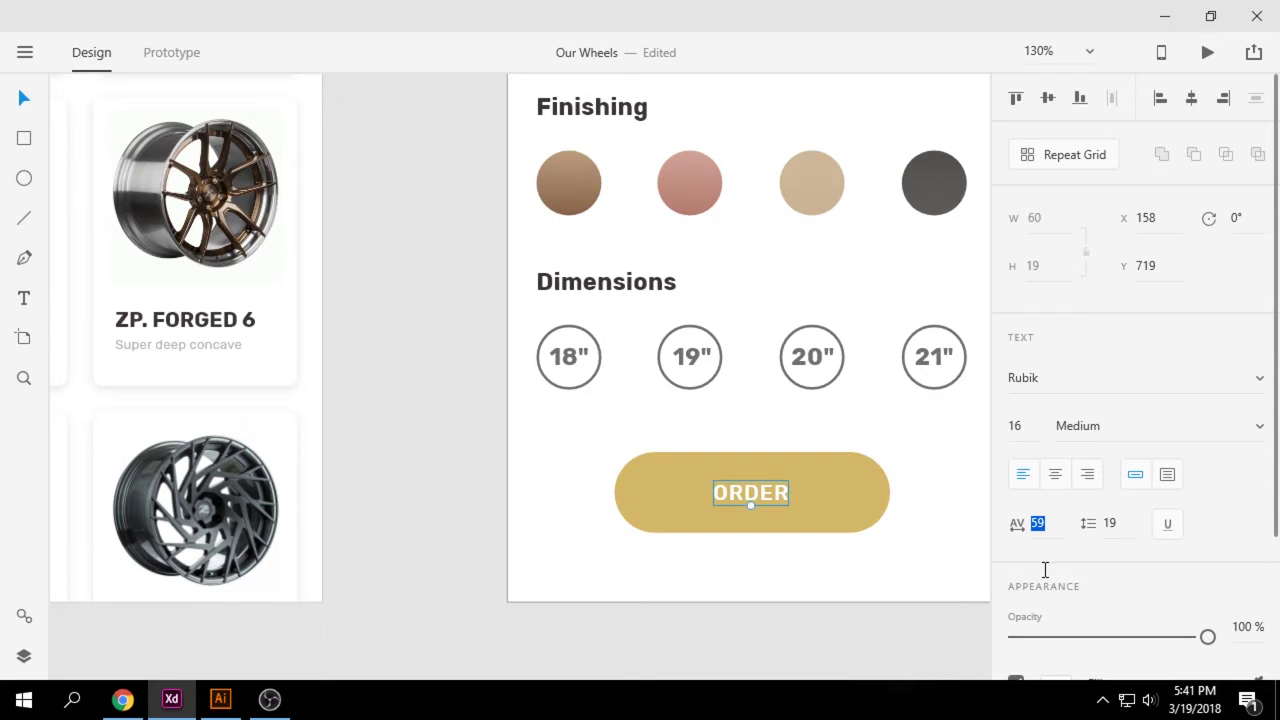
pyautogui.moveTo(750, 494); pyautogui.dragTo(753, 492)
pyautogui.click(779, 587)
pyautogui.scroll(3, 779, 587)
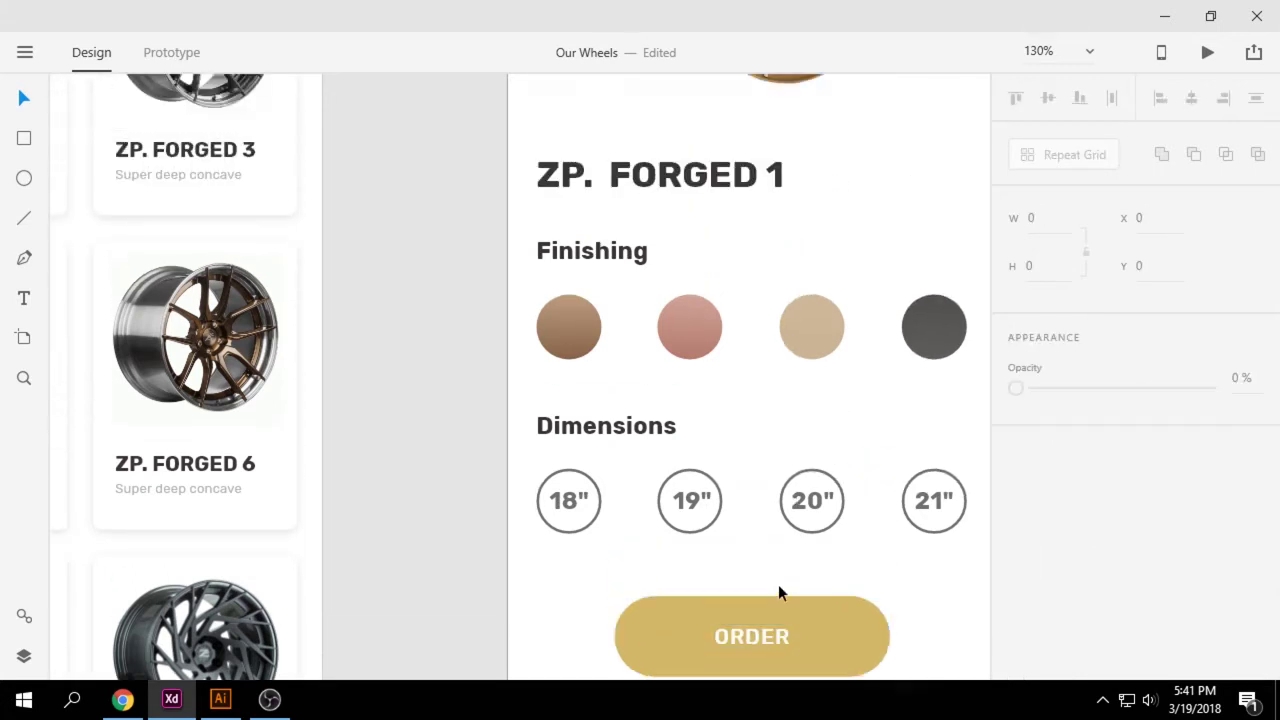
# - Ungroup the Dimensions section so its heading, circles and size labels can be edited separately
pyautogui.click(571, 547)
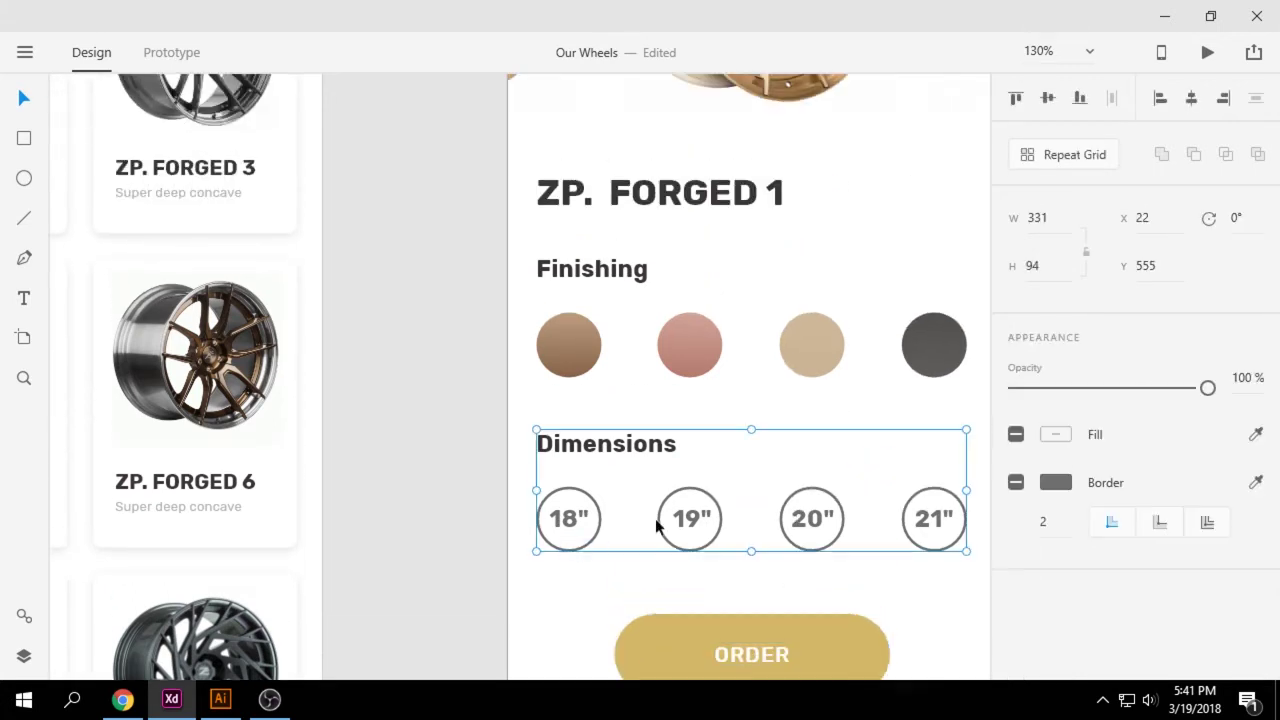
pyautogui.click(672, 510)
pyautogui.scroll(1, 683, 503)
pyautogui.scroll(-2, 676, 532)
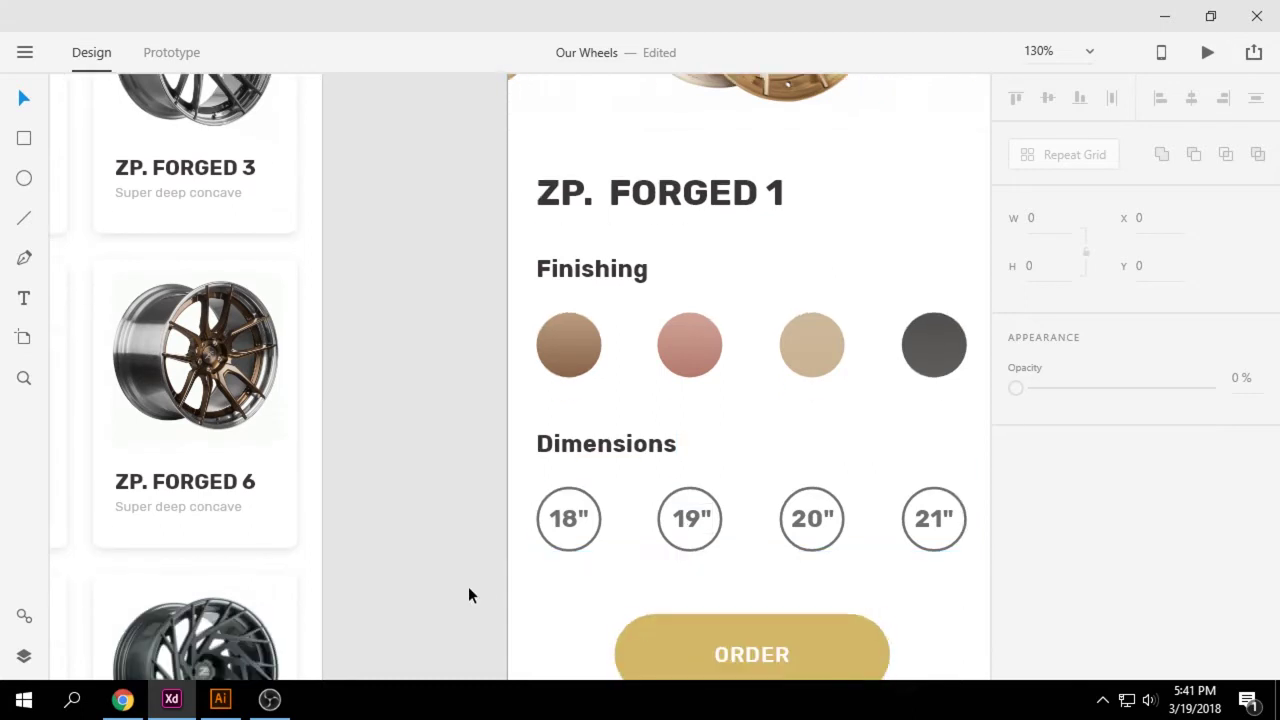
pyautogui.click(197, 512)
pyautogui.scroll(-2, 1058, 505)
pyautogui.click(1056, 497)
pyautogui.click(697, 521)
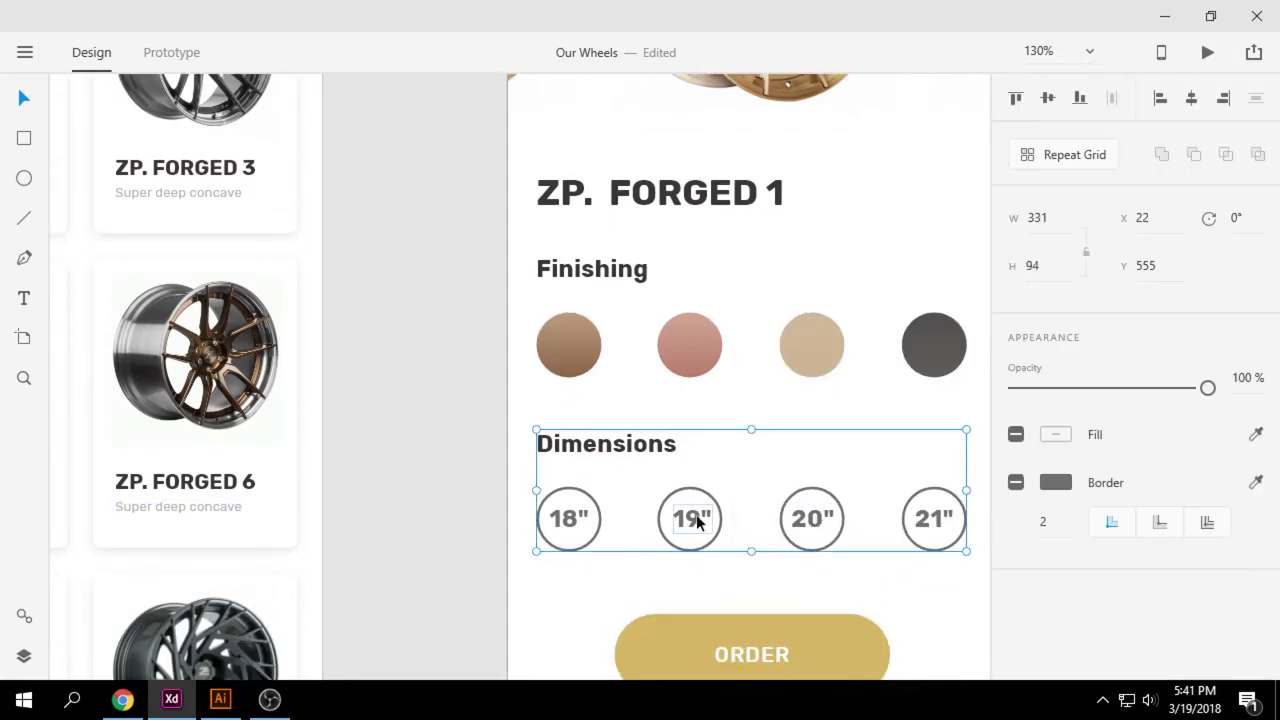
pyautogui.rightClick(705, 521)
pyautogui.click(760, 354)
pyautogui.click(734, 493)
# - Change the border colour of all four Dimensions circles to a lighter grey
pyautogui.moveTo(522, 498); pyautogui.dragTo(971, 540)
pyautogui.moveTo(958, 466); pyautogui.dragTo(486, 494)
pyautogui.click(1056, 482)
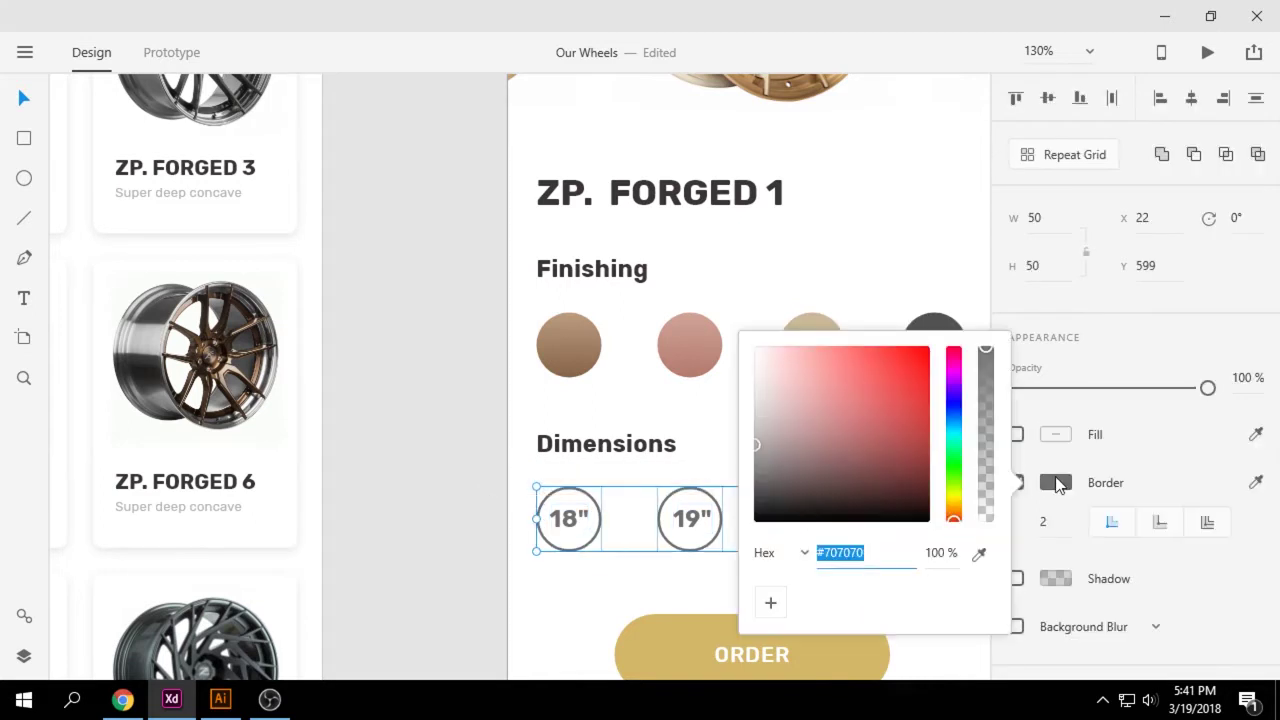
pyautogui.press('Return')
# - Recolour the 18", 19", 20" and 21" labels to a lighter grey matching their circles
pyautogui.doubleClick(571, 521)
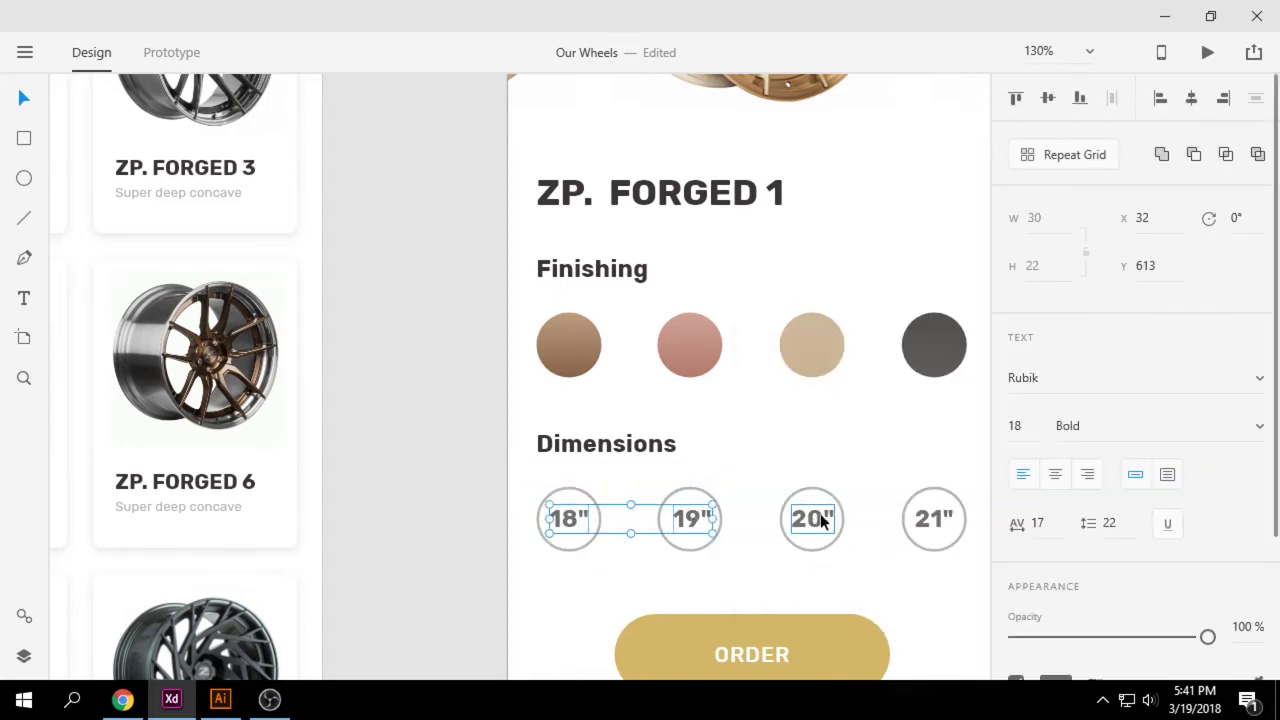
pyautogui.click(1057, 502)
pyautogui.press('Return')
pyautogui.click(715, 443)
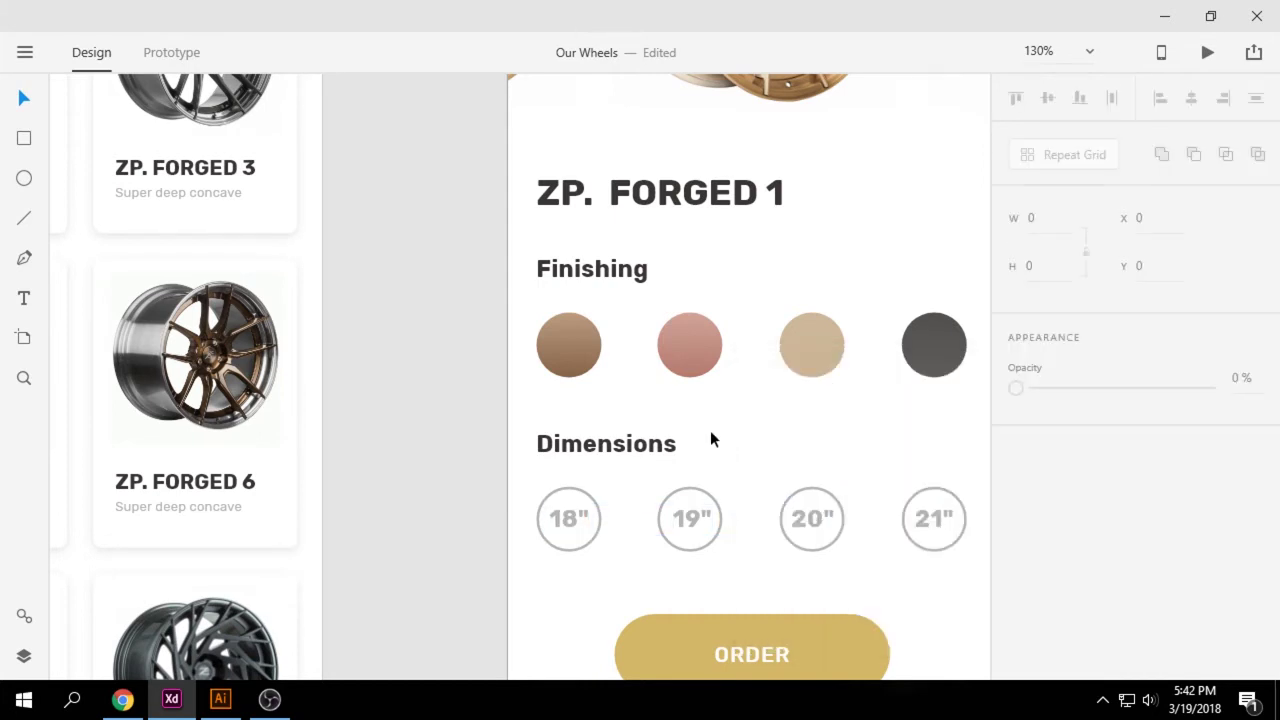
# - Ungroup the Finishing section so its heading and four colour circles are separate objects
pyautogui.scroll(3, 711, 494)
pyautogui.scroll(-4, 732, 603)
pyautogui.scroll(-2, 732, 603)
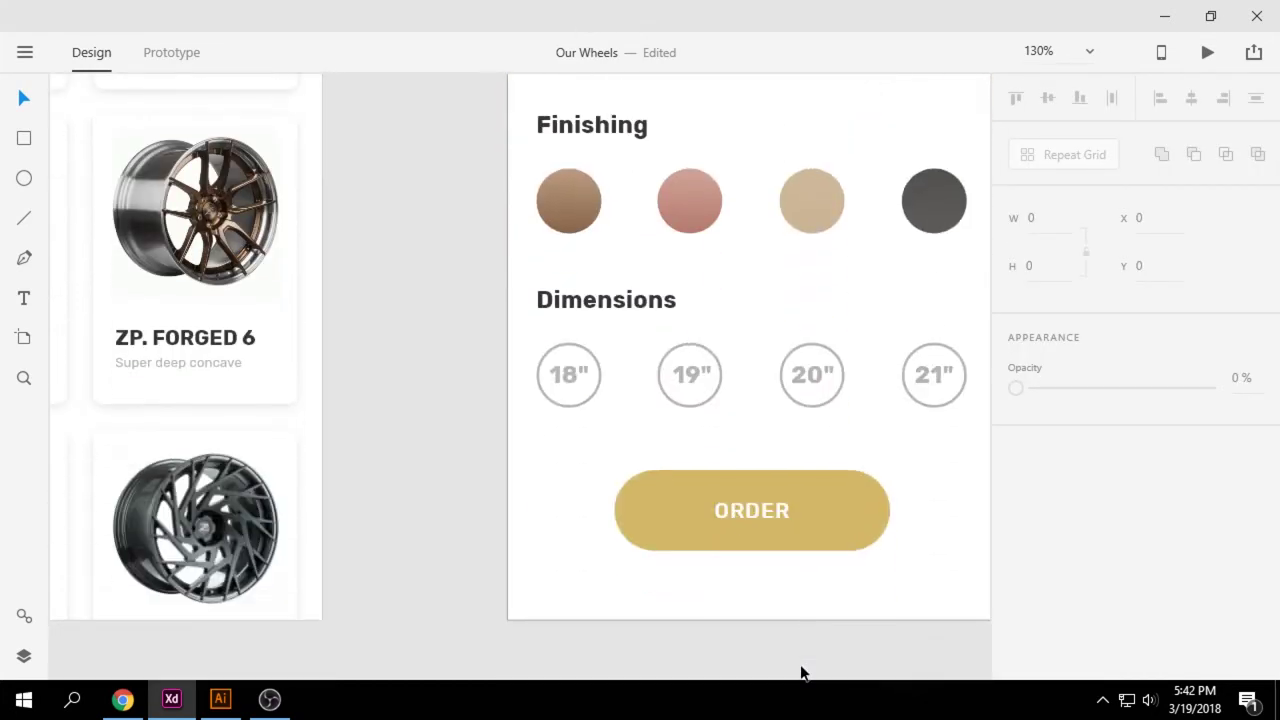
pyautogui.scroll(6, 799, 658)
pyautogui.click(562, 583)
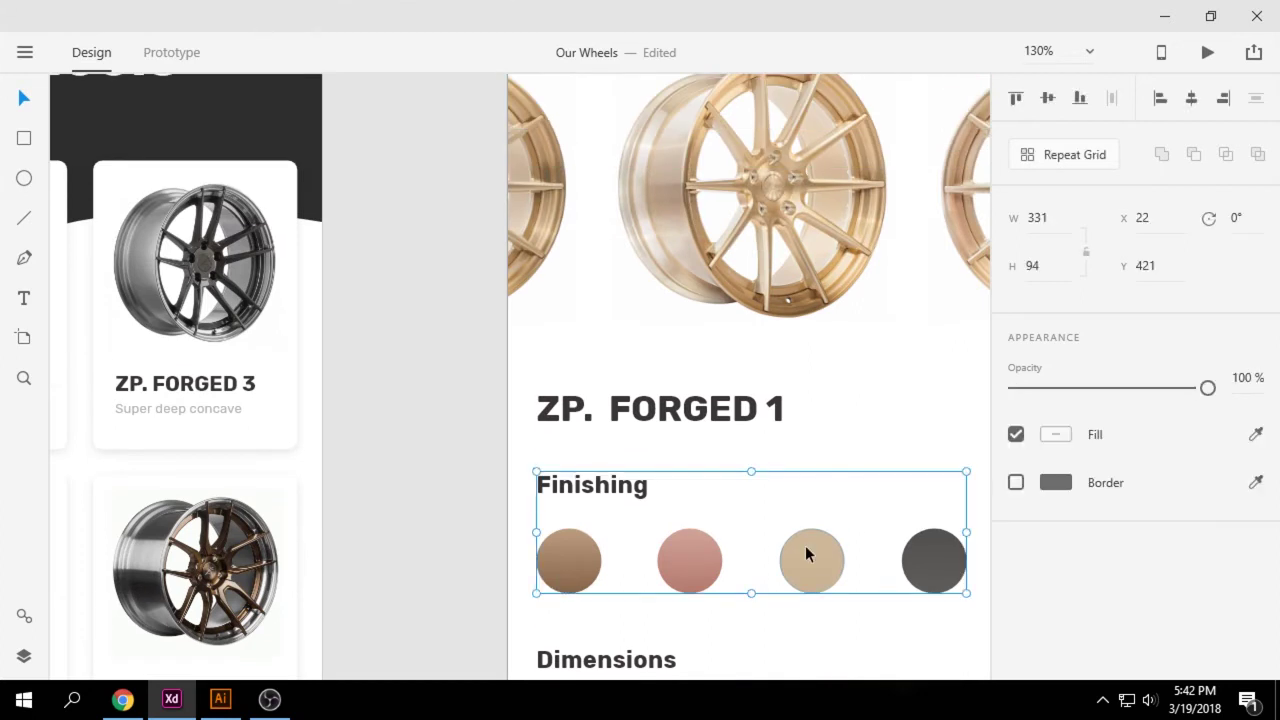
pyautogui.hotkey('ctrl', 'shift', 'g')
# - Switch the fill of the four Finishing circles from Linear Gradient to Solid Color
pyautogui.click(870, 386)
pyautogui.click(1055, 434)
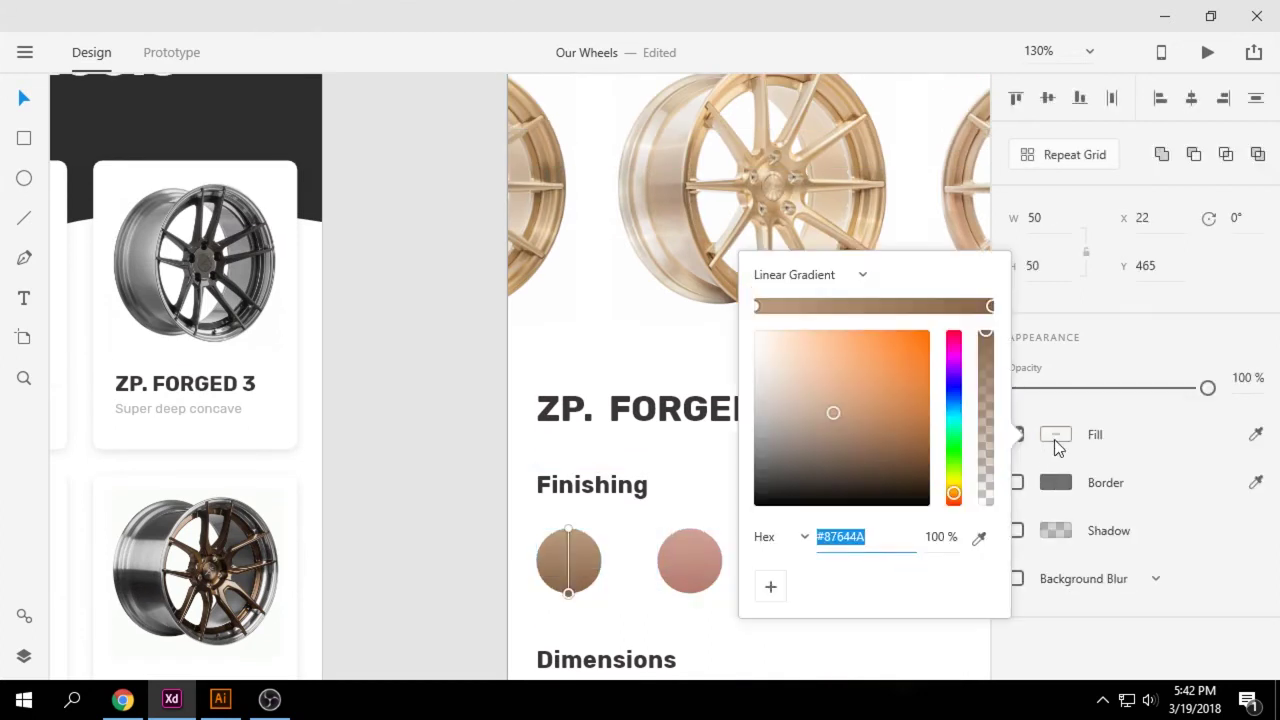
pyautogui.click(849, 381)
pyautogui.click(810, 274)
pyautogui.click(807, 307)
pyautogui.click(699, 469)
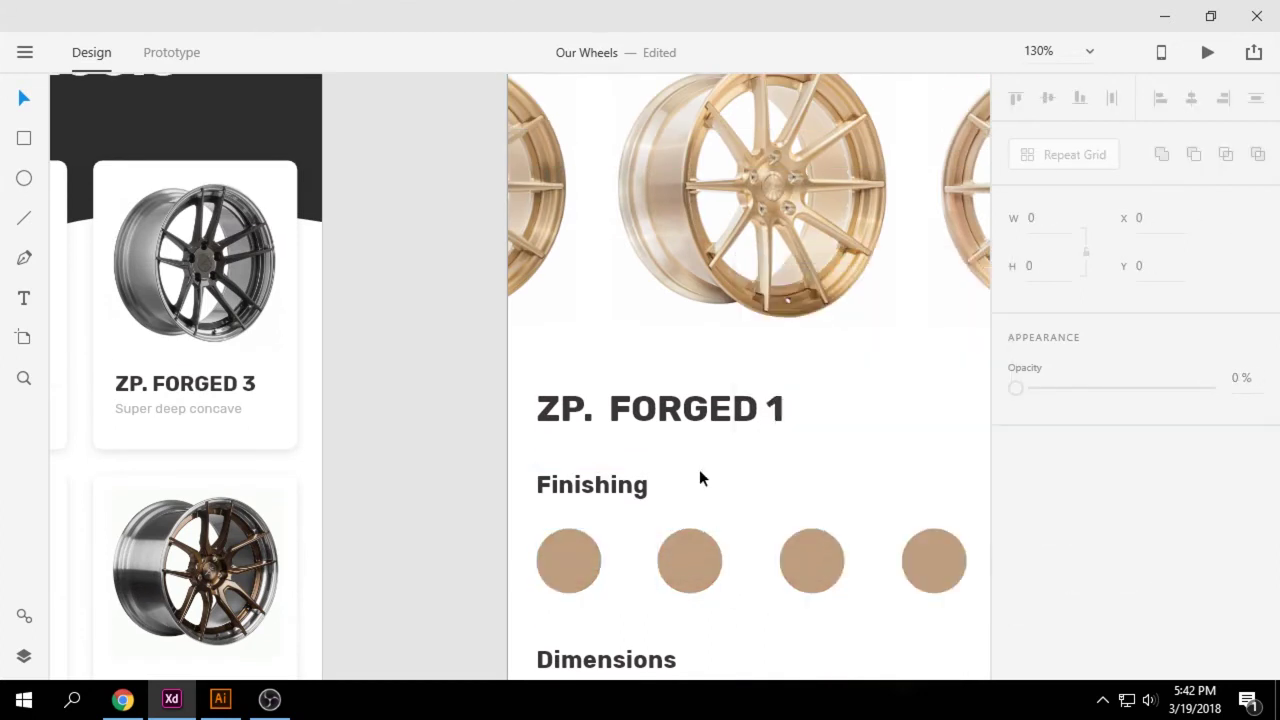
# - Import the screenshot of wheel finishes, scale it to 320 × 256 and place it above the Finishing circles
pyautogui.scroll(-5, 701, 469)
pyautogui.click(25, 52)
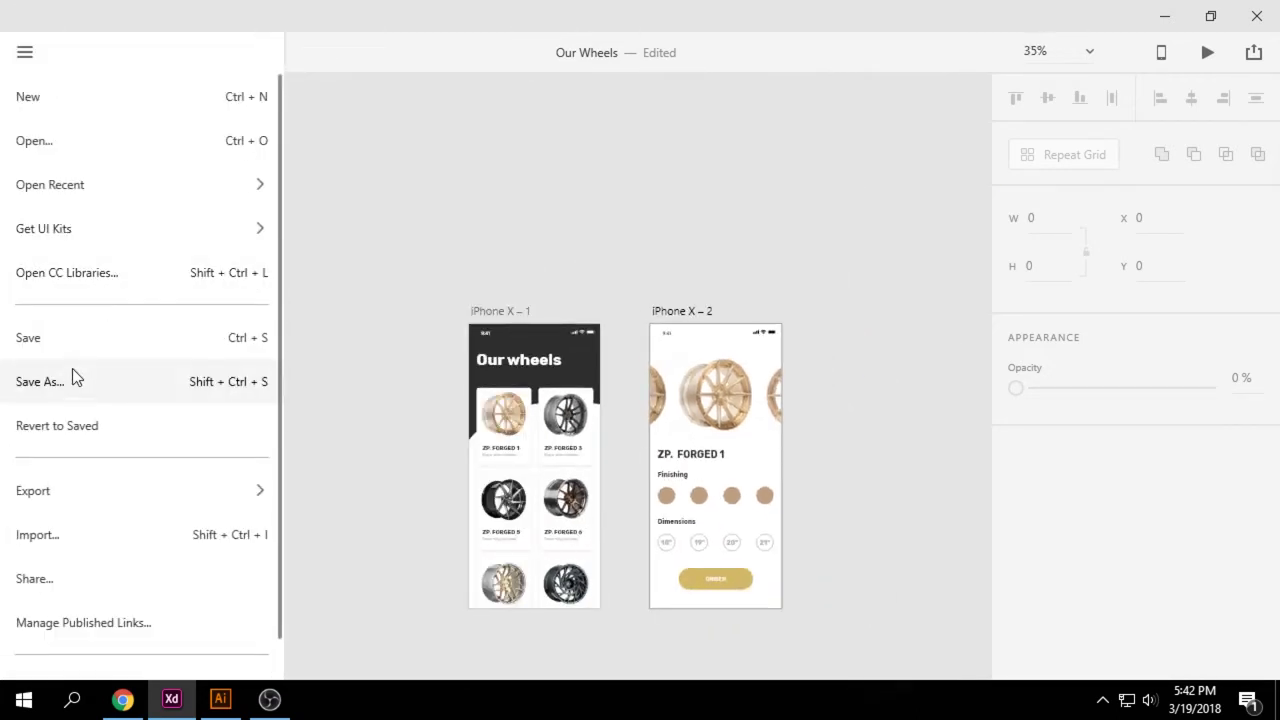
pyautogui.click(60, 534)
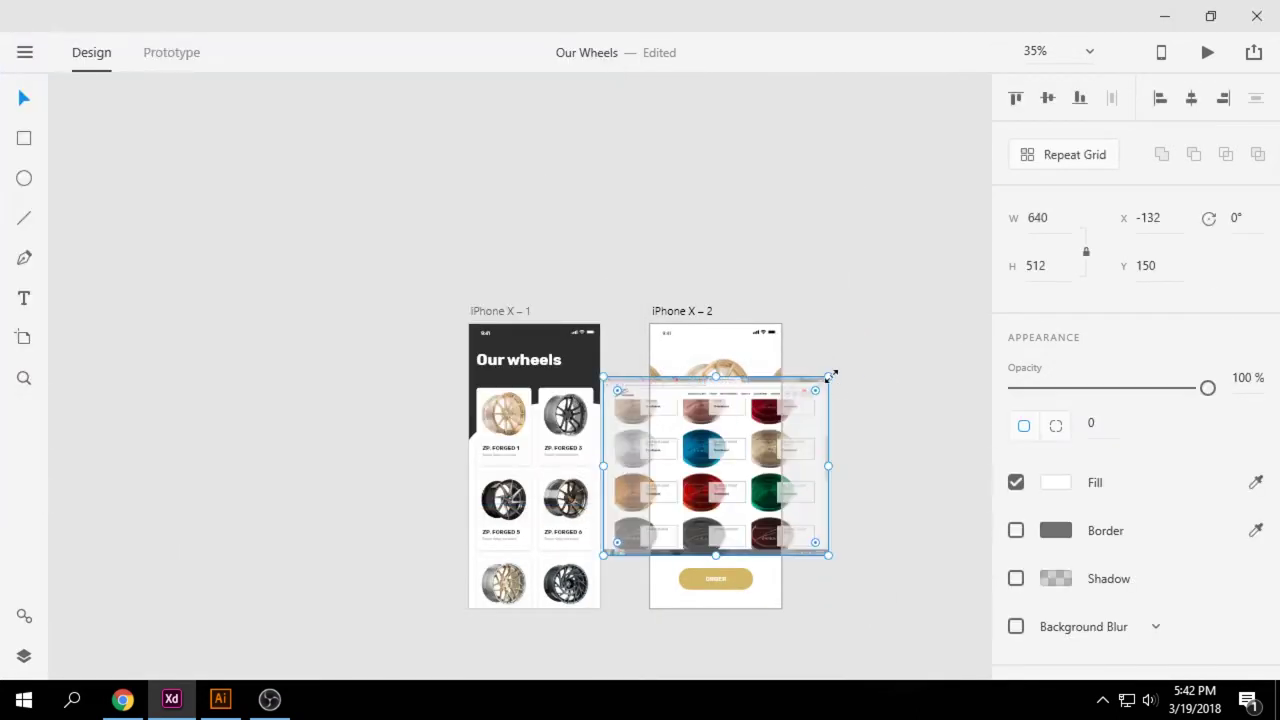
pyautogui.moveTo(834, 371); pyautogui.dragTo(706, 466)
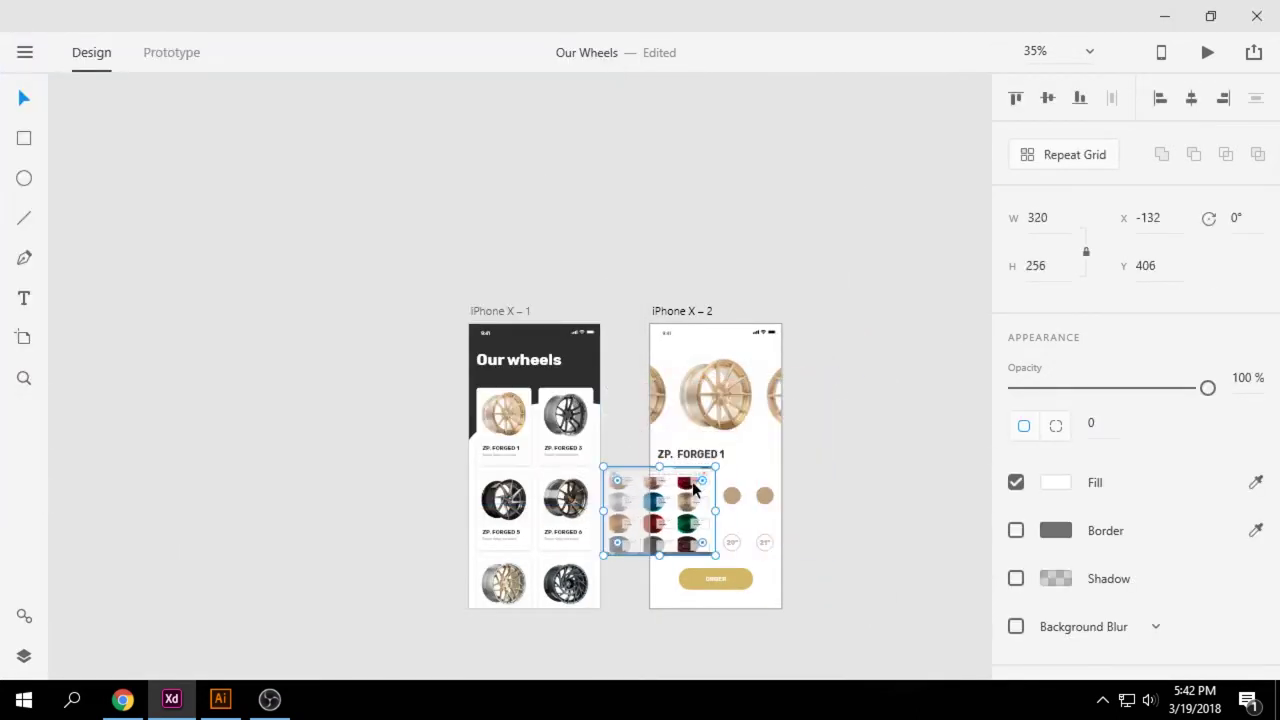
pyautogui.scroll(5, 730, 427)
pyautogui.moveTo(656, 506); pyautogui.dragTo(727, 450)
pyautogui.scroll(2, 727, 450)
pyautogui.scroll(-2, 600, 520)
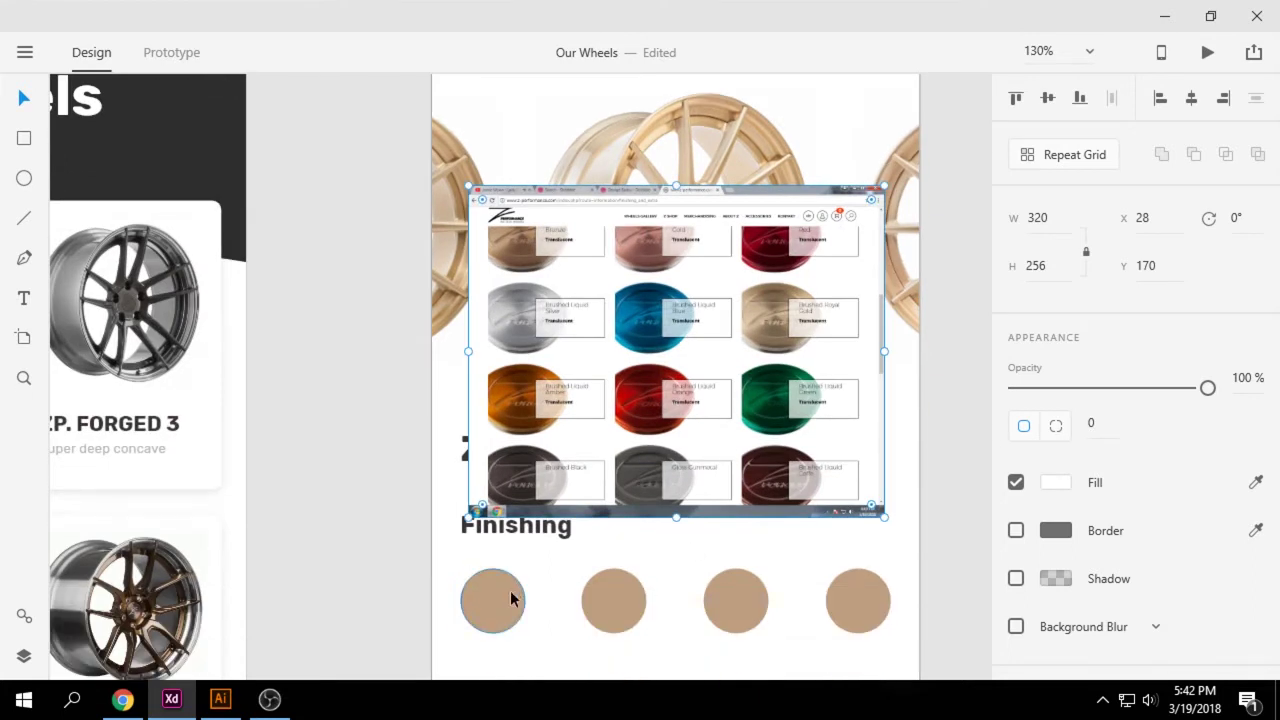
# - Sample the first Finishing circle's fill from the bronze swatch and the second's from the pink swatch in the imported screenshot
pyautogui.click(494, 594)
pyautogui.click(1056, 434)
pyautogui.click(979, 521)
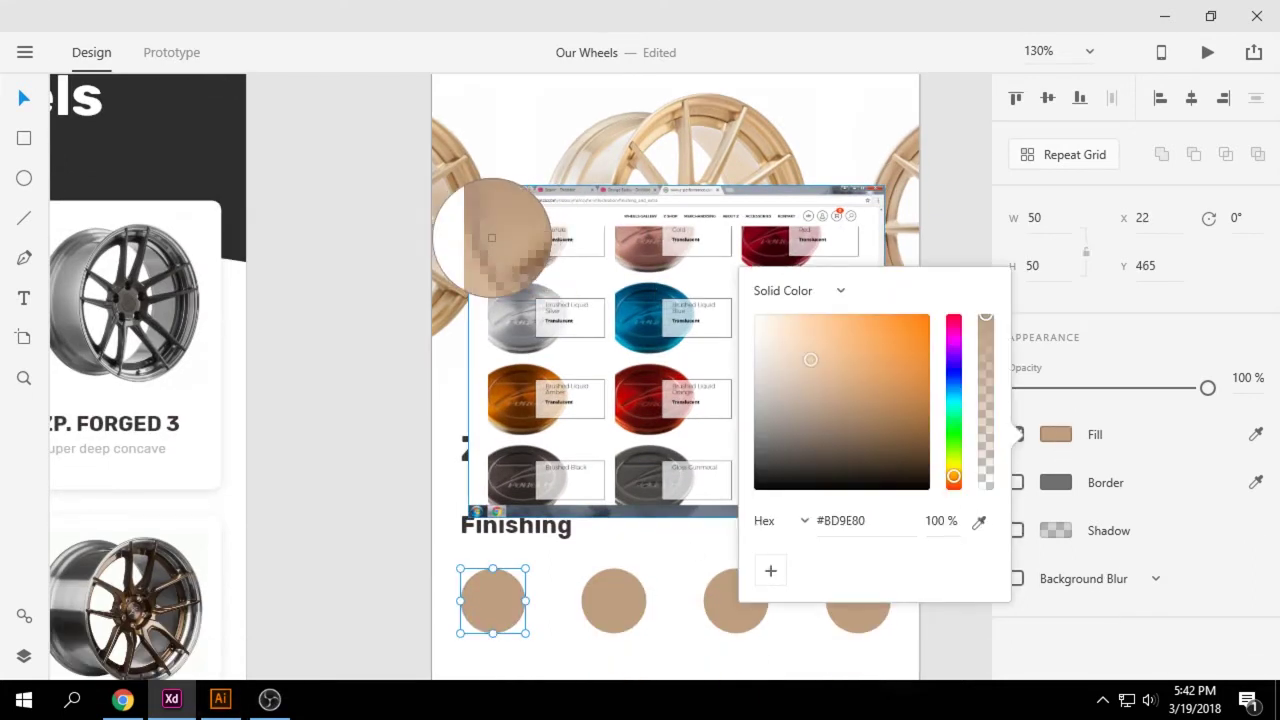
pyautogui.click(493, 240)
pyautogui.click(613, 600)
pyautogui.click(1056, 434)
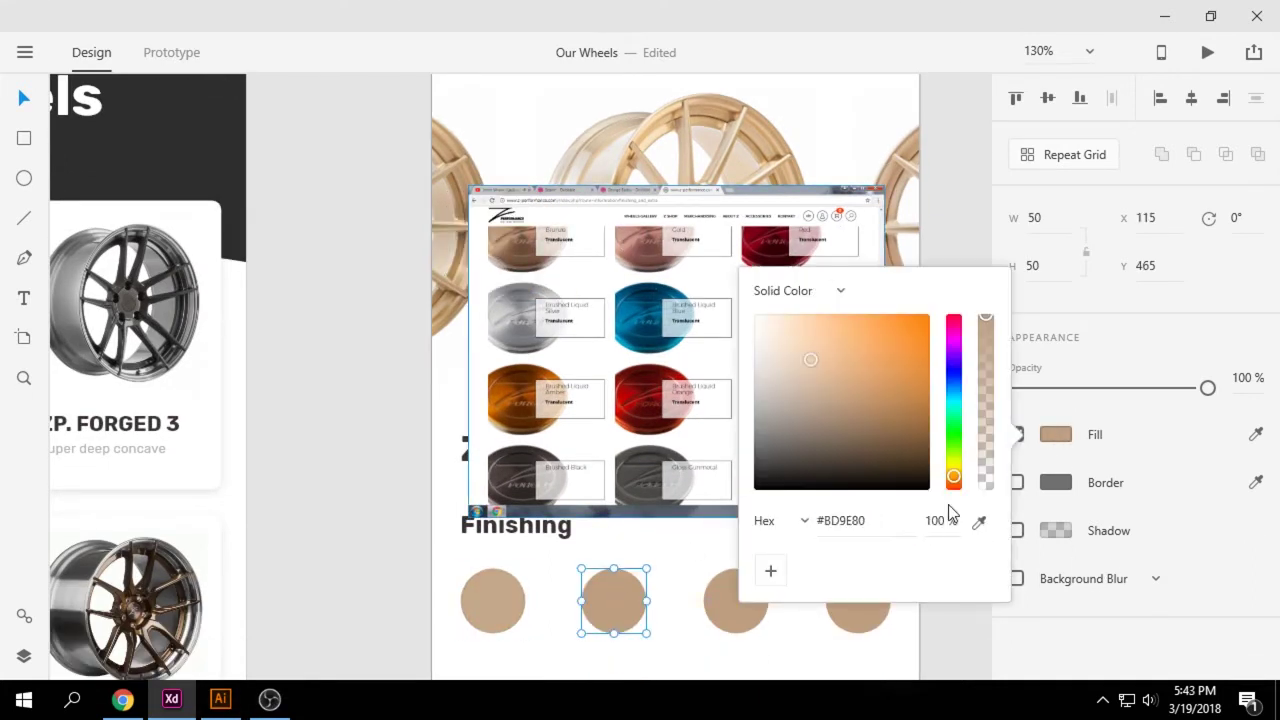
pyautogui.click(979, 521)
pyautogui.click(632, 255)
# - Try different tones of the Brushed Royal Gold swatch as the third Finishing circle's fill
pyautogui.click(735, 600)
pyautogui.click(1256, 434)
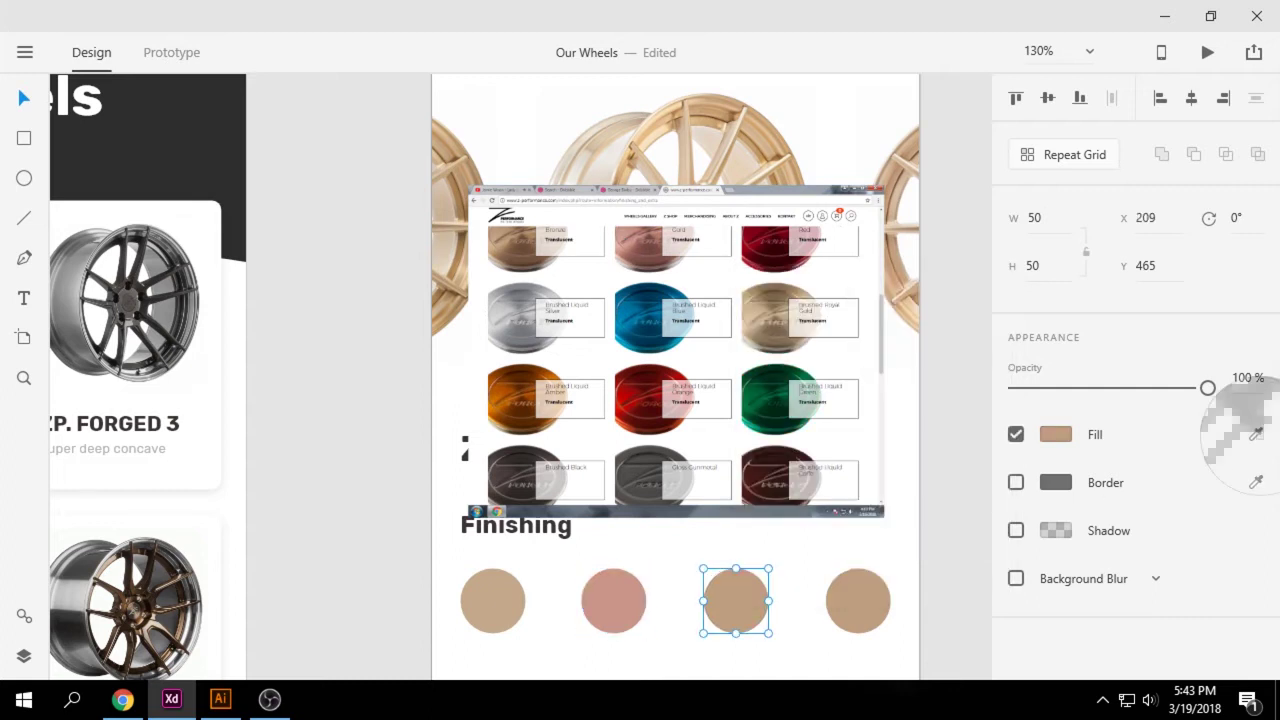
pyautogui.click(785, 317)
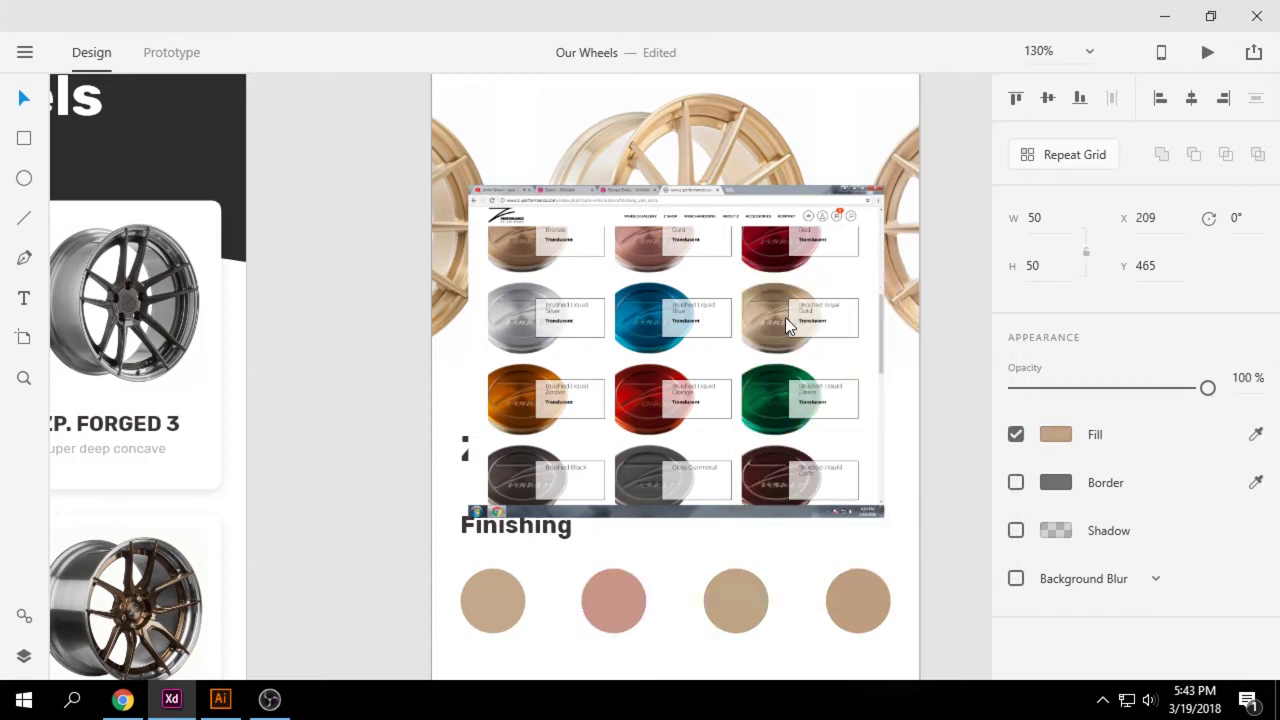
pyautogui.click(1256, 434)
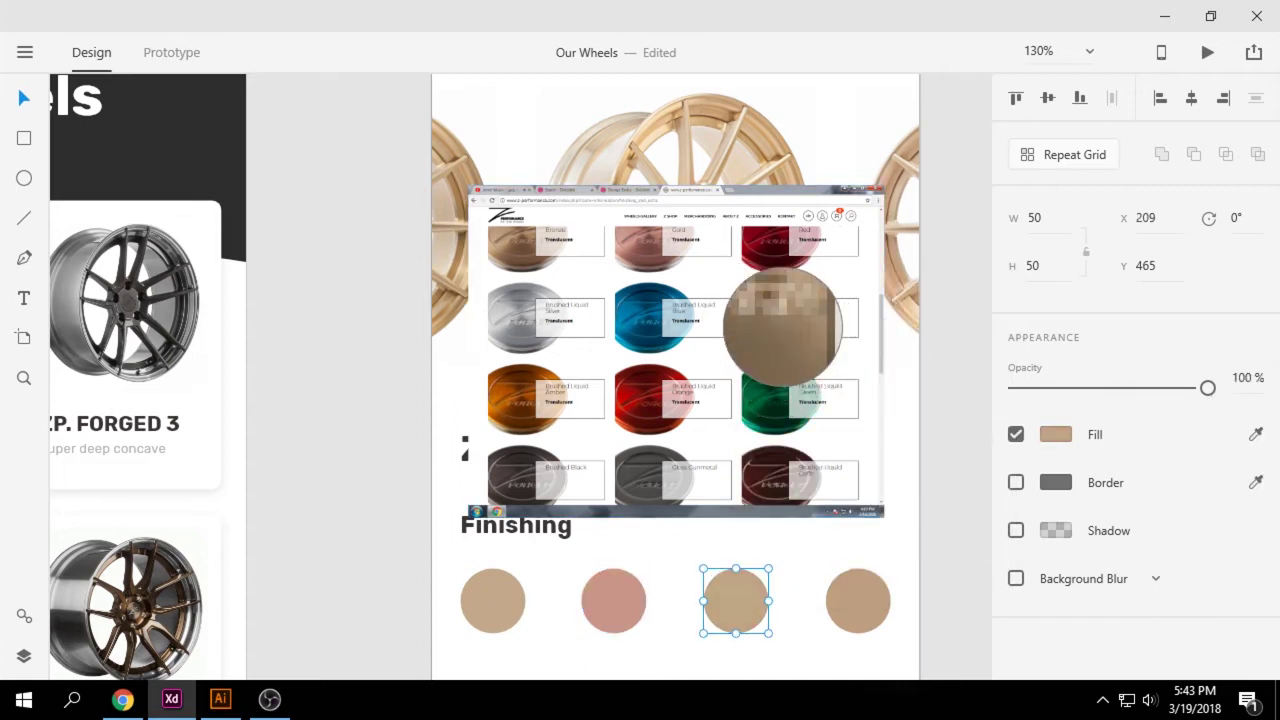
pyautogui.click(783, 329)
pyautogui.click(1256, 434)
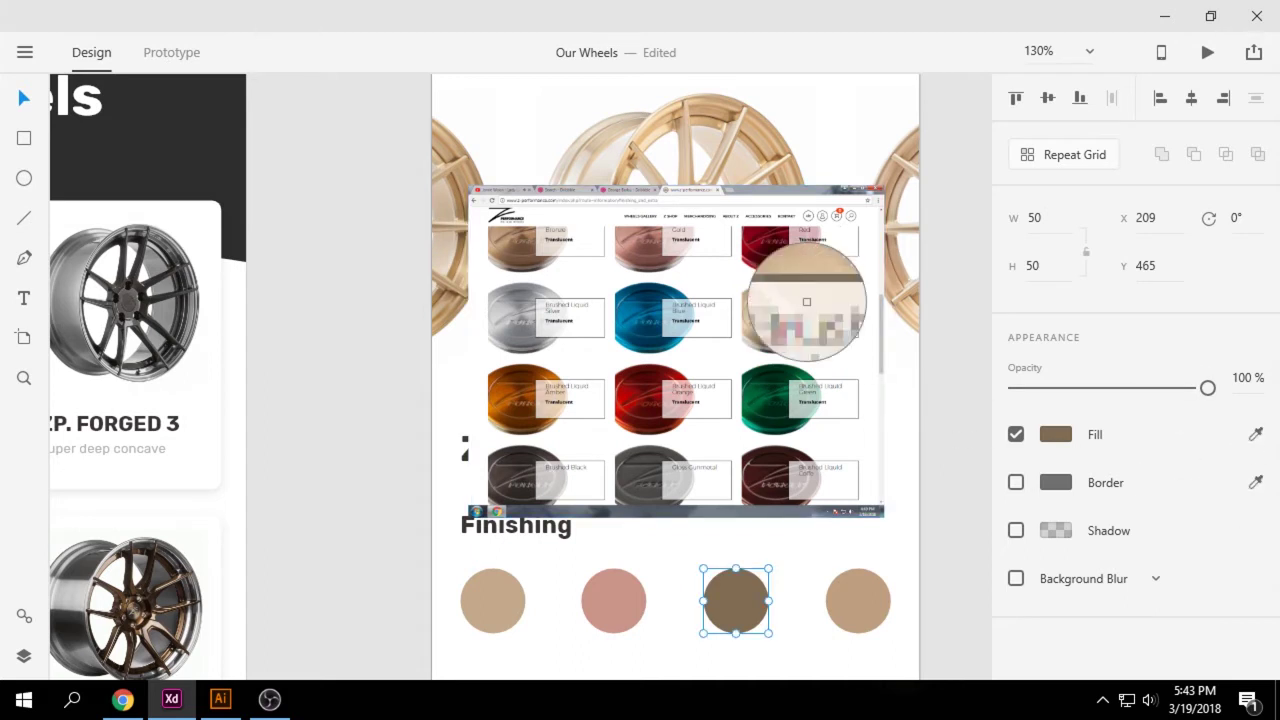
pyautogui.click(750, 310)
# - Sample the fourth Finishing circle's fill from the dark grey gunmetal swatch
pyautogui.click(862, 572)
pyautogui.click(1256, 434)
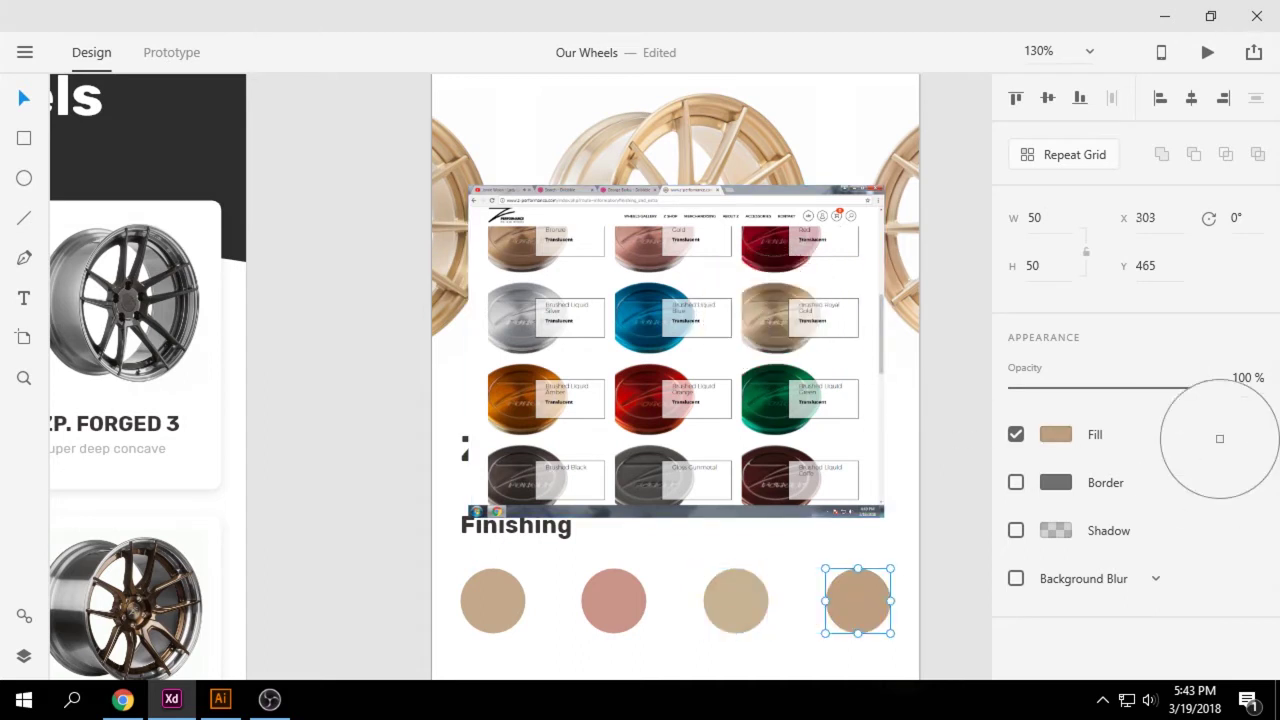
pyautogui.click(636, 480)
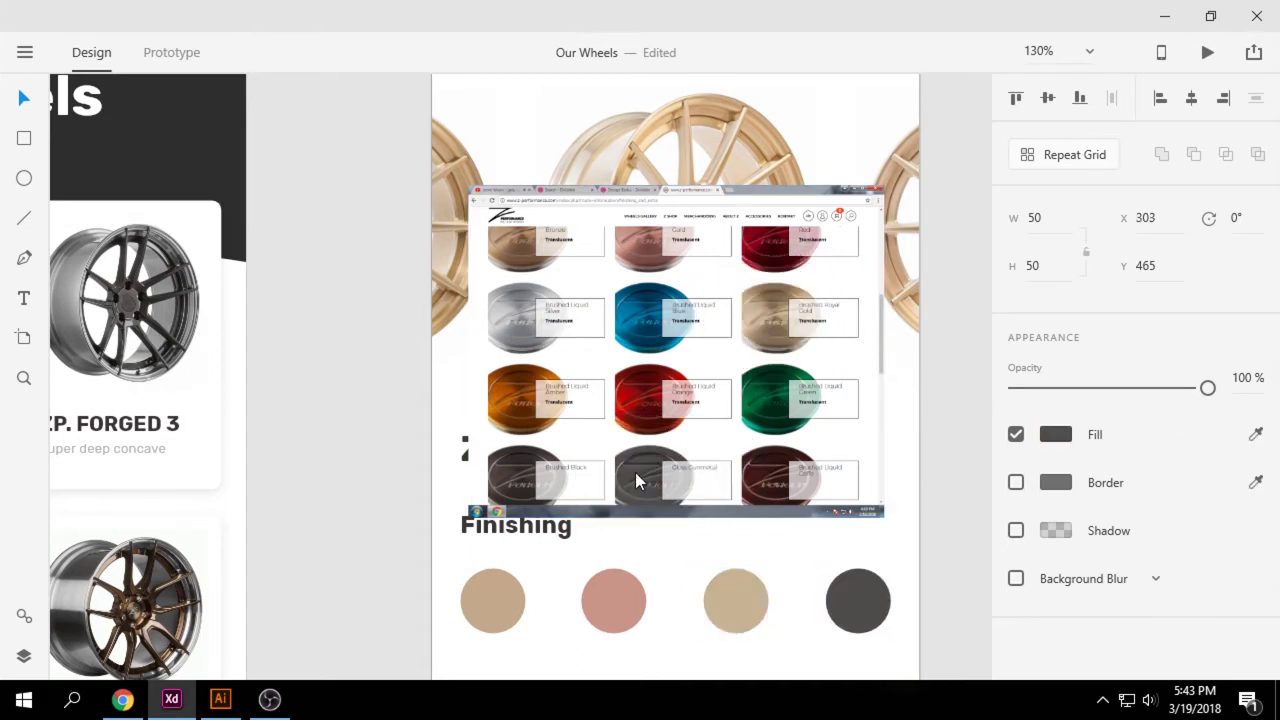
# - Sample the third Finishing circle's fill from the dark red swatch and the fourth's from the Brushed Black swatch
pyautogui.click(722, 595)
pyautogui.click(1256, 434)
pyautogui.click(748, 470)
pyautogui.click(905, 500)
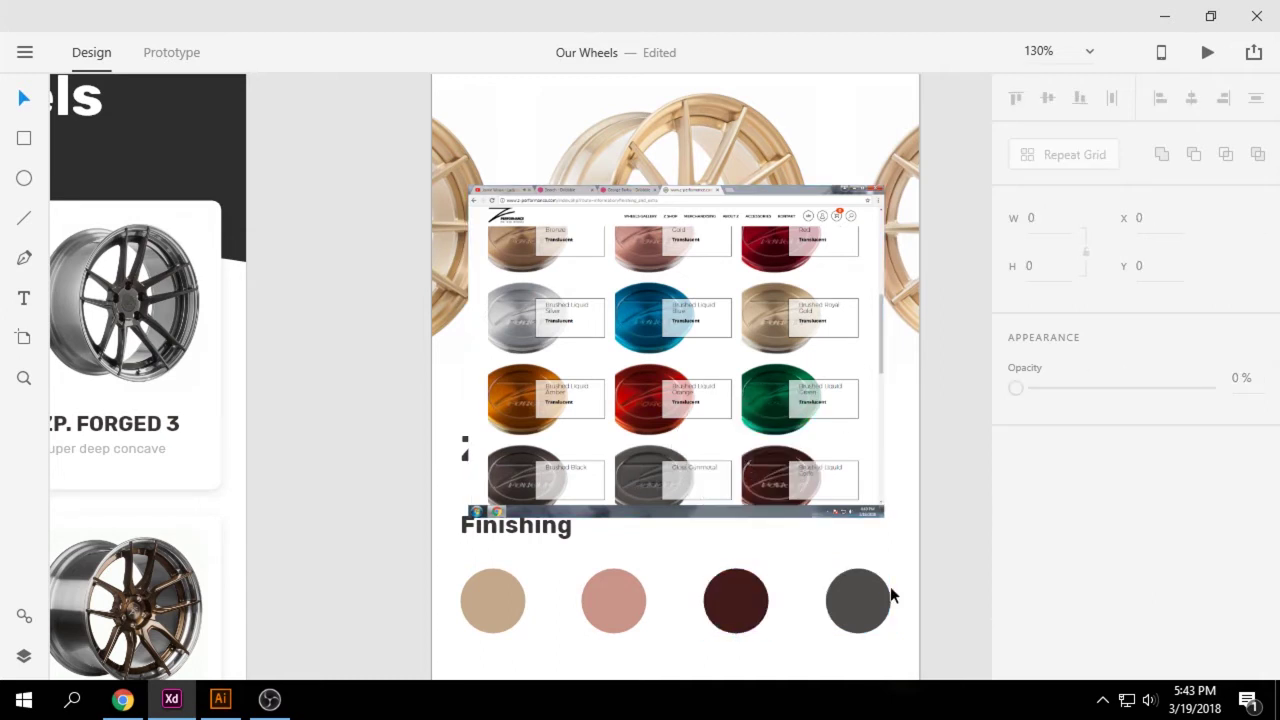
pyautogui.click(885, 592)
pyautogui.click(1256, 434)
pyautogui.click(521, 463)
pyautogui.click(906, 526)
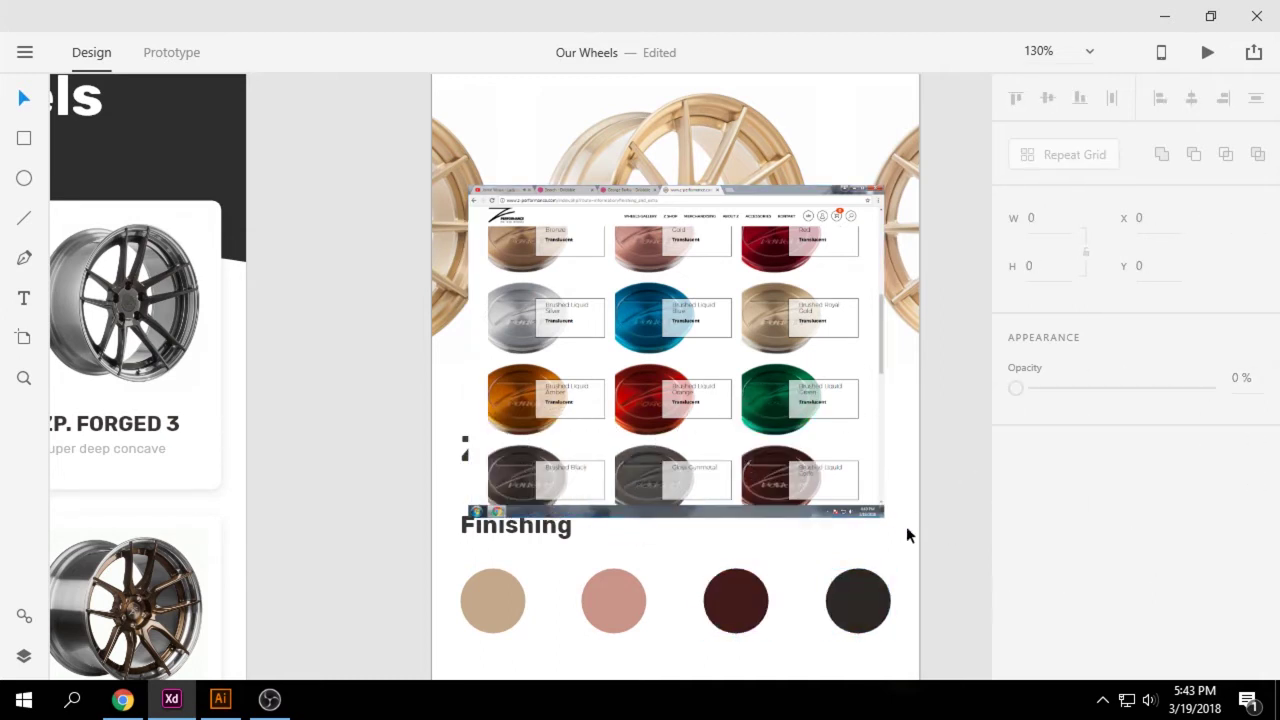
# - Fill the ORDER button with the beige gold sampled from the Brushed Royal Gold swatch and check it against the layout
pyautogui.scroll(-5, 843, 546)
pyautogui.click(805, 560)
pyautogui.scroll(5, 834, 545)
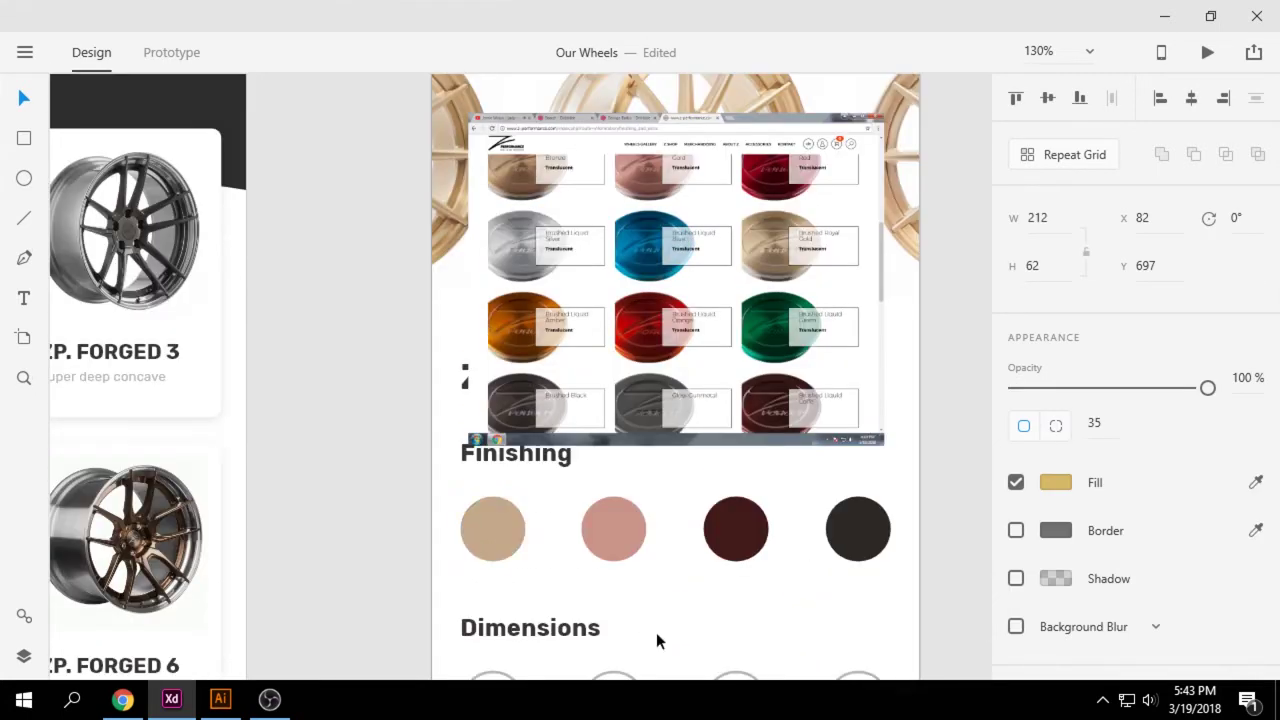
pyautogui.click(1256, 482)
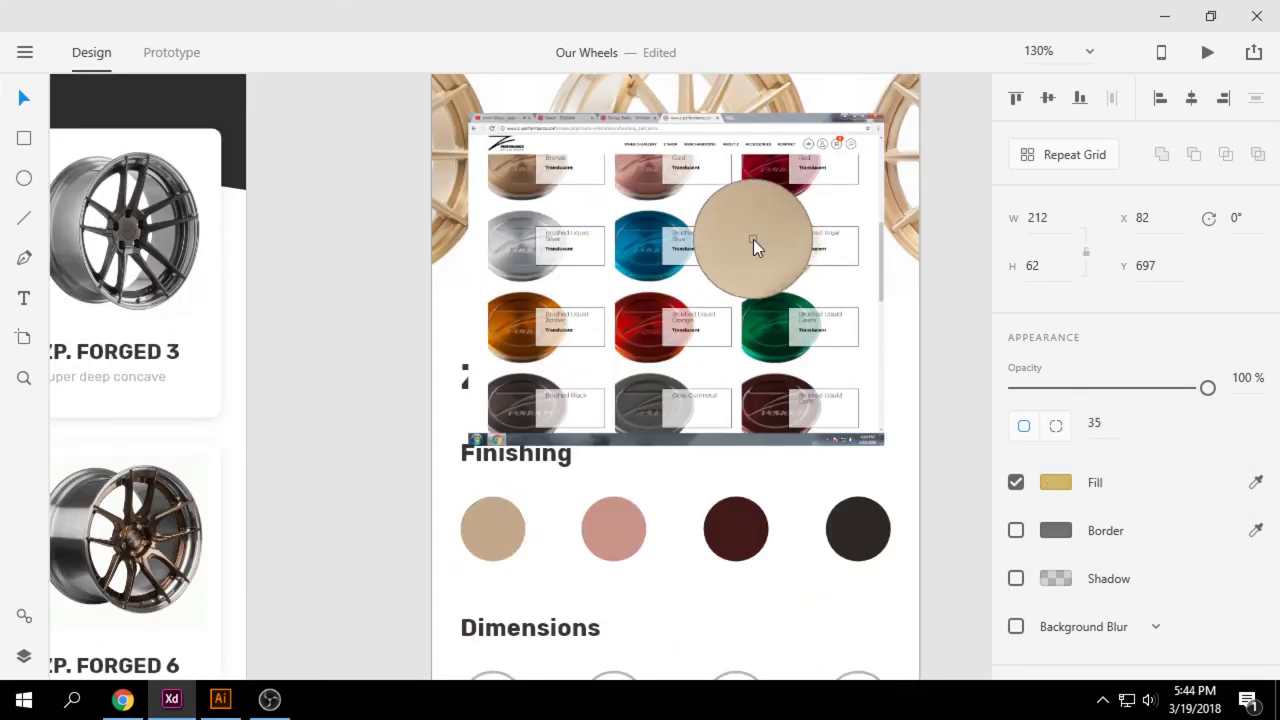
pyautogui.click(755, 241)
pyautogui.scroll(-3, 777, 492)
pyautogui.click(811, 517)
pyautogui.scroll(3, 784, 586)
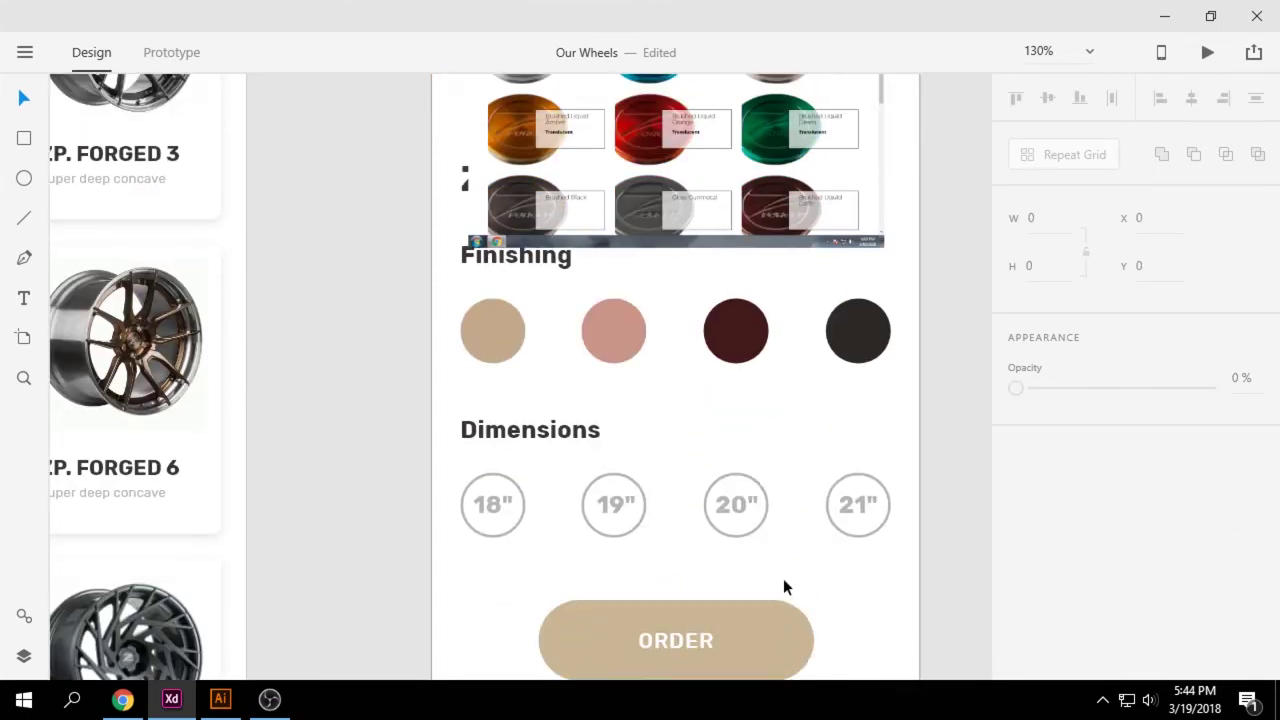
pyautogui.scroll(-3, 766, 580)
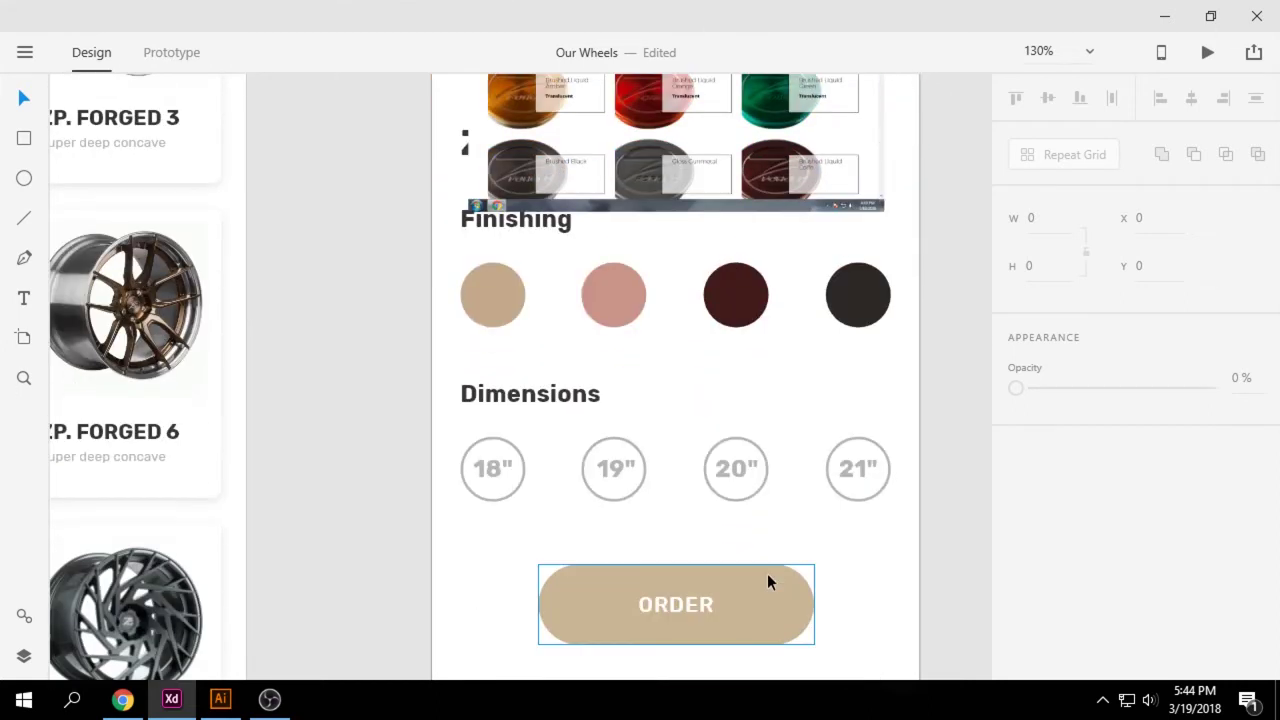
pyautogui.scroll(3, 760, 520)
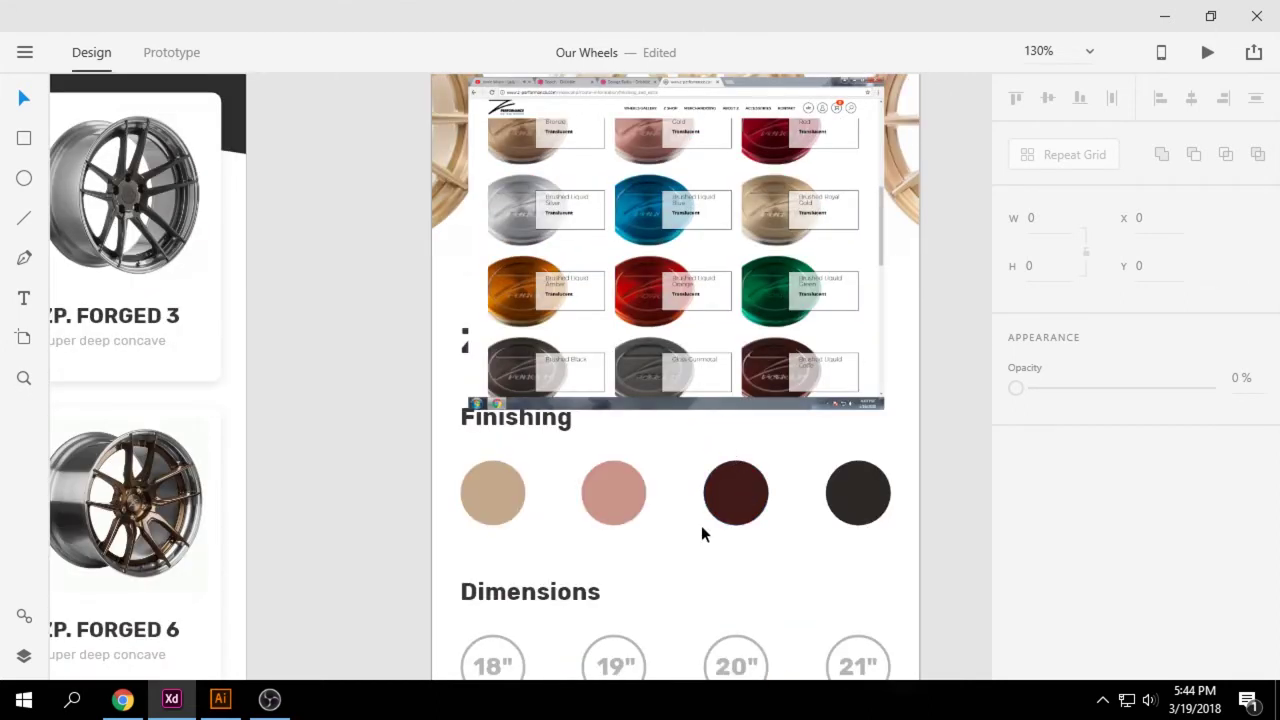
# - Try gunmetal, green and amber swatch colours as the ORDER button's fill
pyautogui.scroll(-3, 701, 527)
pyautogui.click(730, 585)
pyautogui.scroll(1, 783, 533)
pyautogui.click(1255, 483)
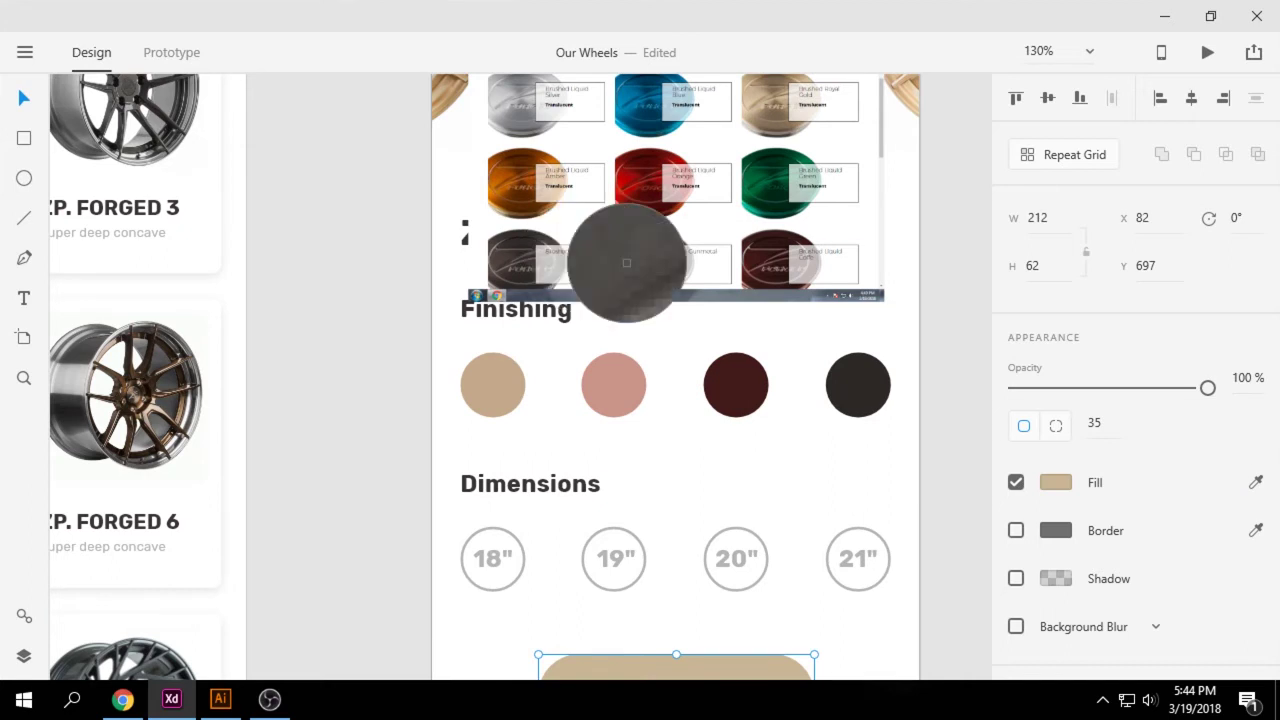
pyautogui.click(626, 262)
pyautogui.scroll(-2, 785, 512)
pyautogui.scroll(2, 789, 512)
pyautogui.click(1256, 482)
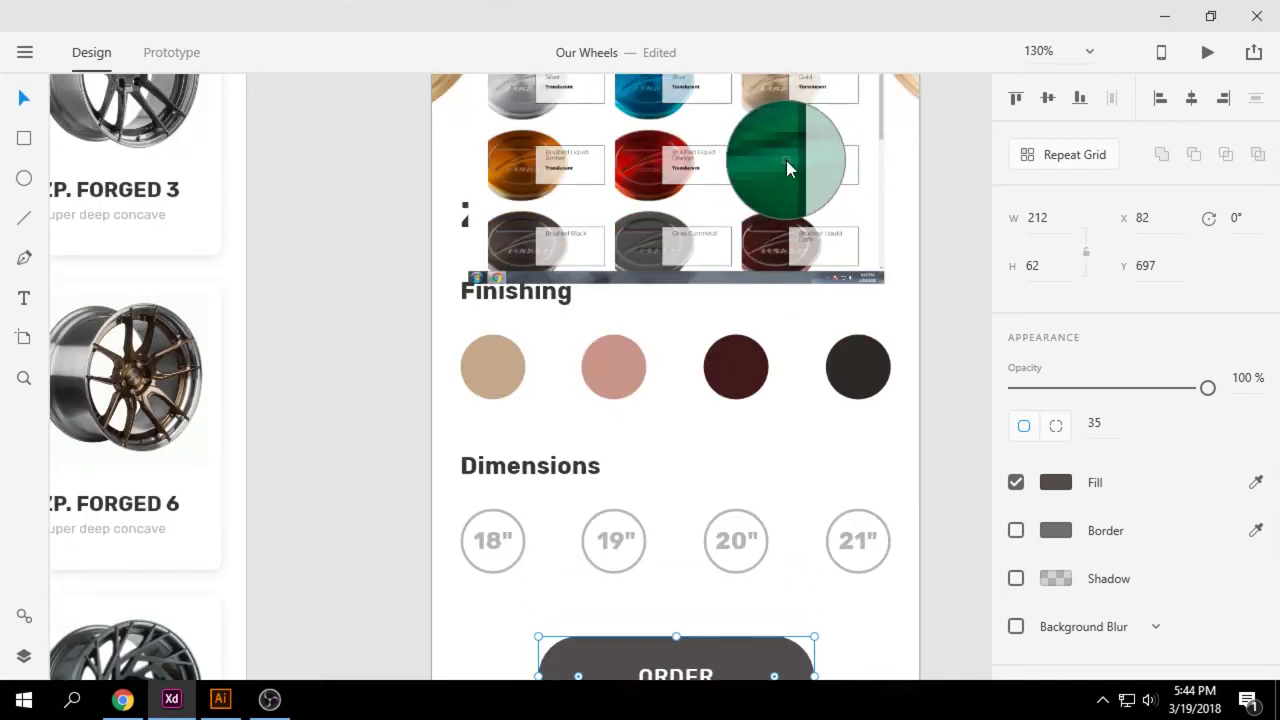
pyautogui.click(787, 168)
pyautogui.click(1256, 482)
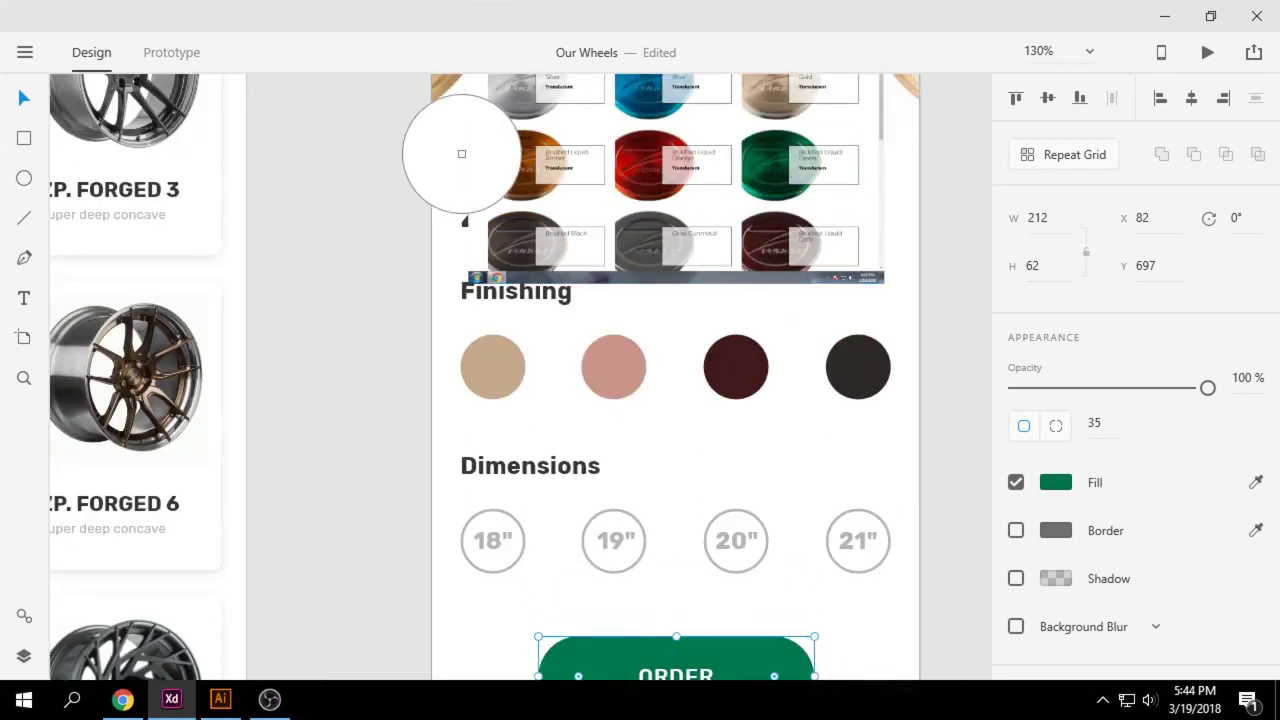
pyautogui.click(514, 162)
# - Fill the ORDER button with the dark tone sampled from the Brushed Black swatch
pyautogui.click(1256, 482)
pyautogui.click(507, 225)
pyautogui.click(762, 462)
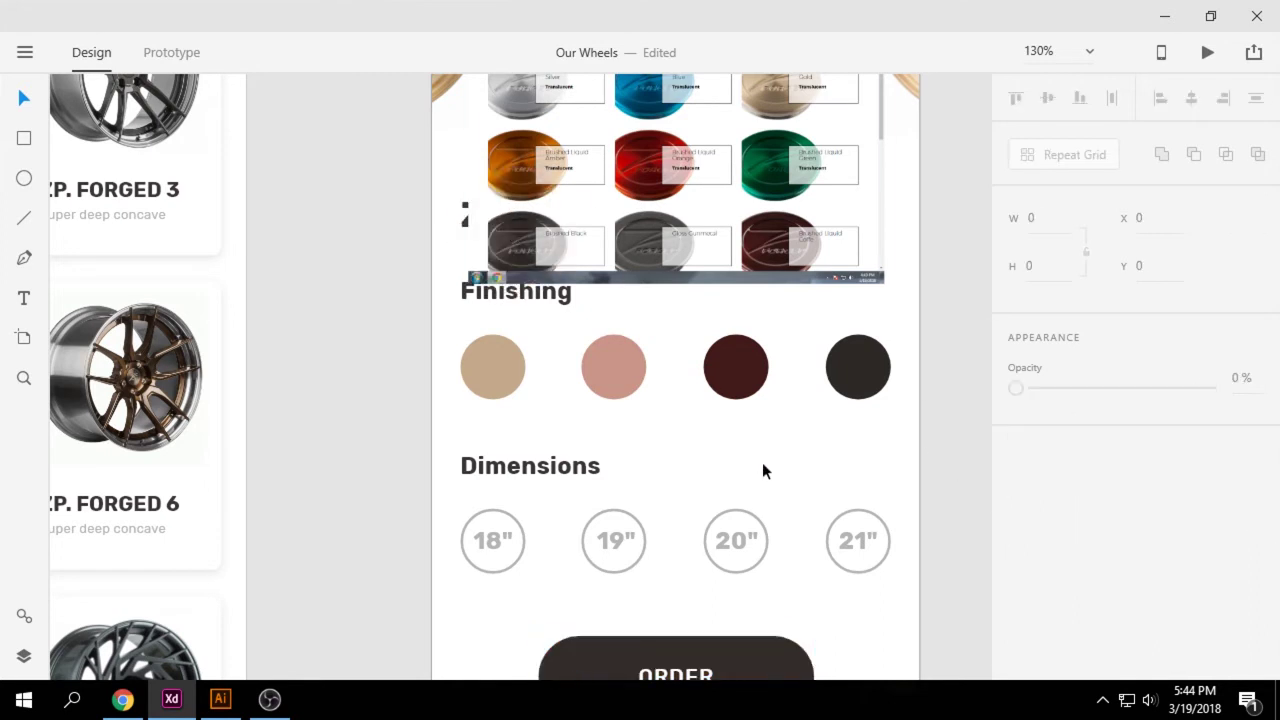
pyautogui.scroll(-3, 764, 455)
pyautogui.scroll(4, 764, 452)
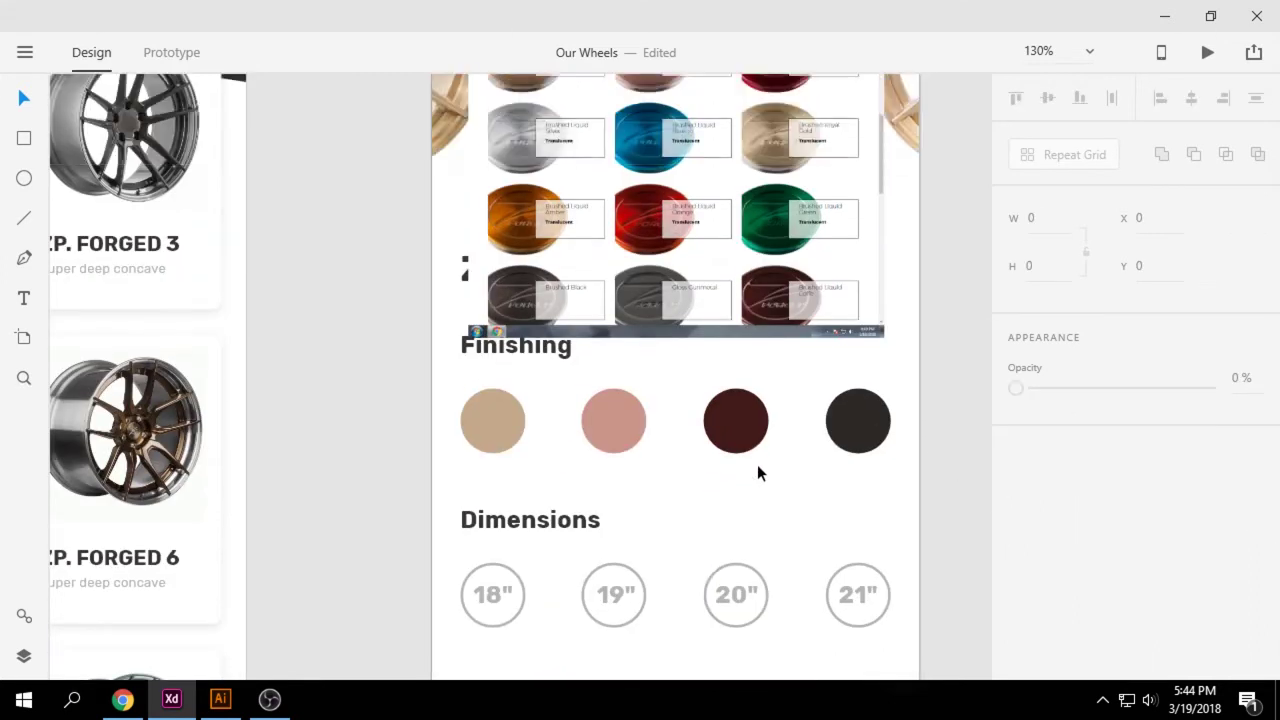
pyautogui.scroll(2, 750, 570)
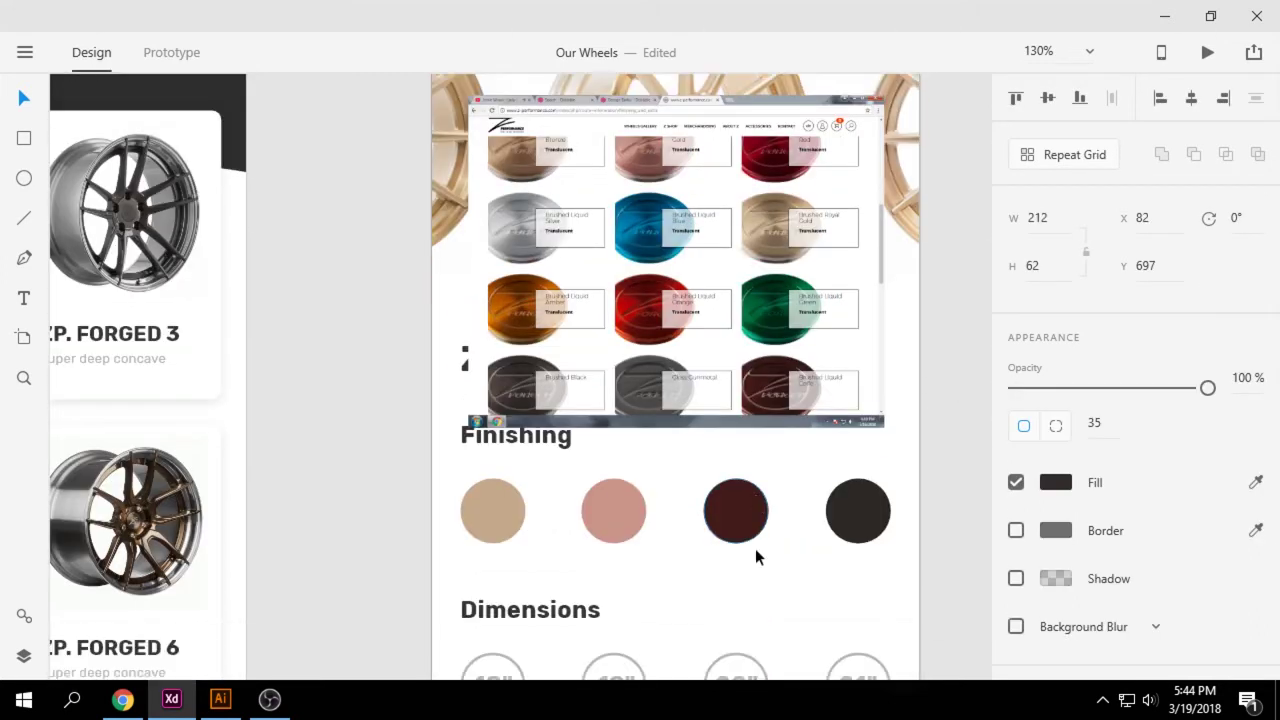
# - Resample the ORDER button's dark fill from the Brushed Black swatch in the reference screenshot
pyautogui.scroll(-5, 760, 555)
pyautogui.click(1056, 483)
pyautogui.moveTo(860, 450); pyautogui.dragTo(926, 513)
pyautogui.hotkey('ctrl', 'z')
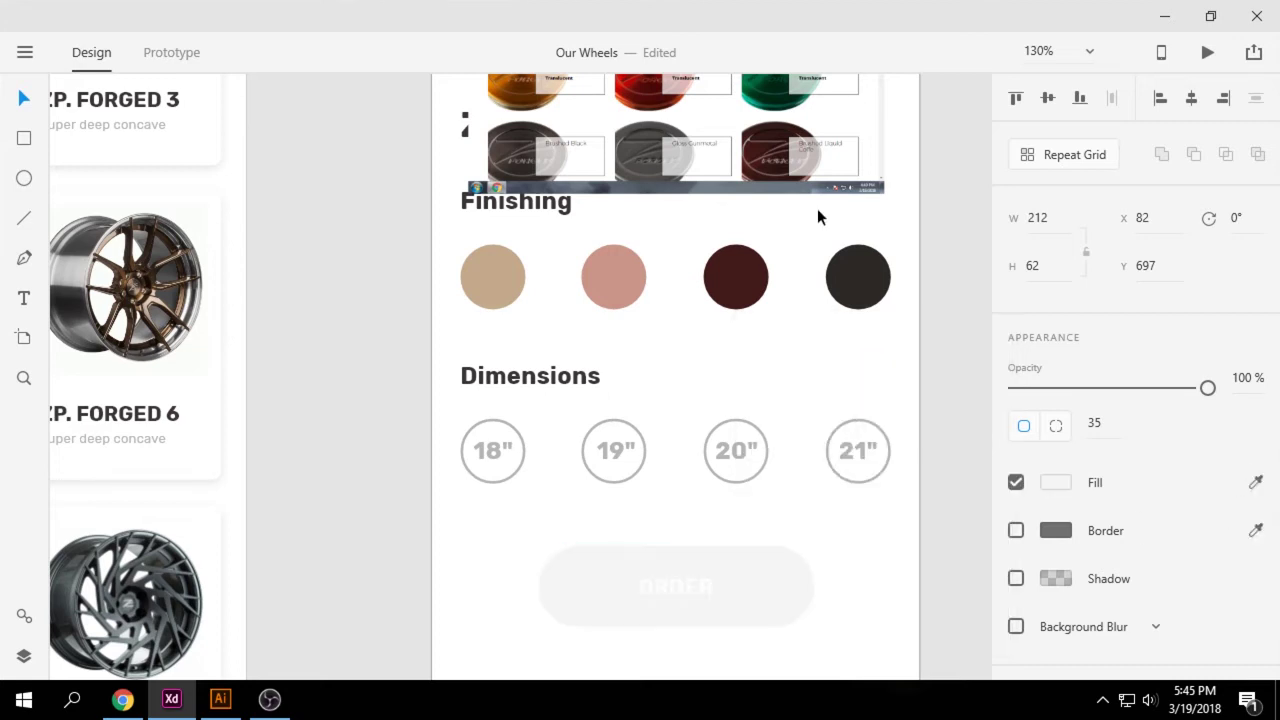
pyautogui.click(1256, 480)
pyautogui.click(514, 143)
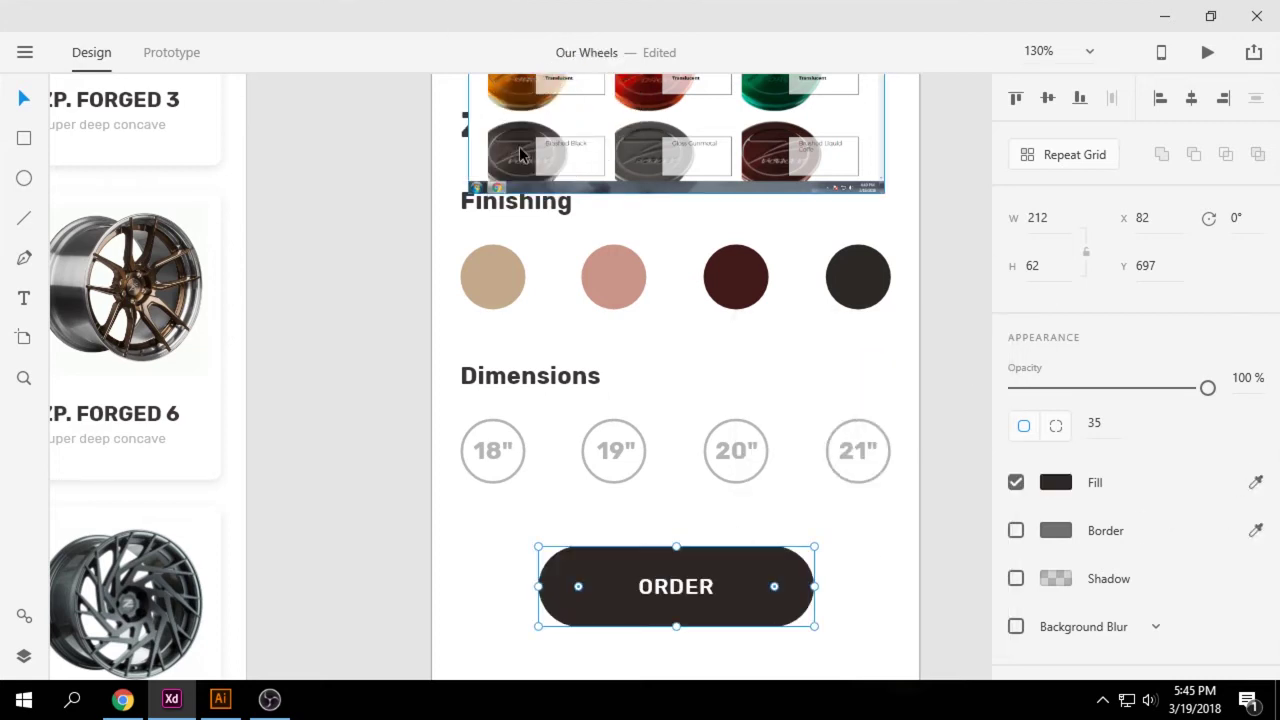
# - Delete the finishes reference screenshot from the iPhone X – 2 artboard
pyautogui.click(569, 145)
pyautogui.scroll(2, 791, 418)
pyautogui.scroll(2, 791, 418)
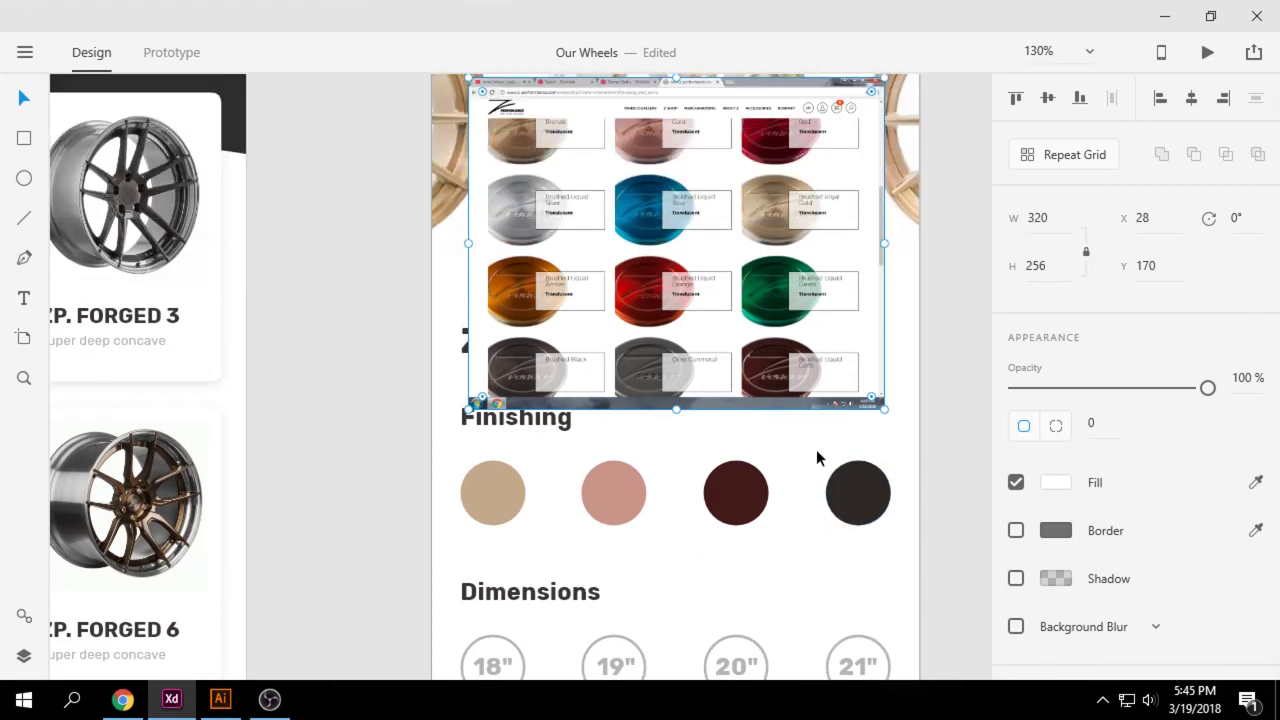
pyautogui.press('Delete')
# - Copy the arrow and cart icons from Illustrator and paste them beneath the status bar on the XD artboard iPhone X – 2
pyautogui.scroll(4, 736, 528)
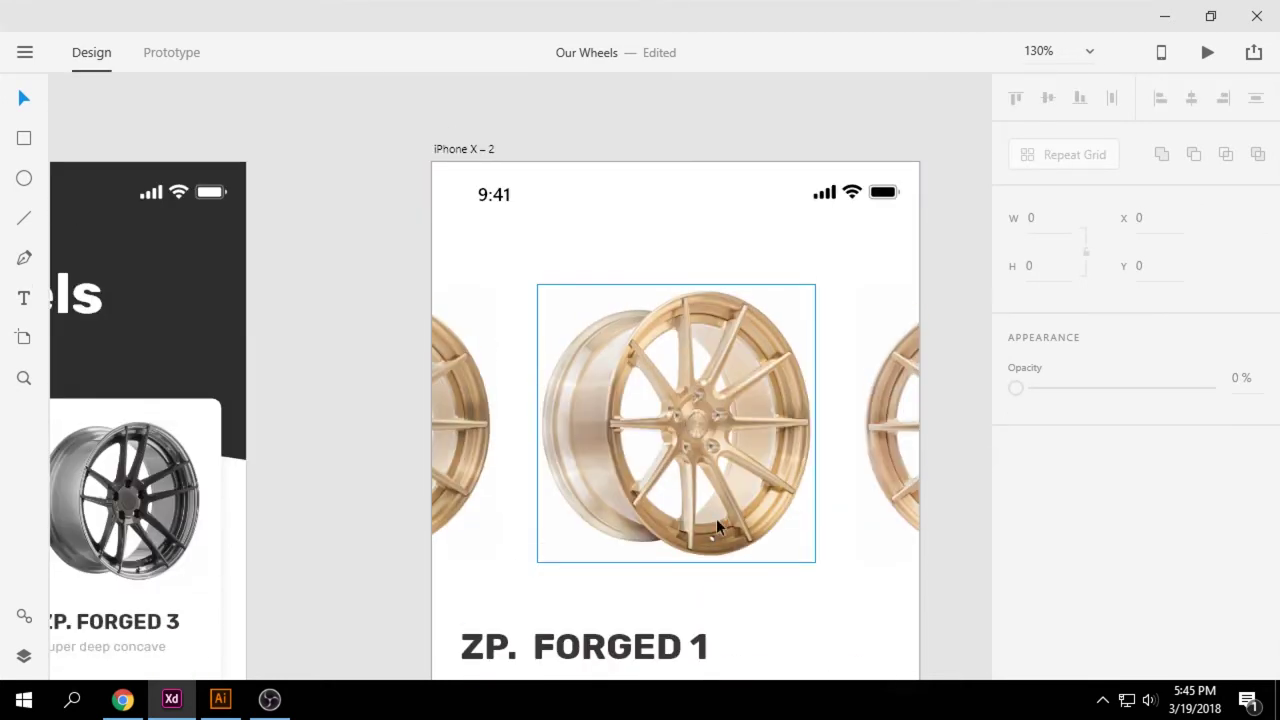
pyautogui.click(218, 698)
pyautogui.moveTo(314, 523); pyautogui.dragTo(747, 635)
pyautogui.hotkey('ctrl', 'c')
pyautogui.hotkey('alt', 'Tab')
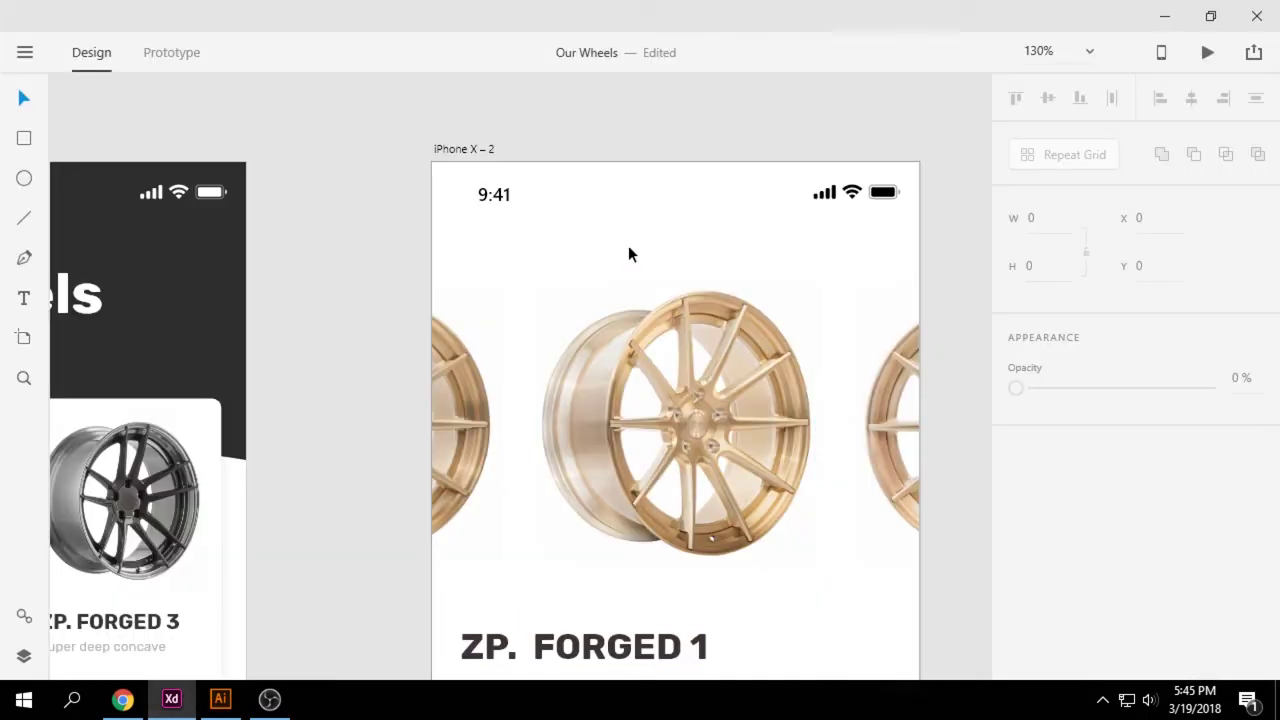
pyautogui.hotkey('ctrl', 'v')
pyautogui.moveTo(869, 415); pyautogui.dragTo(863, 264)
# - Ungroup the pasted icons and select the cart icon on its own
pyautogui.rightClick(863, 264)
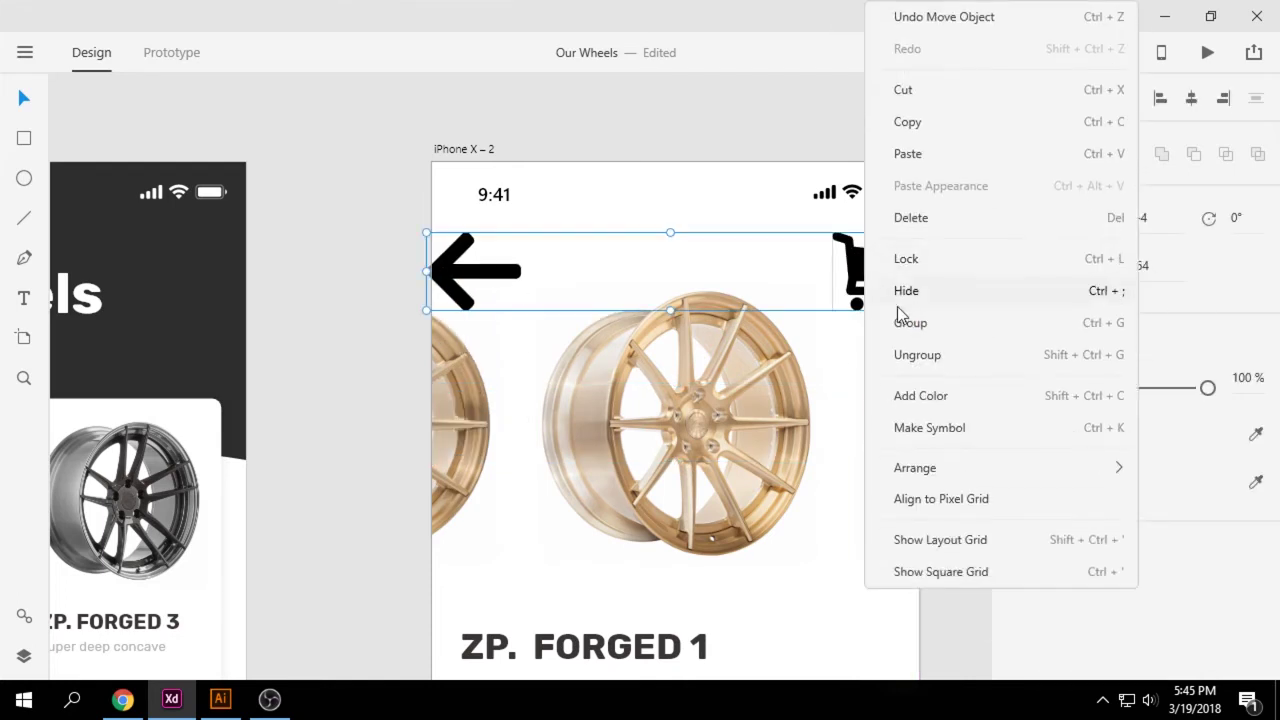
pyautogui.click(916, 354)
pyautogui.click(734, 207)
pyautogui.click(867, 259)
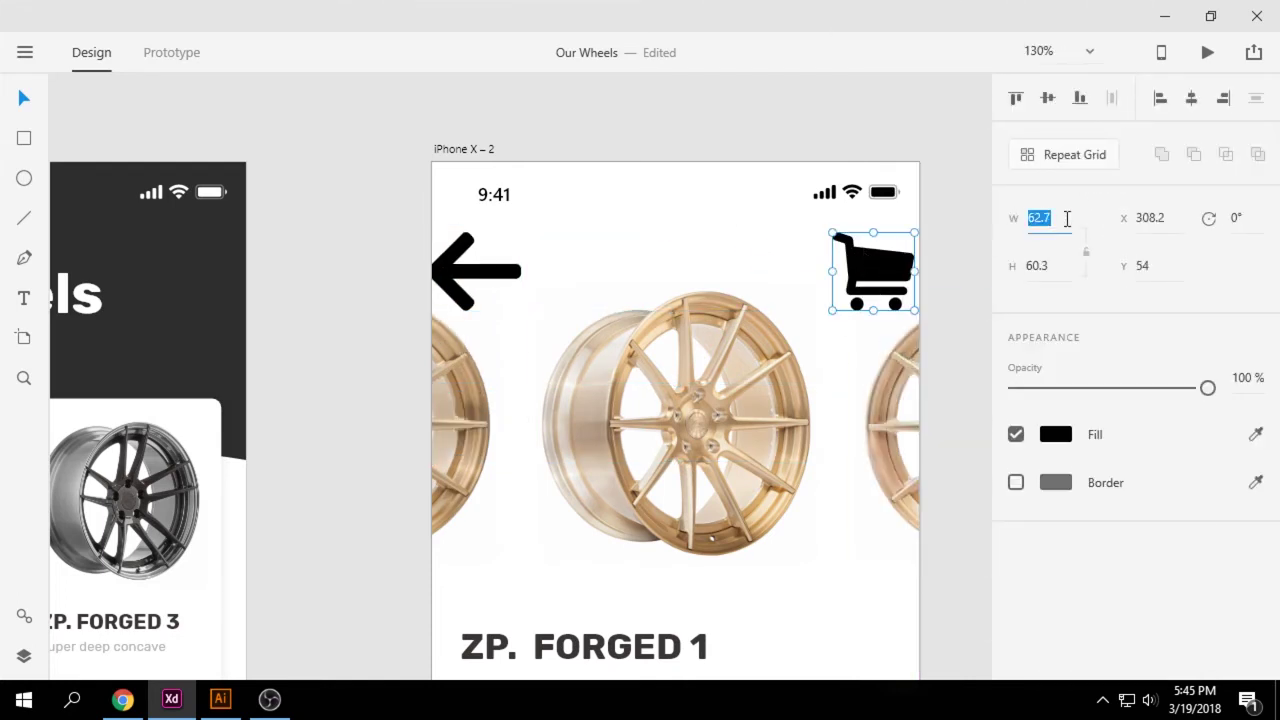
pyautogui.write('28')
pyautogui.press('Return')
pyautogui.hotkey('ctrl', 'z')
# - Lock the cart icon's proportions and reduce its width to 20
pyautogui.click(1086, 253)
pyautogui.click(1040, 218)
pyautogui.write('63')
pyautogui.press('Return')
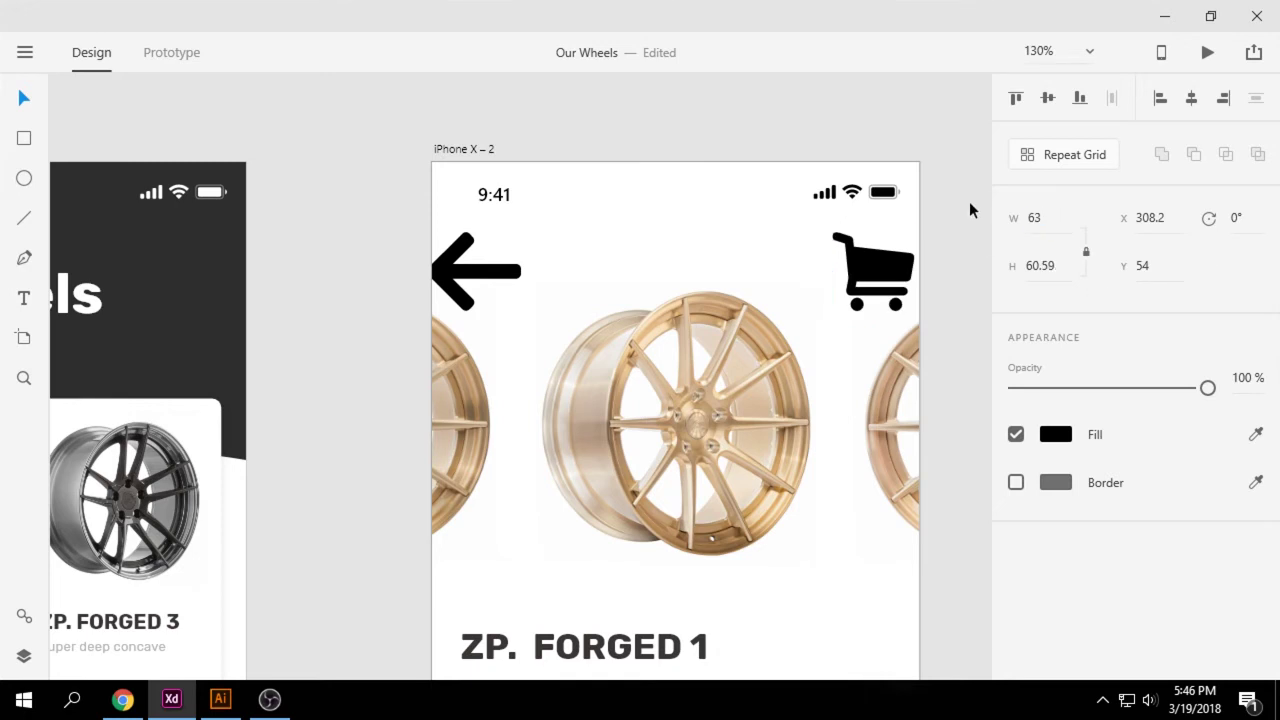
pyautogui.click(1047, 219)
pyautogui.moveTo(1053, 235); pyautogui.dragTo(1066, 400)
pyautogui.write('18')
pyautogui.press('Return')
# - Scale the arrow icon proportionally to a width of 20 and place it at X 0, Y 55
pyautogui.click(485, 270)
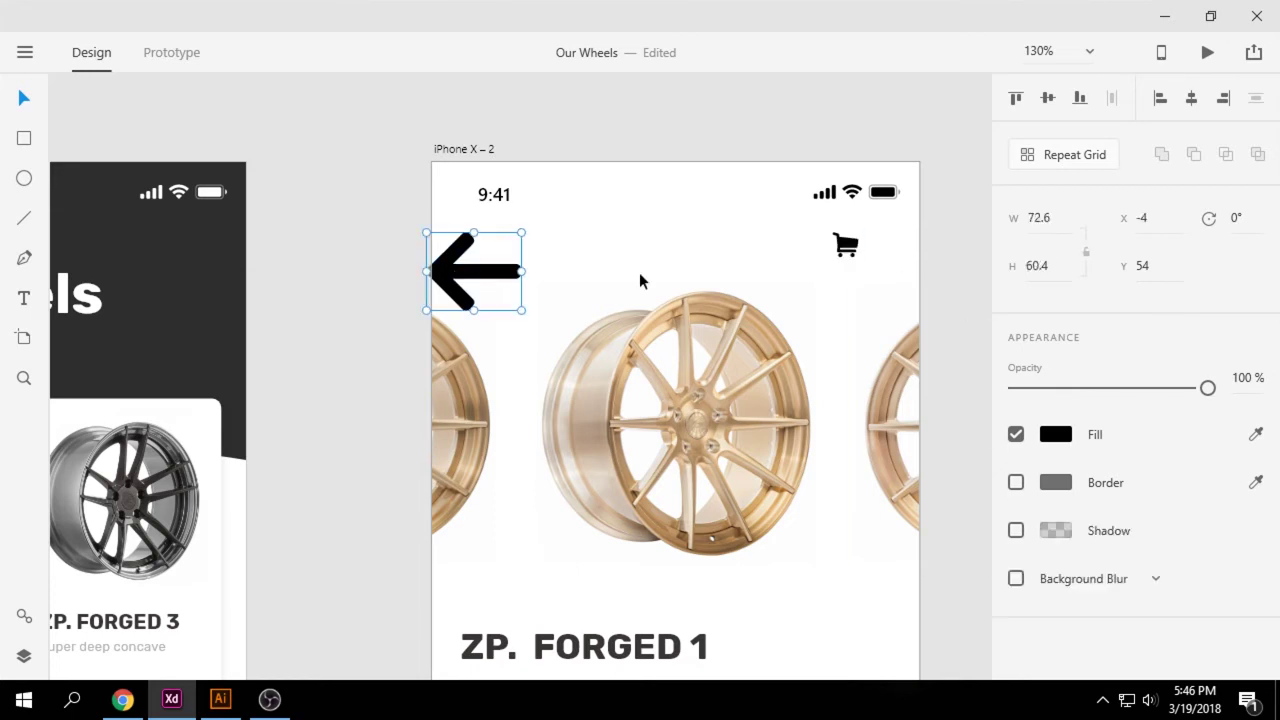
pyautogui.moveTo(1045, 218); pyautogui.dragTo(1083, 392)
pyautogui.hotkey('ctrl', 'z')
pyautogui.moveTo(1045, 218); pyautogui.dragTo(1066, 325)
pyautogui.moveTo(441, 247); pyautogui.dragTo(446, 248)
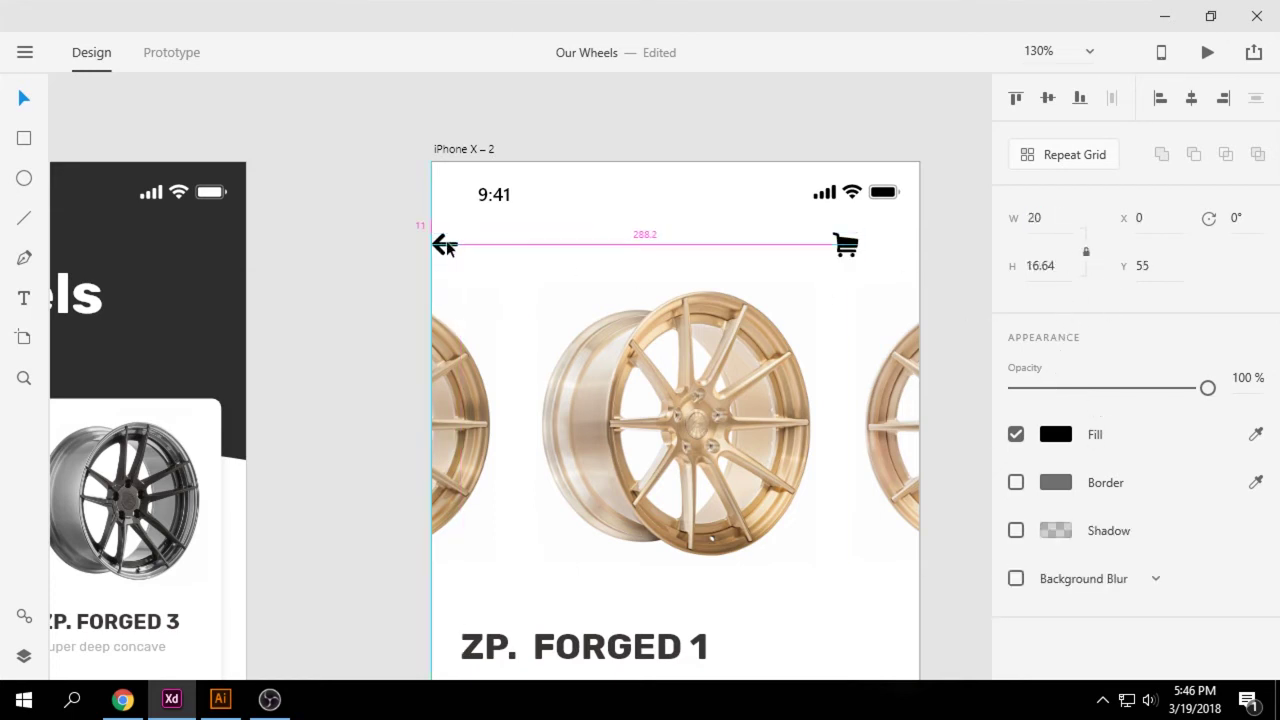
# - Inset the cart icon to X 333.2 and the back arrow to X 22, leaving matching side margins on the artboard
pyautogui.moveTo(848, 250); pyautogui.dragTo(909, 250)
pyautogui.hotkey('shift', 'Left')
pyautogui.hotkey('shift', 'Left')
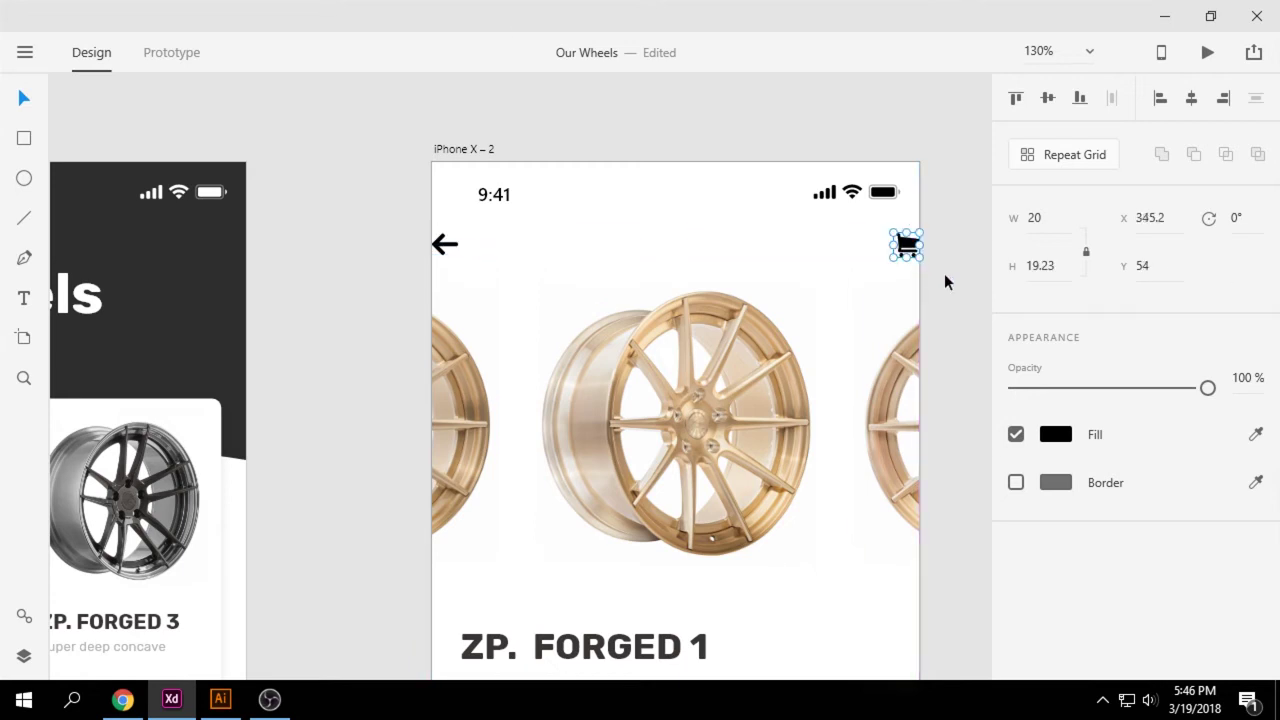
pyautogui.click(446, 248)
pyautogui.hotkey('shift', 'Right')
pyautogui.hotkey('shift', 'Right')
pyautogui.press('Right')
pyautogui.press('Right')
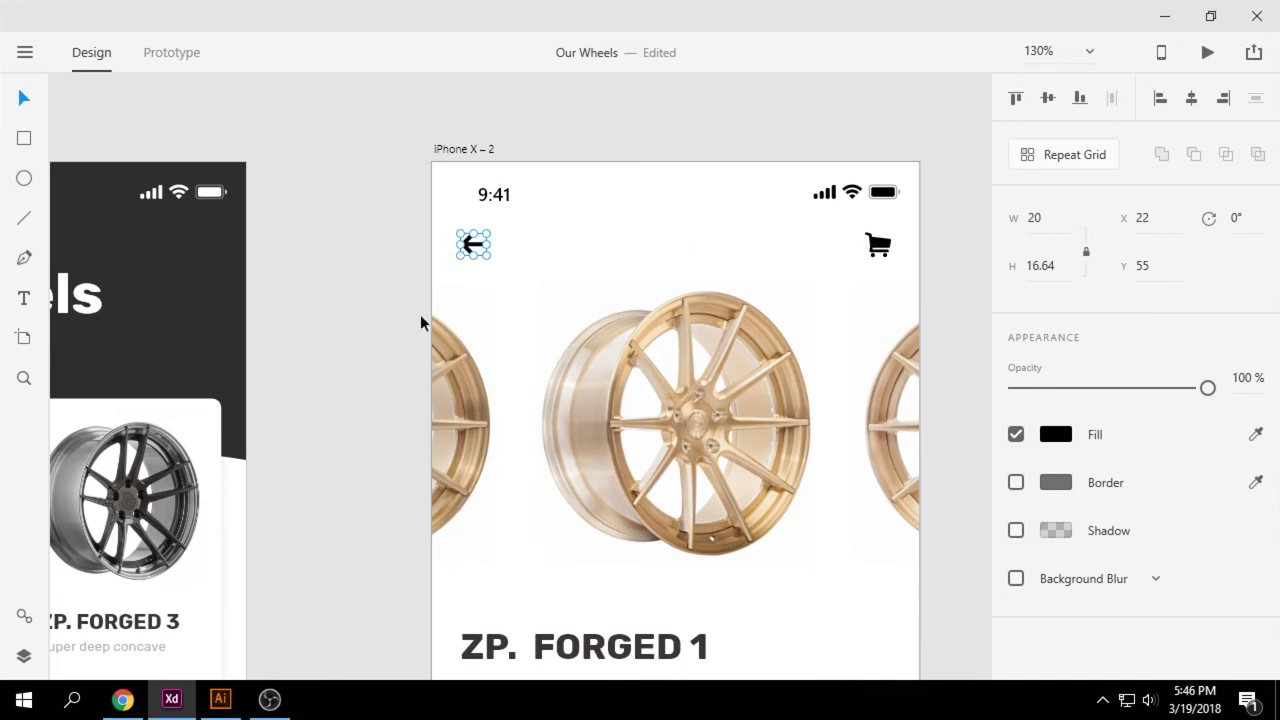
pyautogui.click(362, 394)
# - Move the arrow and cart icons down together to Y 61
pyautogui.click(475, 249)
pyautogui.keyDown('shift'); pyautogui.click(878, 246); pyautogui.keyUp('shift')
pyautogui.moveTo(879, 247); pyautogui.dragTo(879, 256)
pyautogui.click(976, 237)
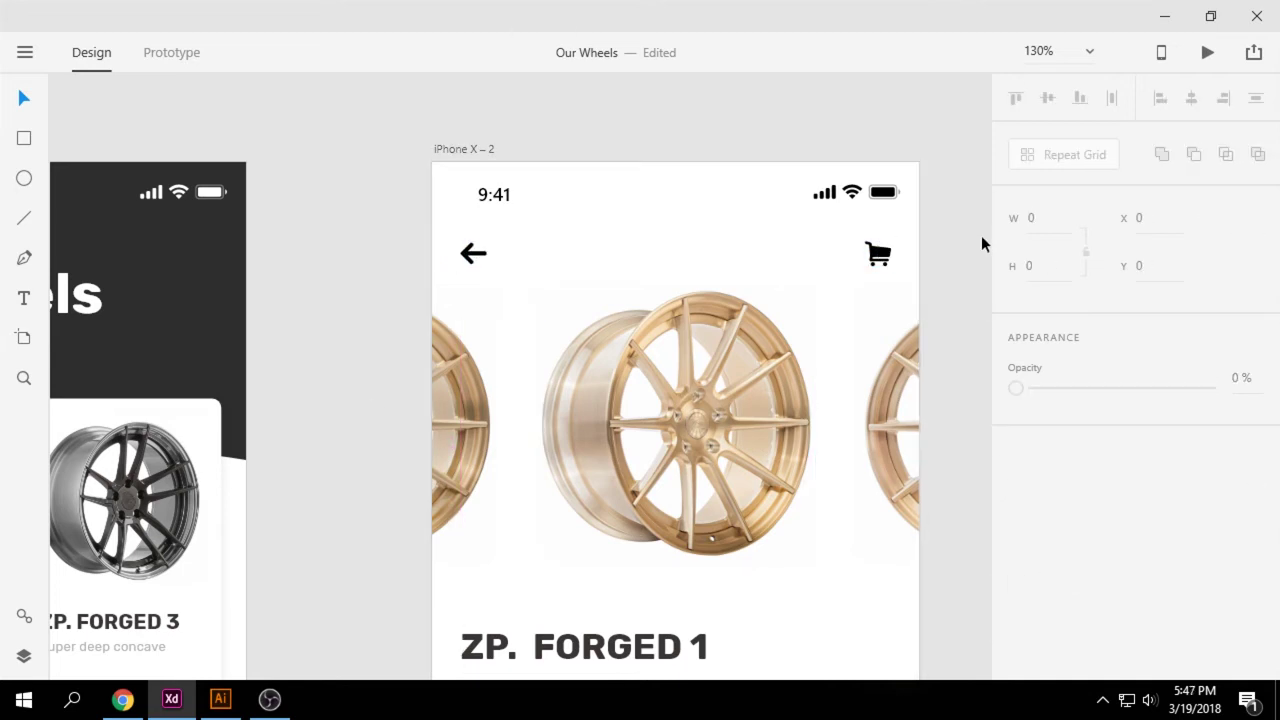
# - Fill the arrow and cart icons with the dark grey sampled from the ZP. FORGED 1 title
pyautogui.scroll(-2, 981, 240)
pyautogui.click(878, 182)
pyautogui.keyDown('shift'); pyautogui.click(472, 182); pyautogui.keyUp('shift')
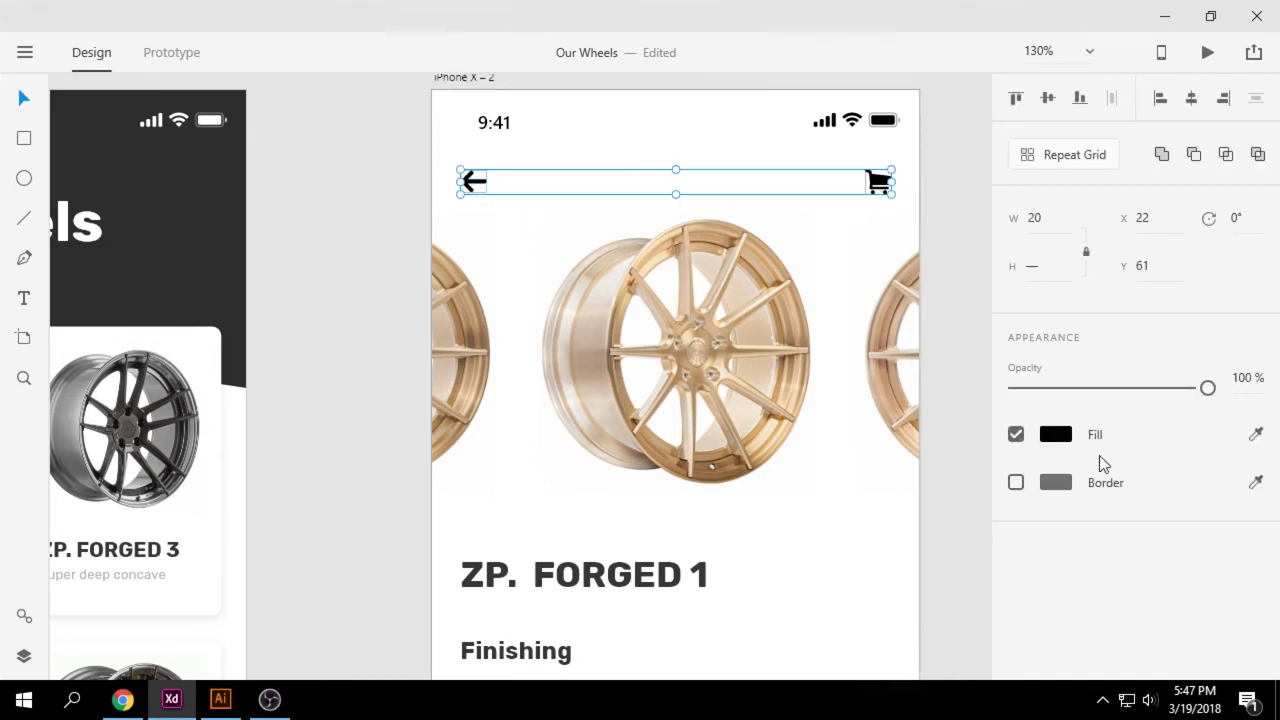
pyautogui.click(1256, 434)
pyautogui.click(630, 588)
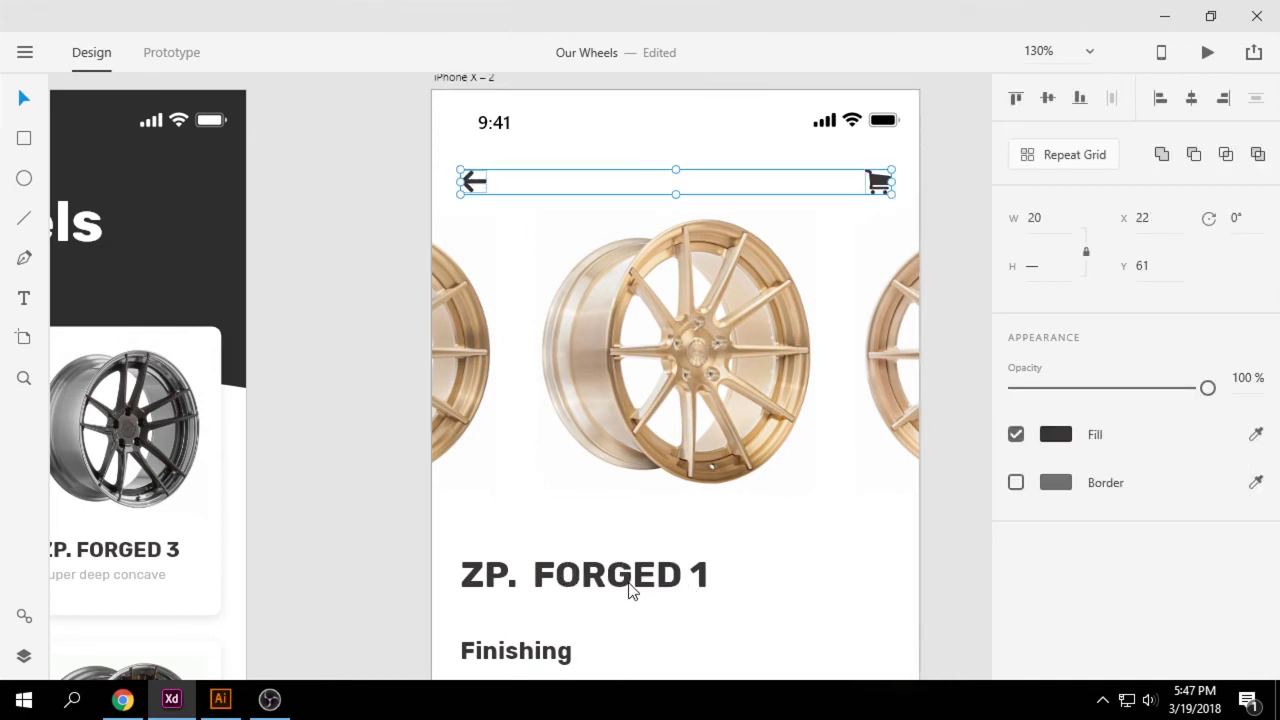
pyautogui.click(813, 508)
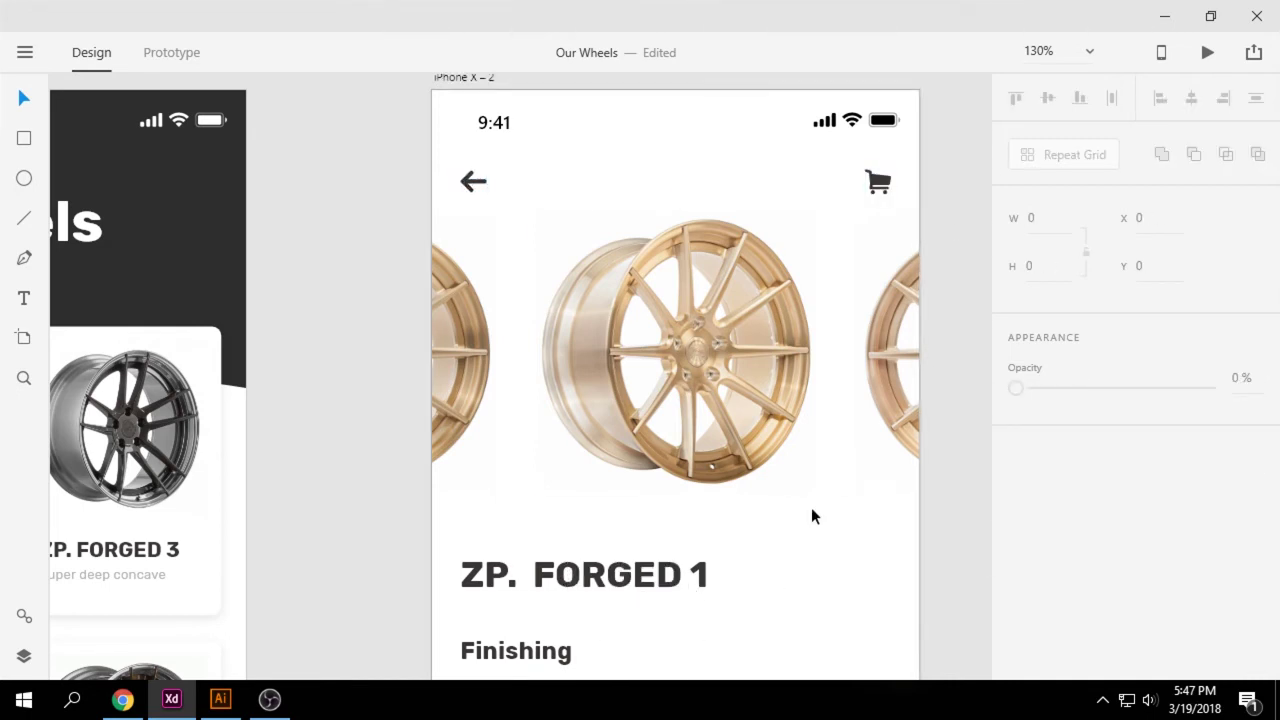
# - Fill the cart icon with the light grey sampled from the 21" option under Dimensions
pyautogui.scroll(-2, 811, 507)
pyautogui.scroll(2, 810, 507)
pyautogui.scroll(-8, 807, 503)
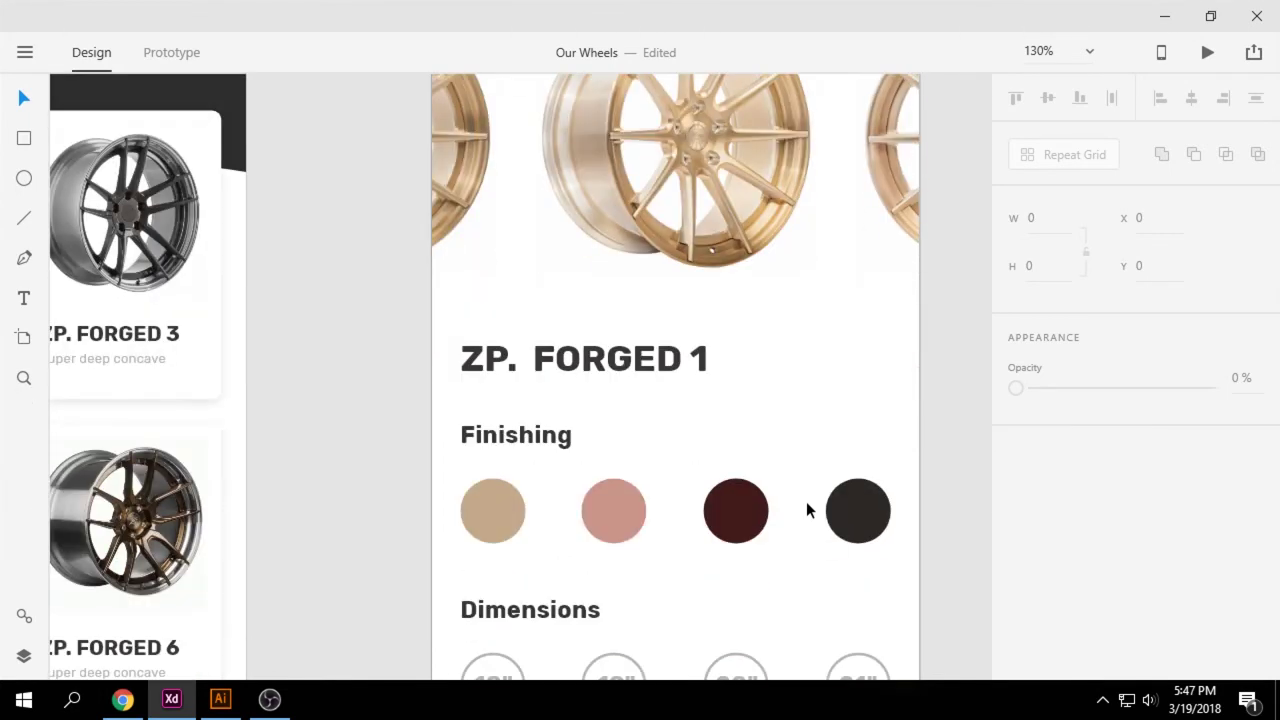
pyautogui.scroll(7, 808, 546)
pyautogui.click(877, 128)
pyautogui.scroll(-8, 685, 438)
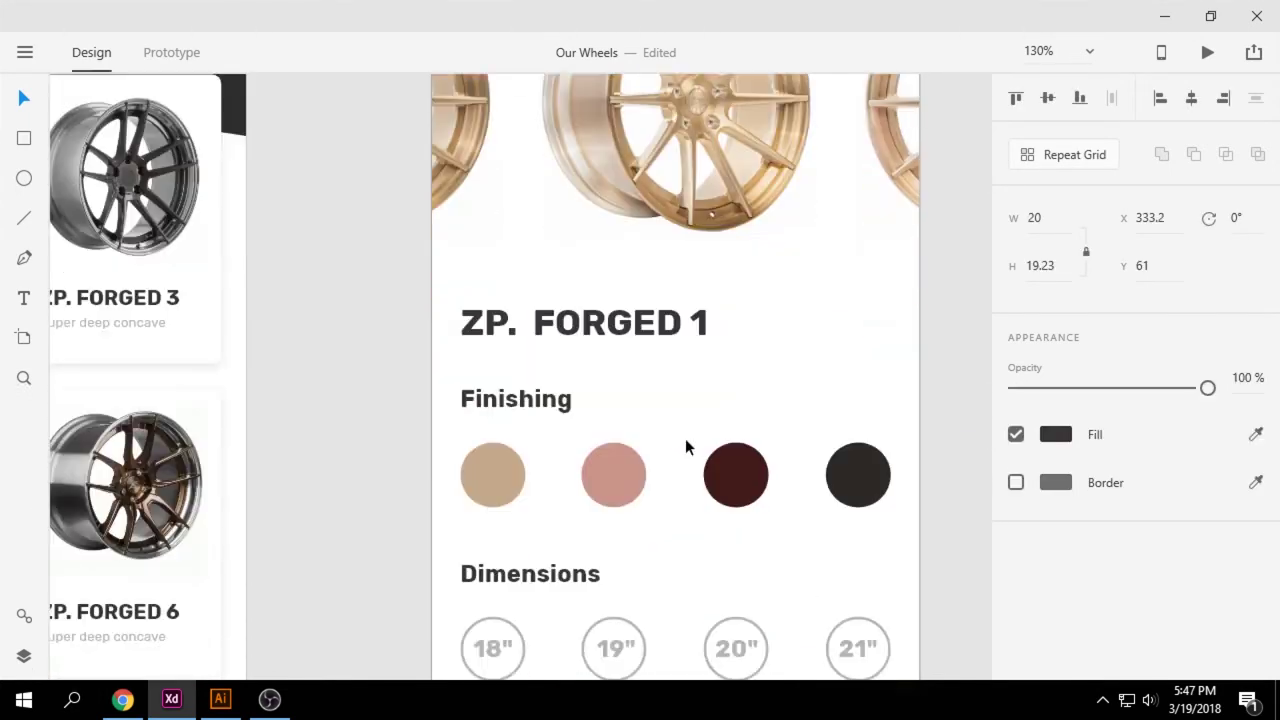
pyautogui.click(1256, 436)
pyautogui.click(846, 504)
pyautogui.click(859, 450)
pyautogui.scroll(8, 862, 470)
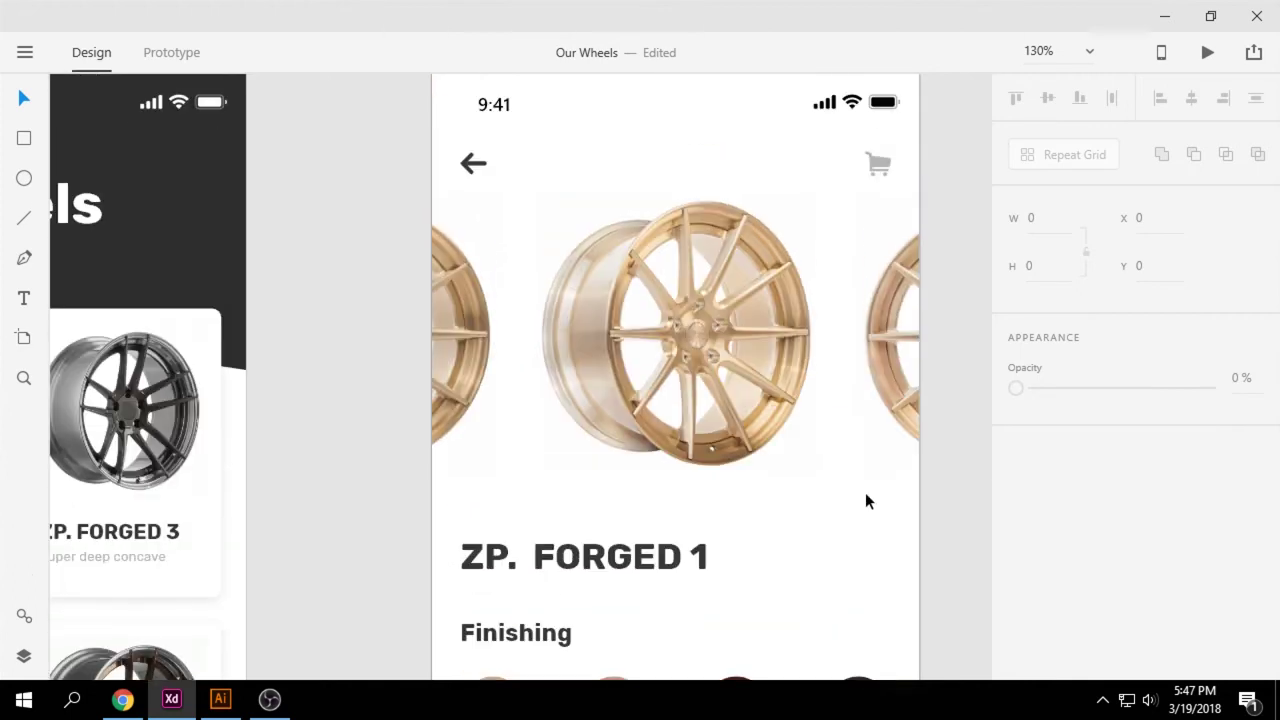
# - Fill the back arrow with the light grey sampled from the cart icon and save the document
pyautogui.click(474, 163)
pyautogui.click(1256, 436)
pyautogui.click(872, 161)
pyautogui.click(793, 154)
pyautogui.scroll(-10, 858, 534)
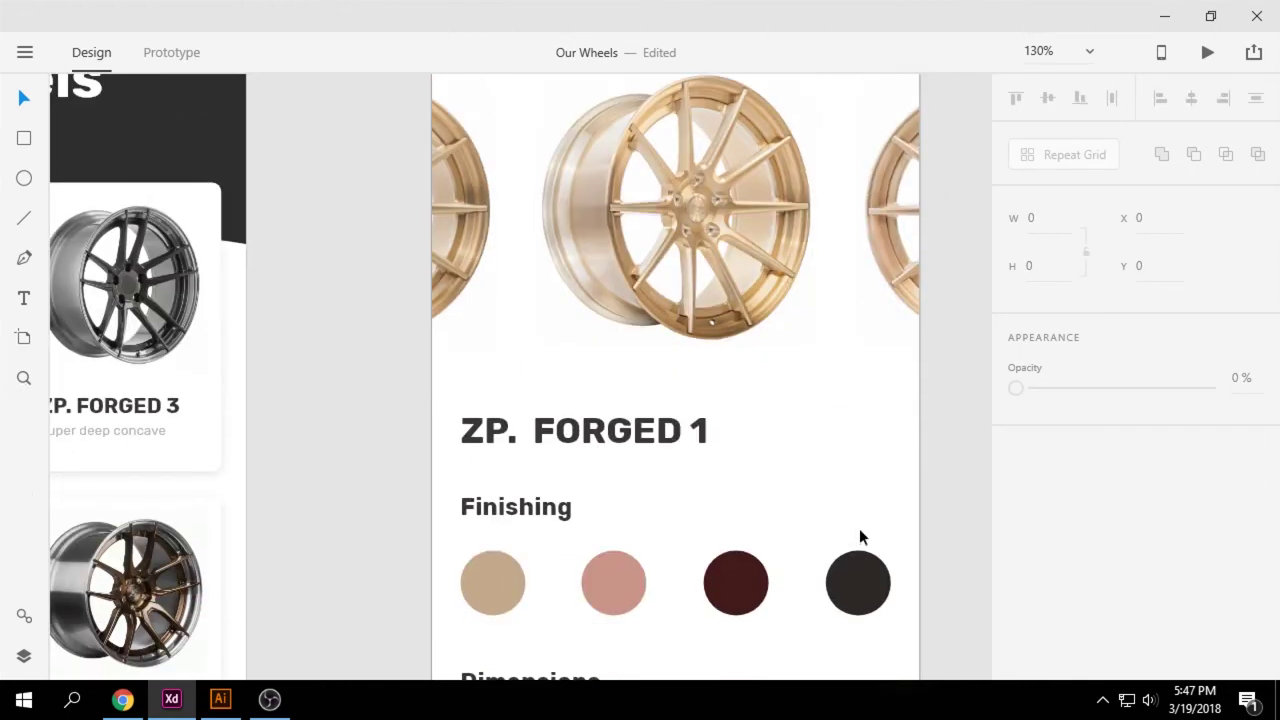
pyautogui.hotkey('ctrl', 's')
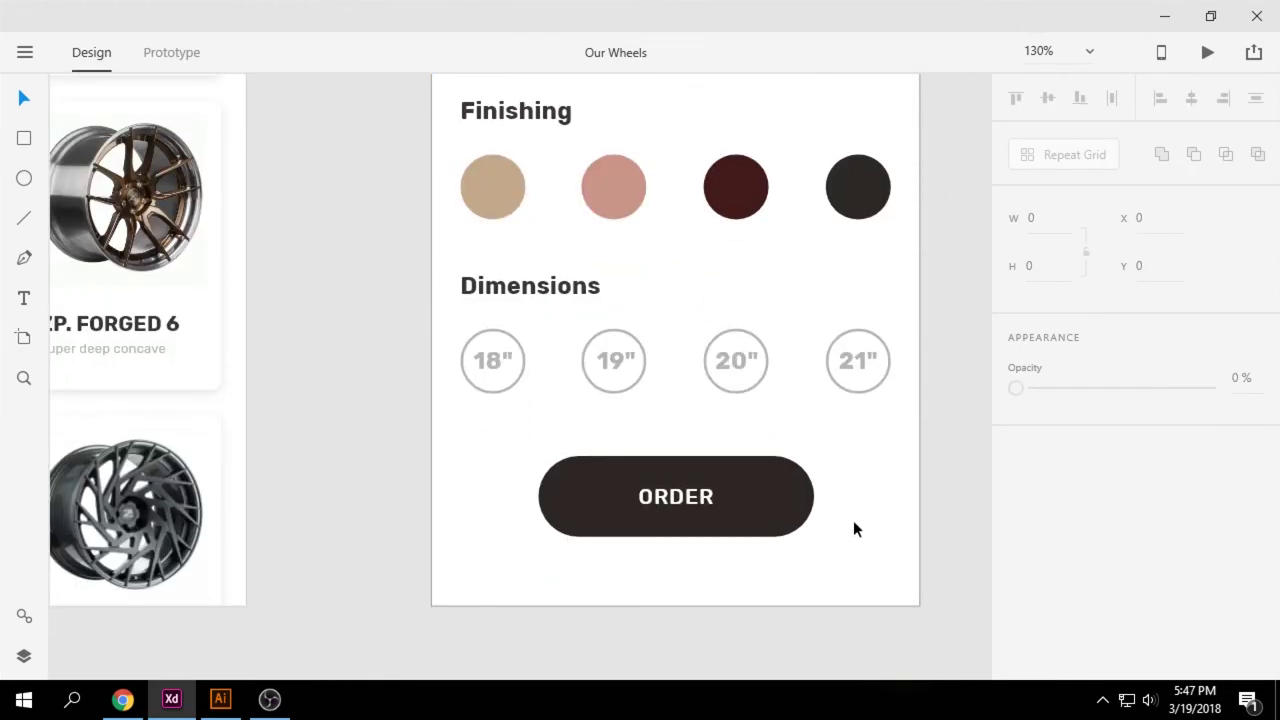
# - Review the whole iPhone X – 2 artboard, from the header icons through Finishing and Dimensions to the ORDER button
pyautogui.scroll(10, 978, 490)
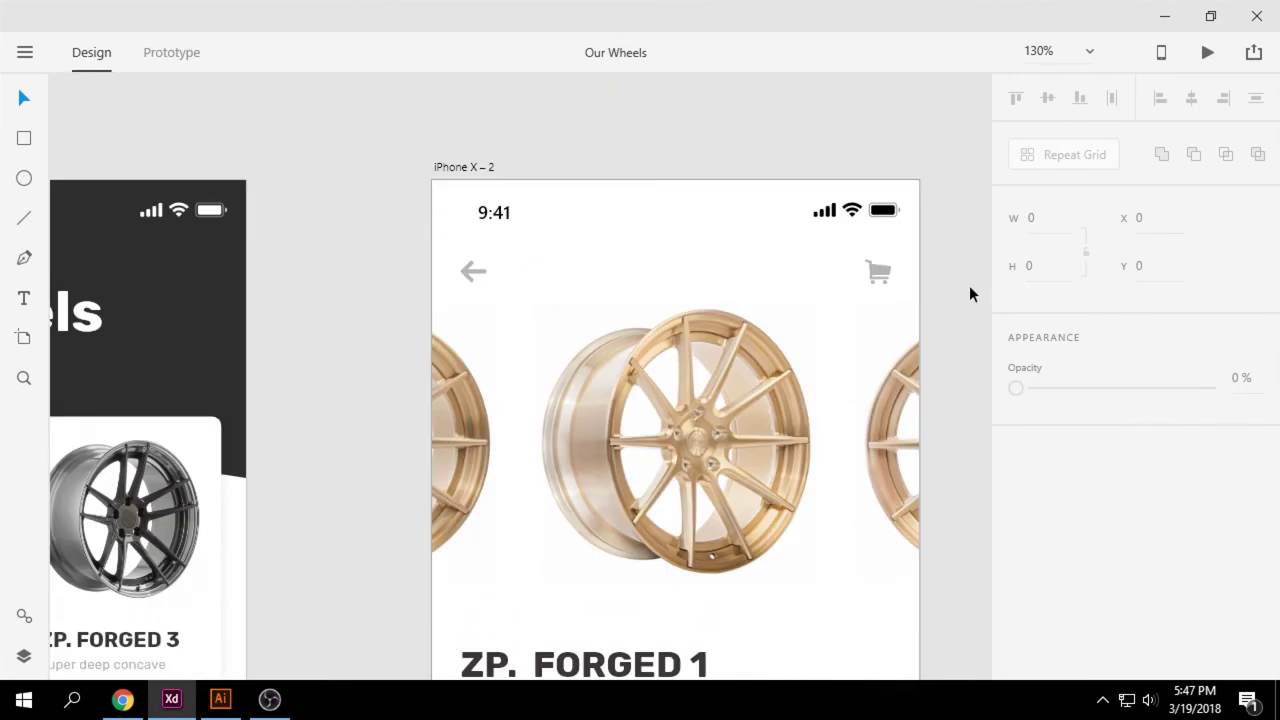
pyautogui.scroll(-2, 970, 285)
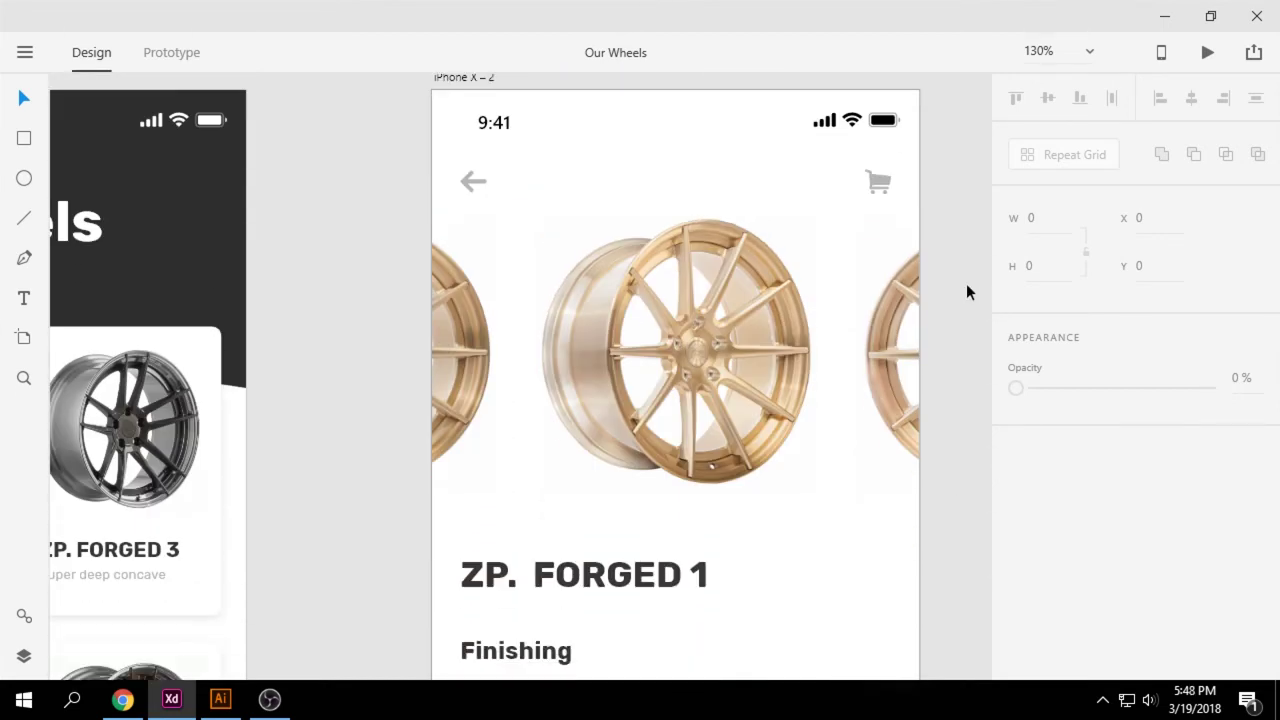
pyautogui.scroll(-2, 967, 285)
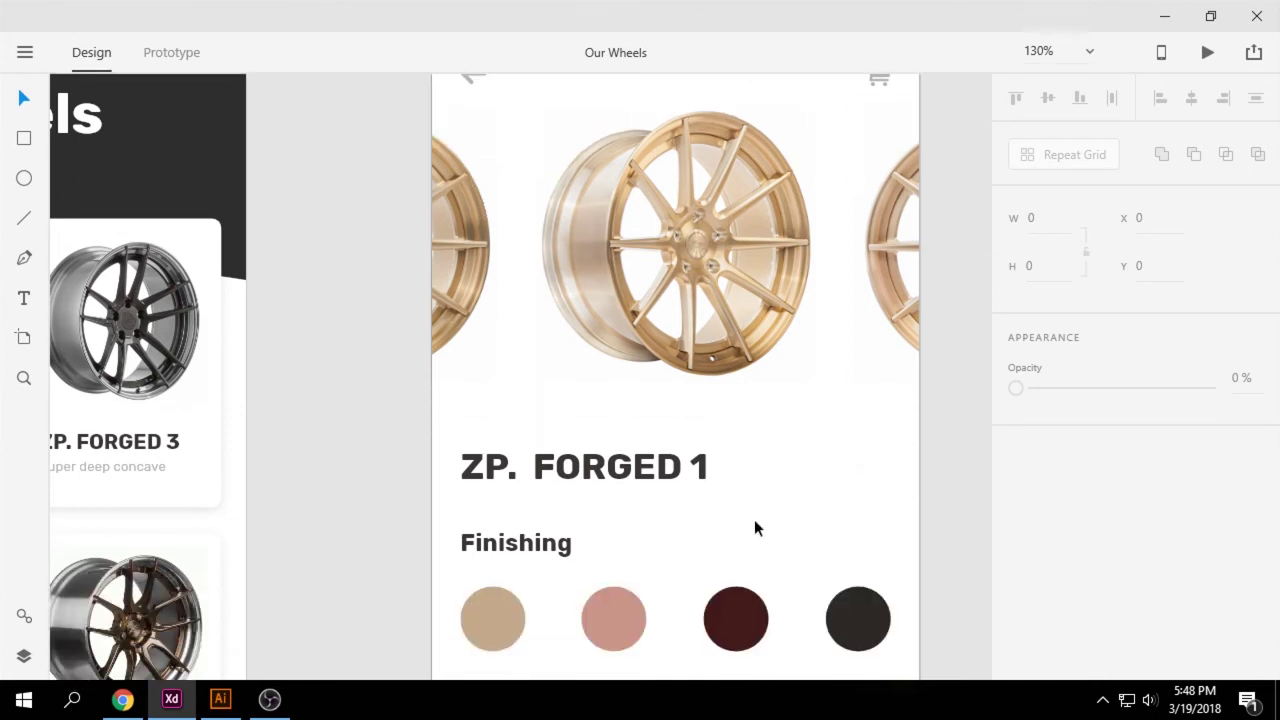
pyautogui.scroll(-2, 754, 521)
pyautogui.scroll(-2, 750, 519)
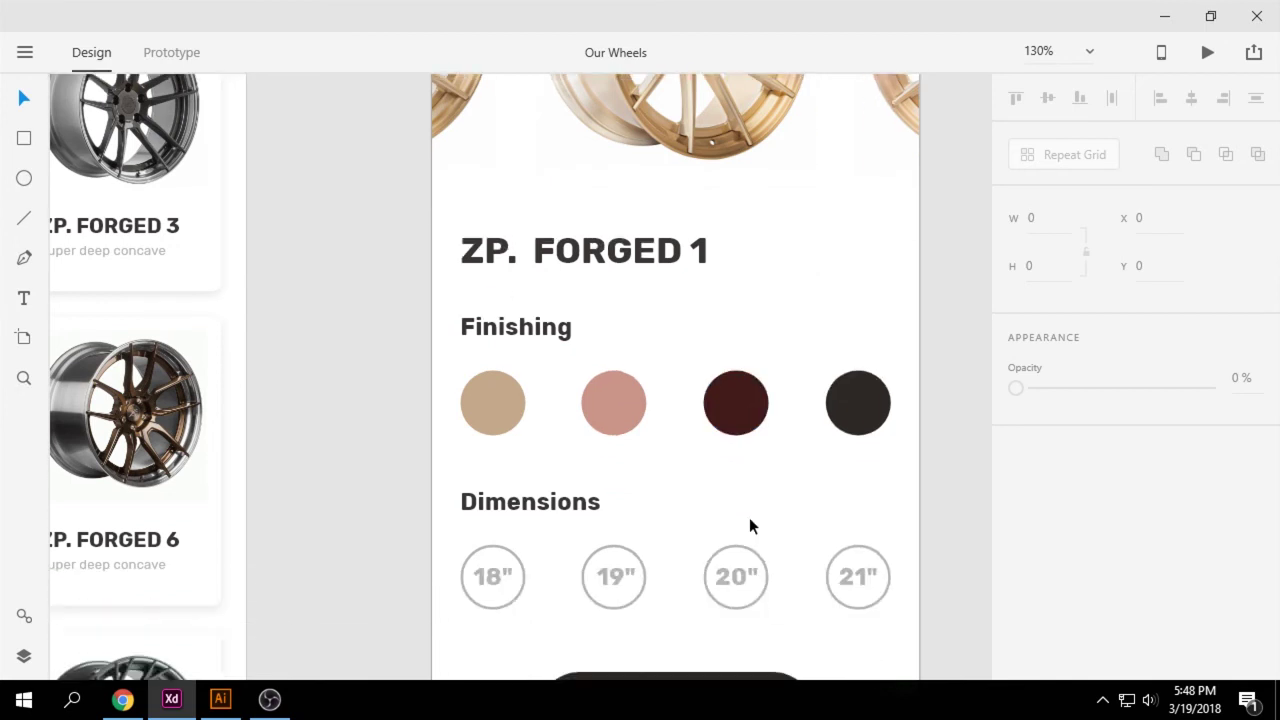
pyautogui.scroll(-2, 750, 525)
pyautogui.scroll(-2, 749, 526)
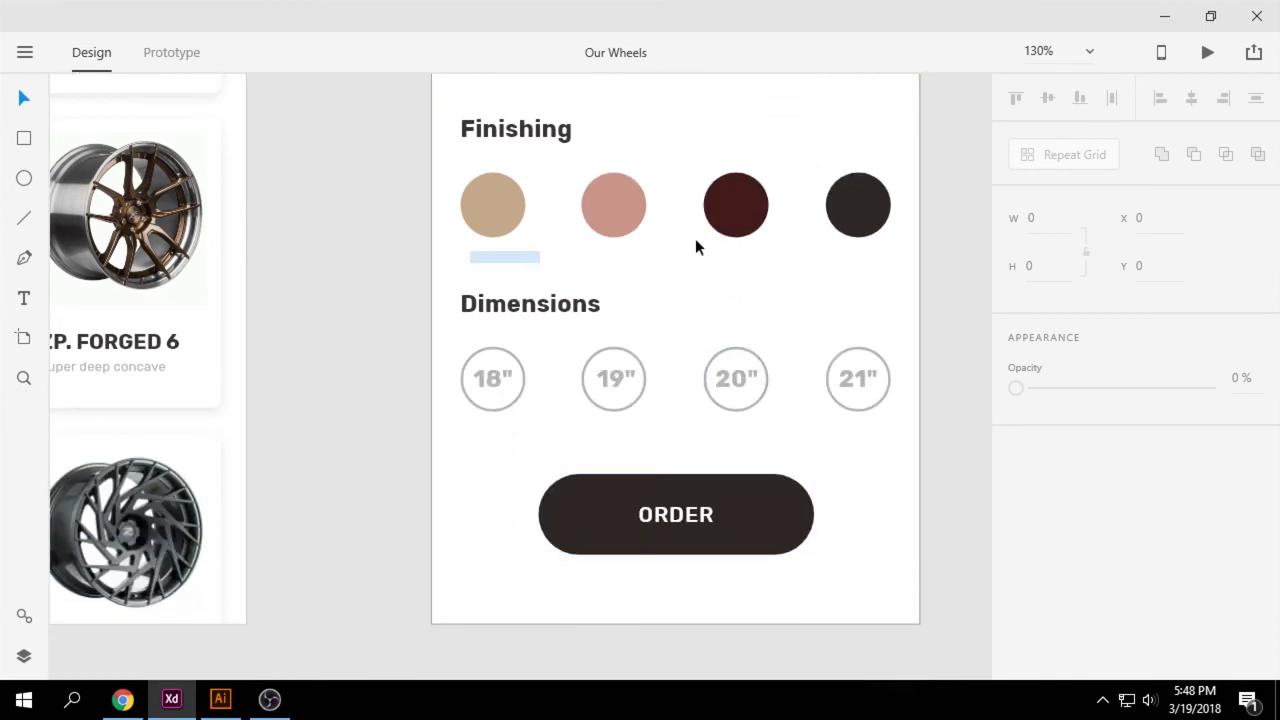
pyautogui.moveTo(696, 240); pyautogui.dragTo(928, 203)
pyautogui.click(929, 205)
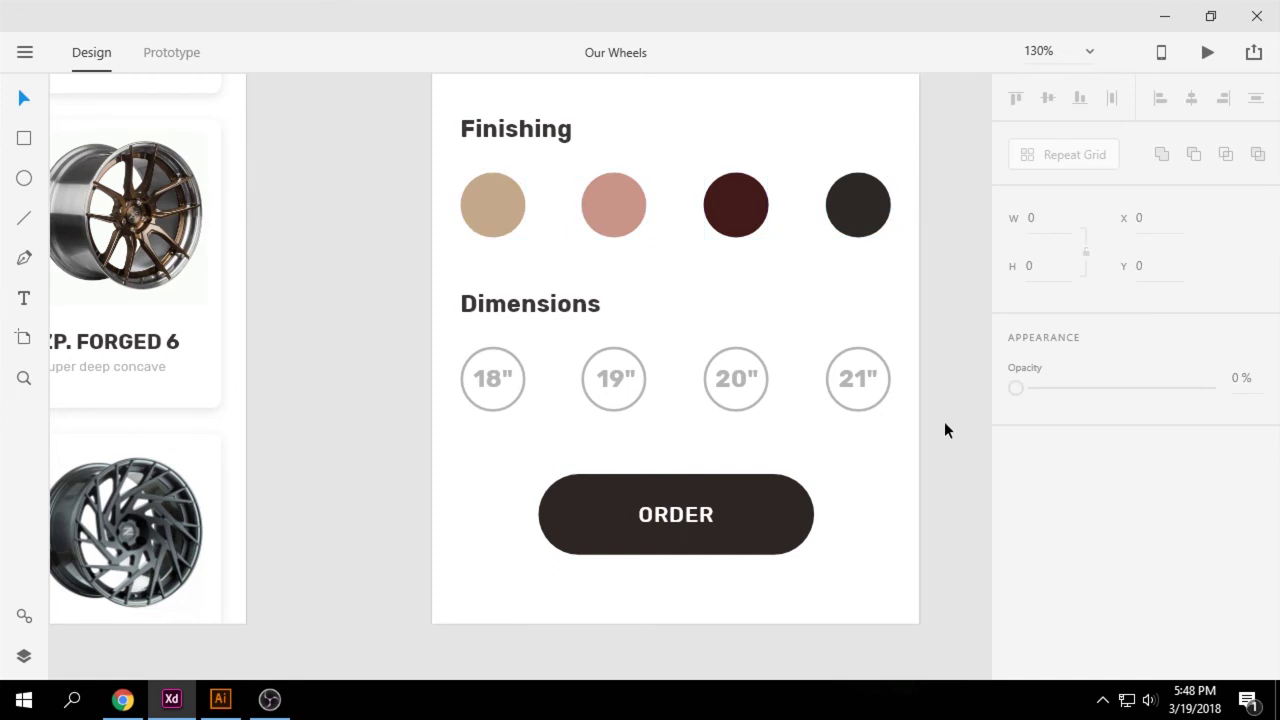
pyautogui.scroll(4, 918, 457)
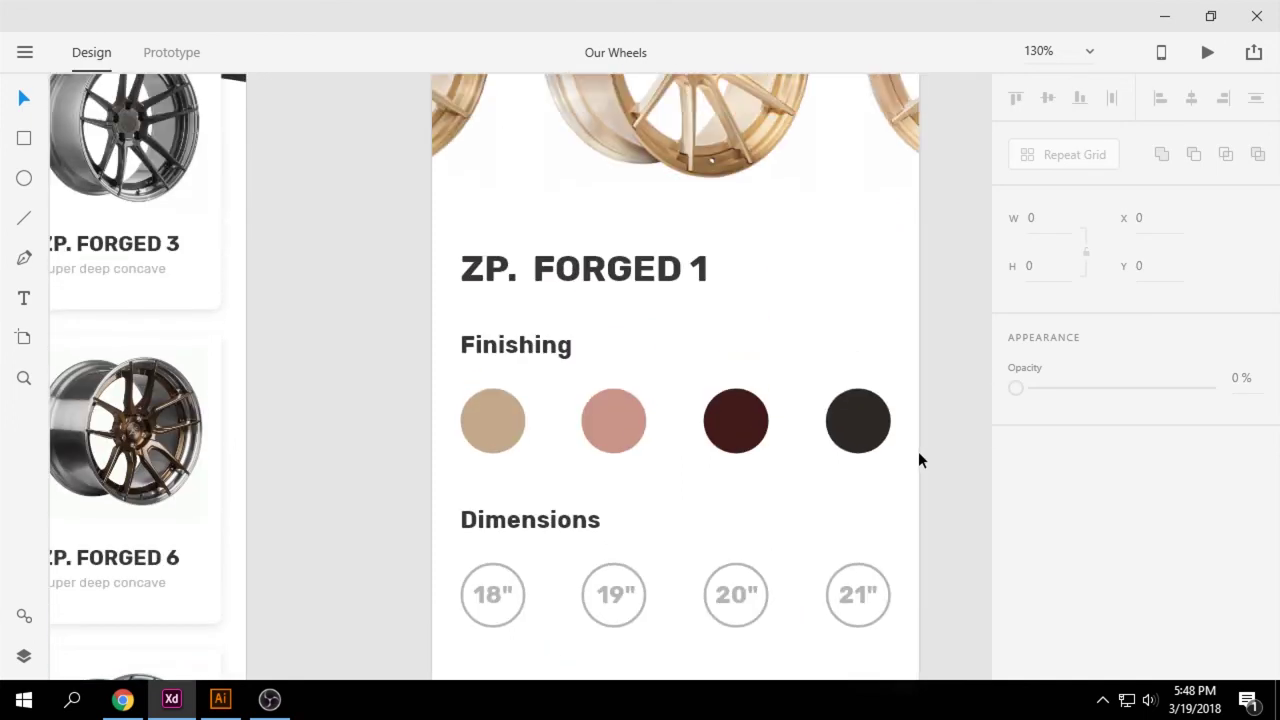
pyautogui.scroll(3, 918, 459)
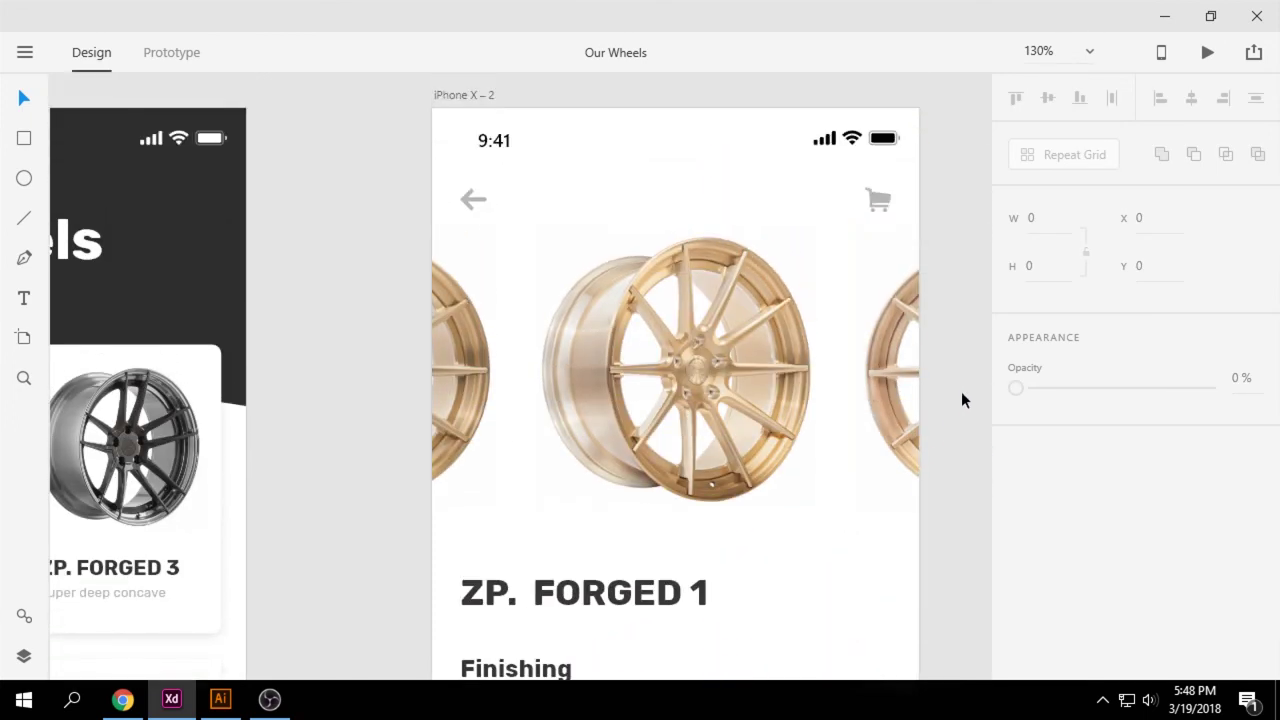
pyautogui.scroll(-4, 956, 398)
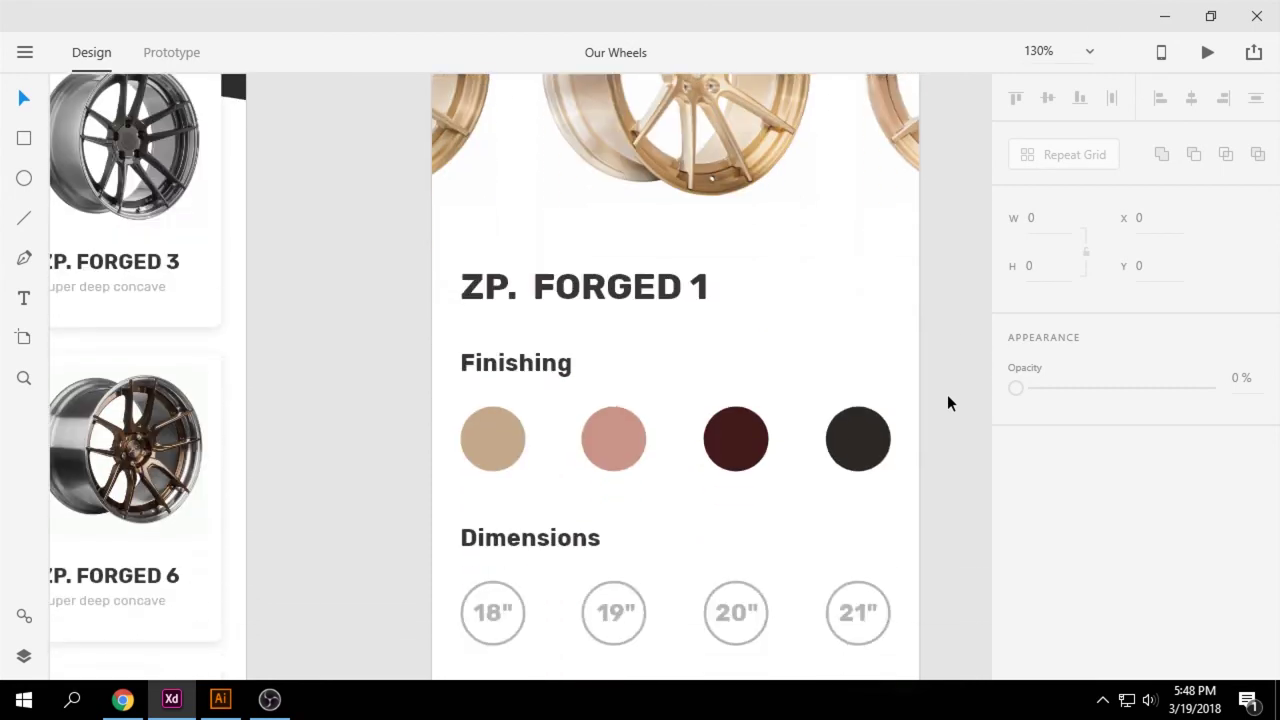
pyautogui.scroll(-2, 948, 396)
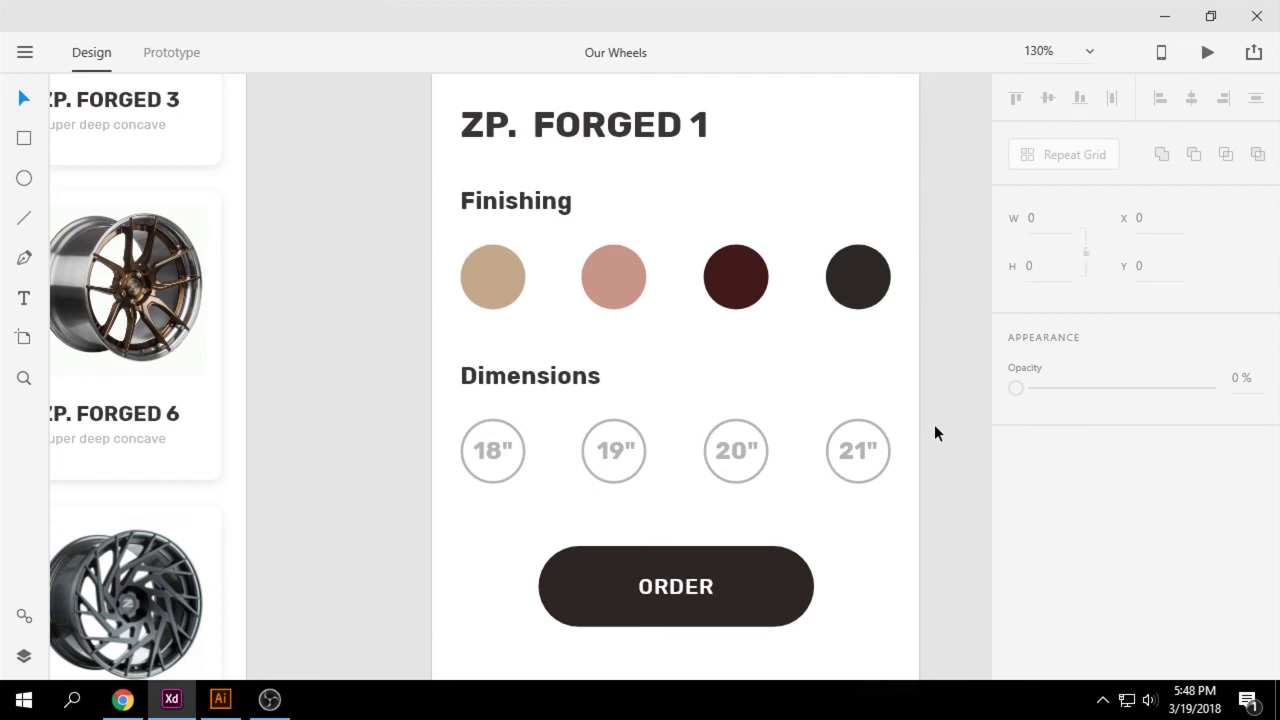
pyautogui.scroll(-2, 934, 433)
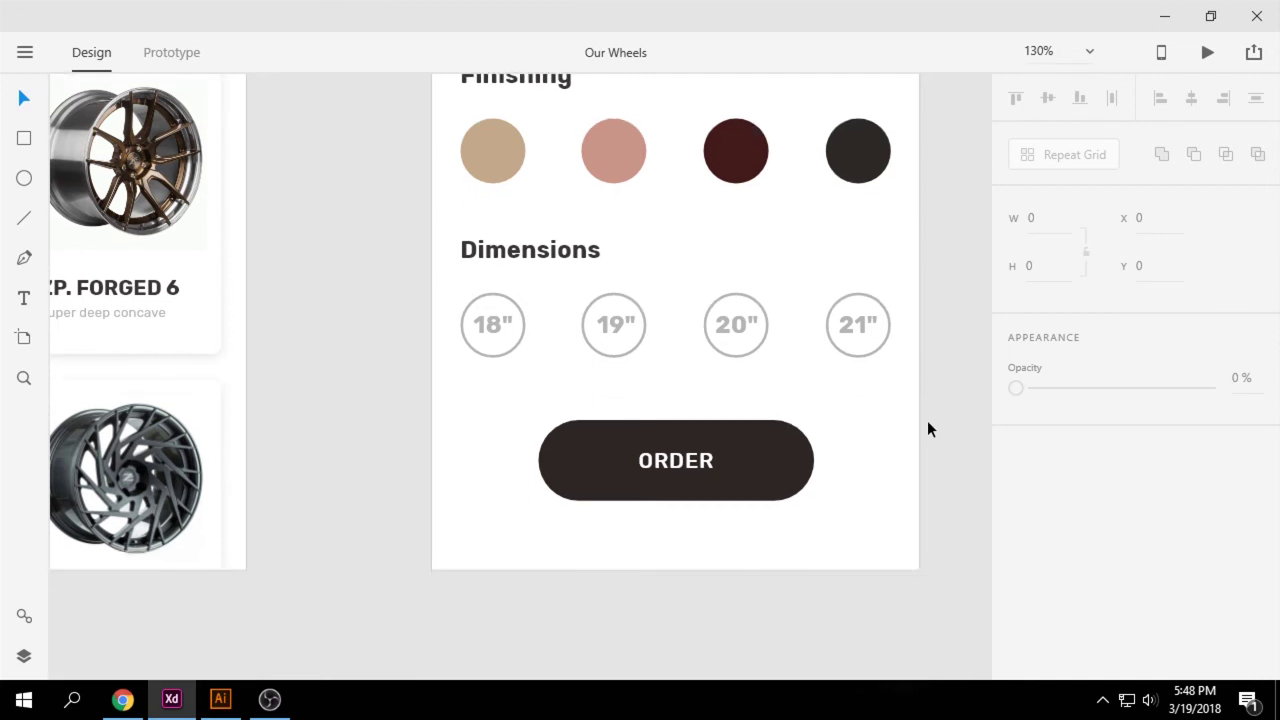